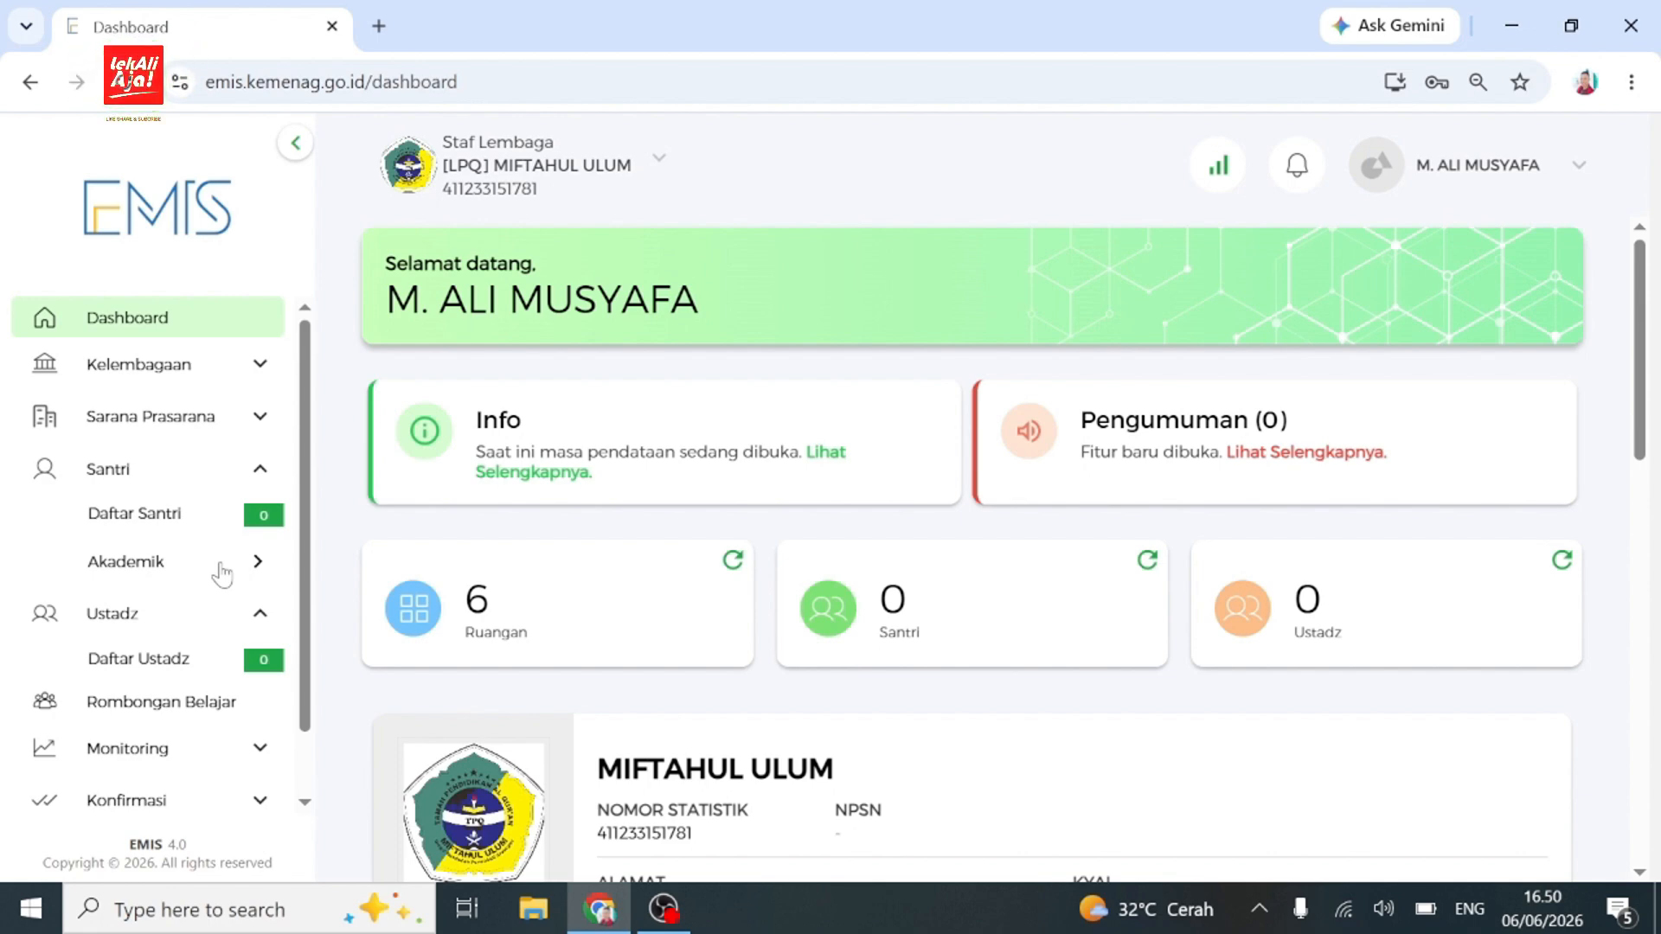
Open the Kelulusan page from Santri's Akademik section and look through the list of unprocessed students.
click(222, 571)
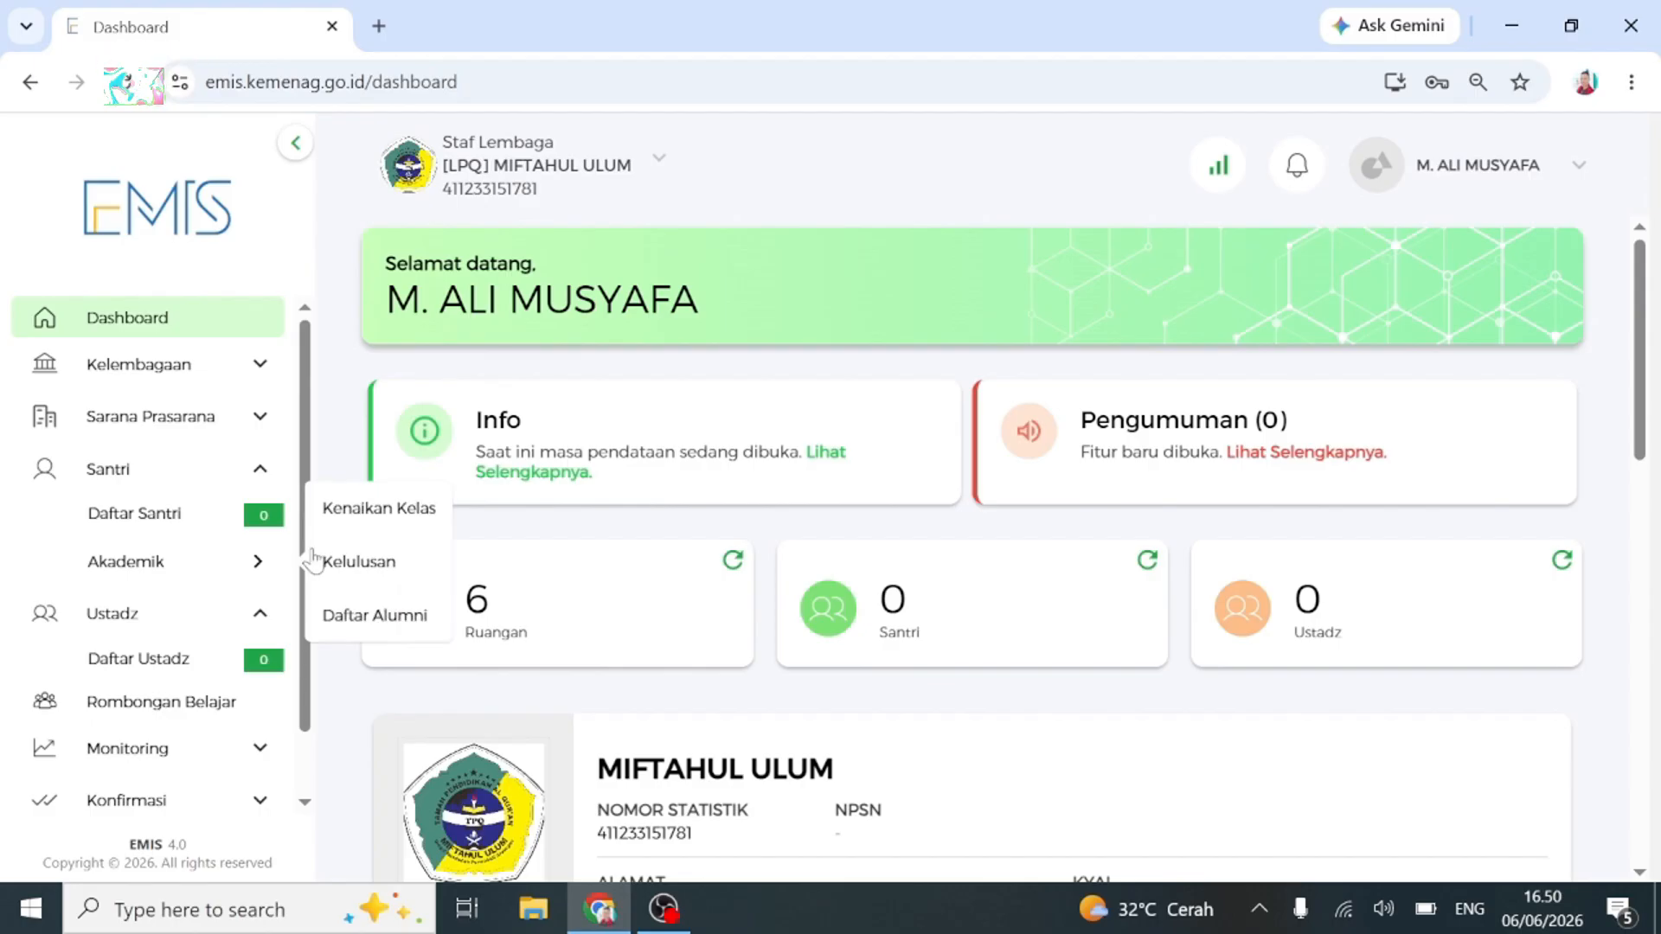
click(358, 576)
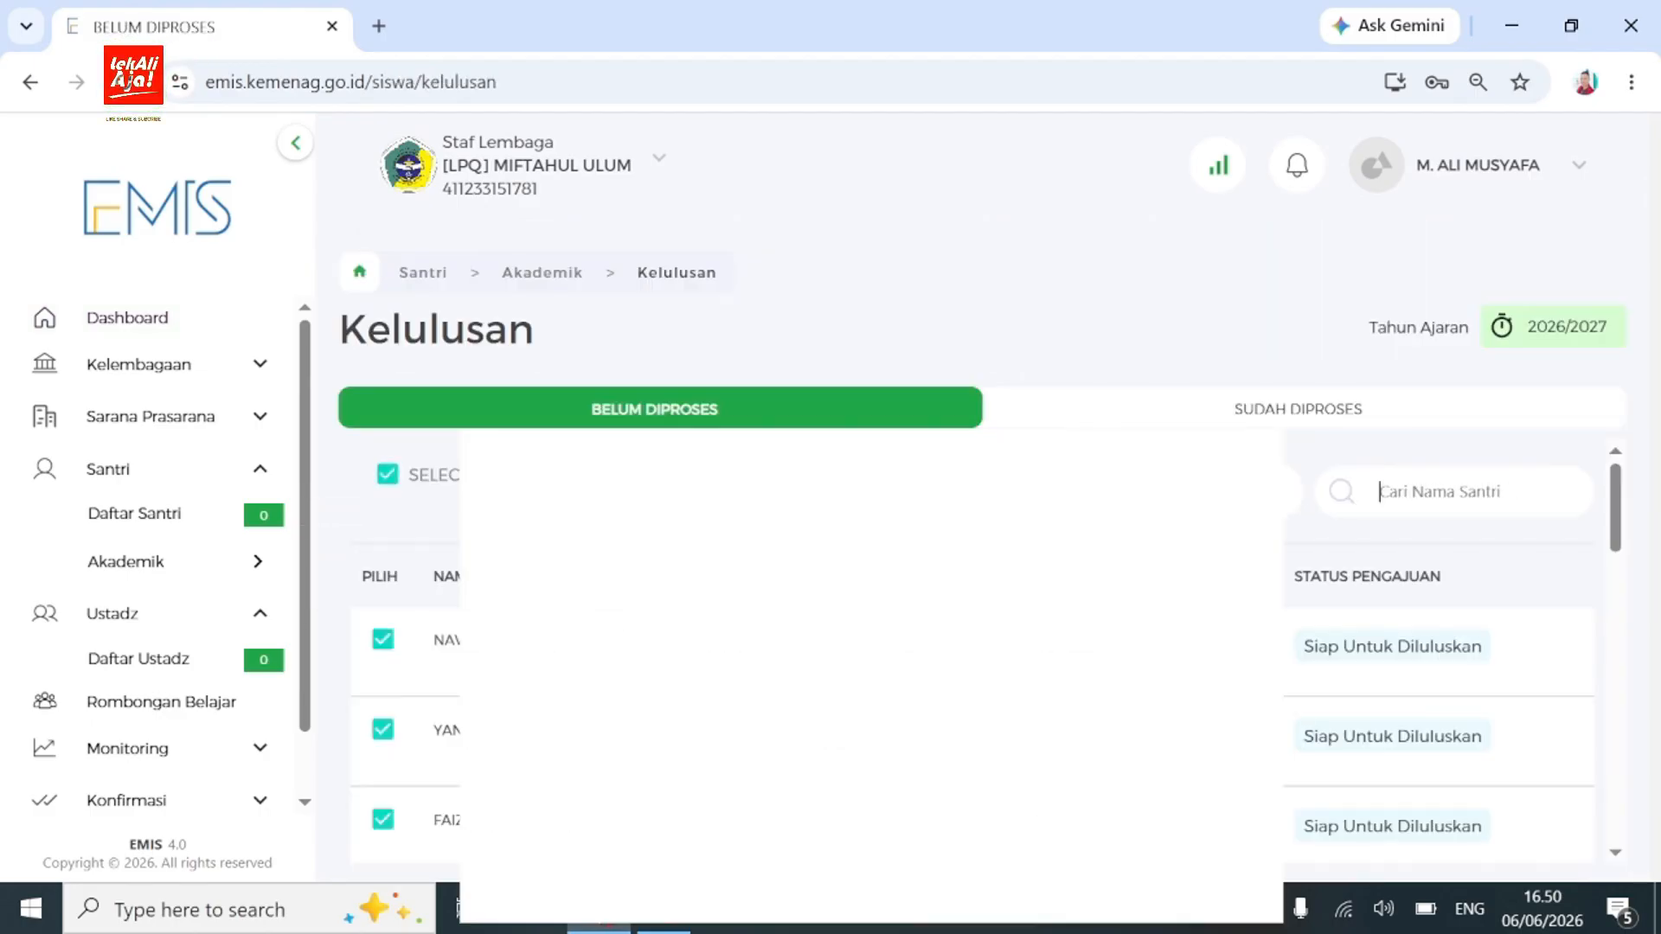
scroll(456, 634, down, 5)
scroll(456, 634, up, 5)
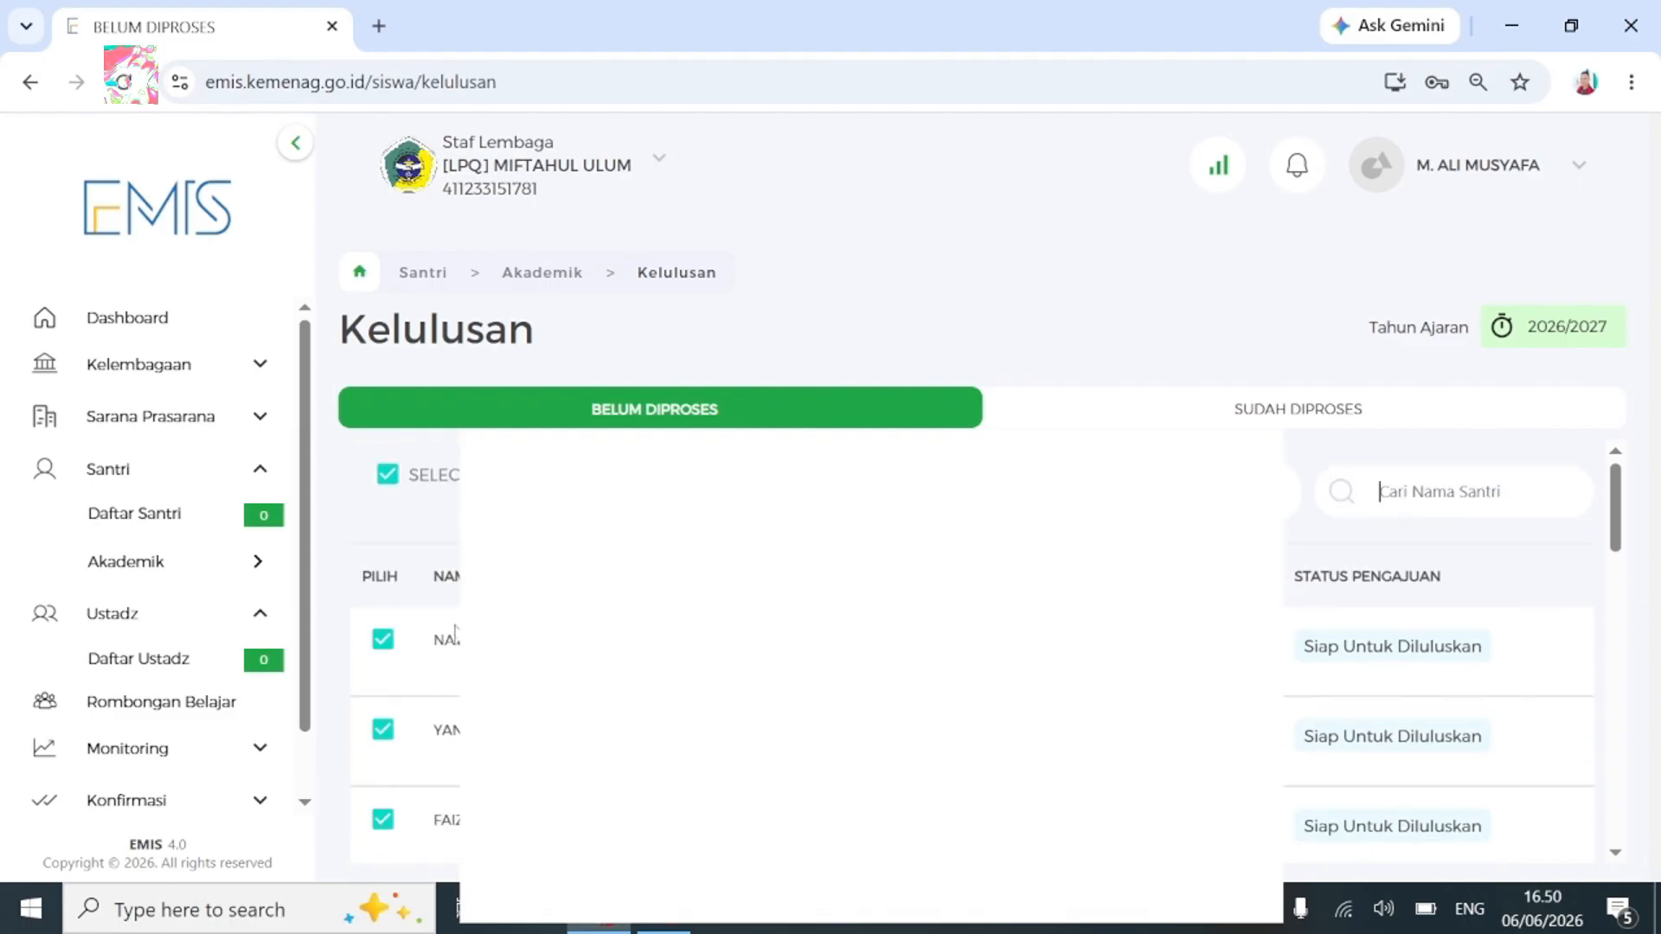
scroll(440, 683, down, 8)
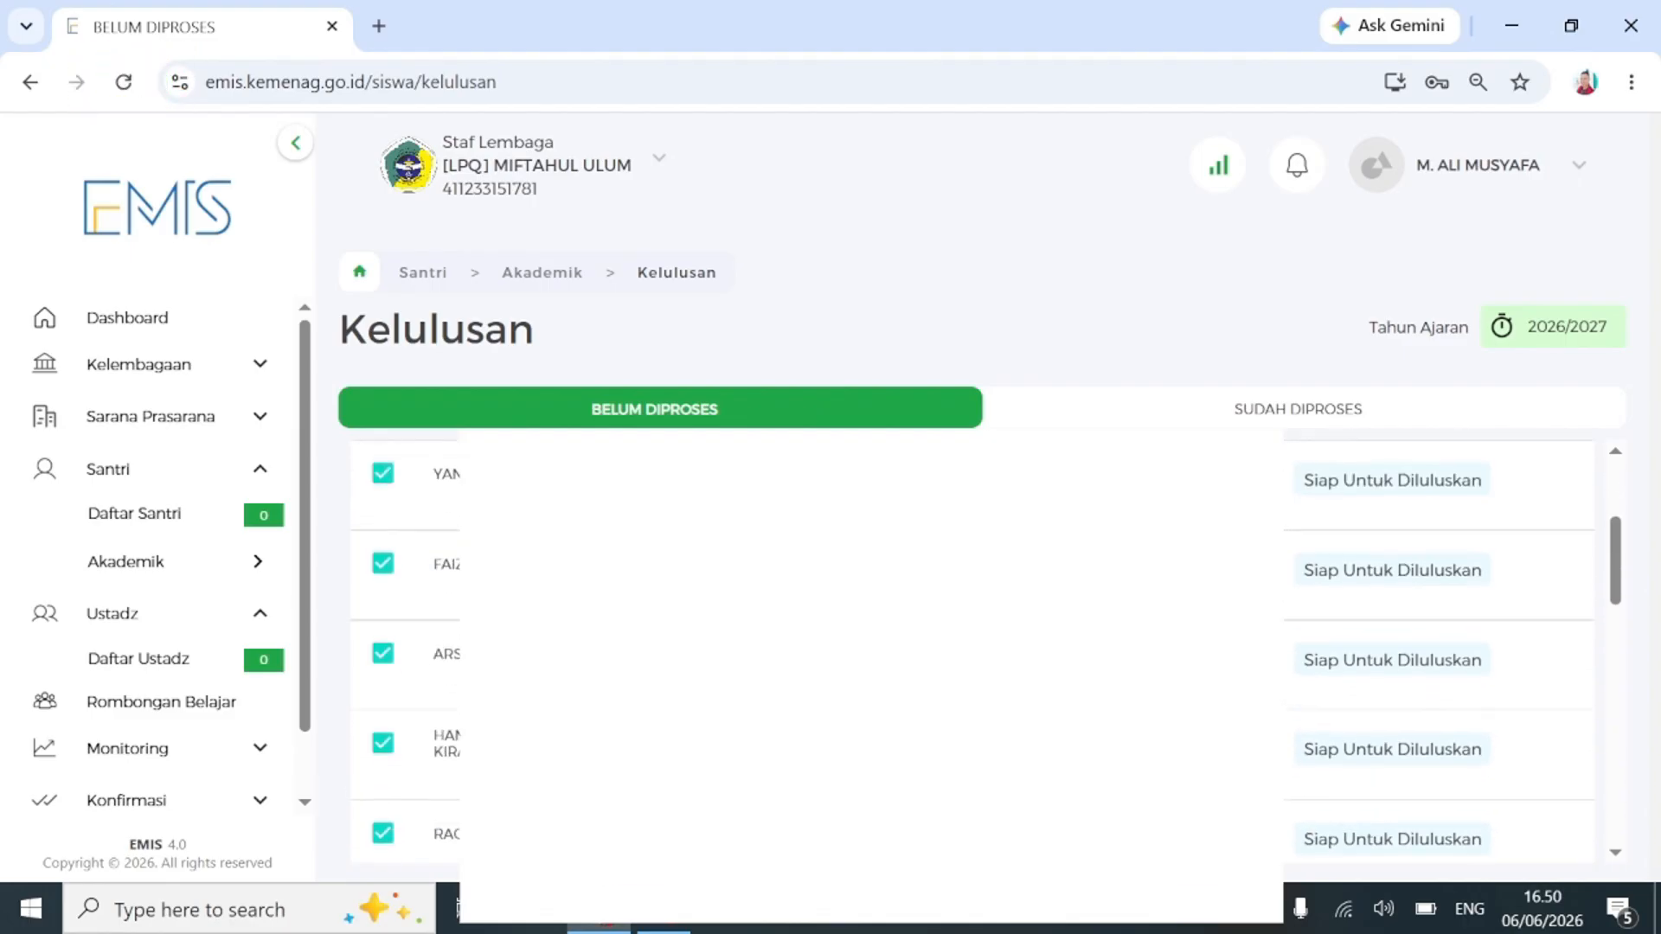
scroll(440, 683, down, 3)
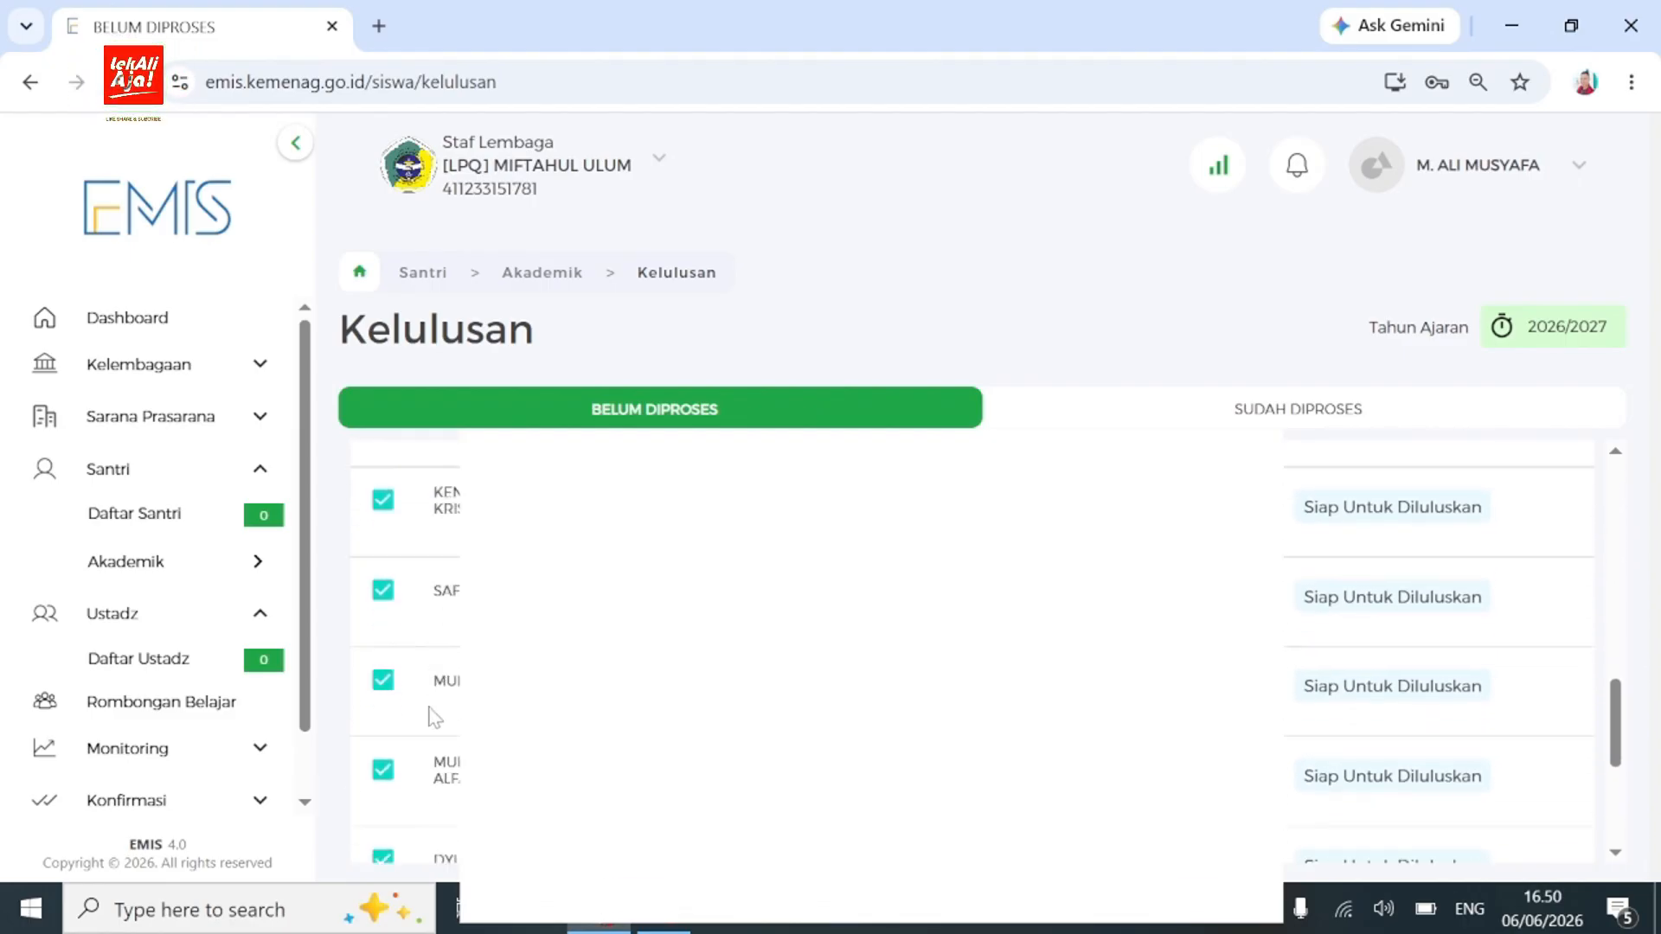
scroll(425, 751, down, 4)
scroll(437, 735, up, 6)
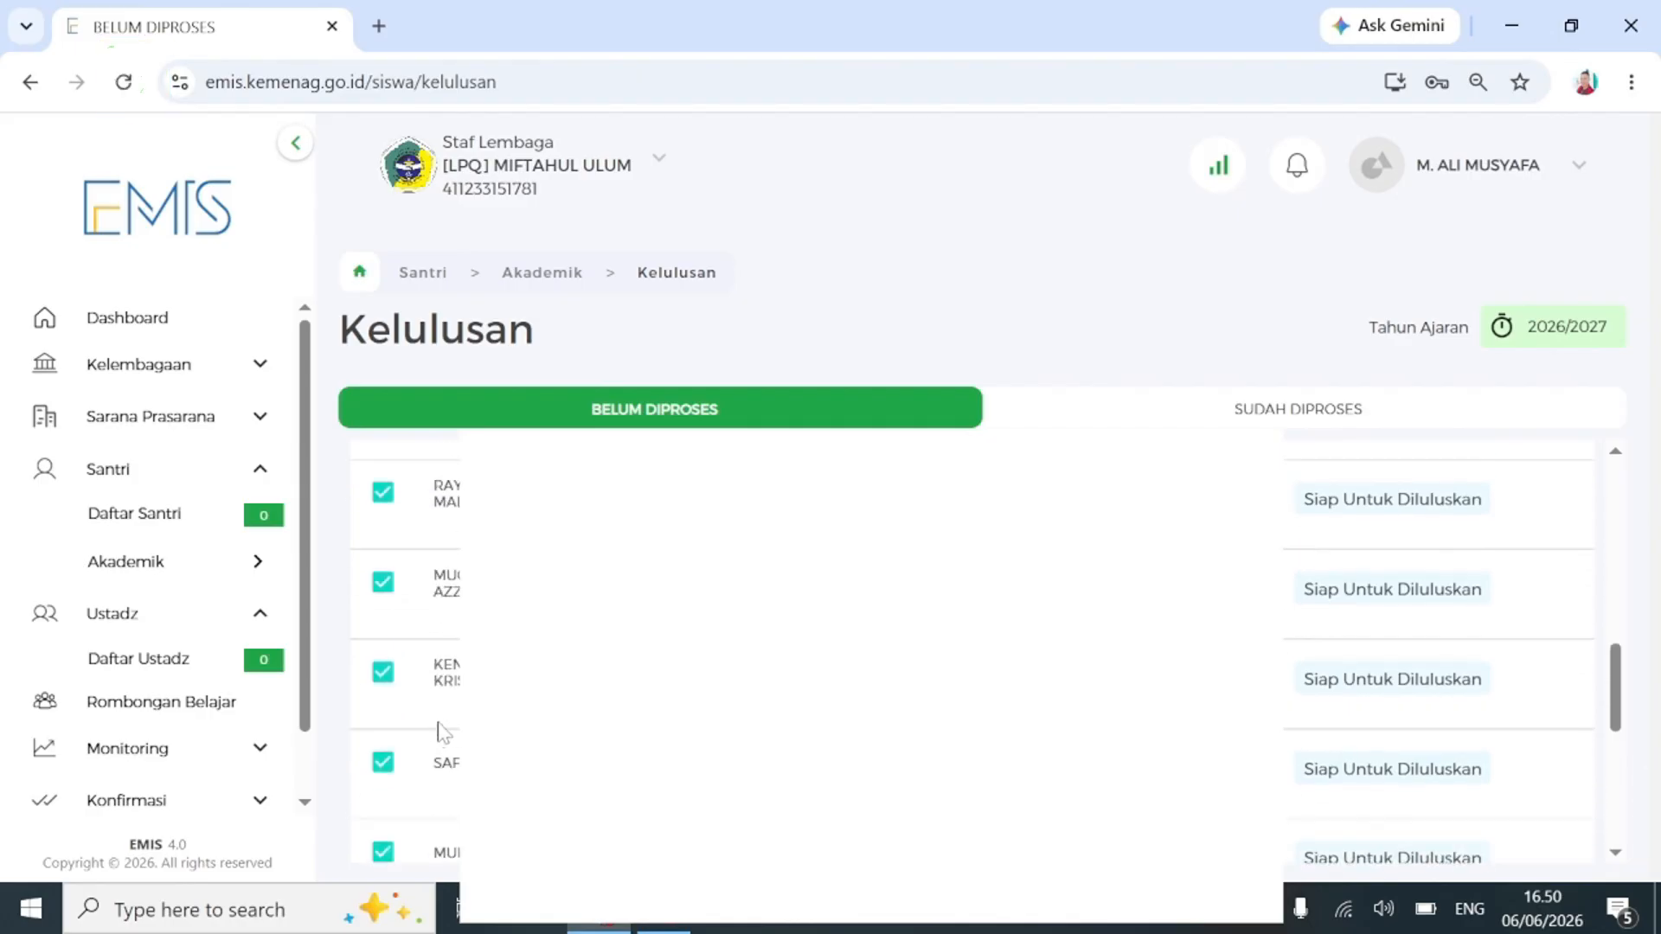
scroll(423, 683, up, 8)
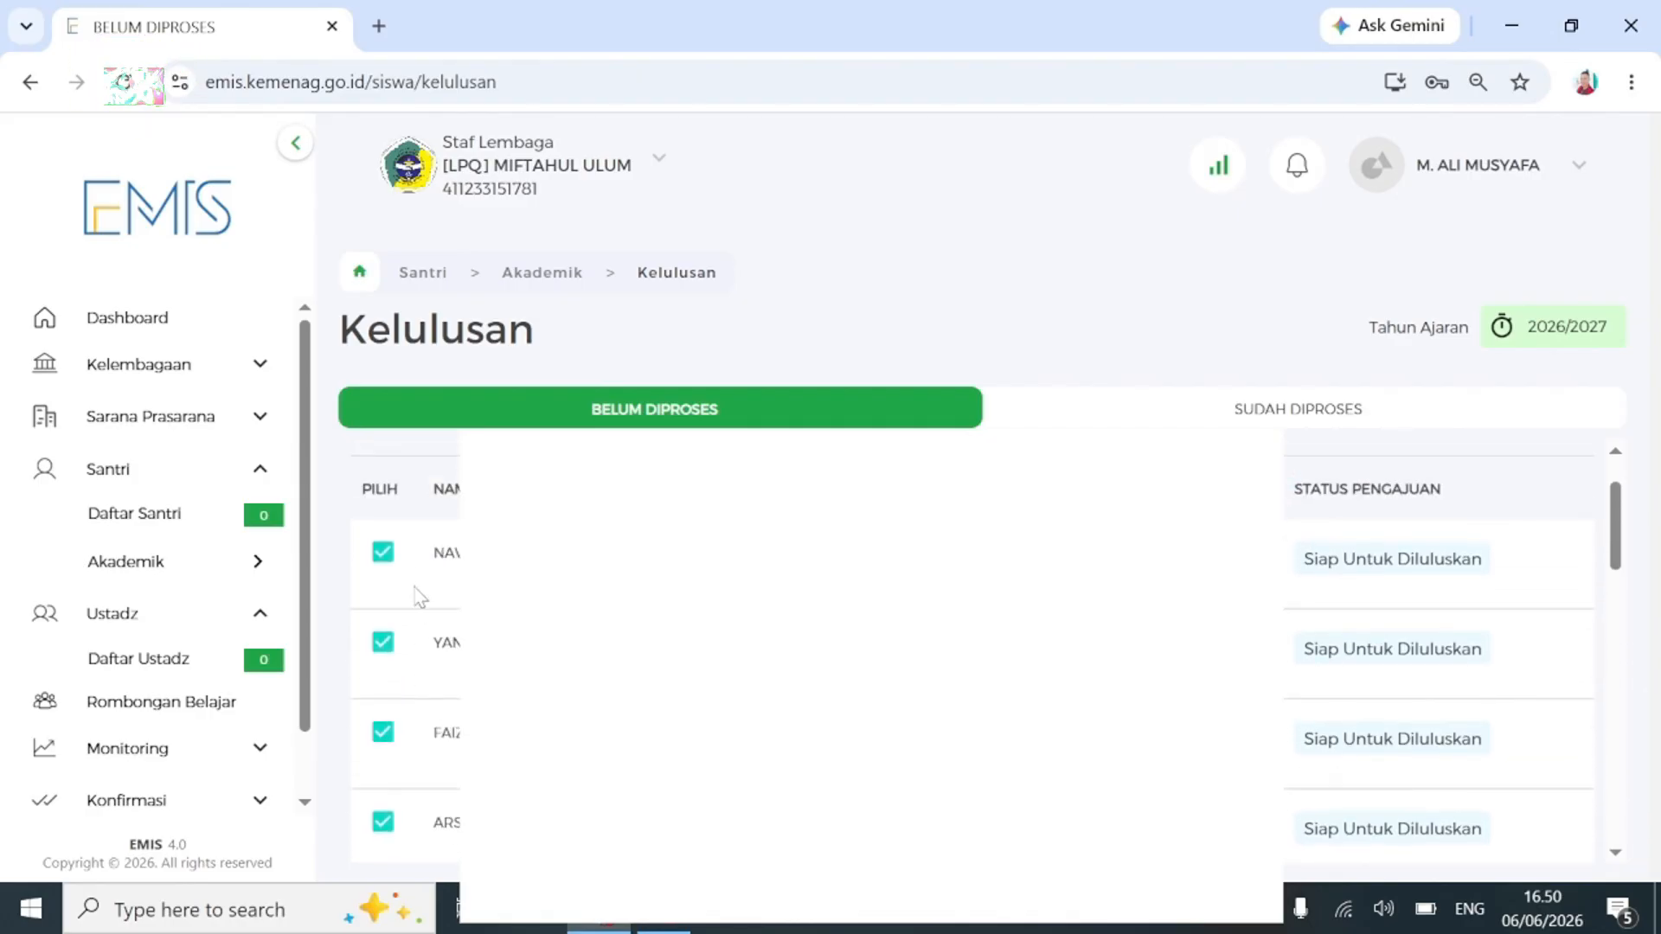
Deselect the first student in the unprocessed list and select that student again.
click(382, 555)
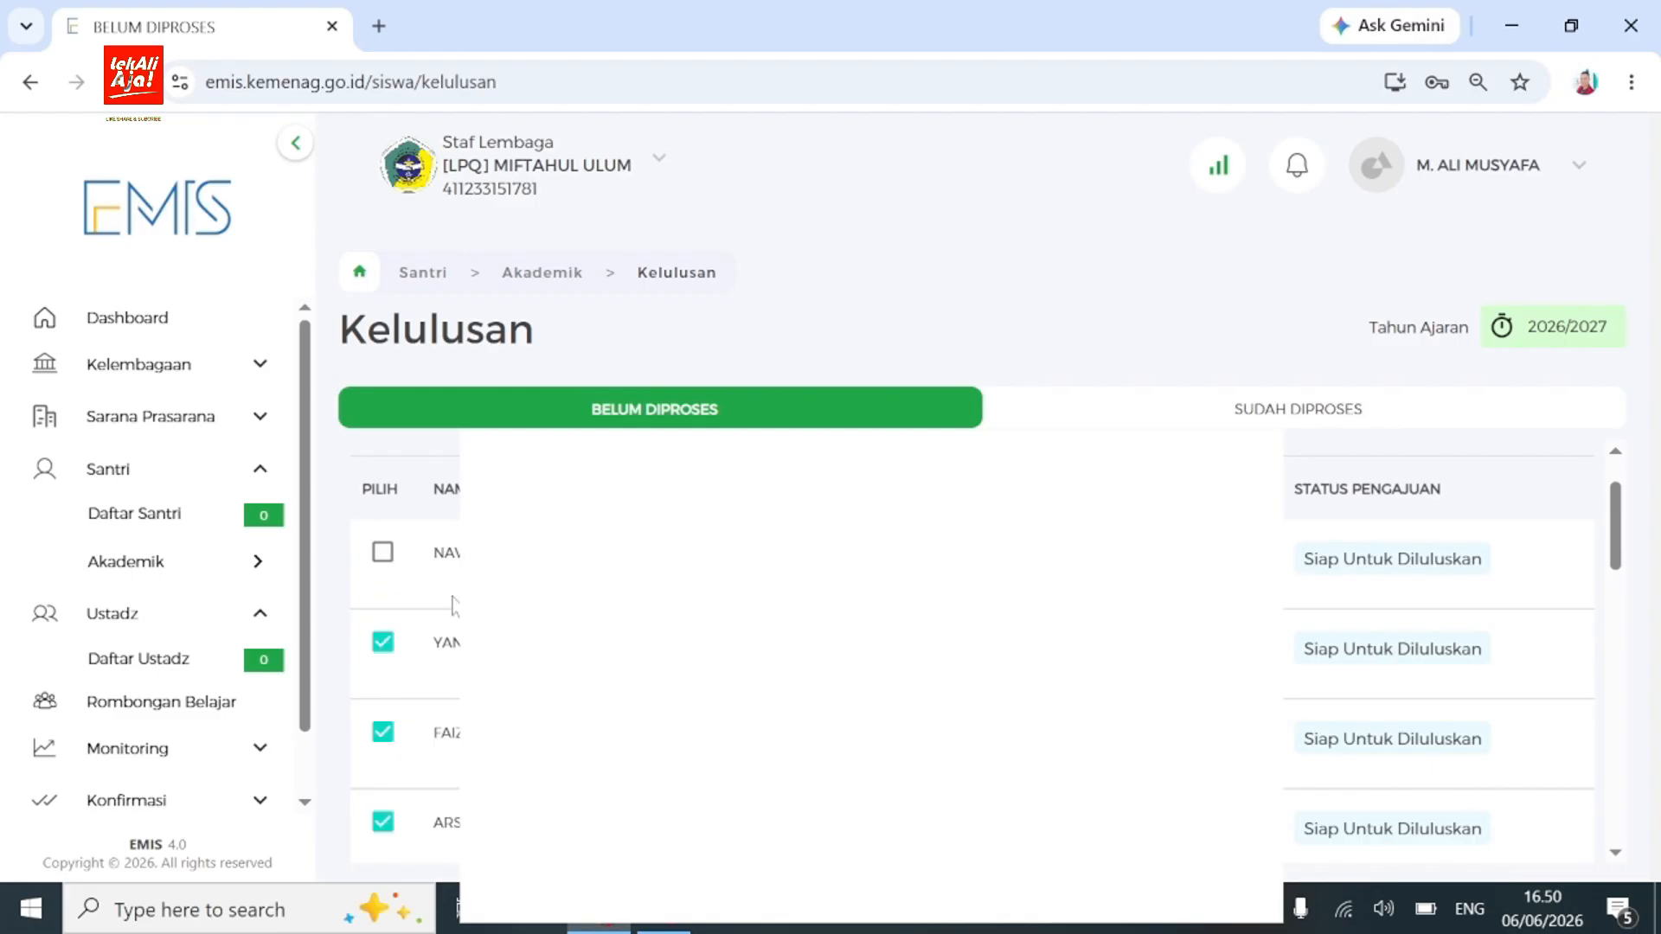
click(385, 568)
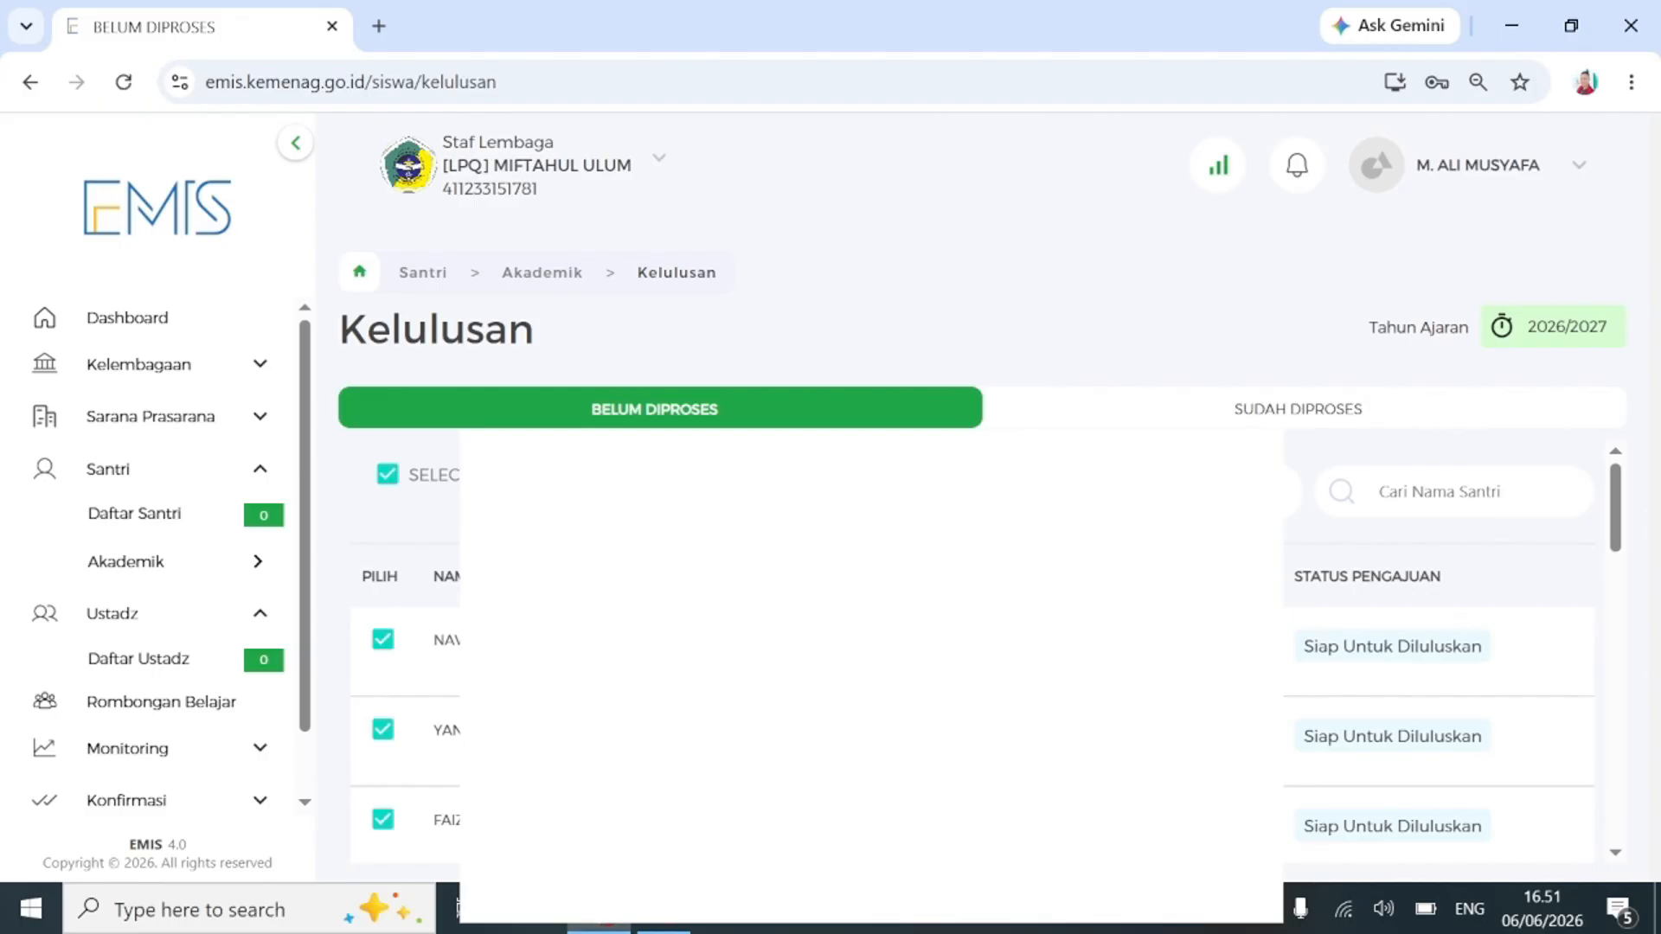
scroll(1436, 649, down, 3)
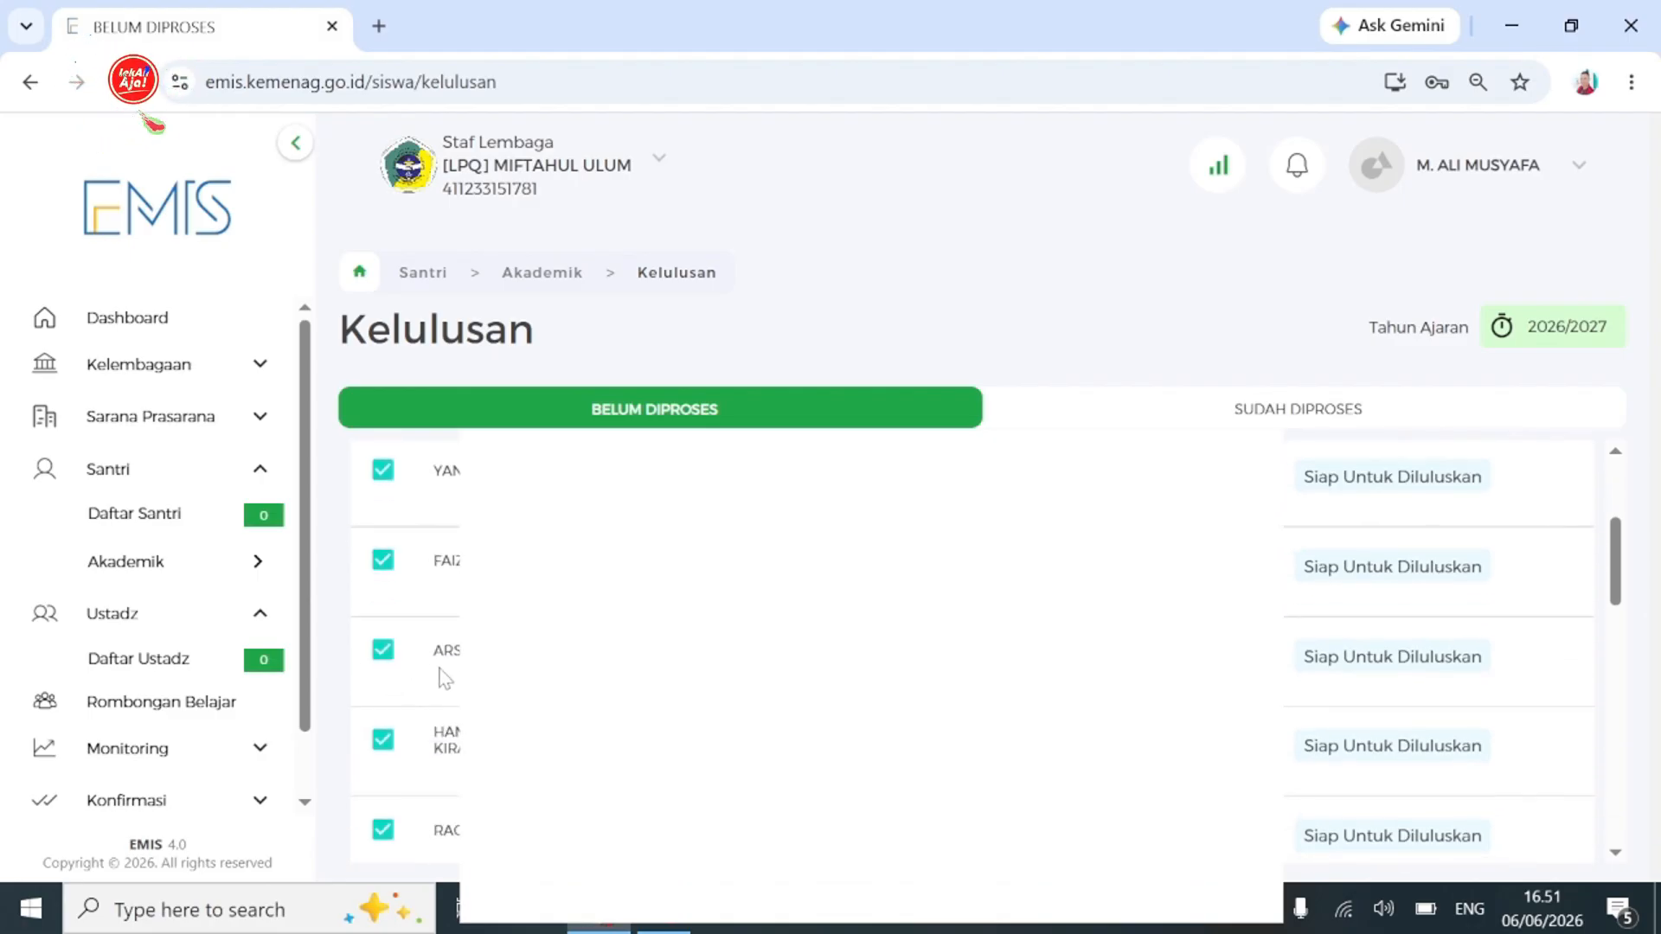
scroll(443, 676, up, 3)
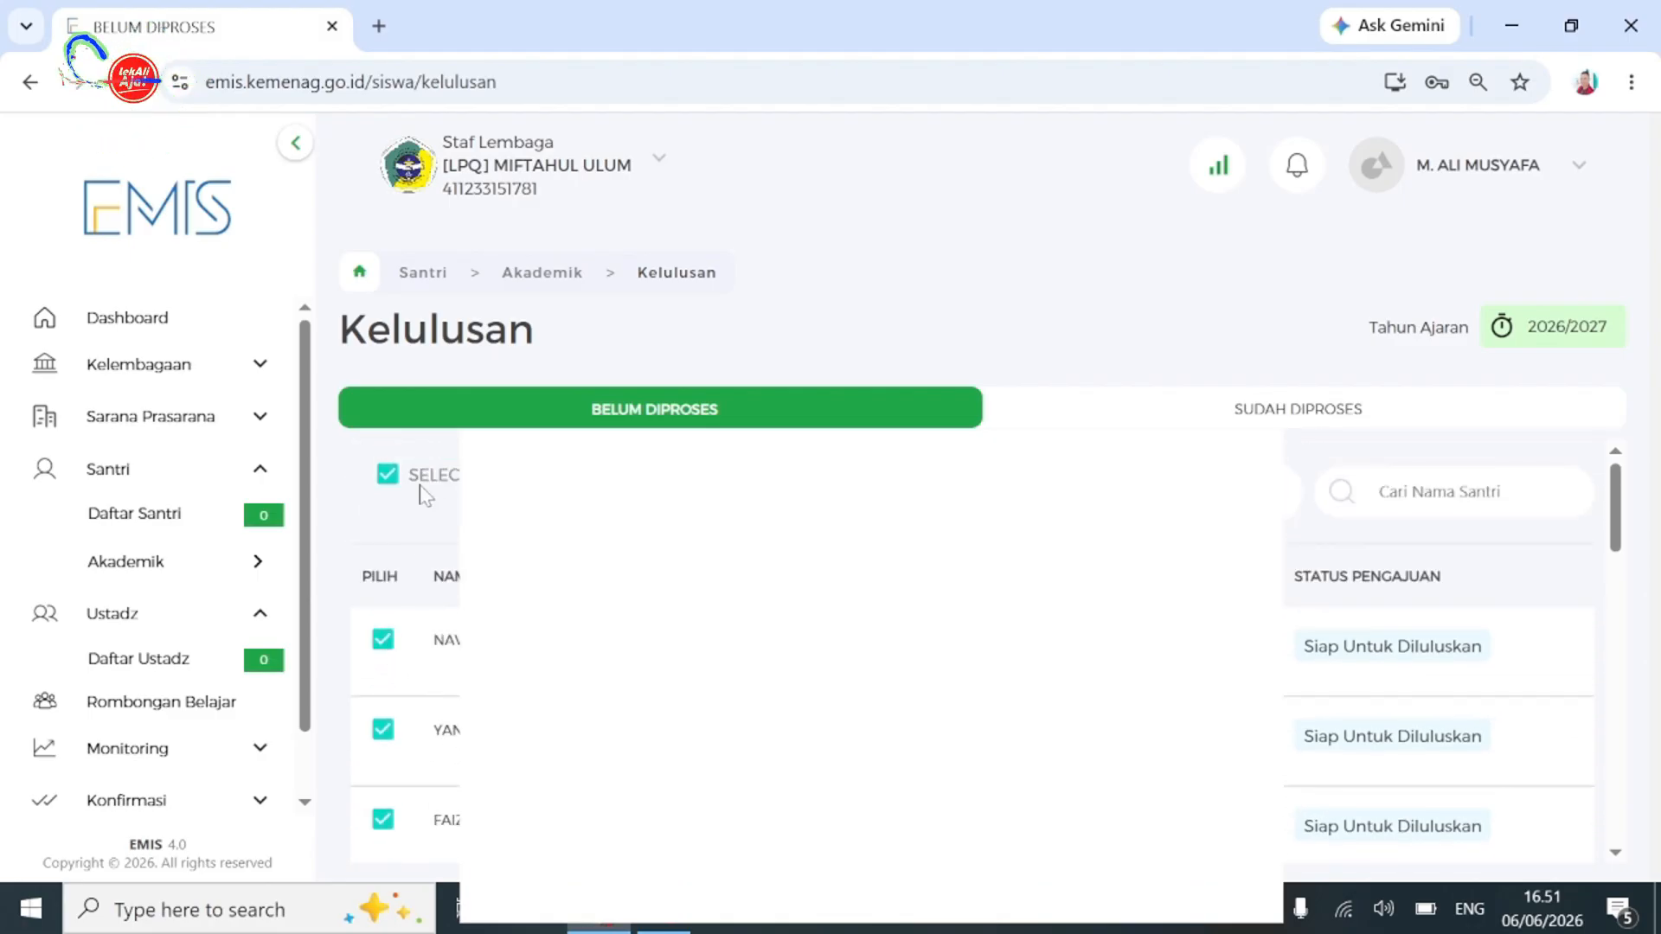
Deselect all students at once and select only the fourth, seventh and ninth students in the list.
click(387, 476)
scroll(401, 690, down, 3)
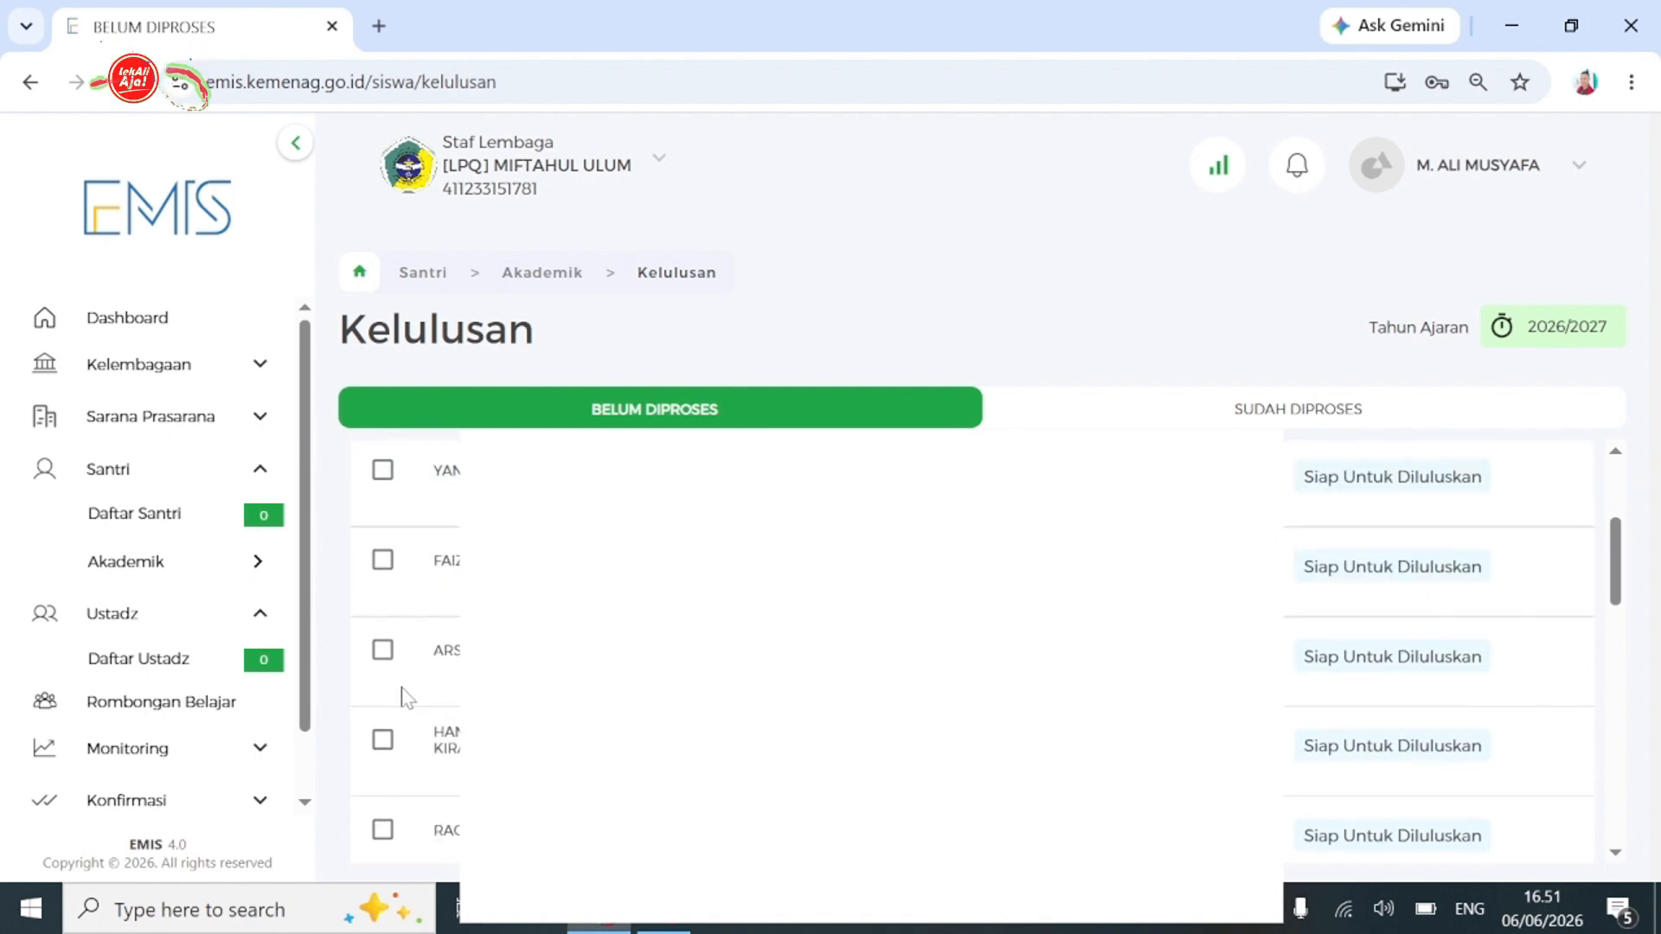
click(383, 653)
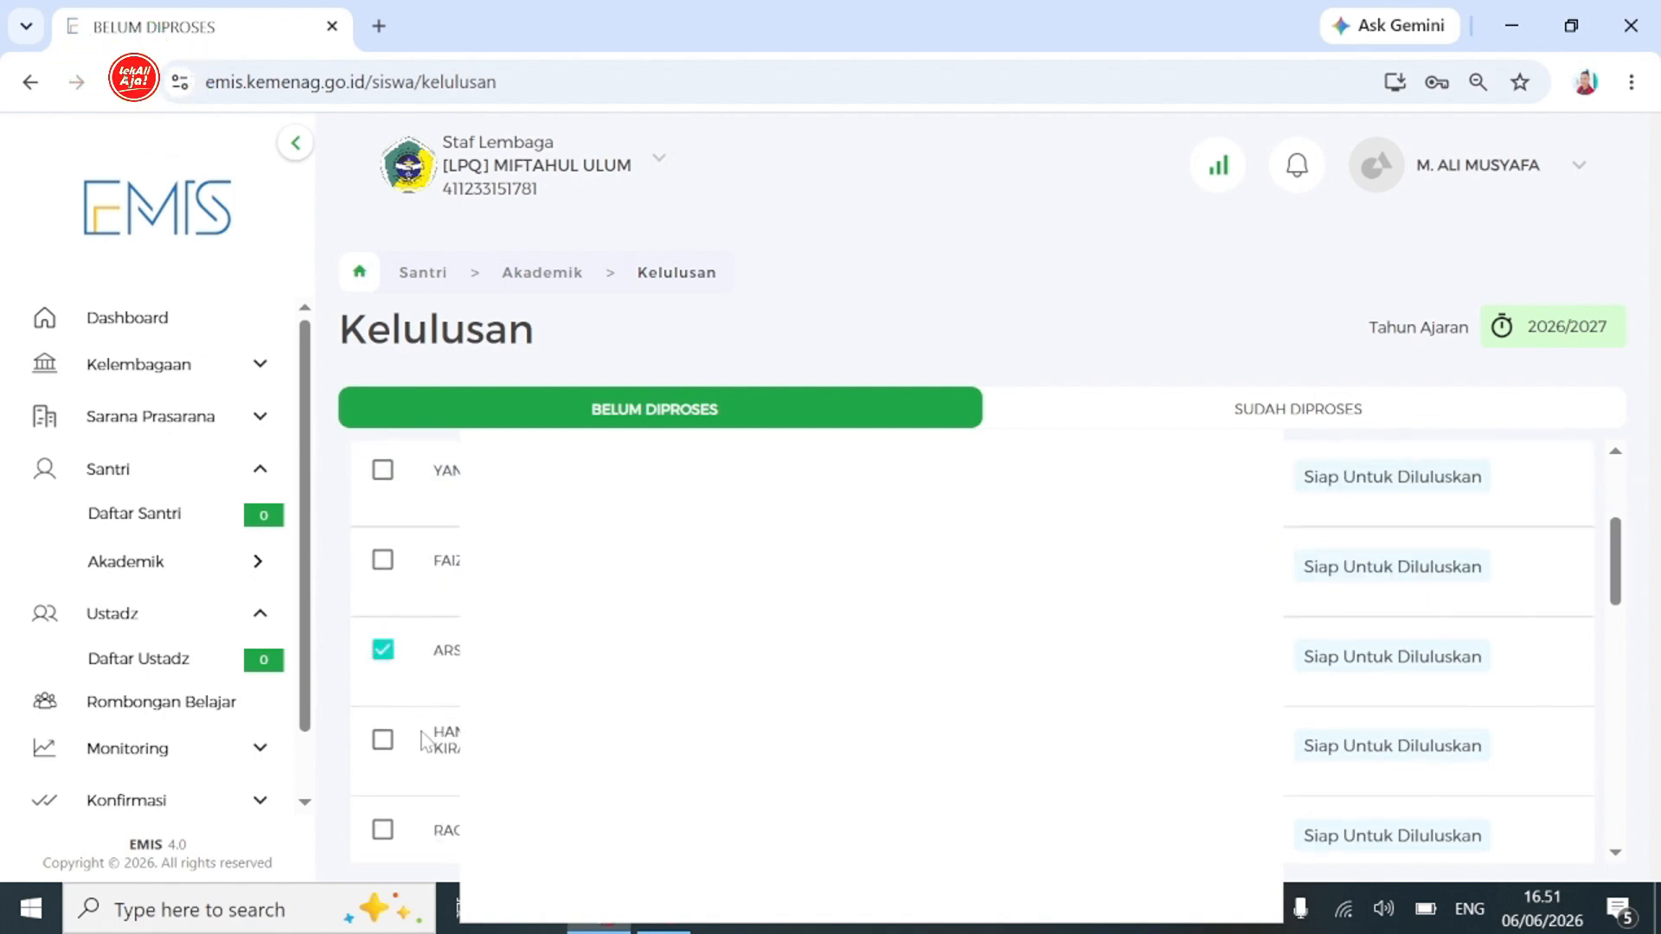
scroll(424, 742, down, 3)
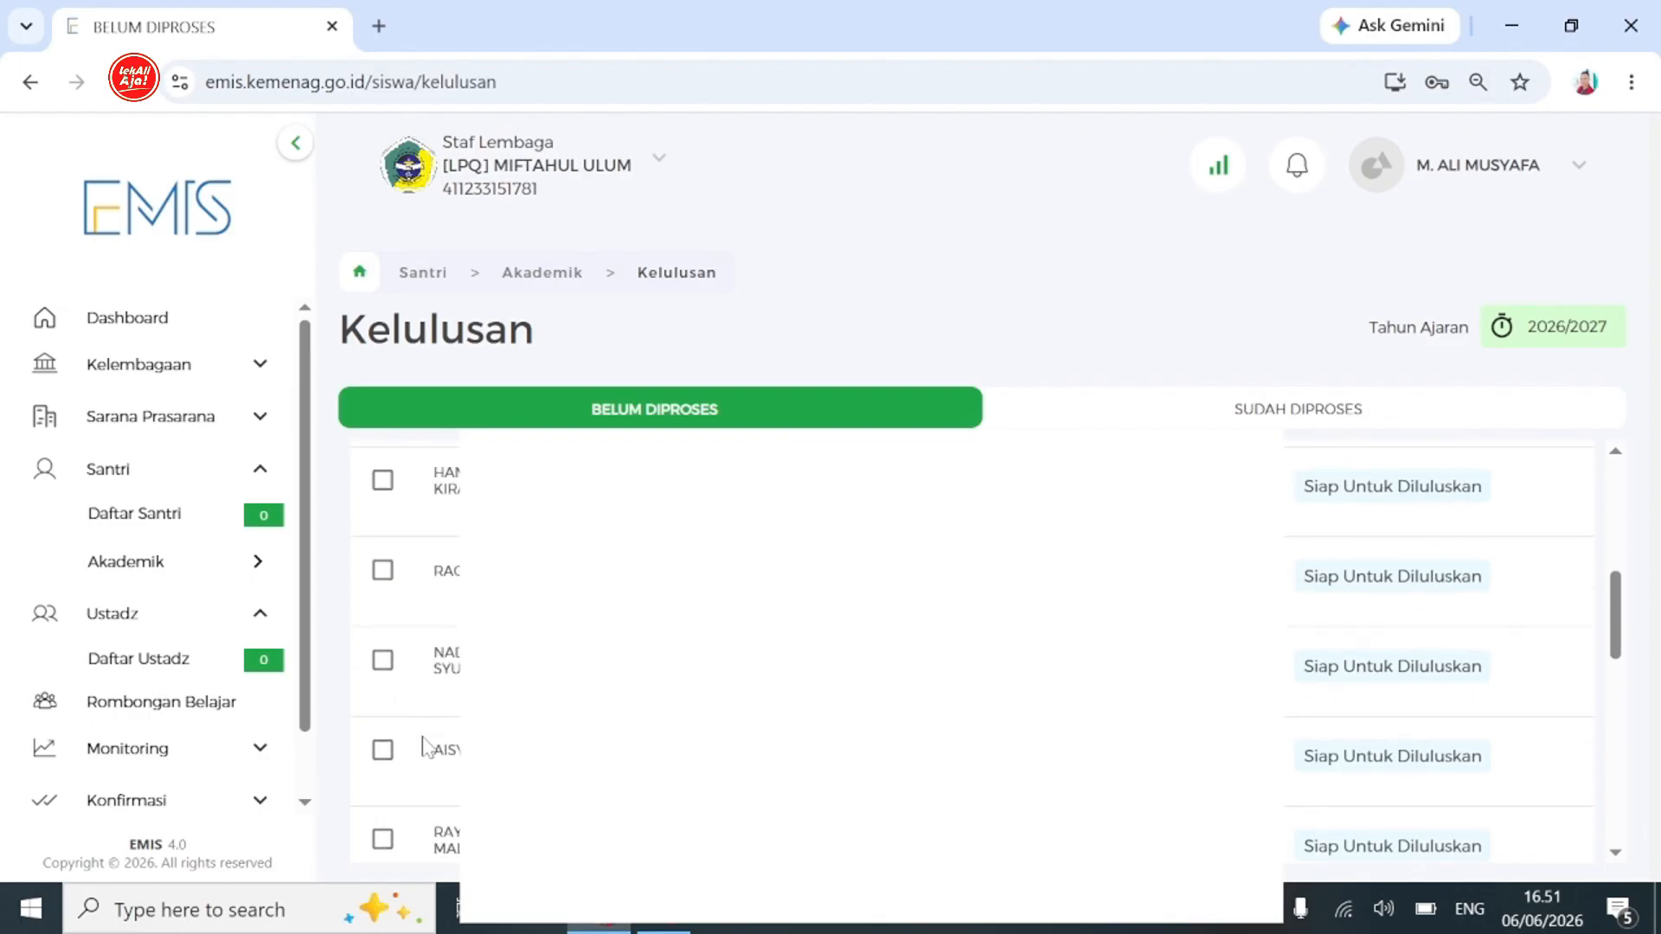
click(387, 667)
scroll(420, 750, down, 1)
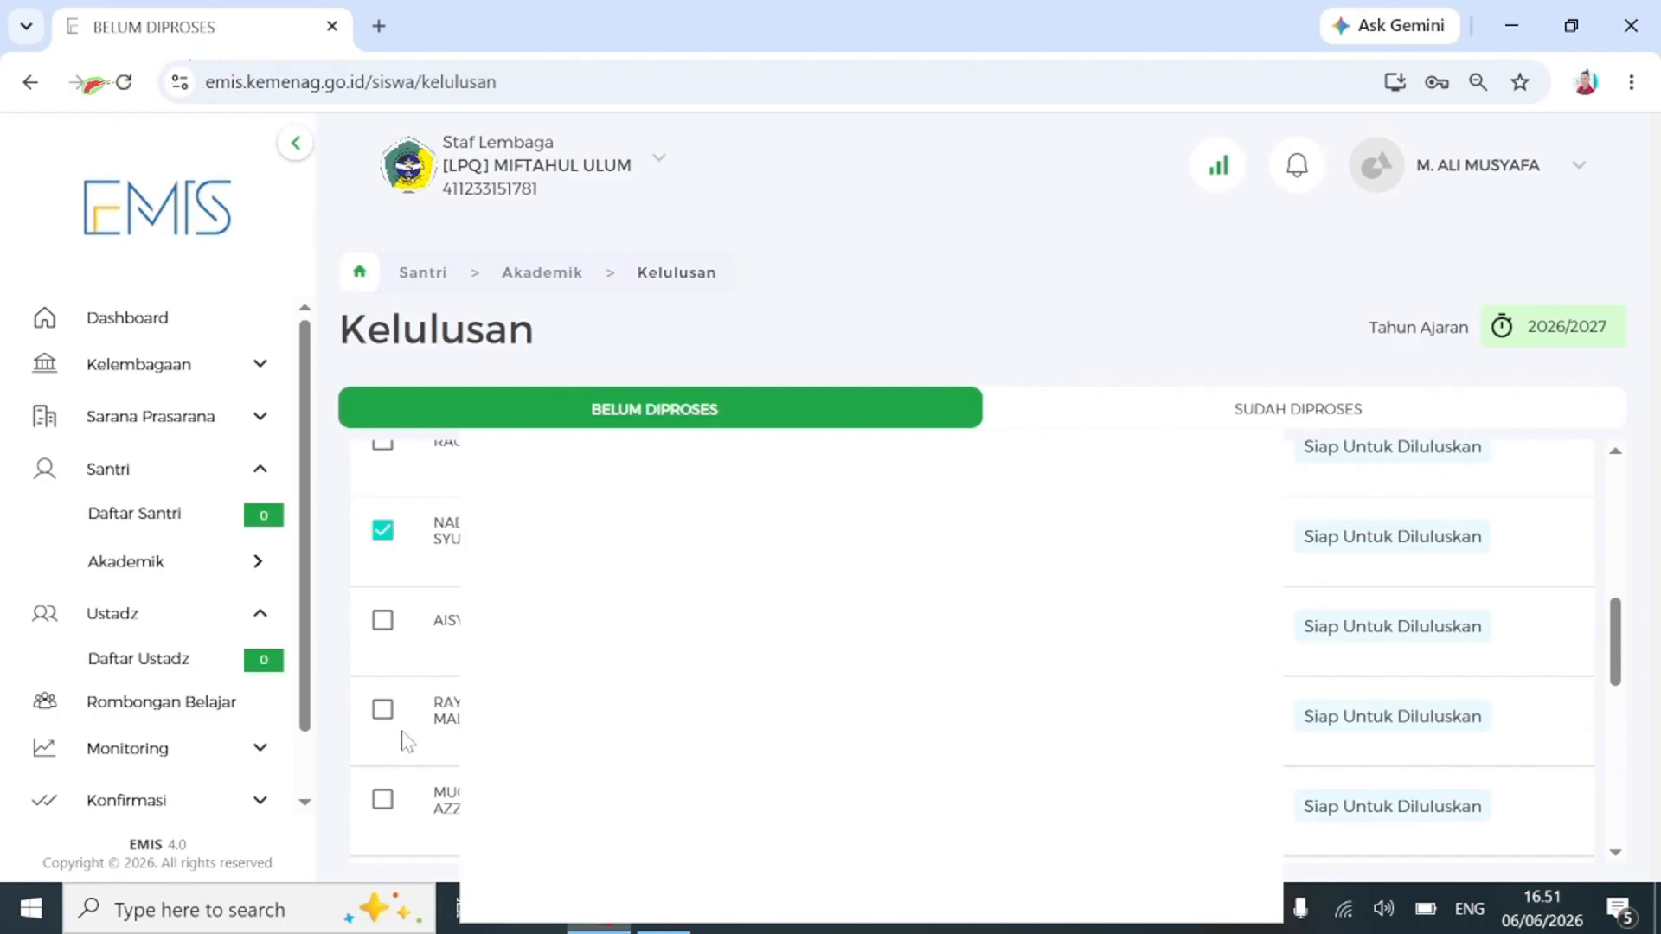
click(387, 725)
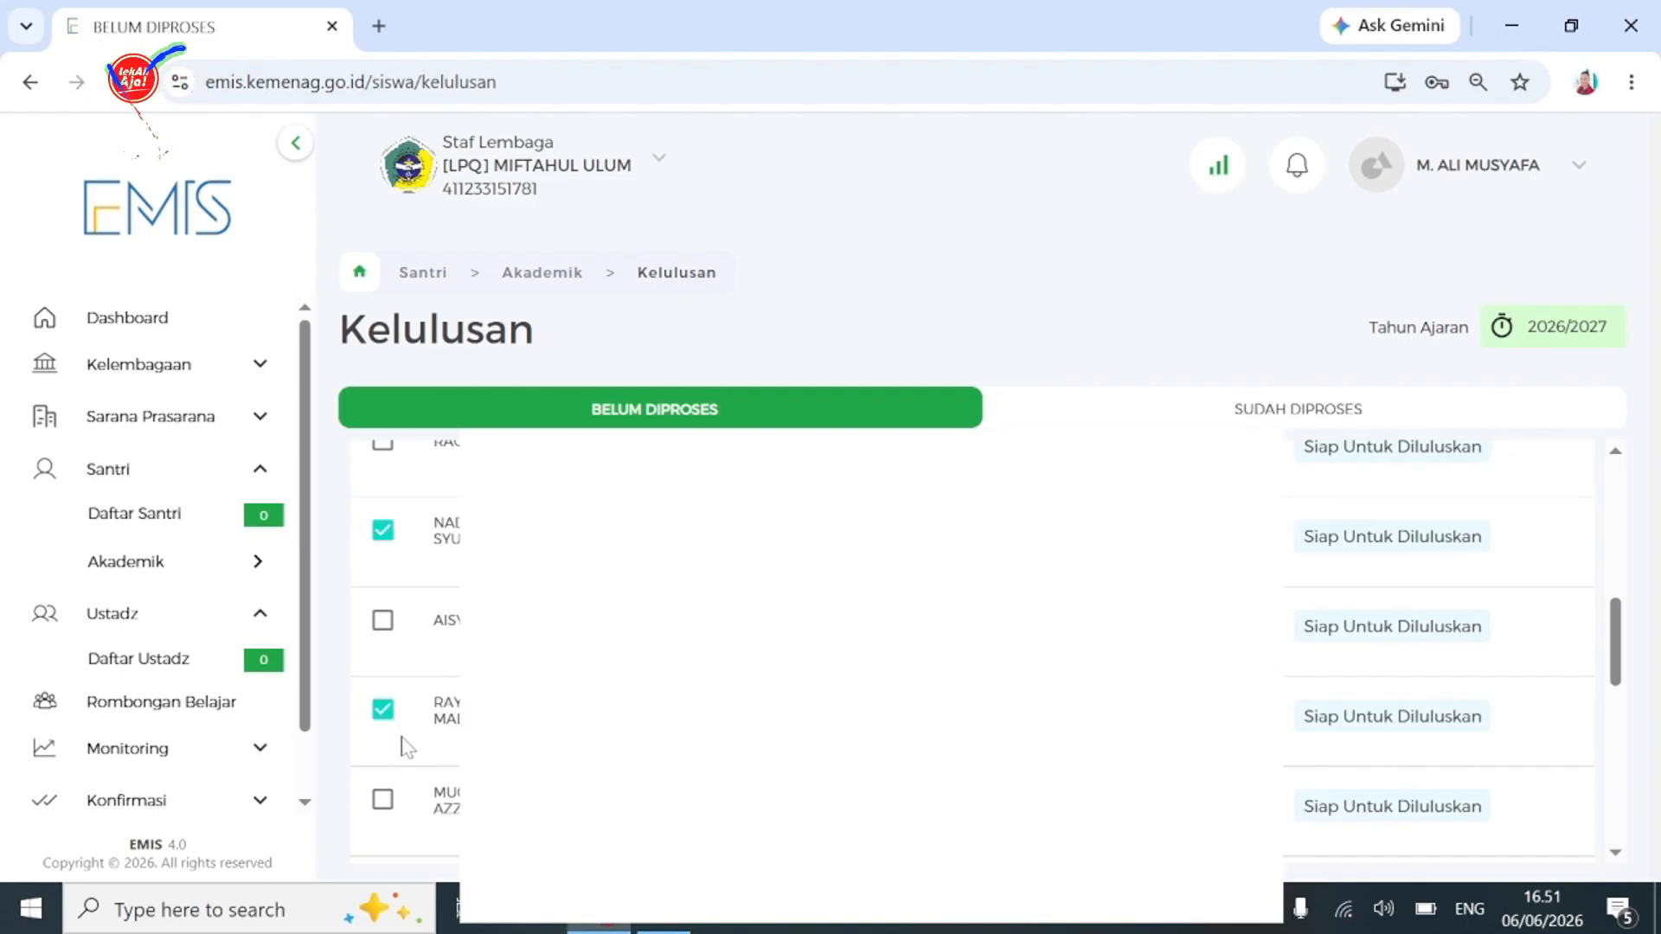
Add the second-to-last student in the list to the graduation selection.
scroll(406, 740, down, 3)
scroll(409, 751, down, 3)
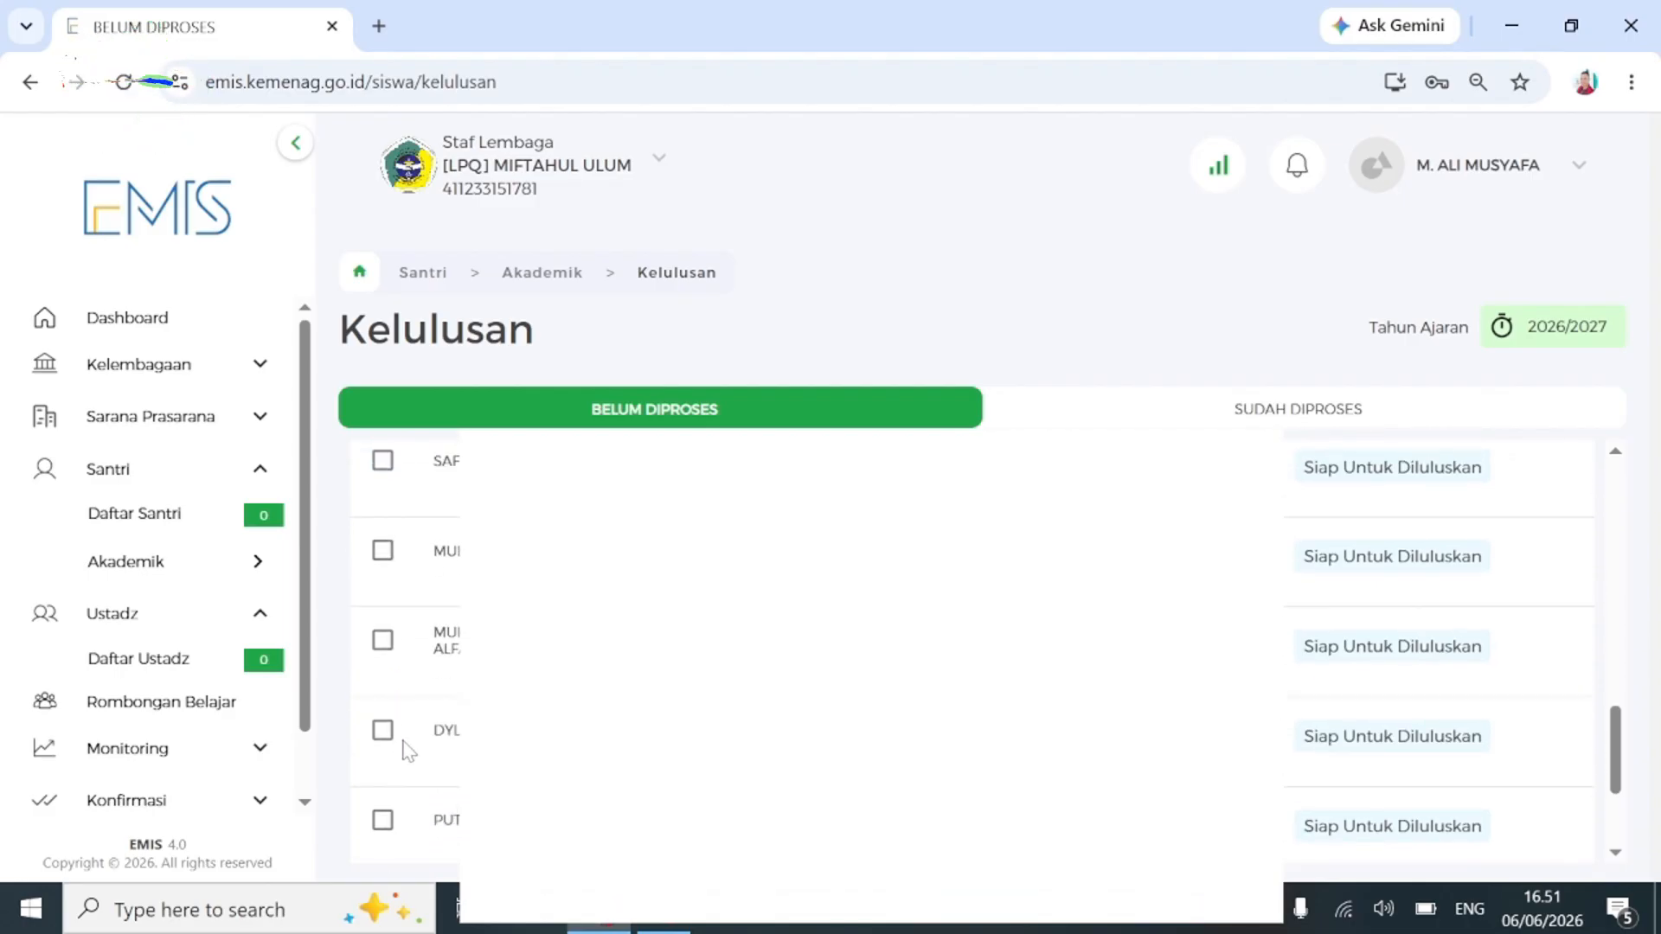
scroll(409, 751, down, 2)
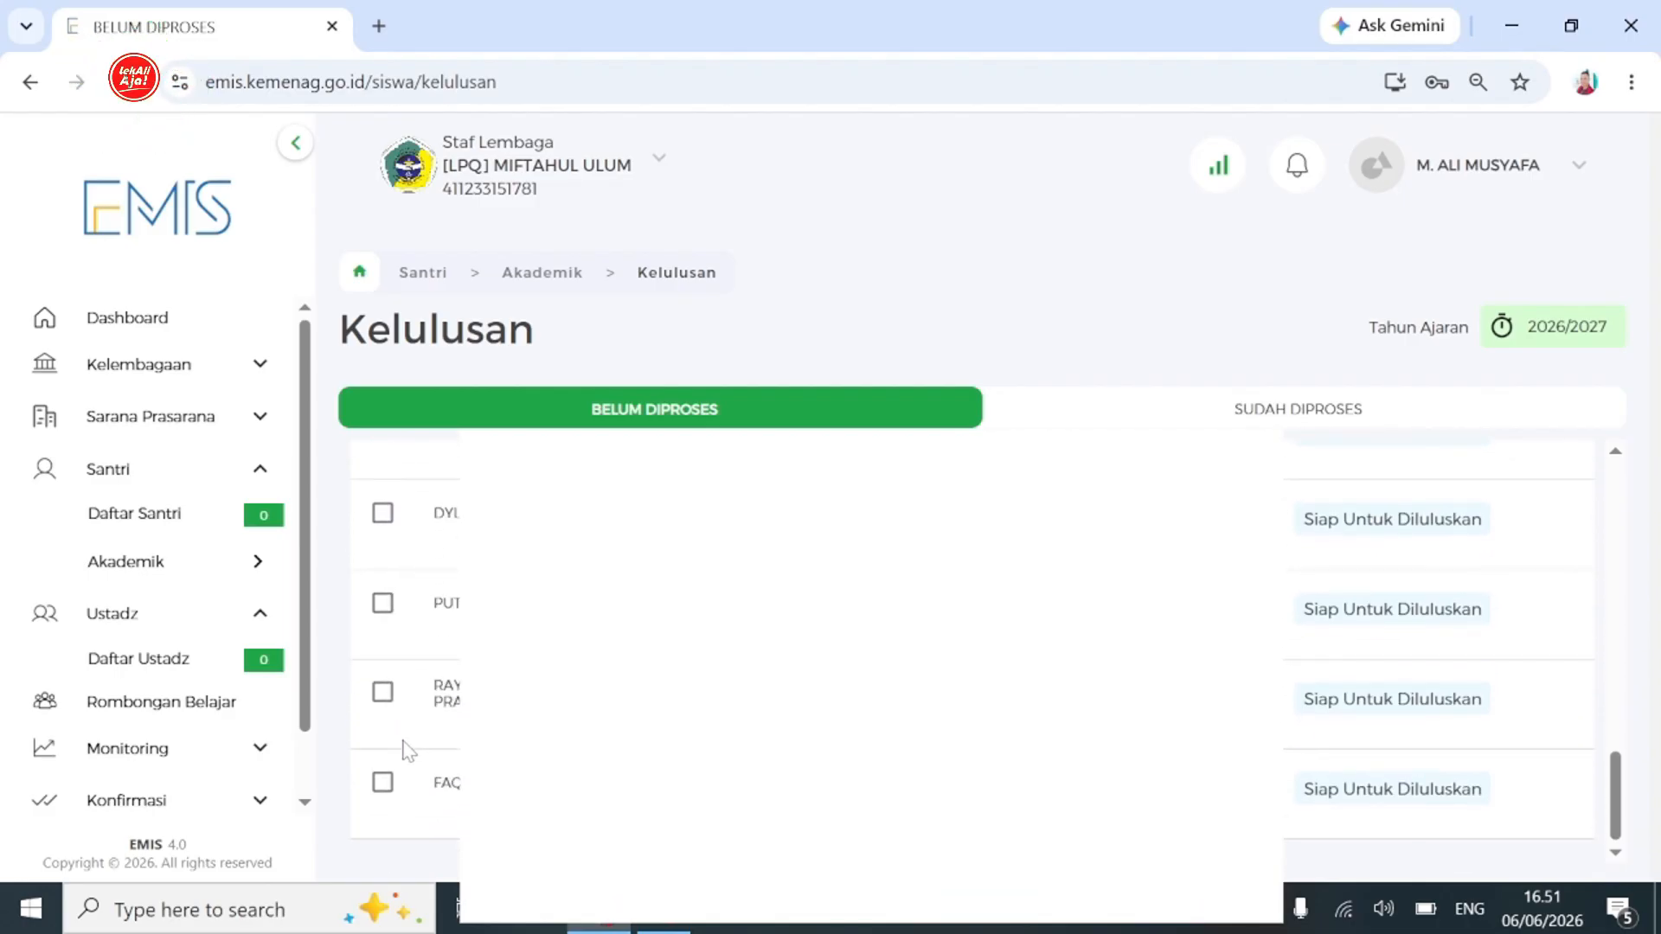
click(383, 694)
Add the third student and the very last student in the list to the graduation selection.
scroll(403, 759, up, 5)
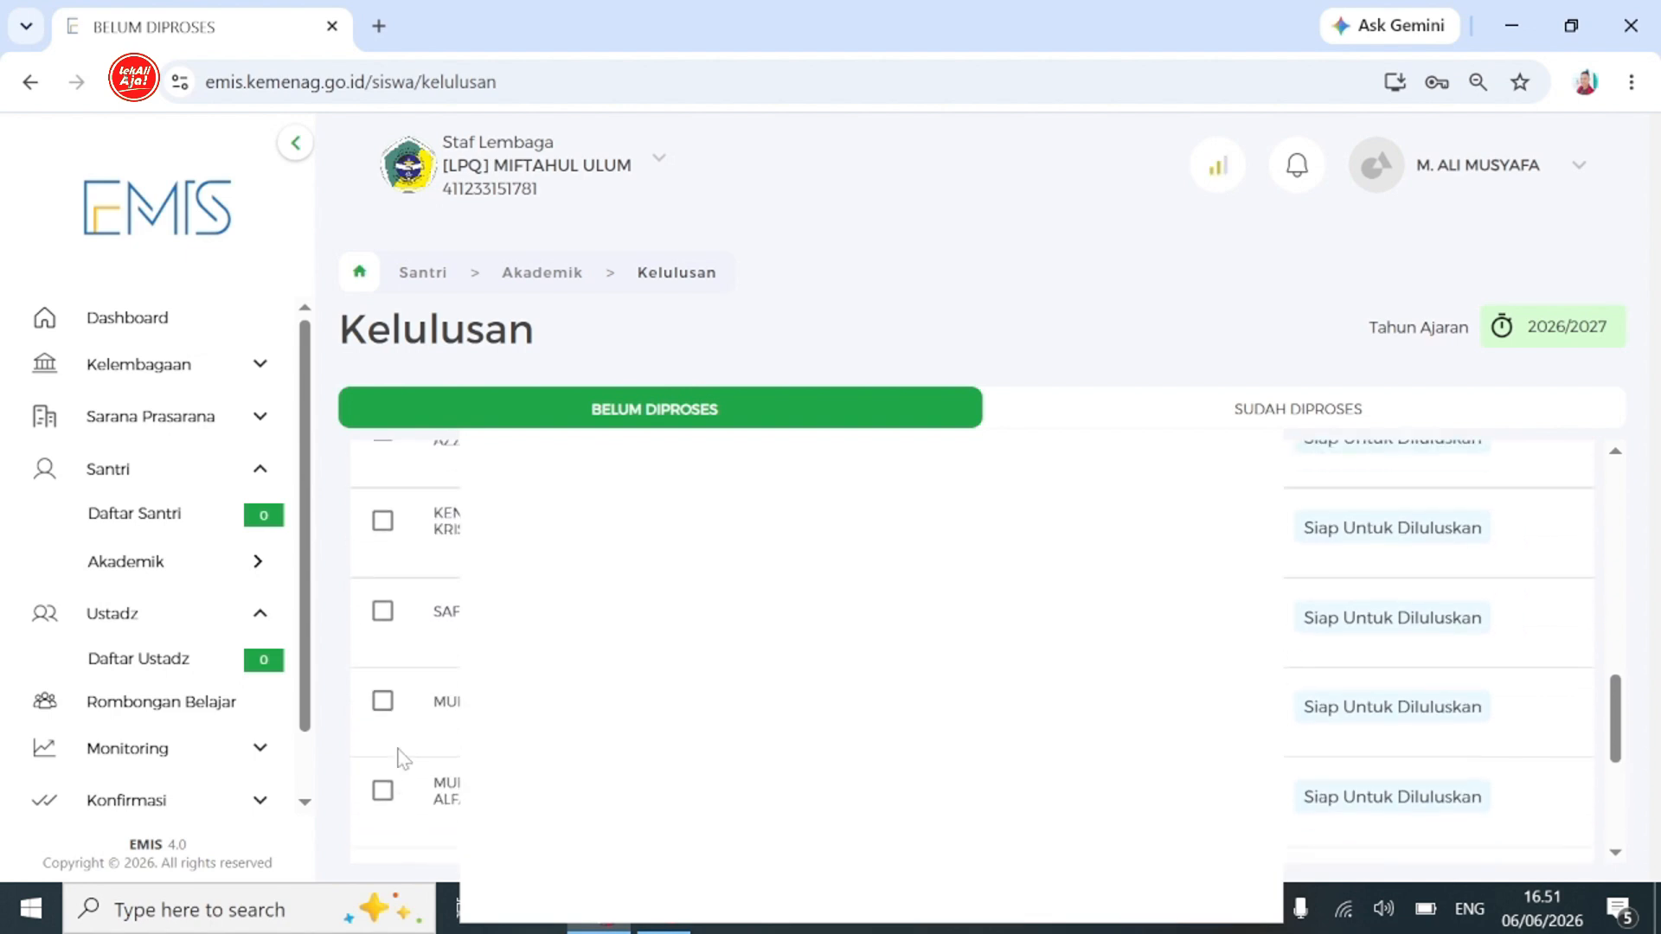
scroll(404, 759, up, 5)
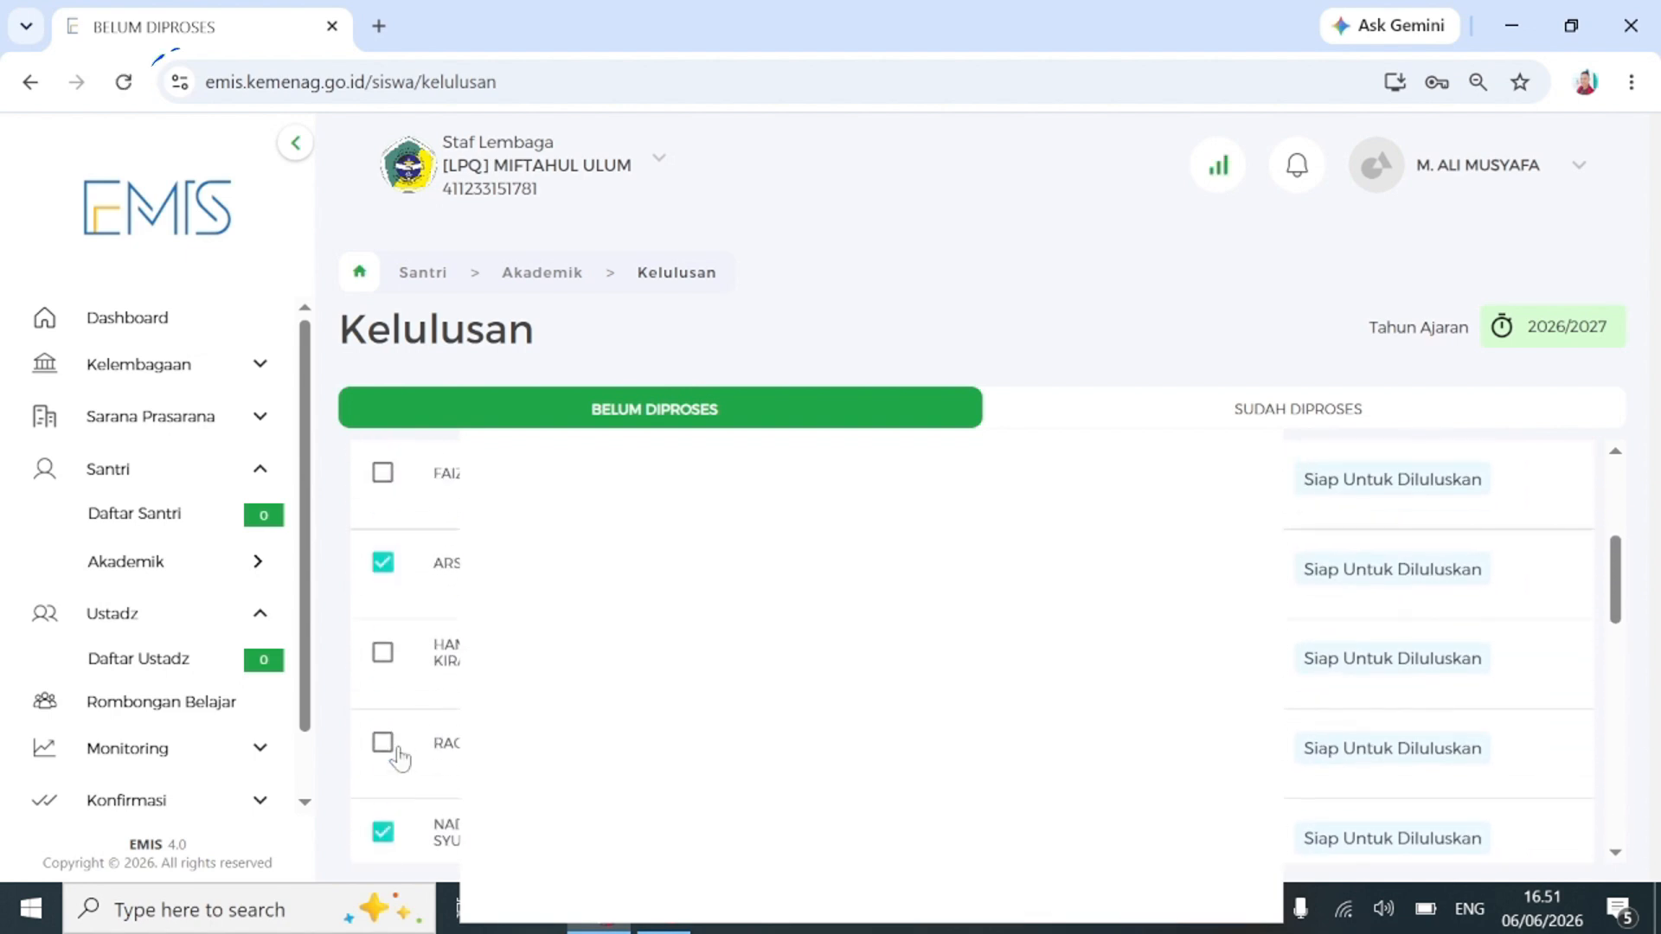
scroll(401, 758, up, 2)
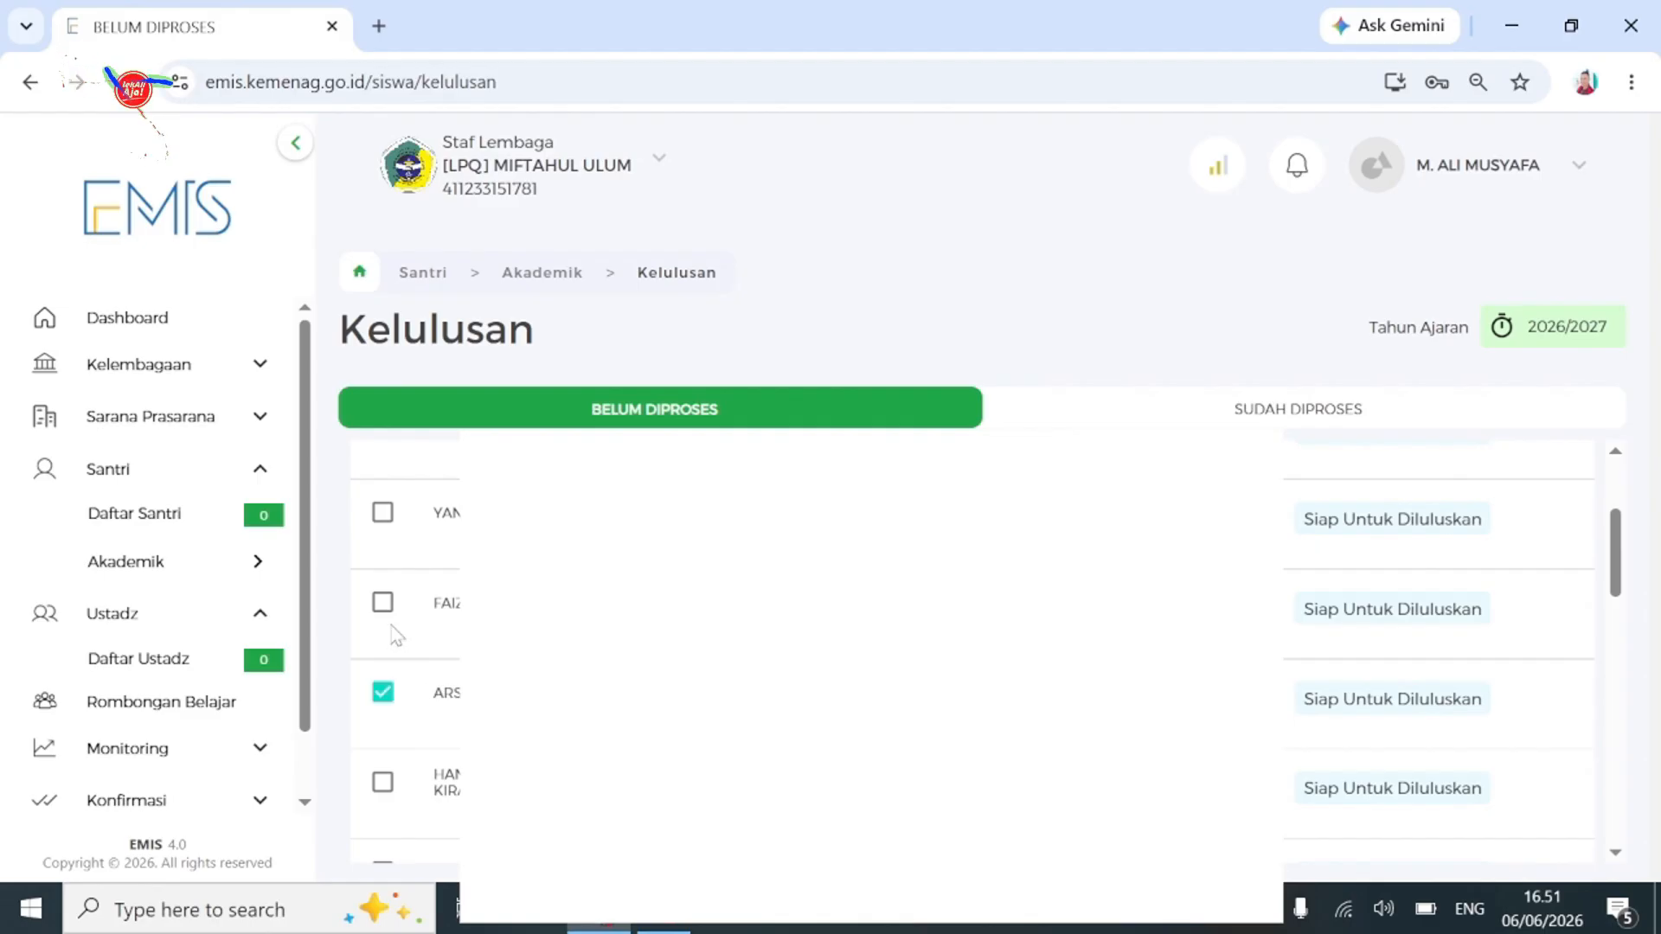
click(382, 602)
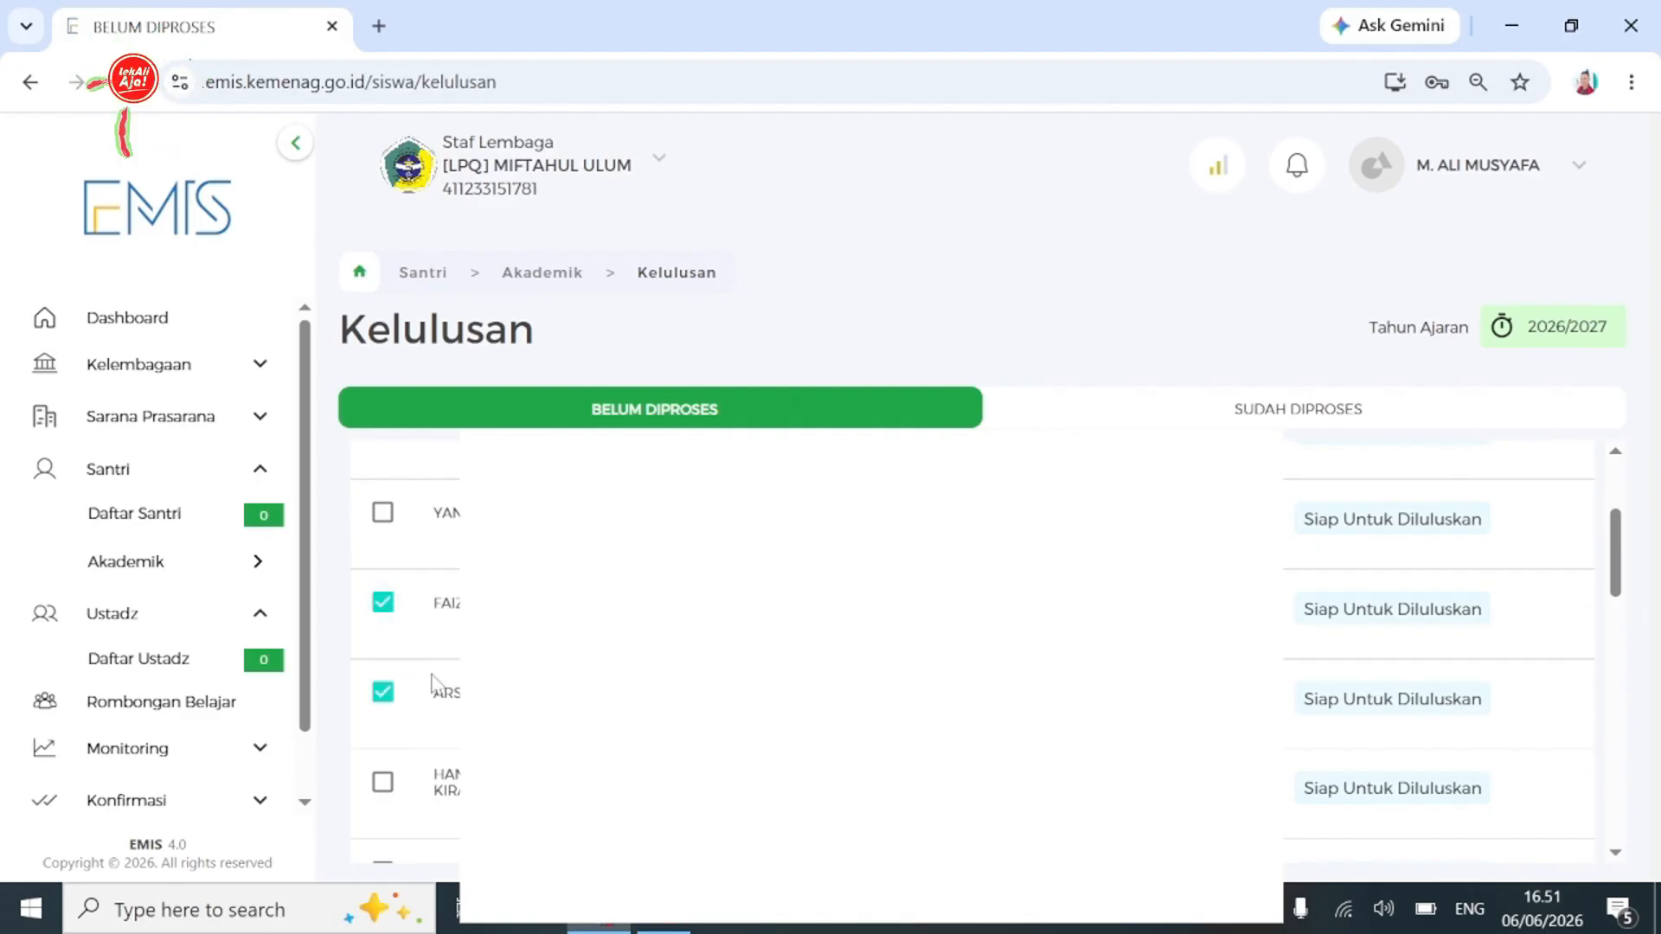
scroll(433, 684, down, 10)
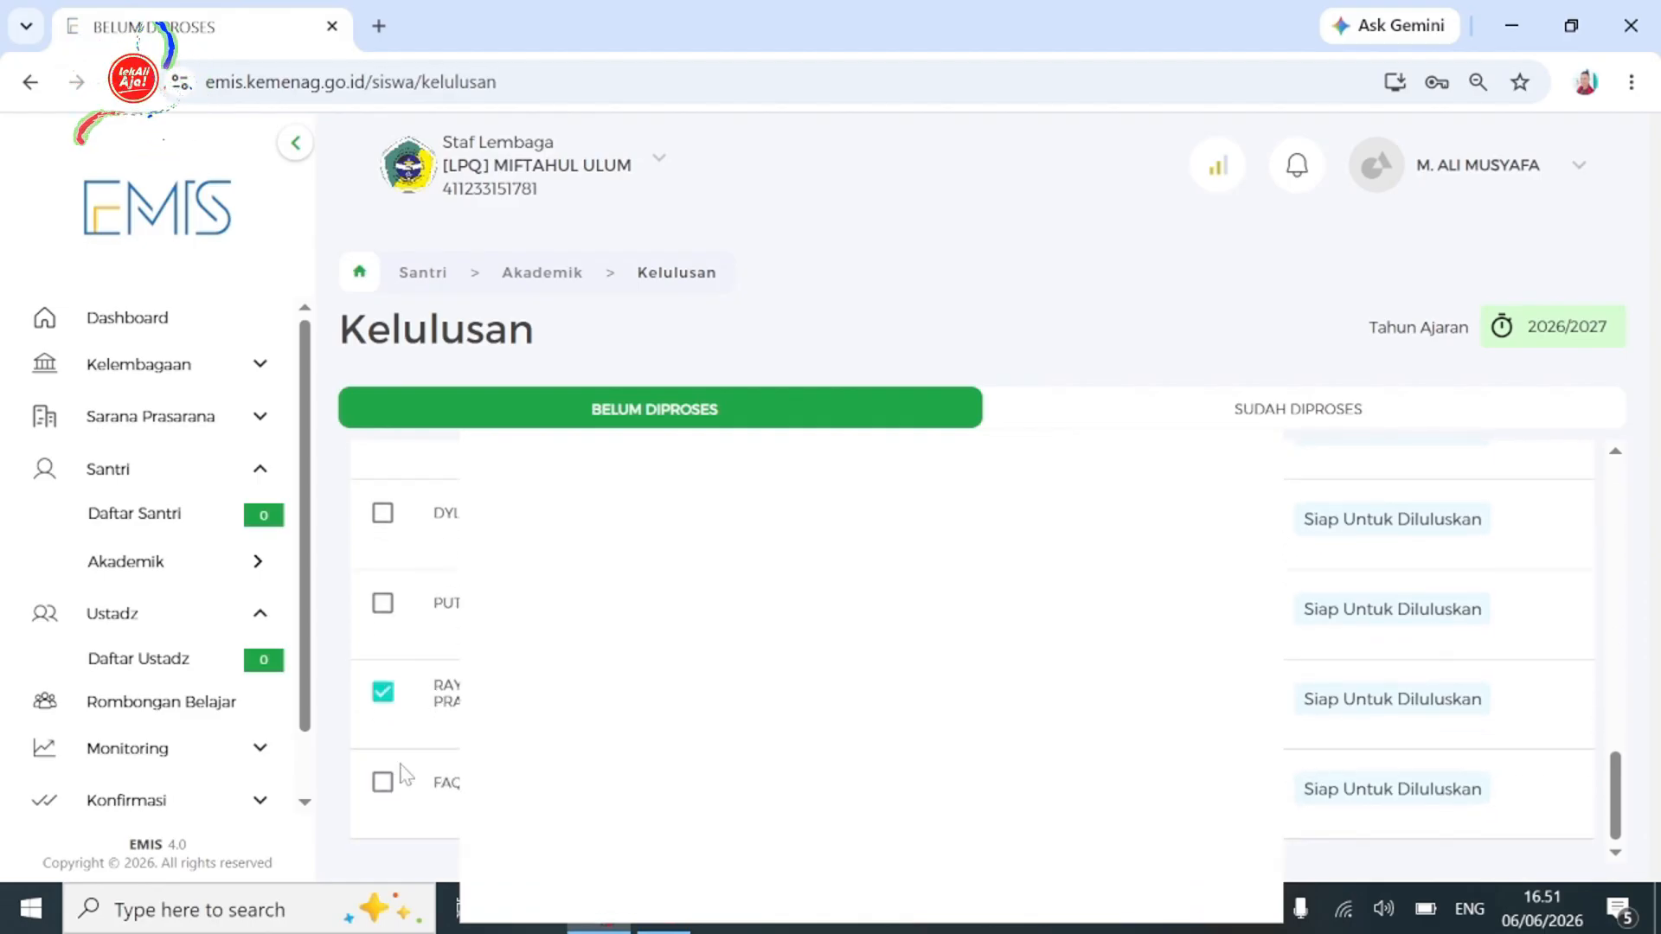
click(383, 784)
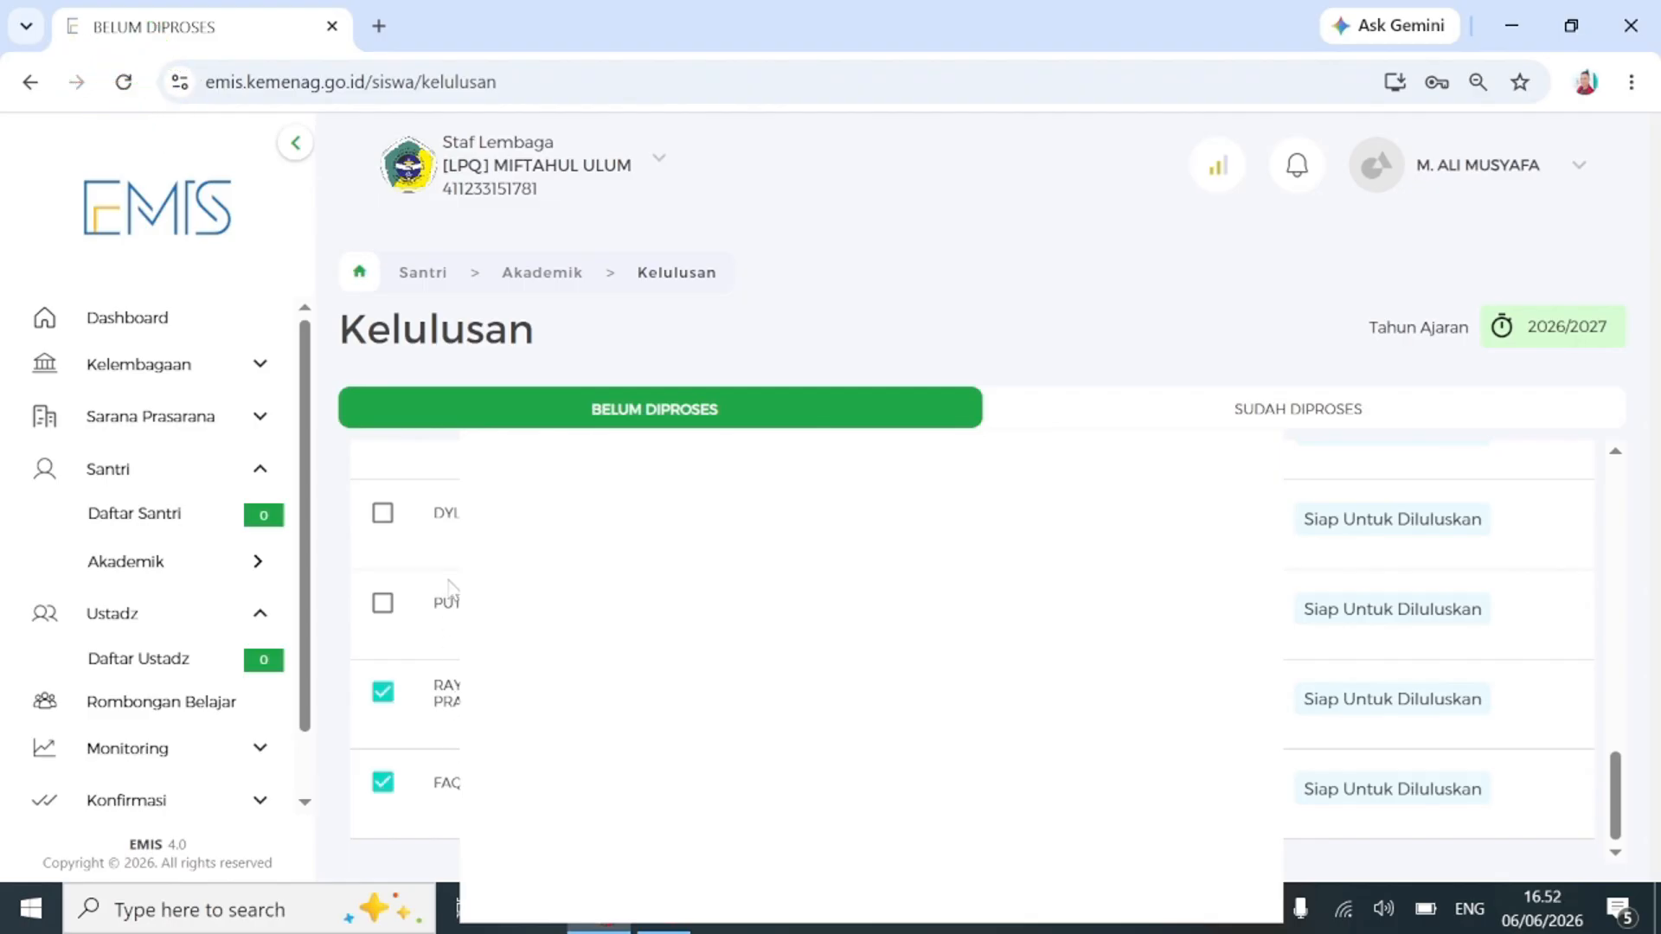
Review the selection throughout the list and add the thirteenth student to it.
scroll(449, 589, up, 3)
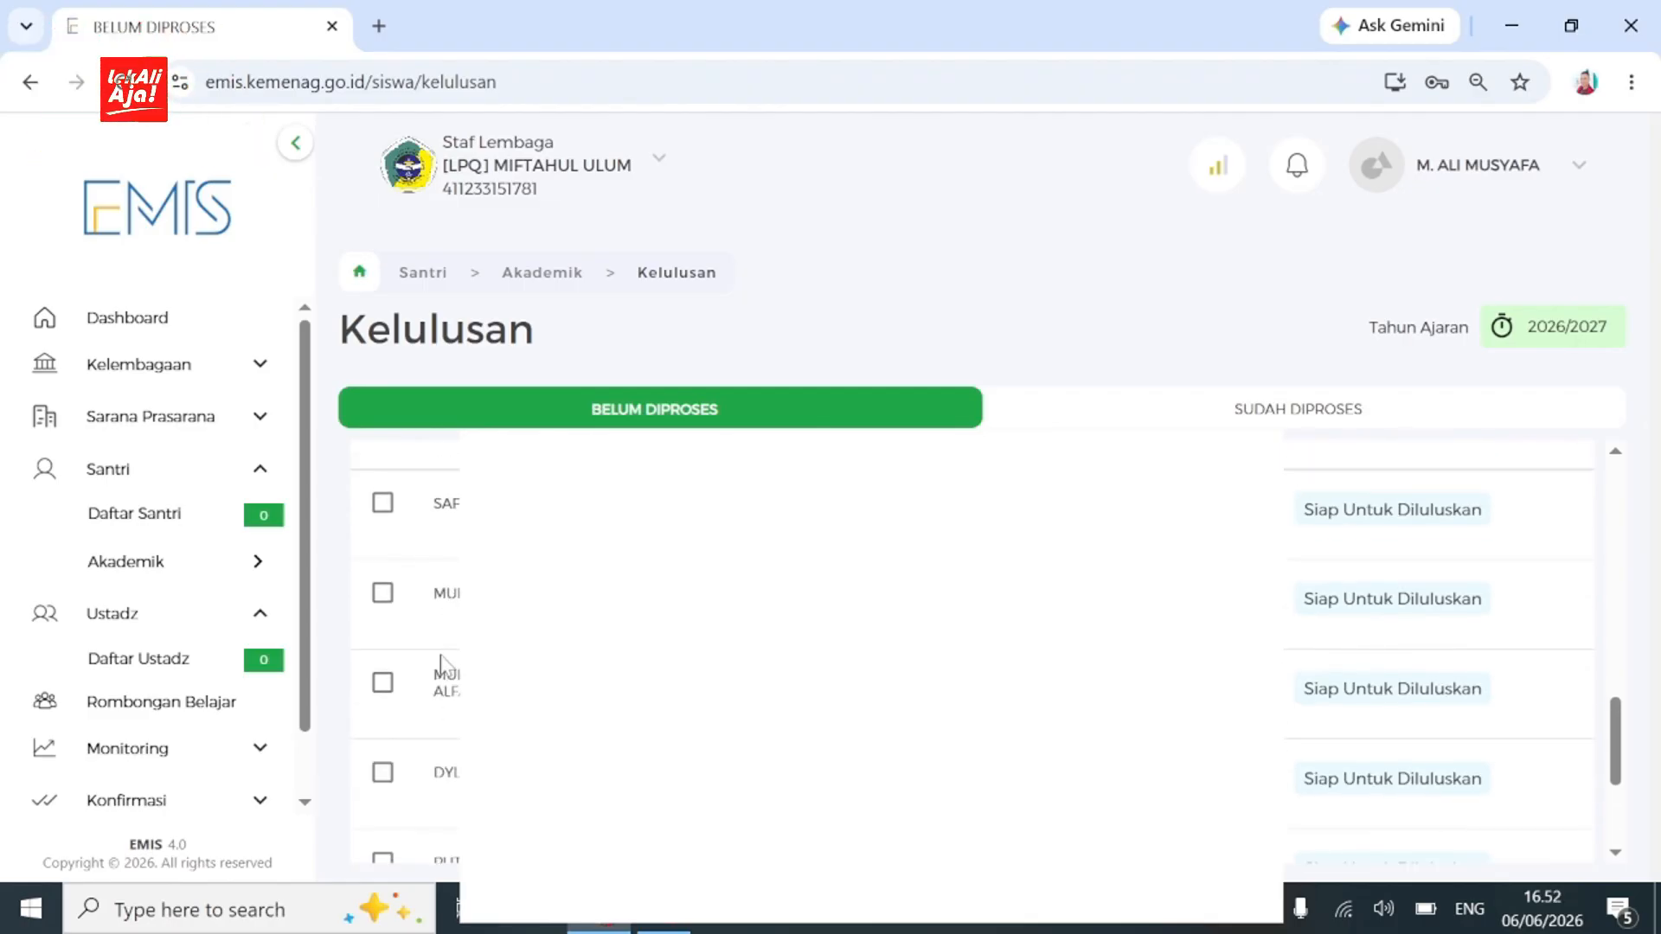
scroll(439, 656, up, 3)
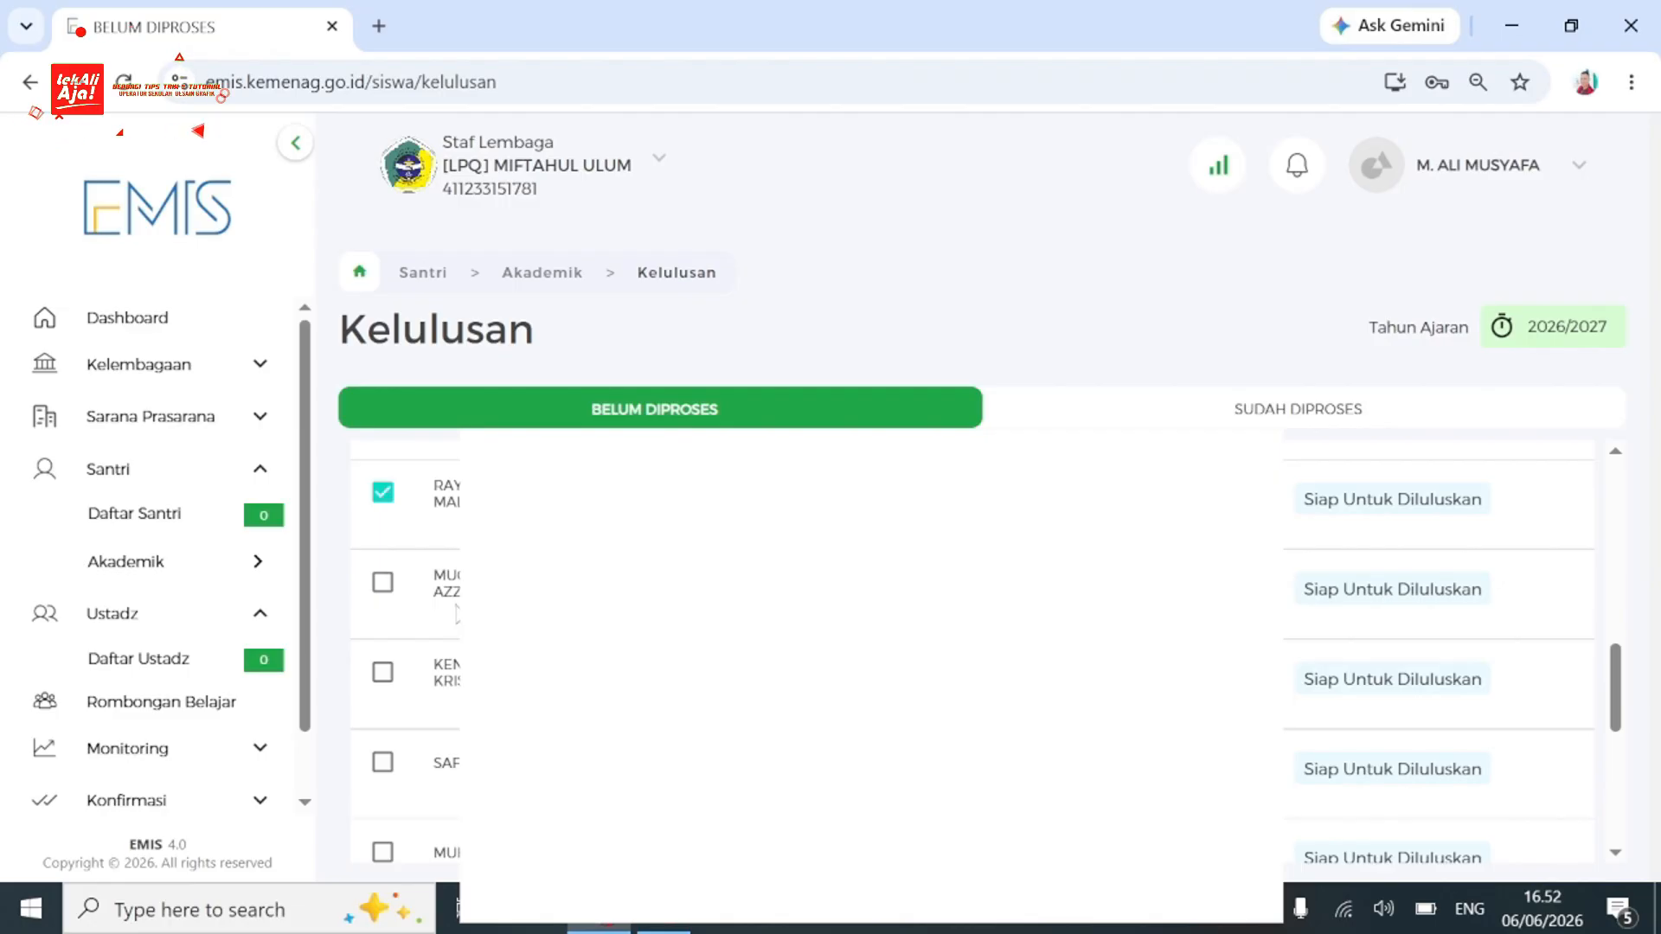
scroll(457, 612, up, 3)
scroll(442, 649, up, 4)
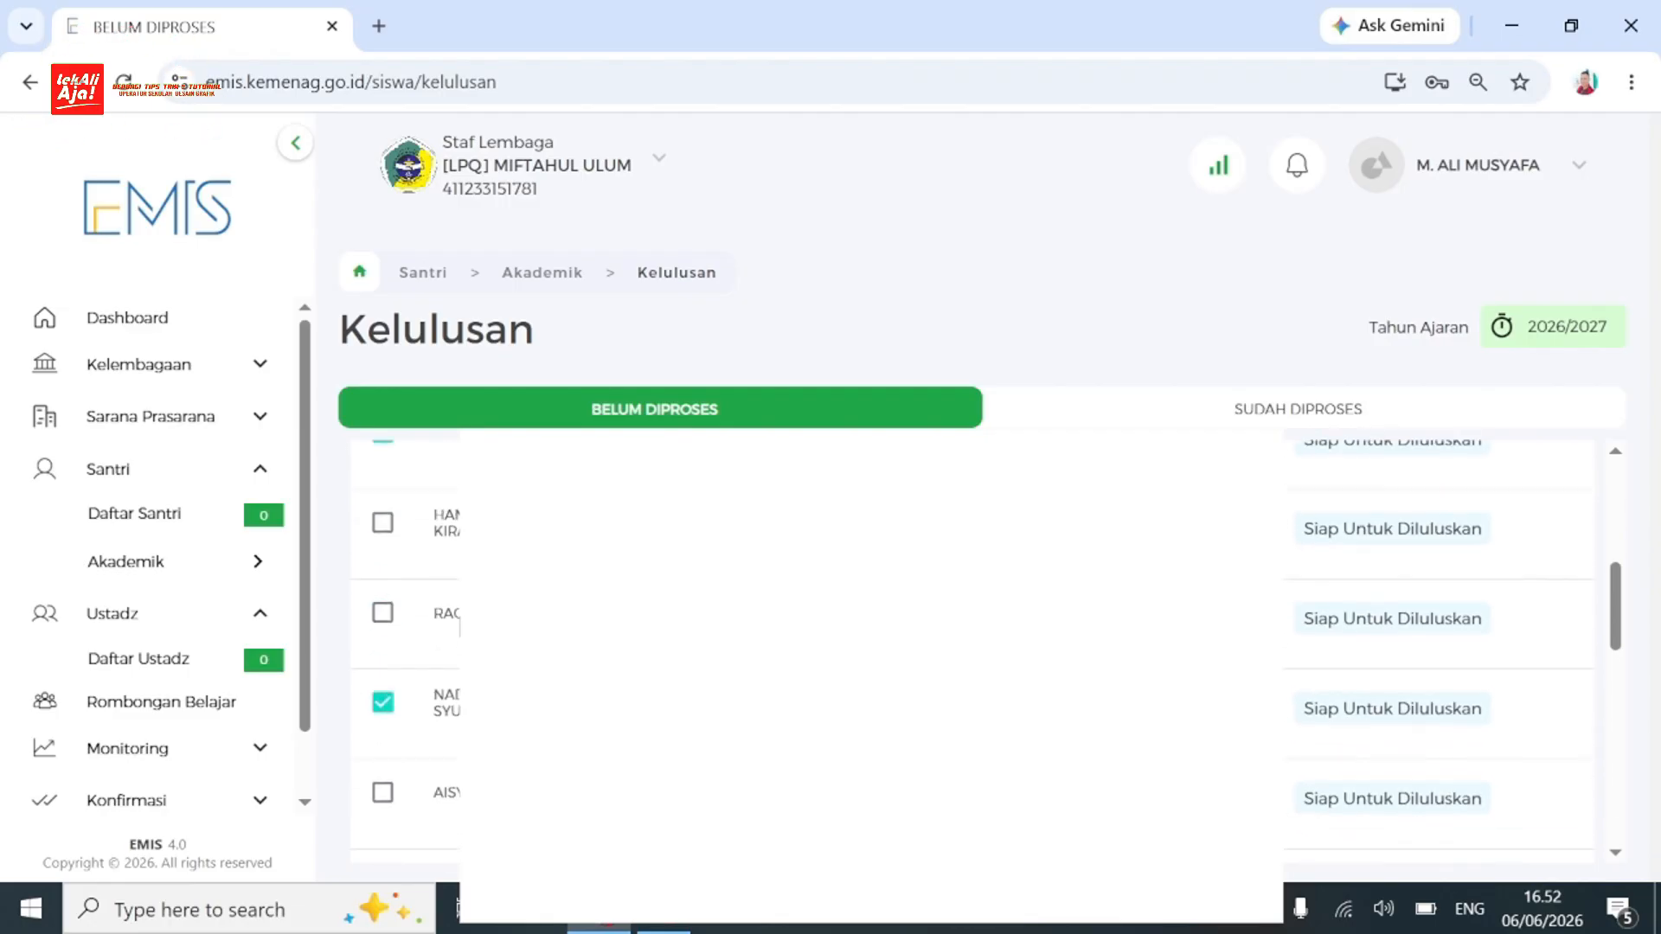
scroll(441, 649, up, 2)
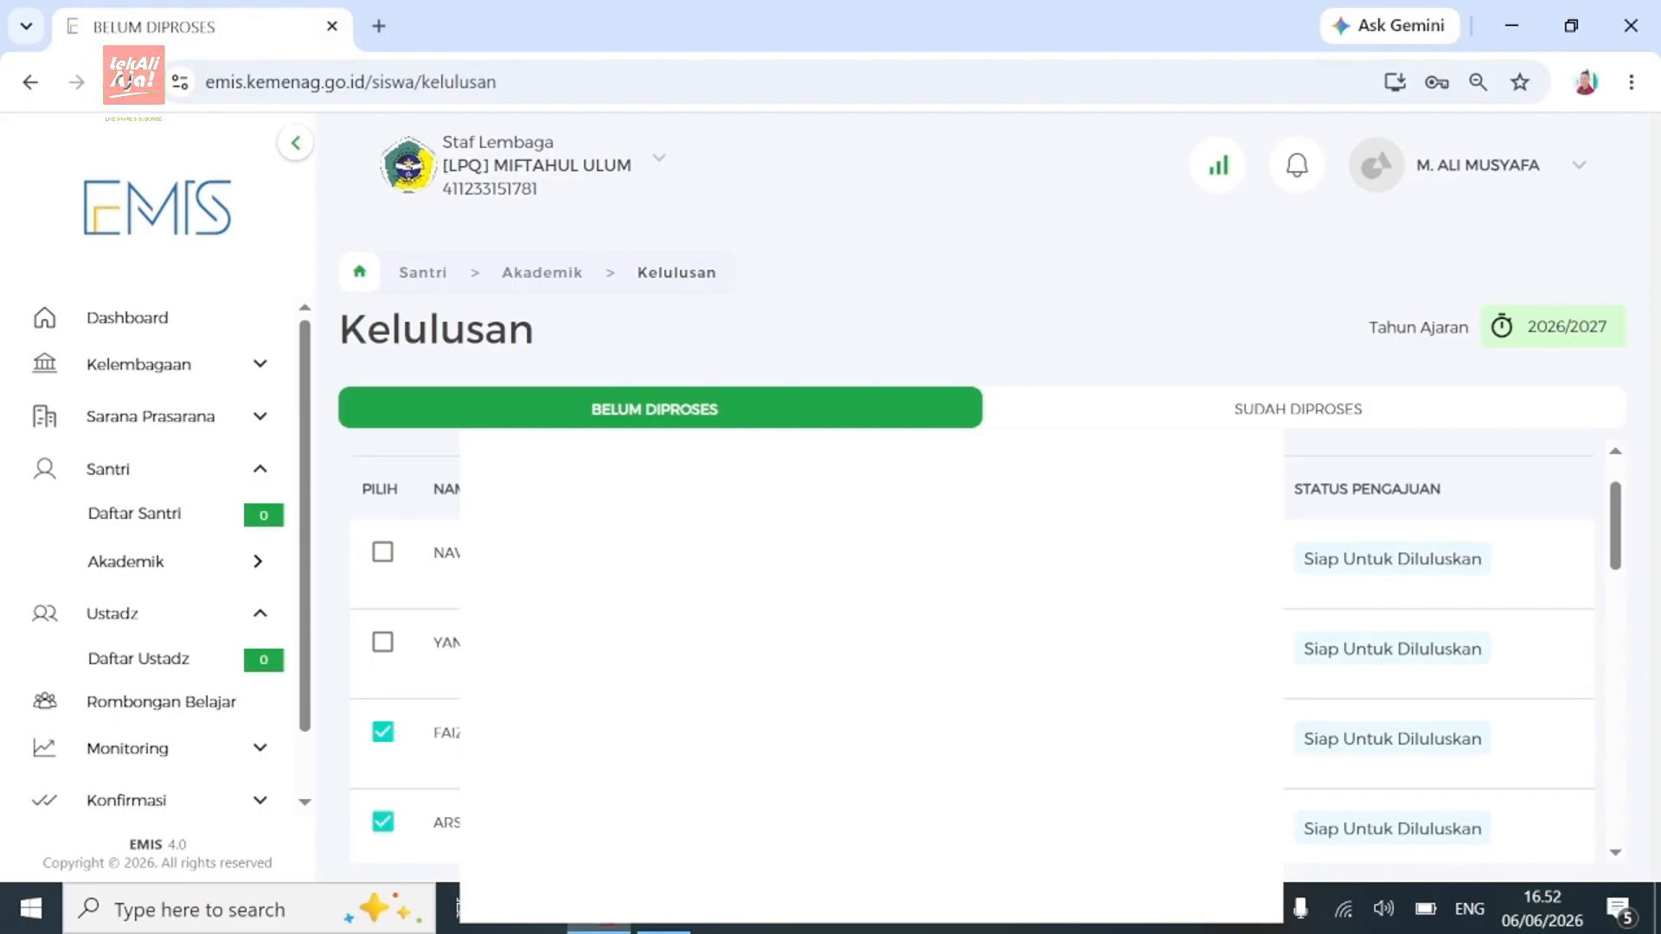
scroll(441, 649, down, 3)
scroll(441, 649, down, 3)
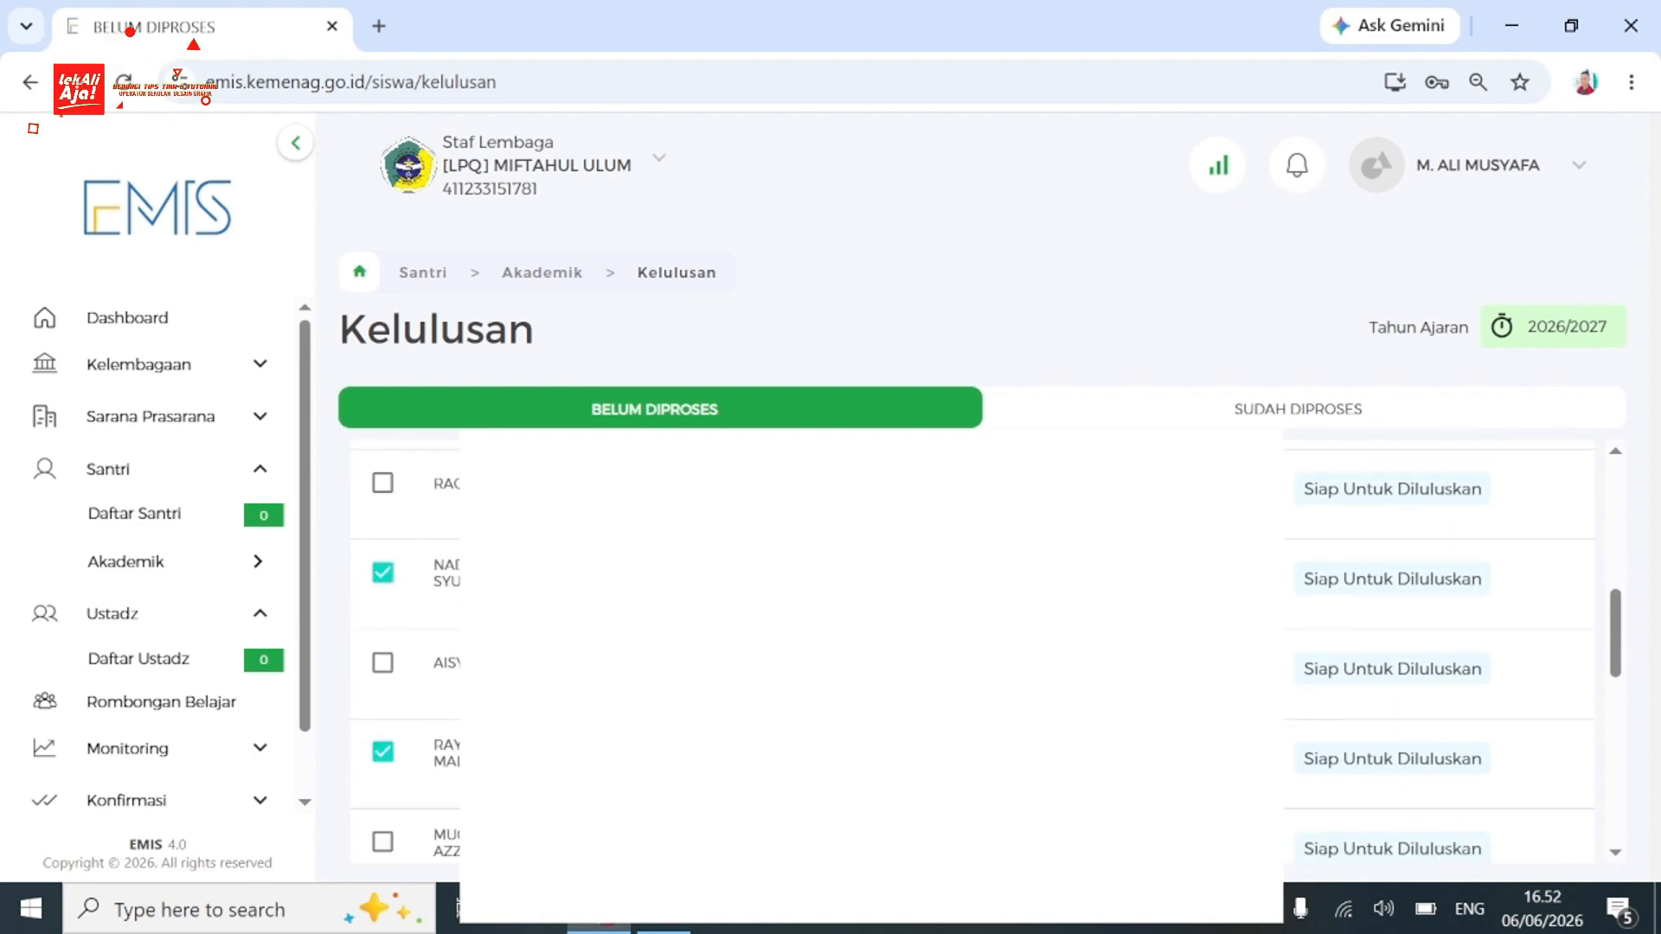
scroll(441, 649, down, 3)
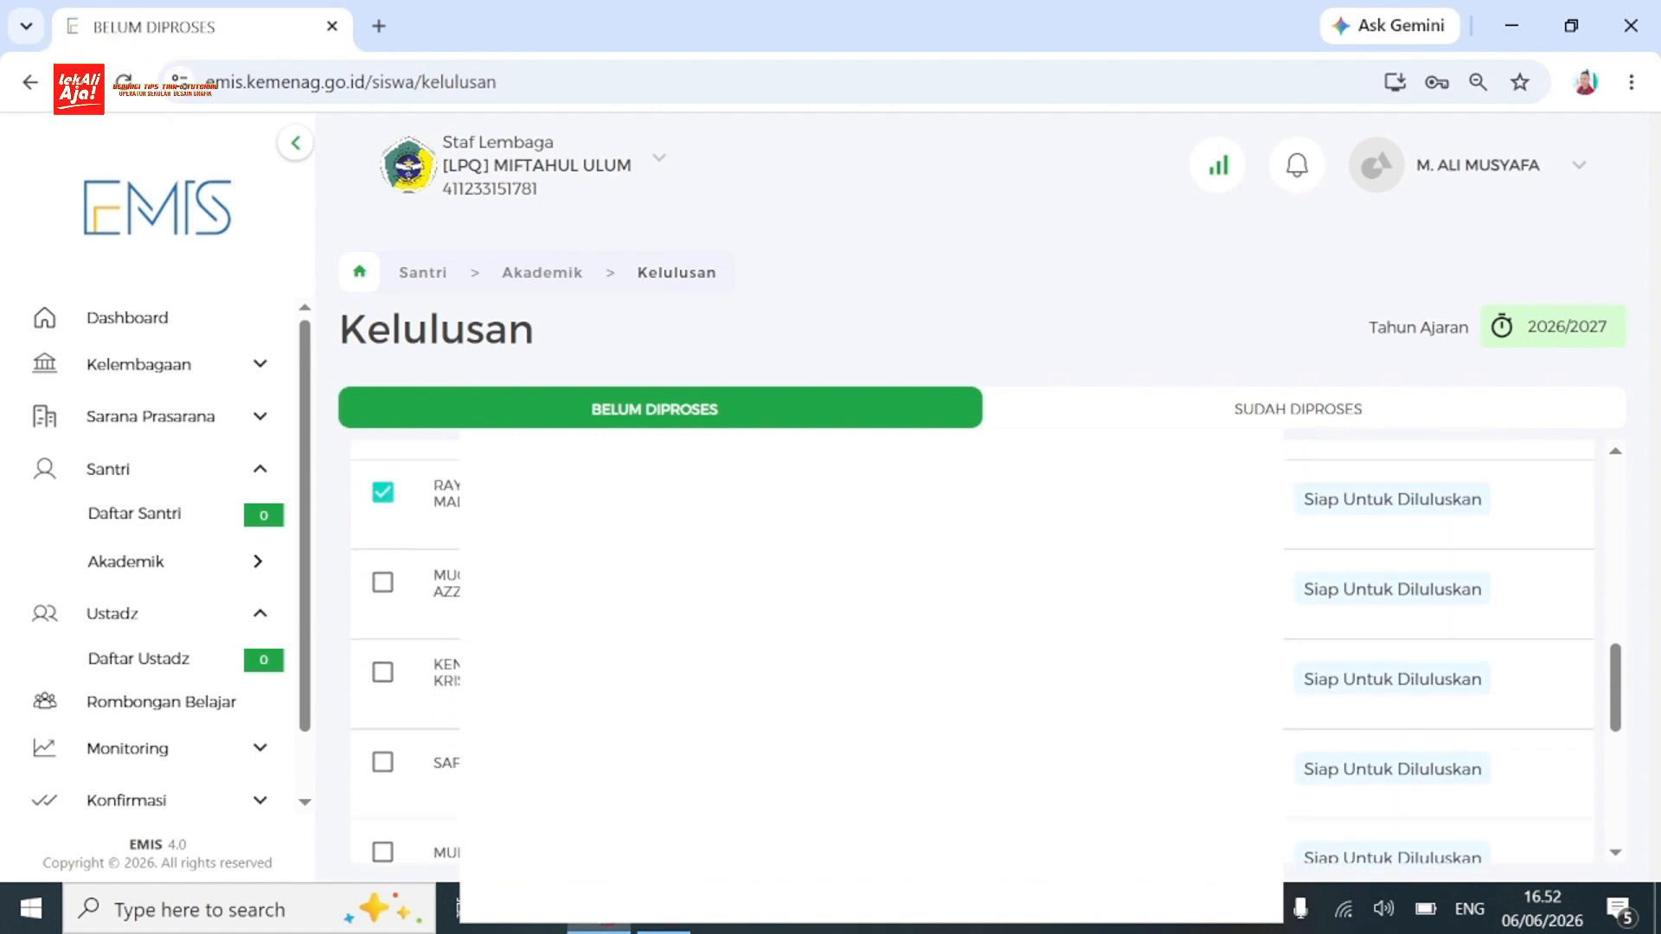
scroll(387, 731, down, 1)
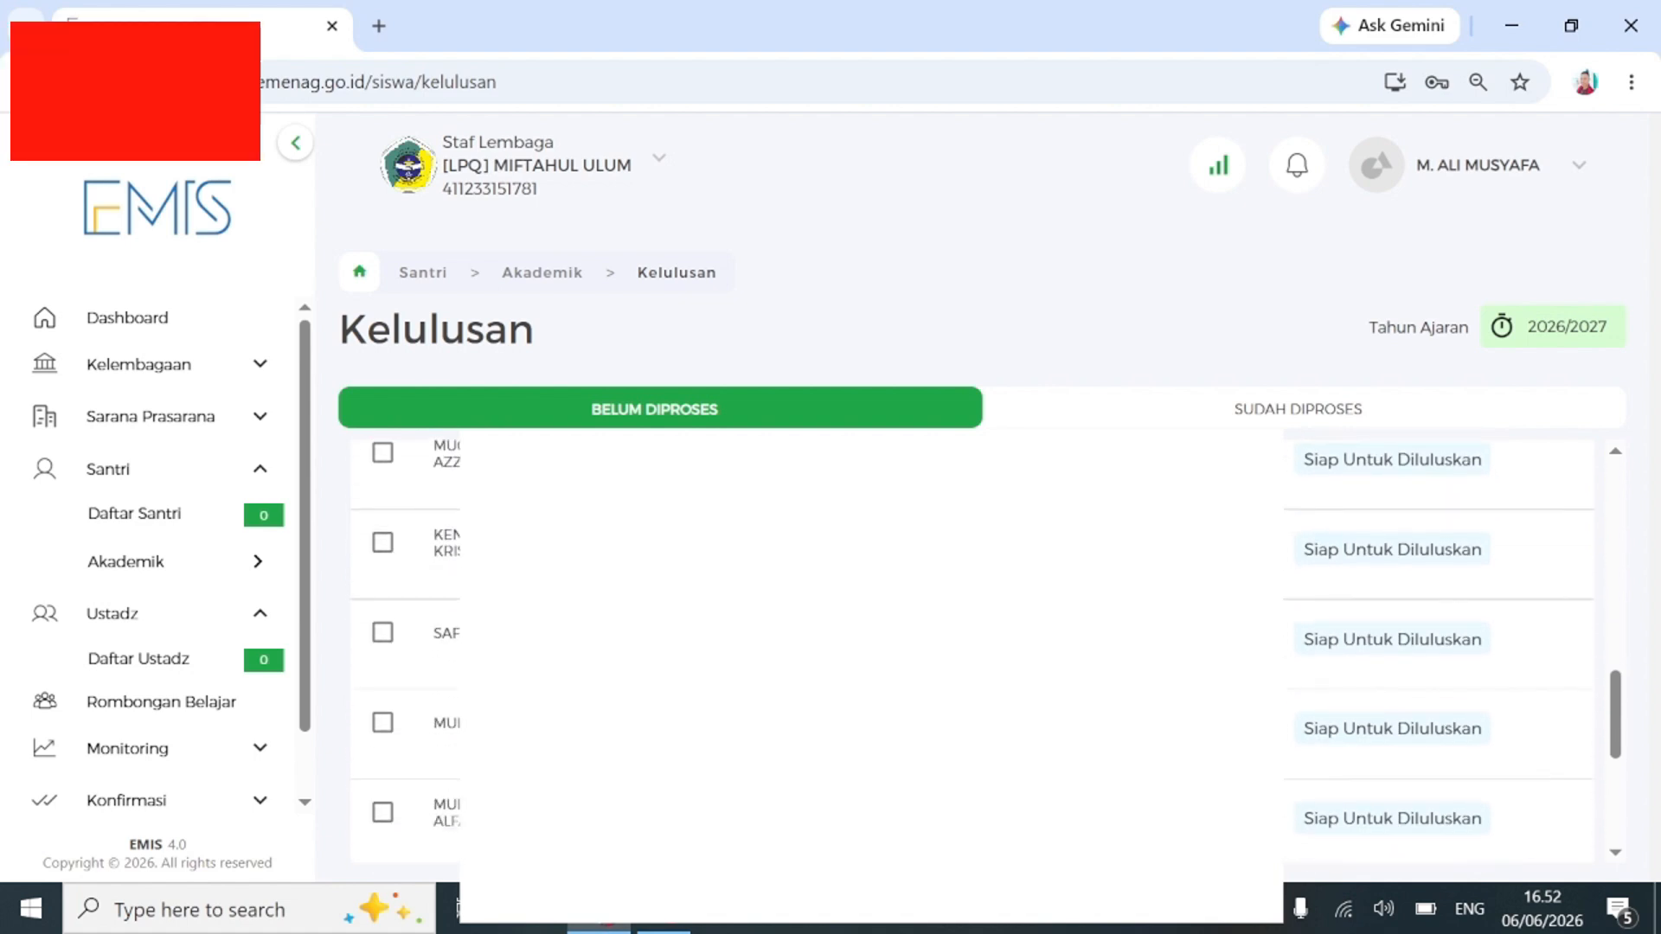
click(383, 724)
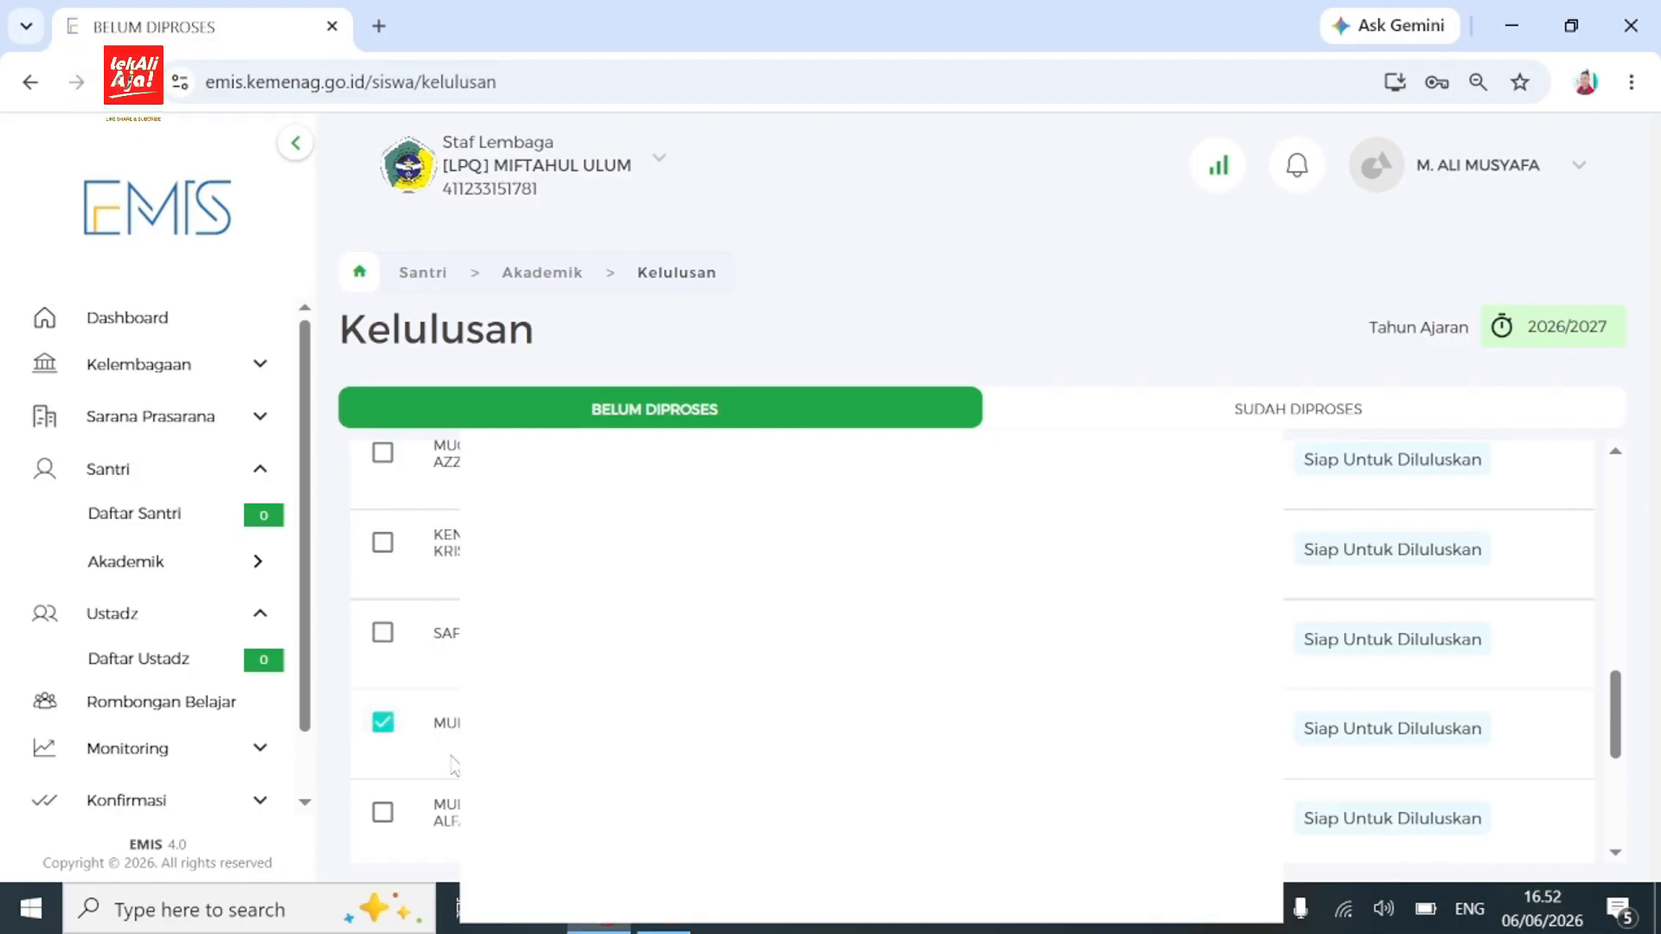
scroll(452, 766, down, 3)
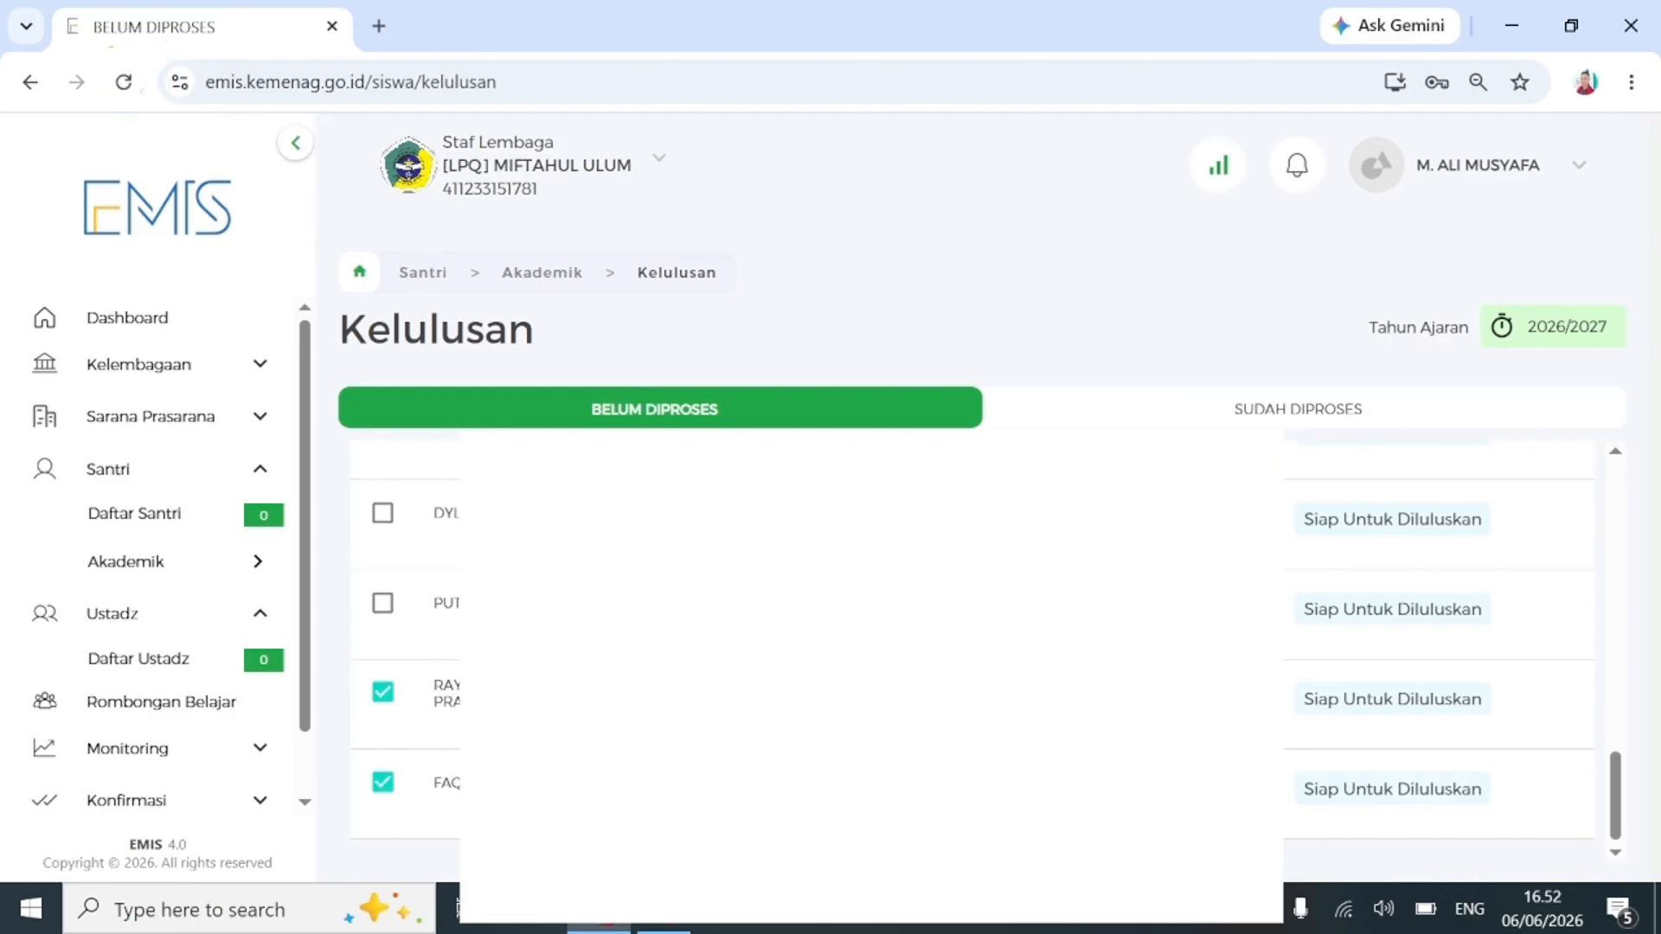
scroll(1436, 649, up, 3)
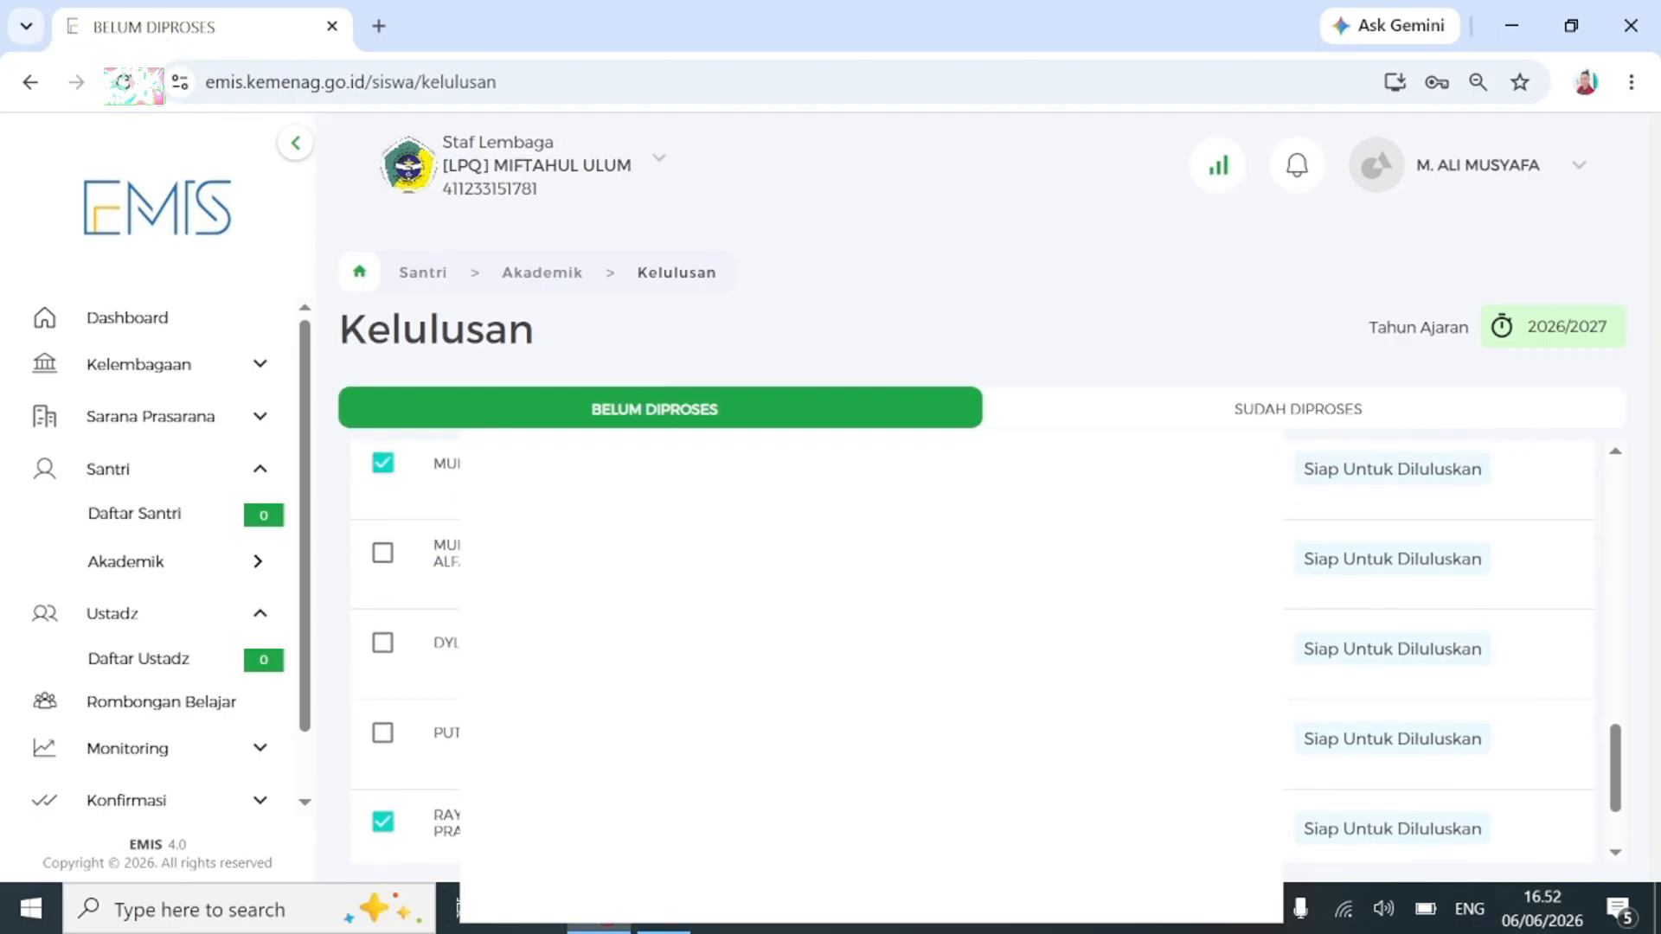
scroll(1436, 649, up, 6)
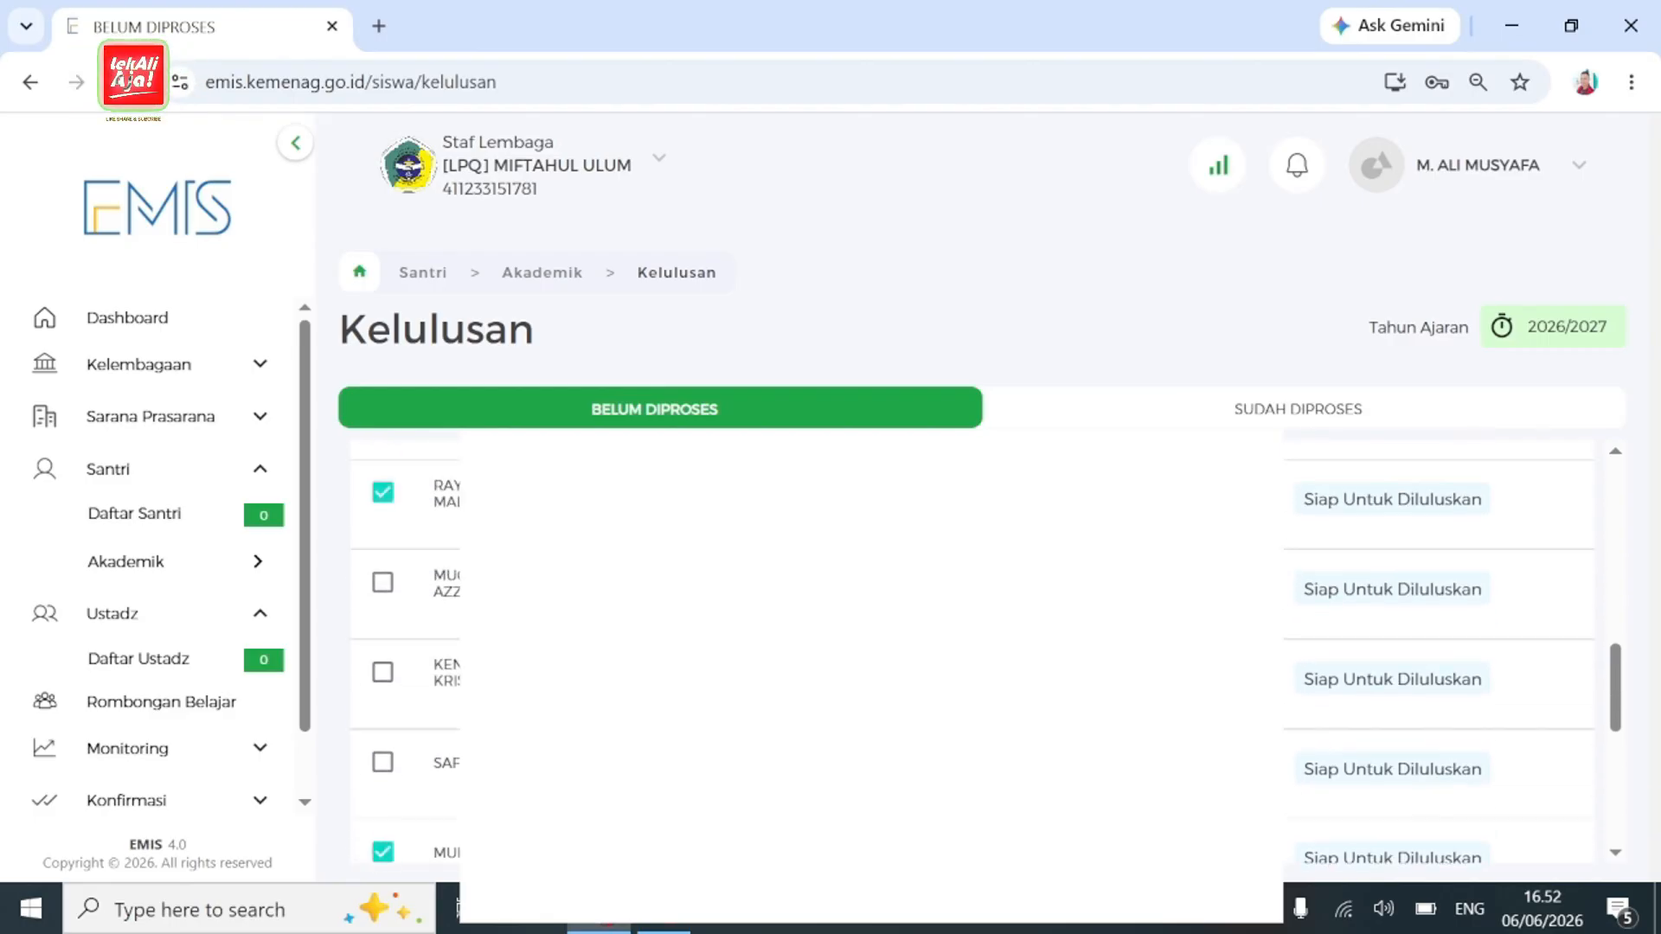
Review the selection in the upper part of the list and add the fifth student to it.
scroll(986, 658, up, 5)
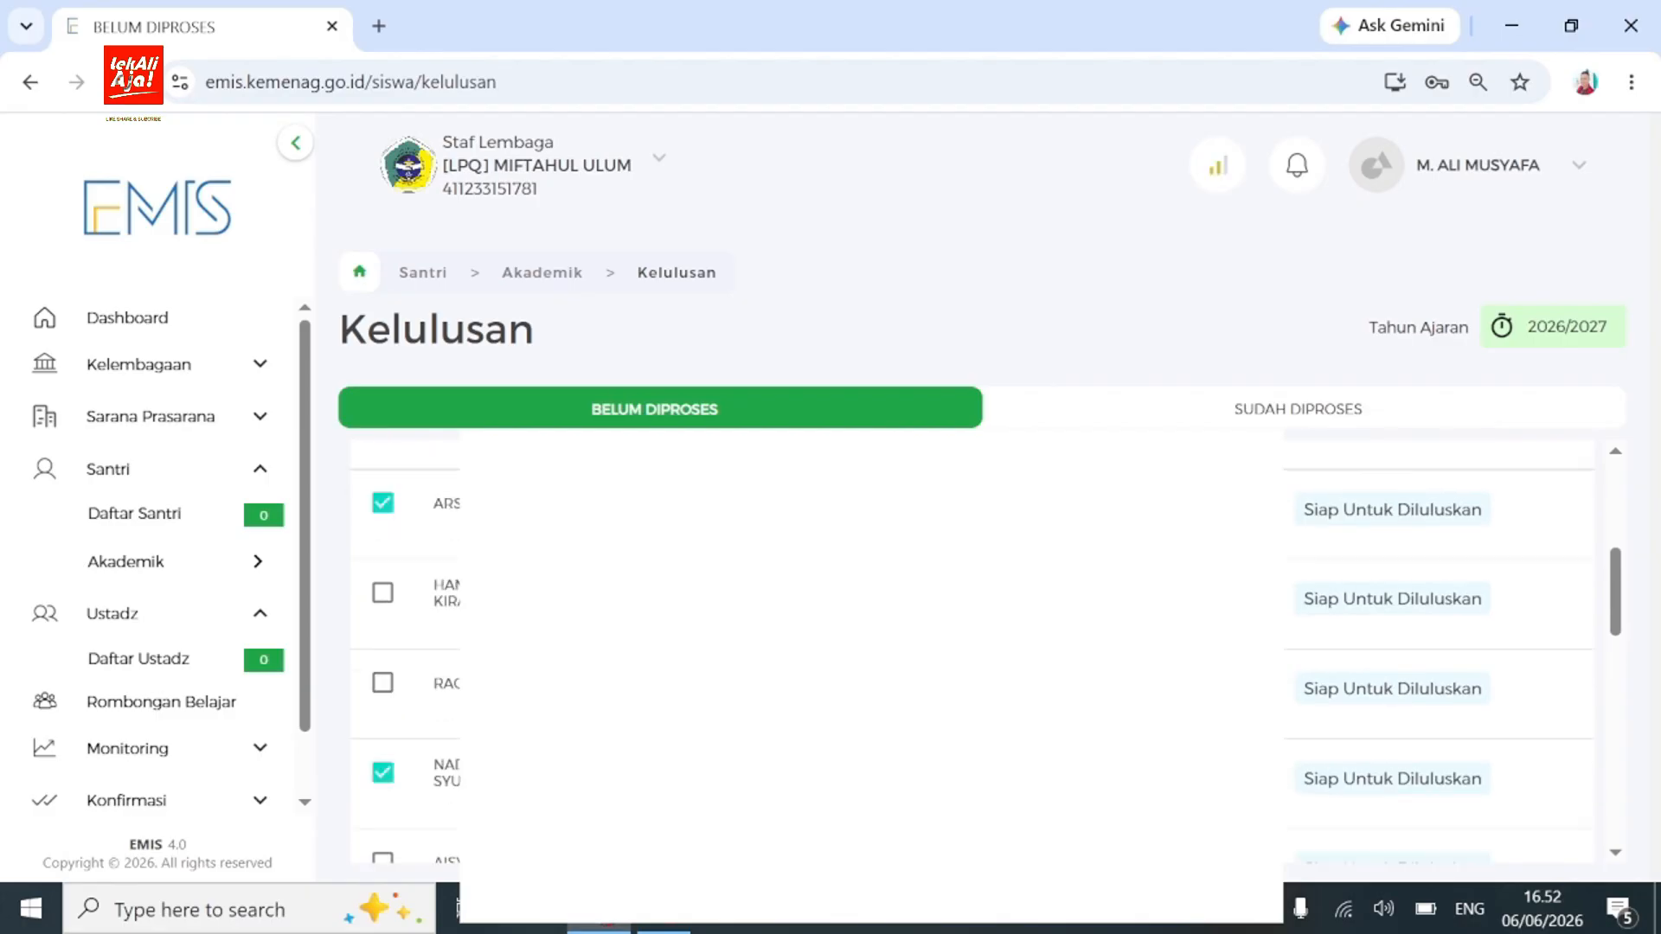
scroll(1436, 649, up, 1)
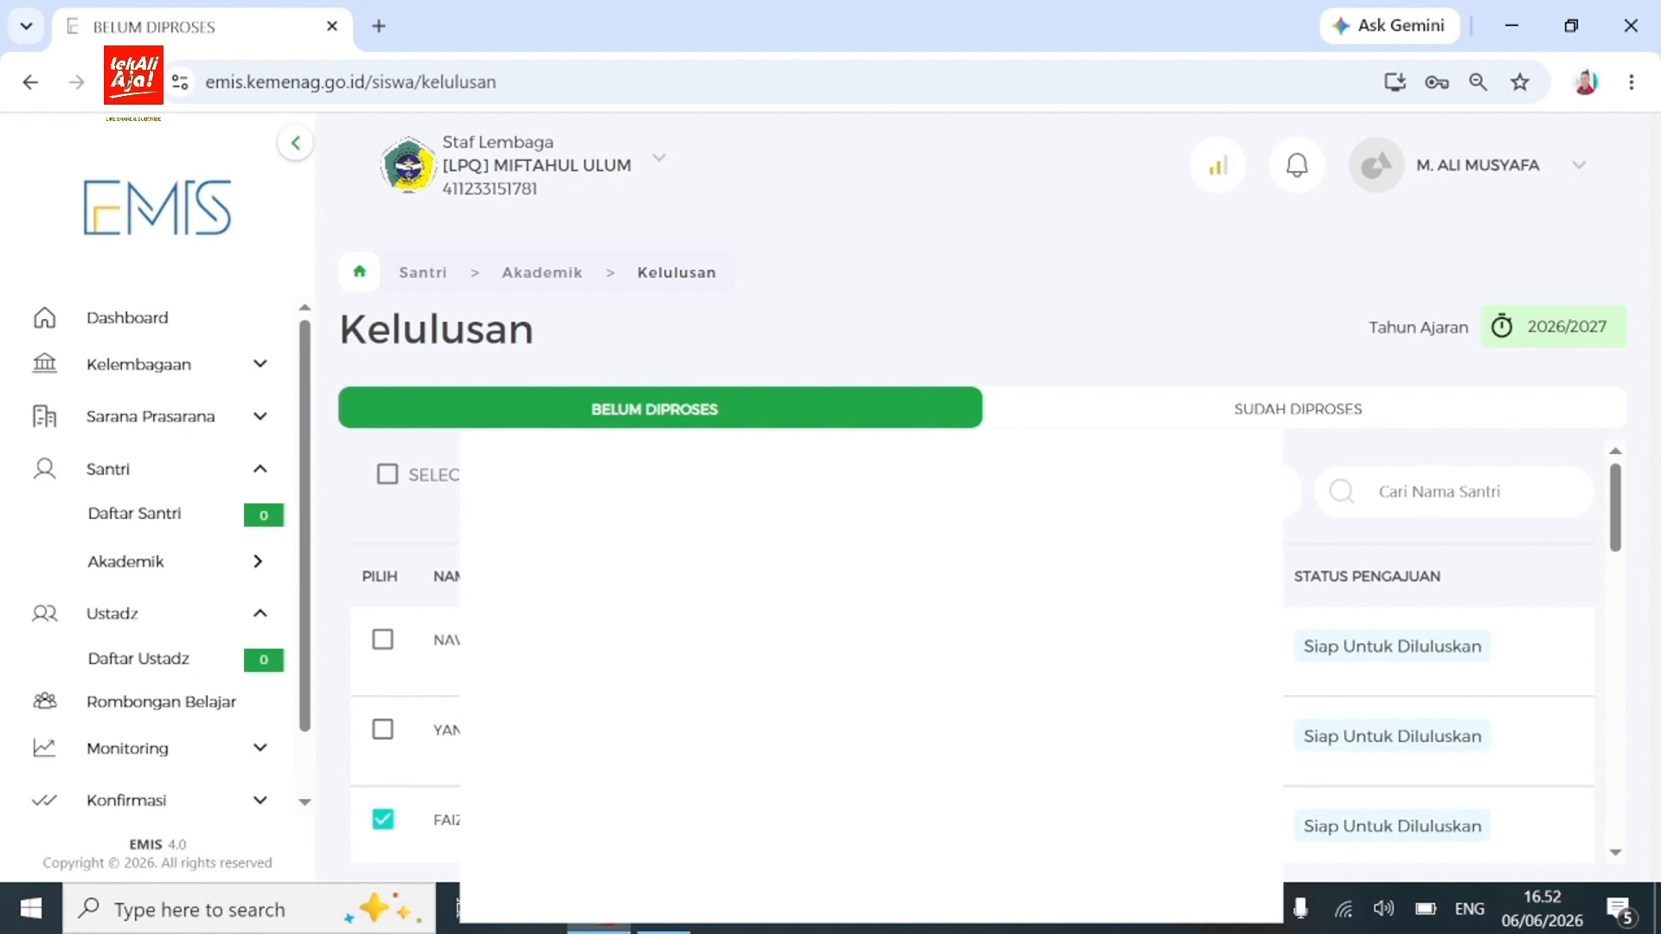
scroll(1436, 649, down, 5)
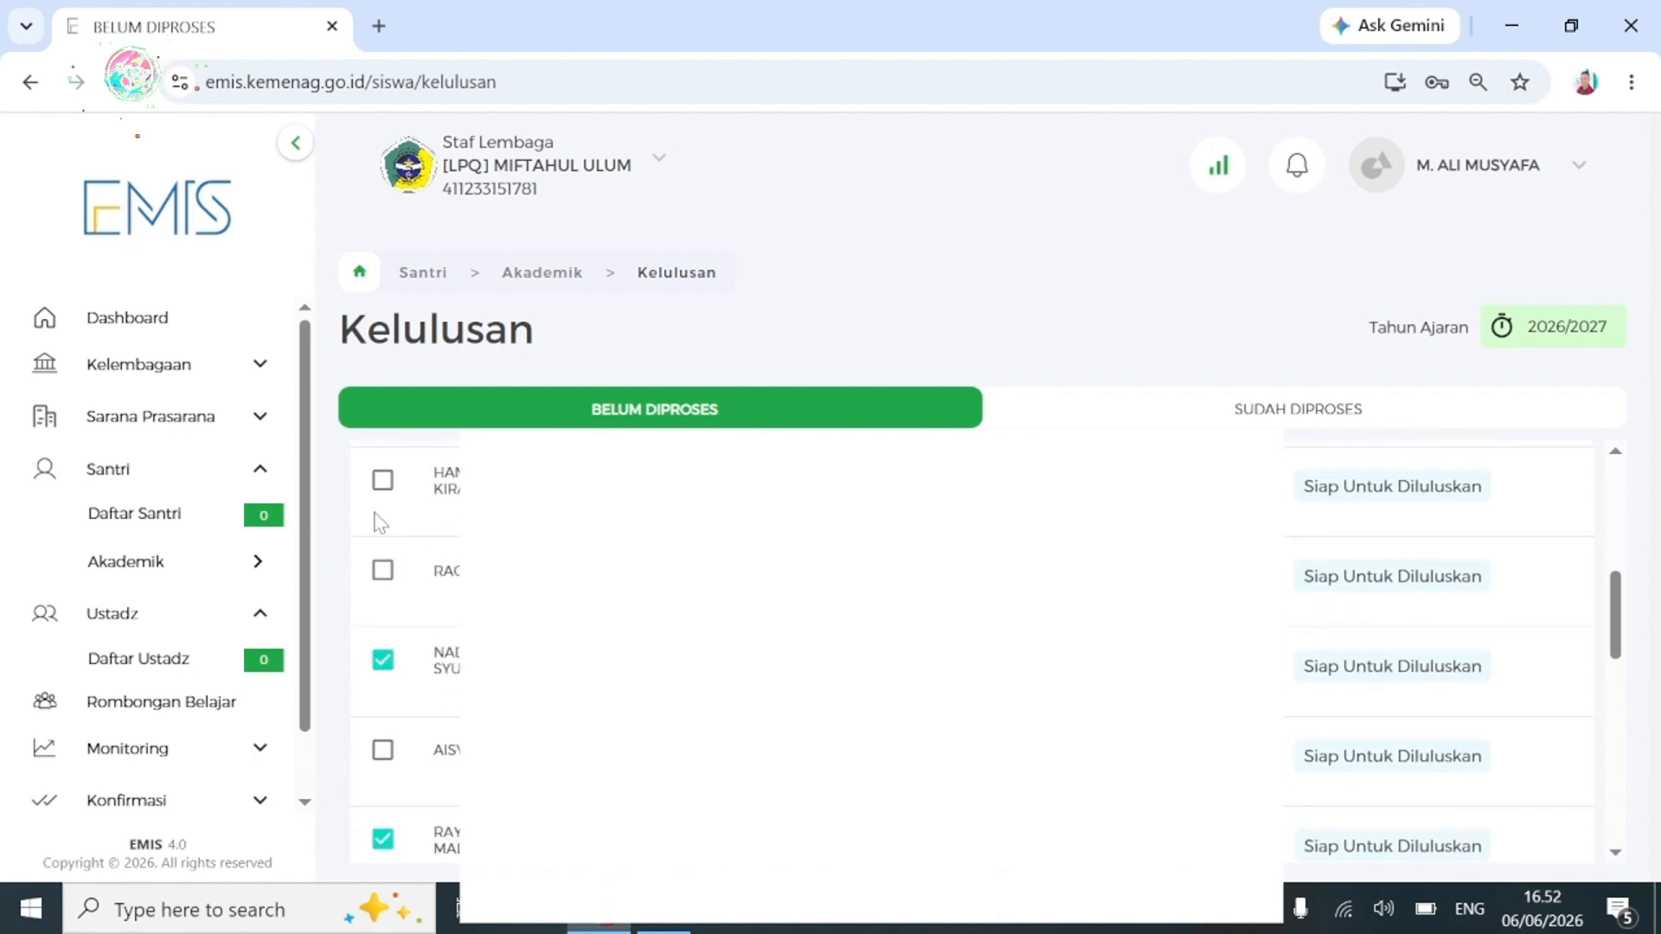
click(382, 481)
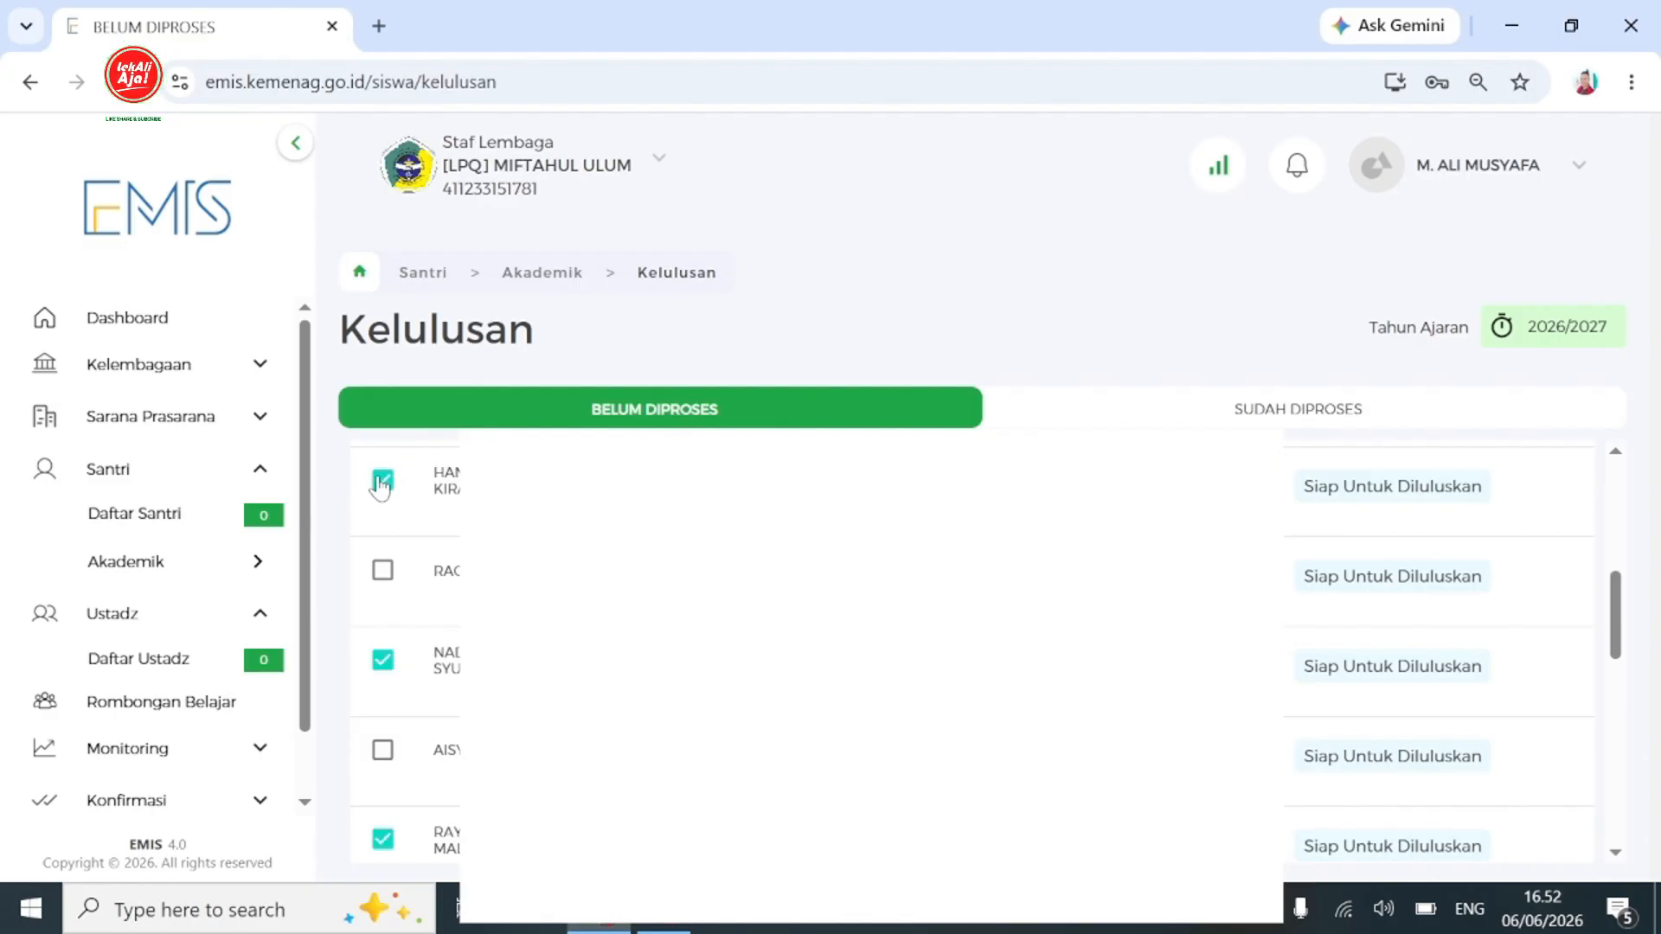
Check the rest of the student list and add the twelfth student to the graduation selection.
scroll(419, 621, down, 2)
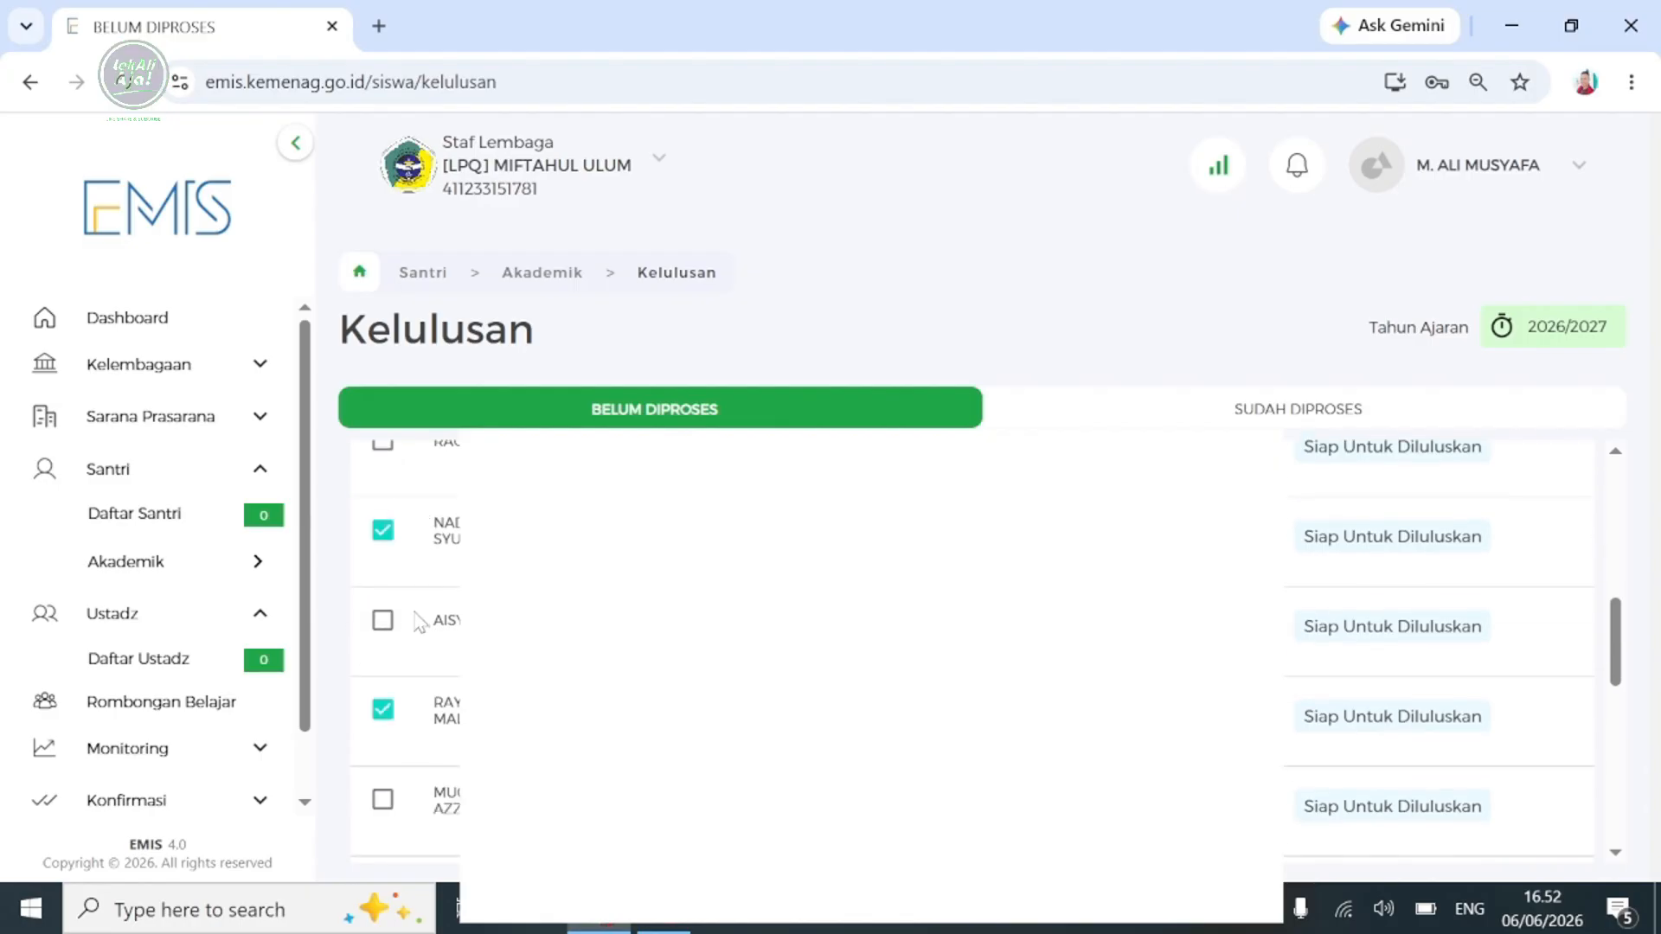
scroll(419, 621, down, 6)
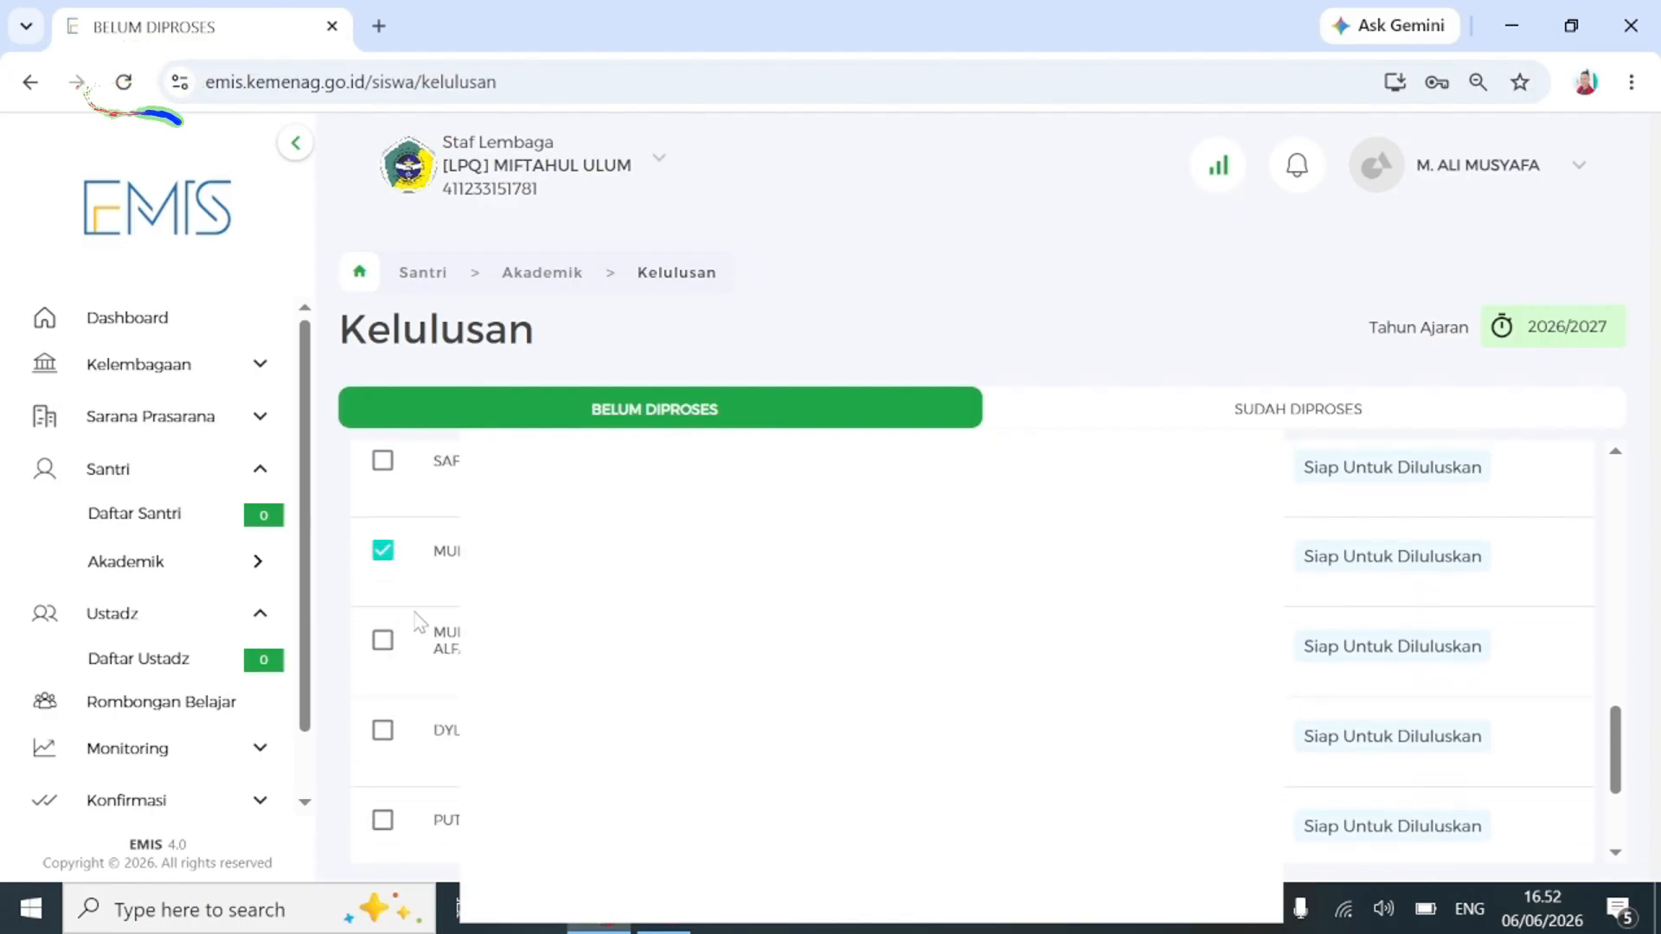
scroll(419, 621, down, 3)
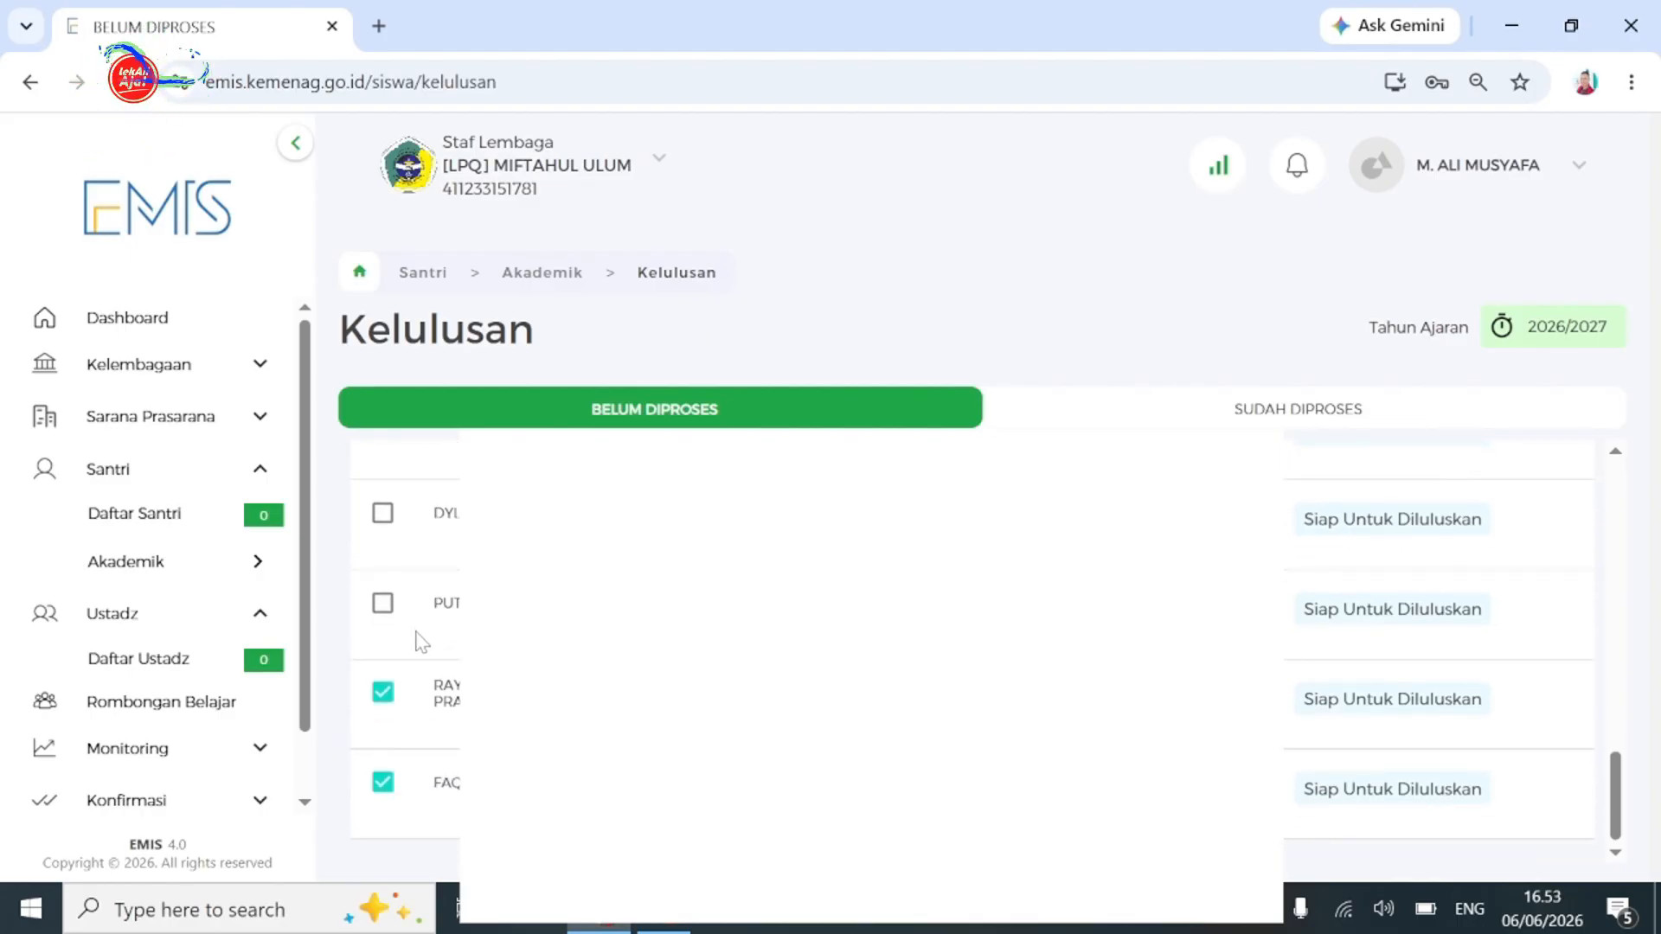
scroll(419, 640, up, 6)
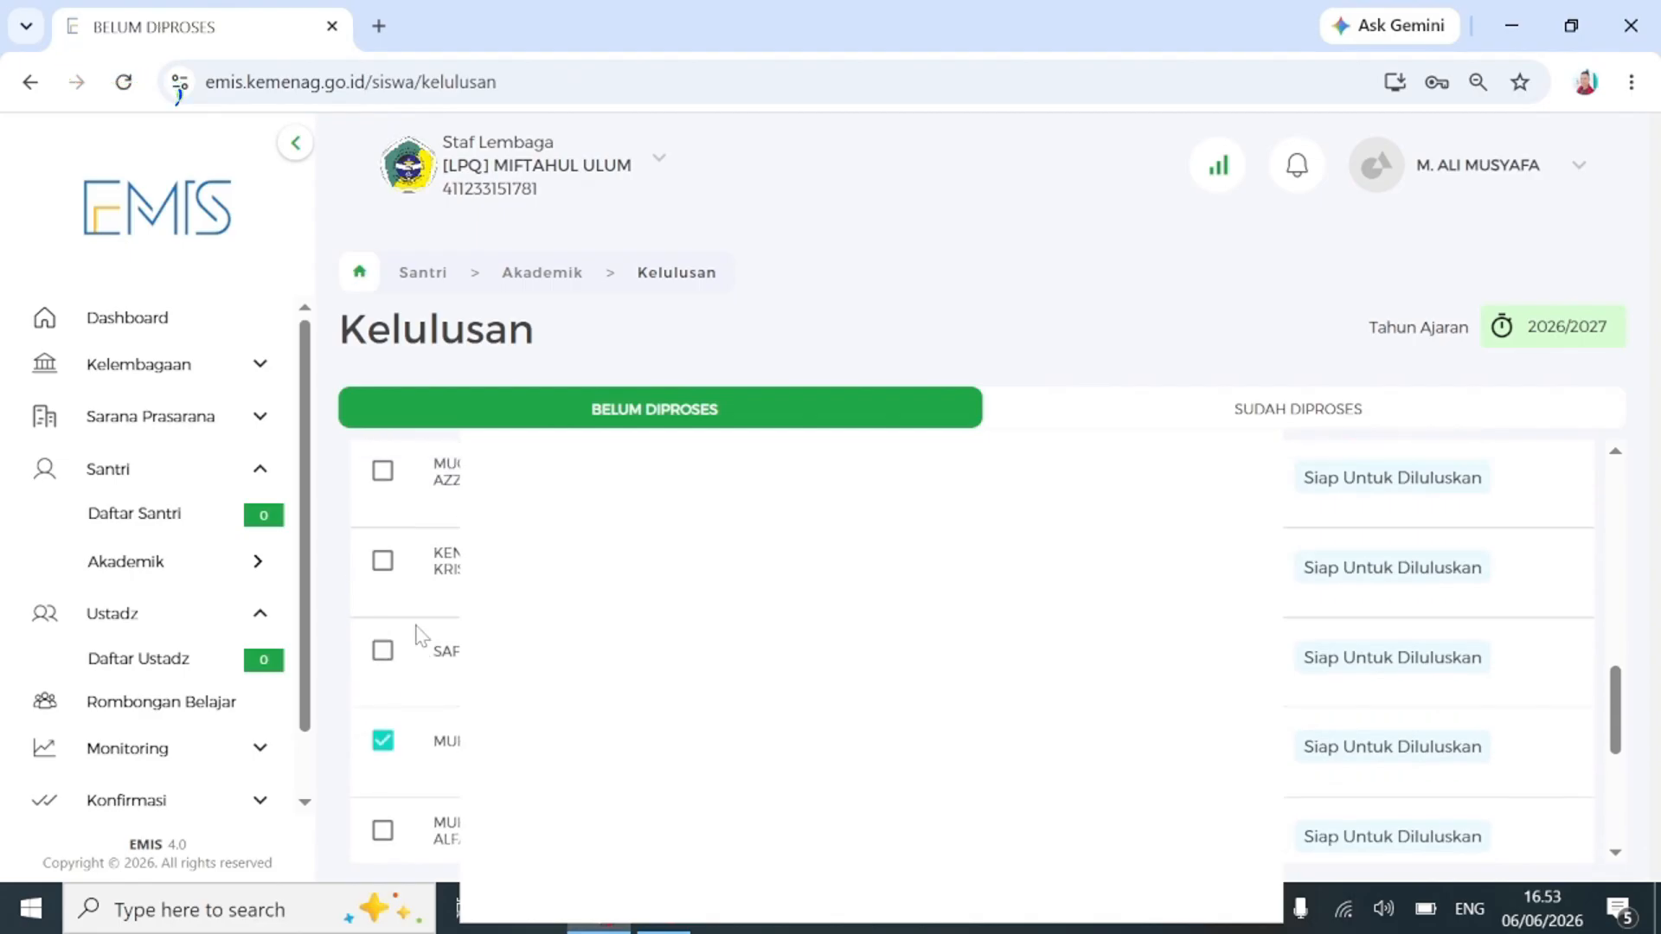
scroll(419, 636, up, 8)
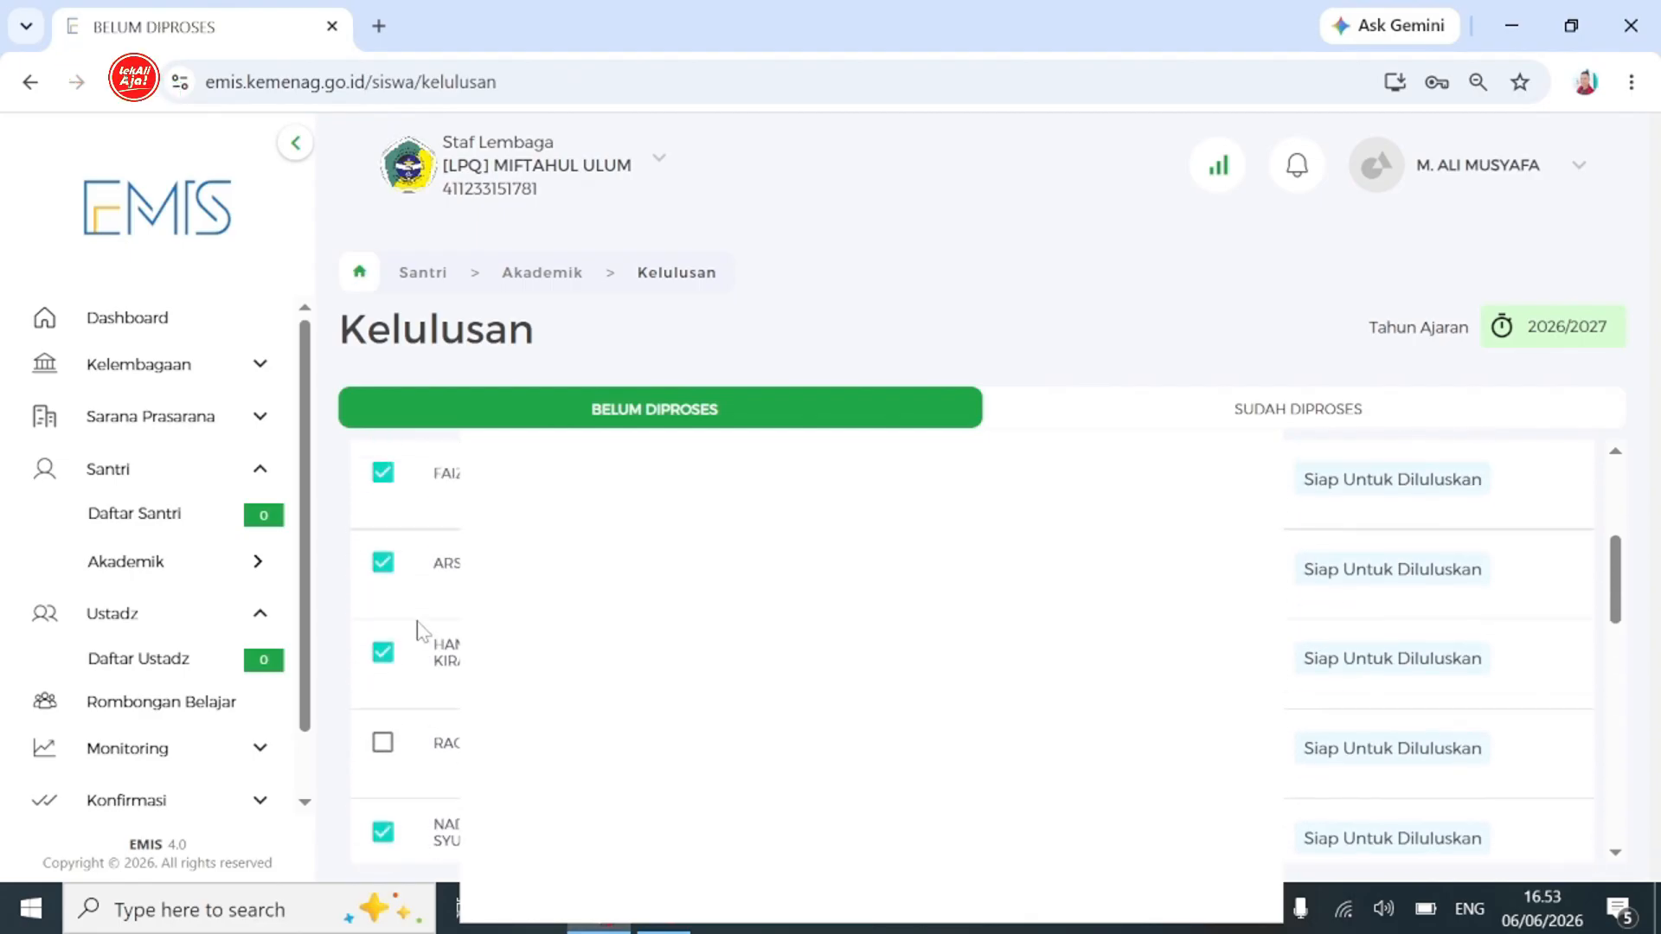
scroll(419, 632, up, 4)
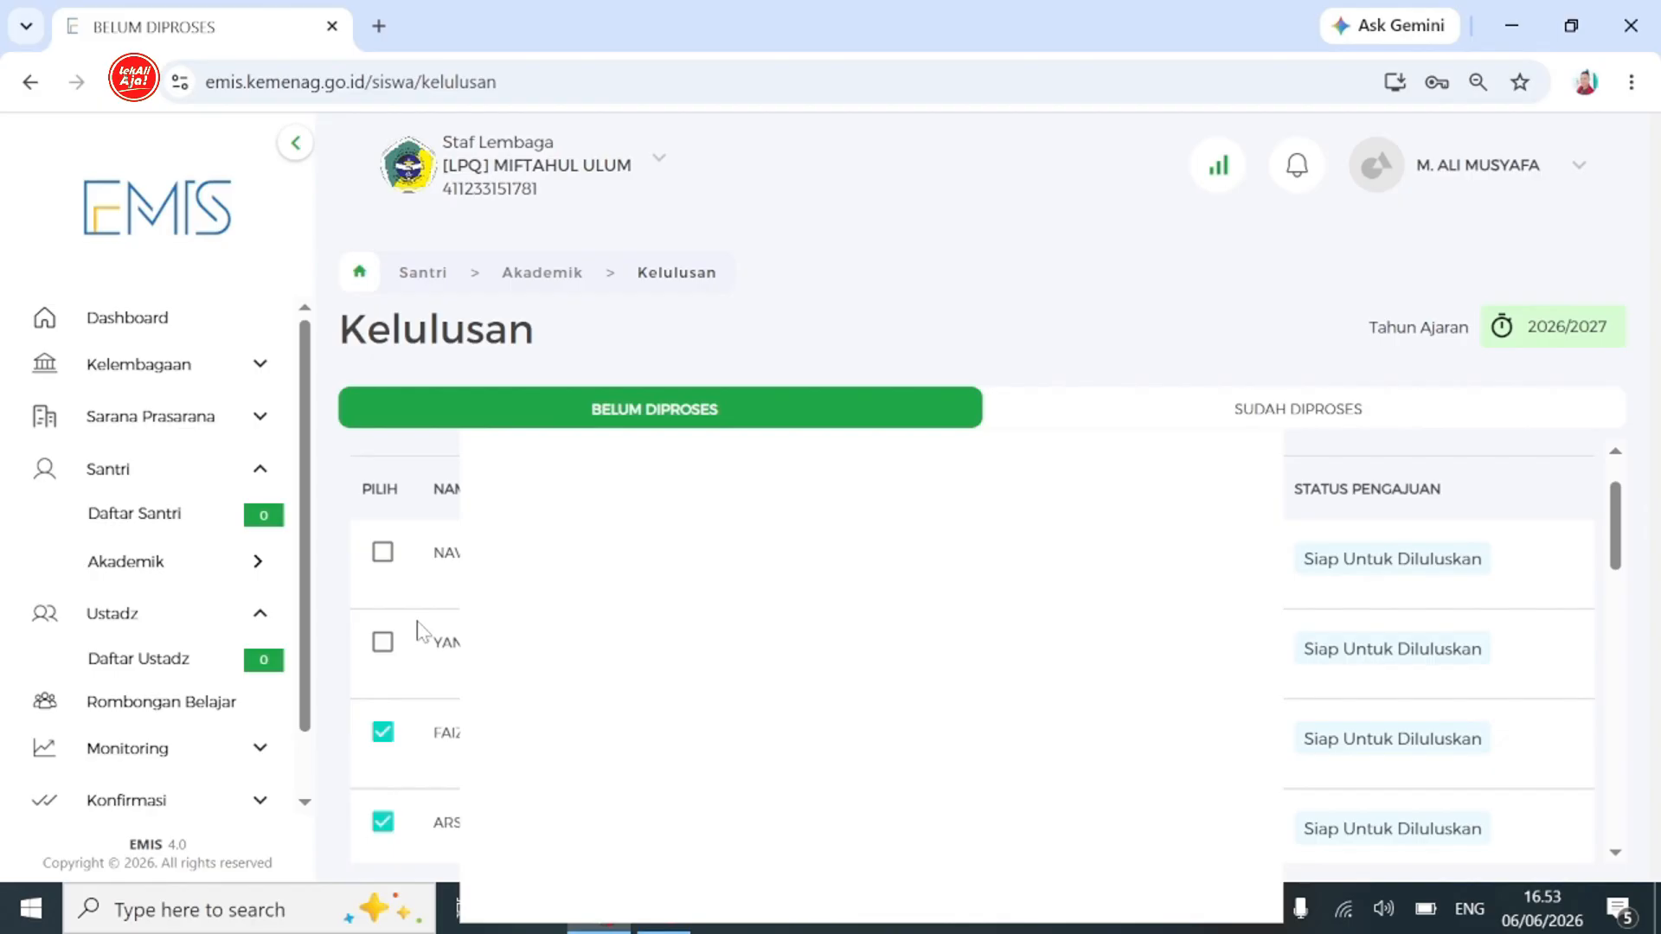
scroll(418, 625, down, 10)
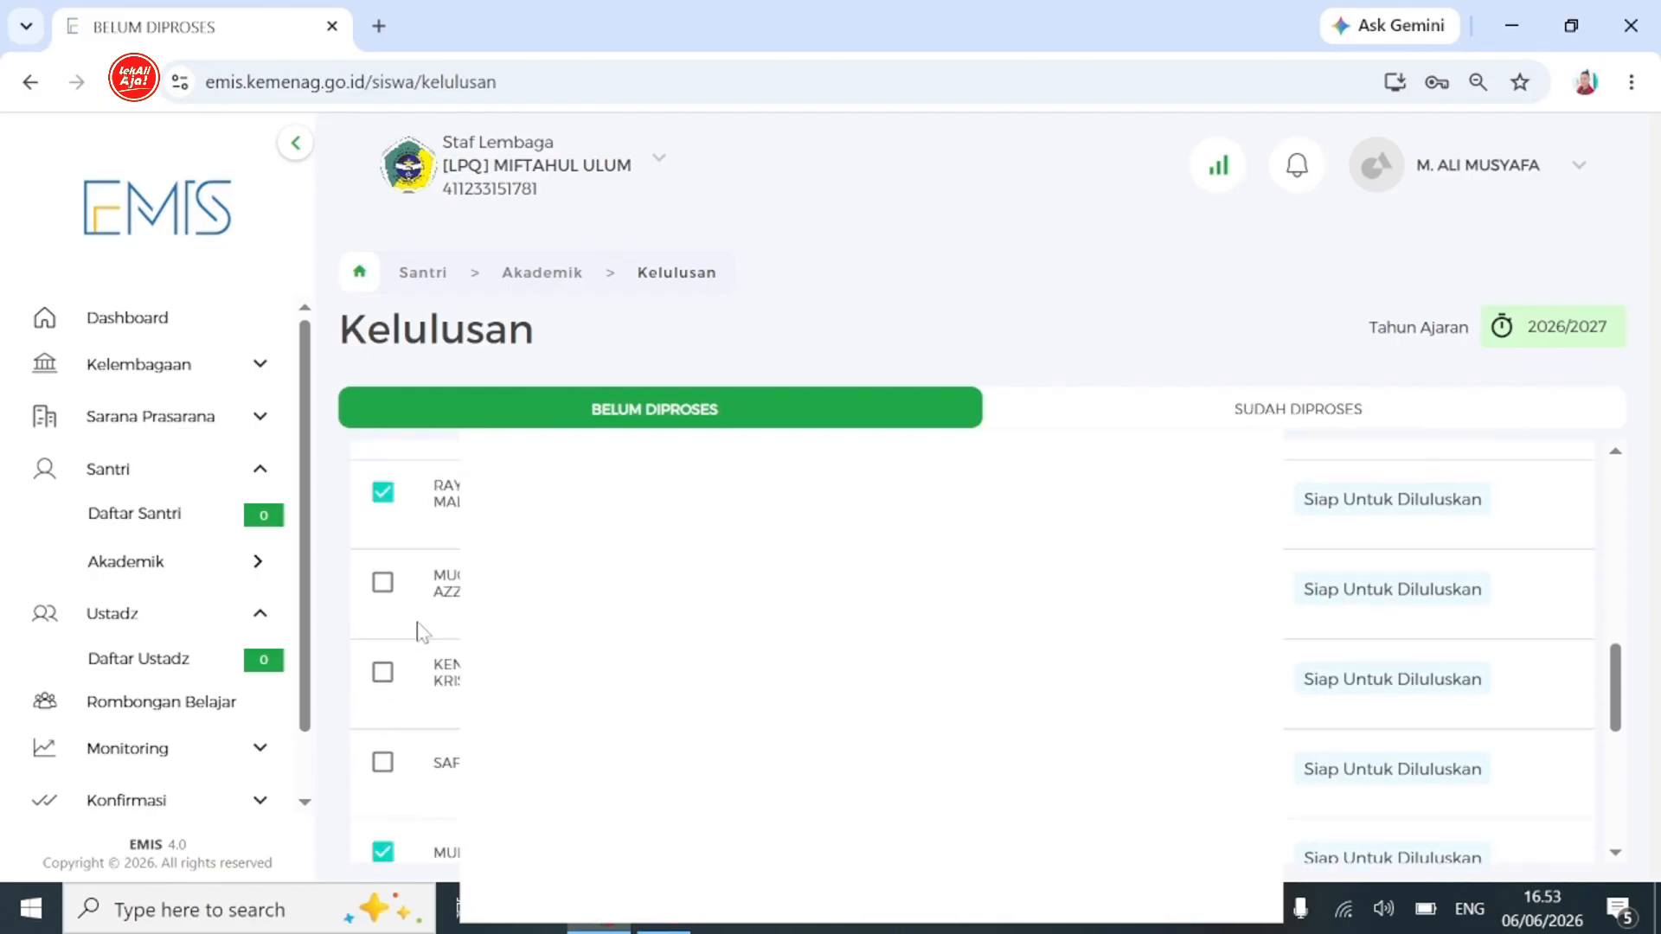
scroll(419, 632, down, 3)
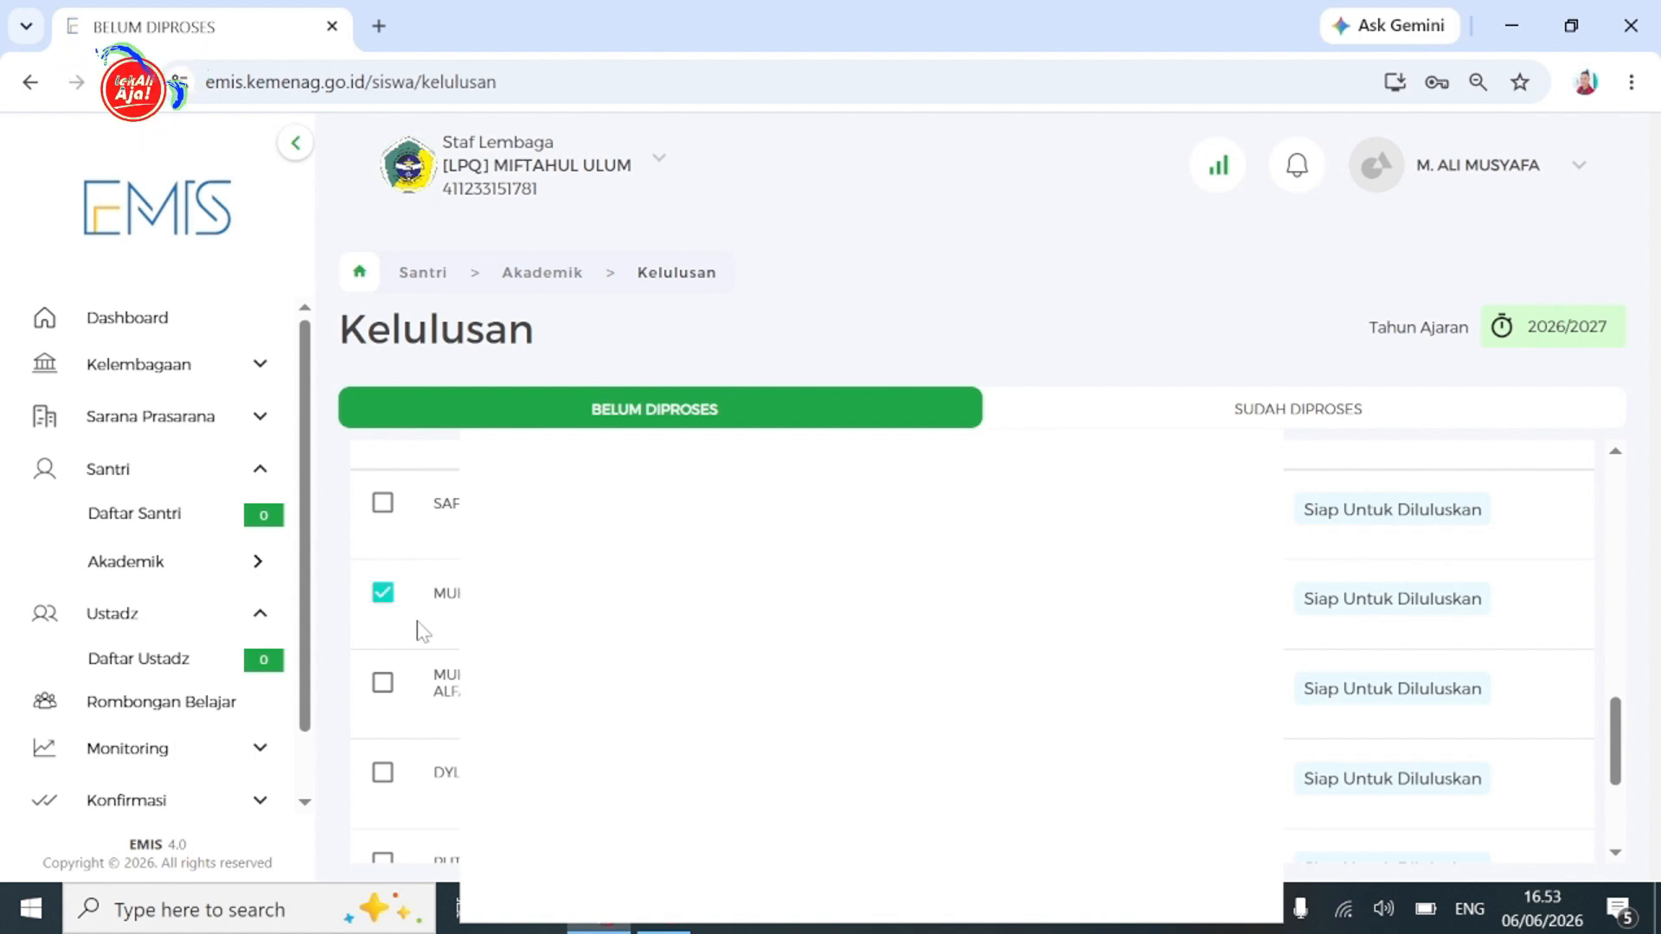
click(388, 507)
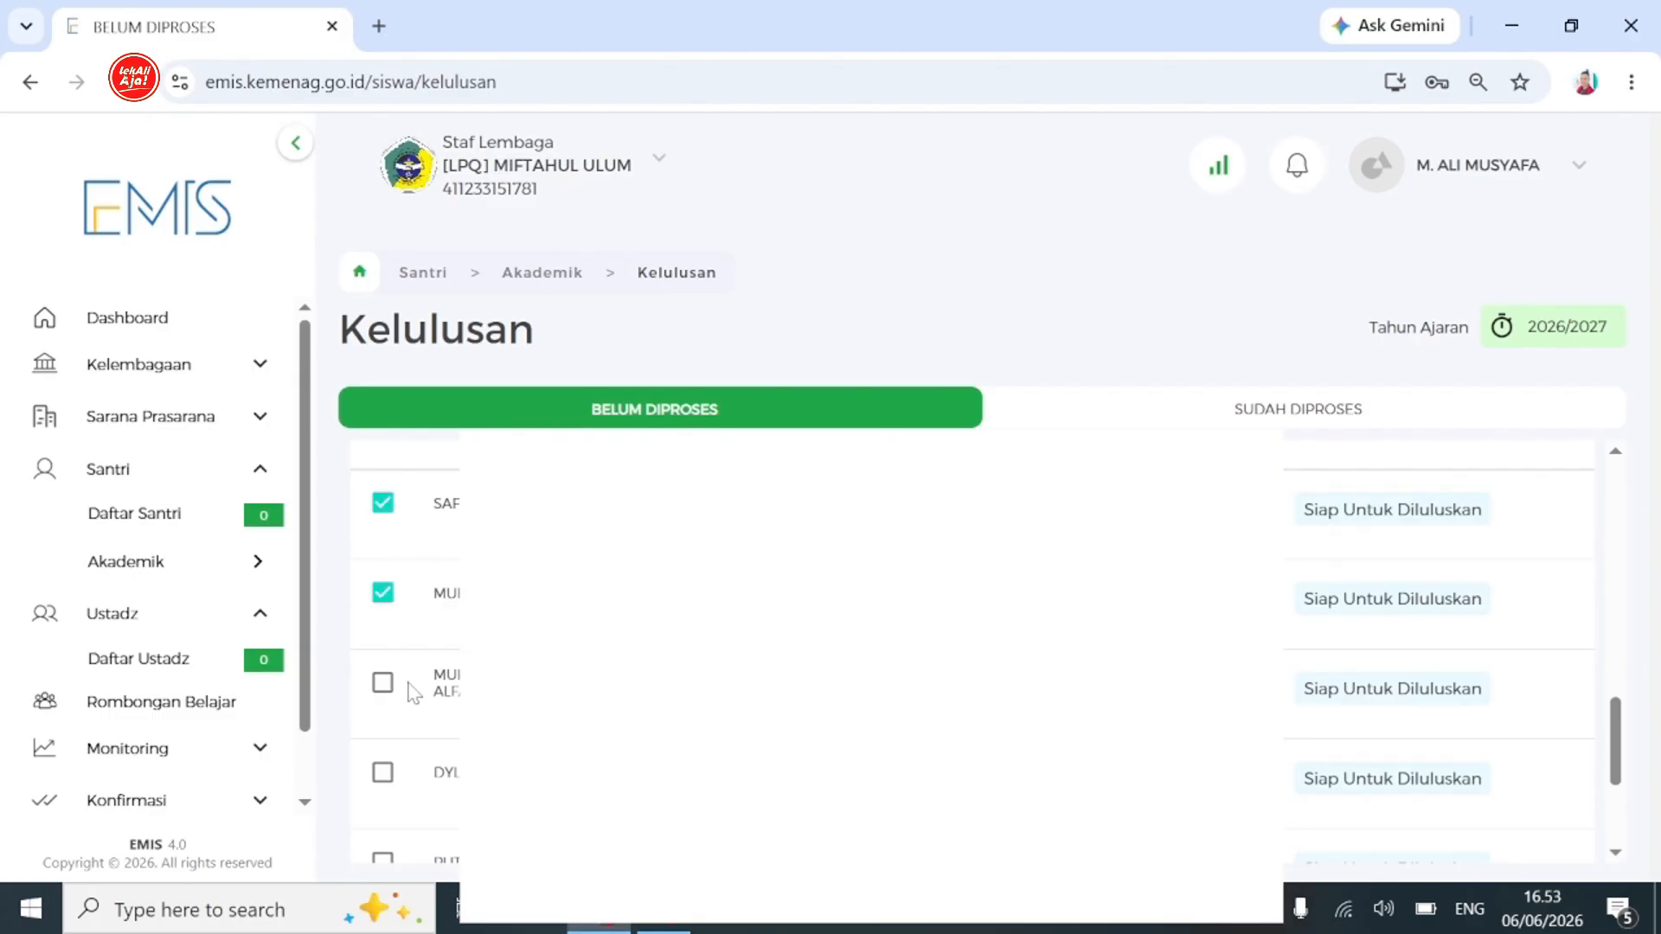
Examine the whole list once more to verify that exactly the graduating students are selected.
scroll(414, 694, down, 3)
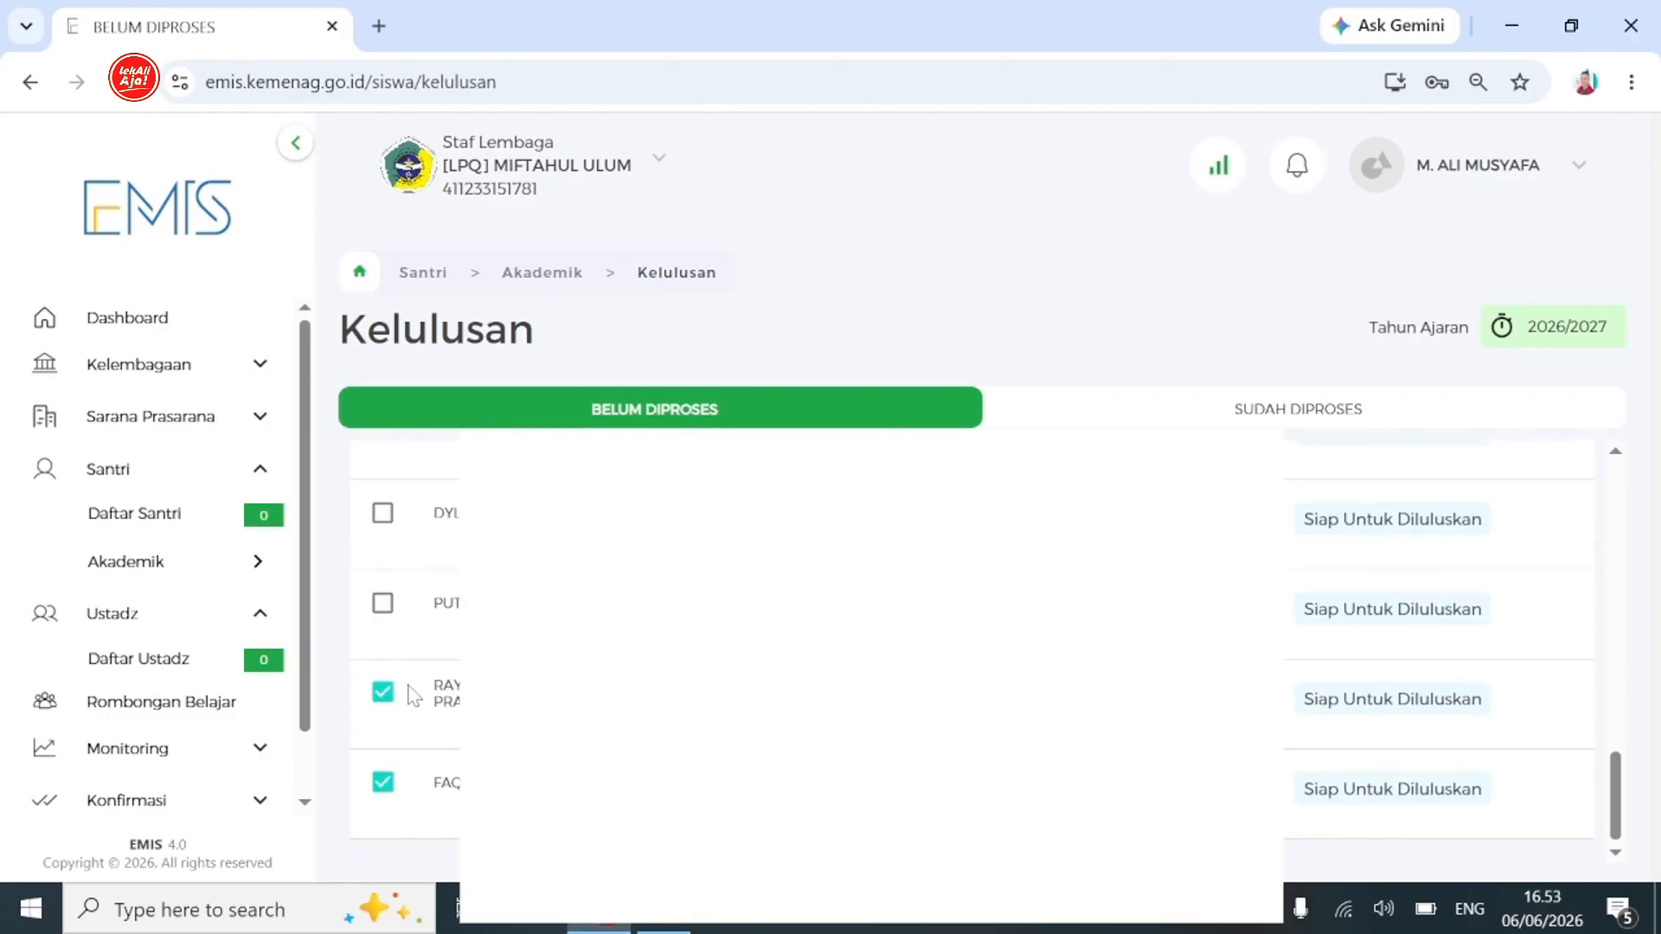
scroll(422, 689, up, 15)
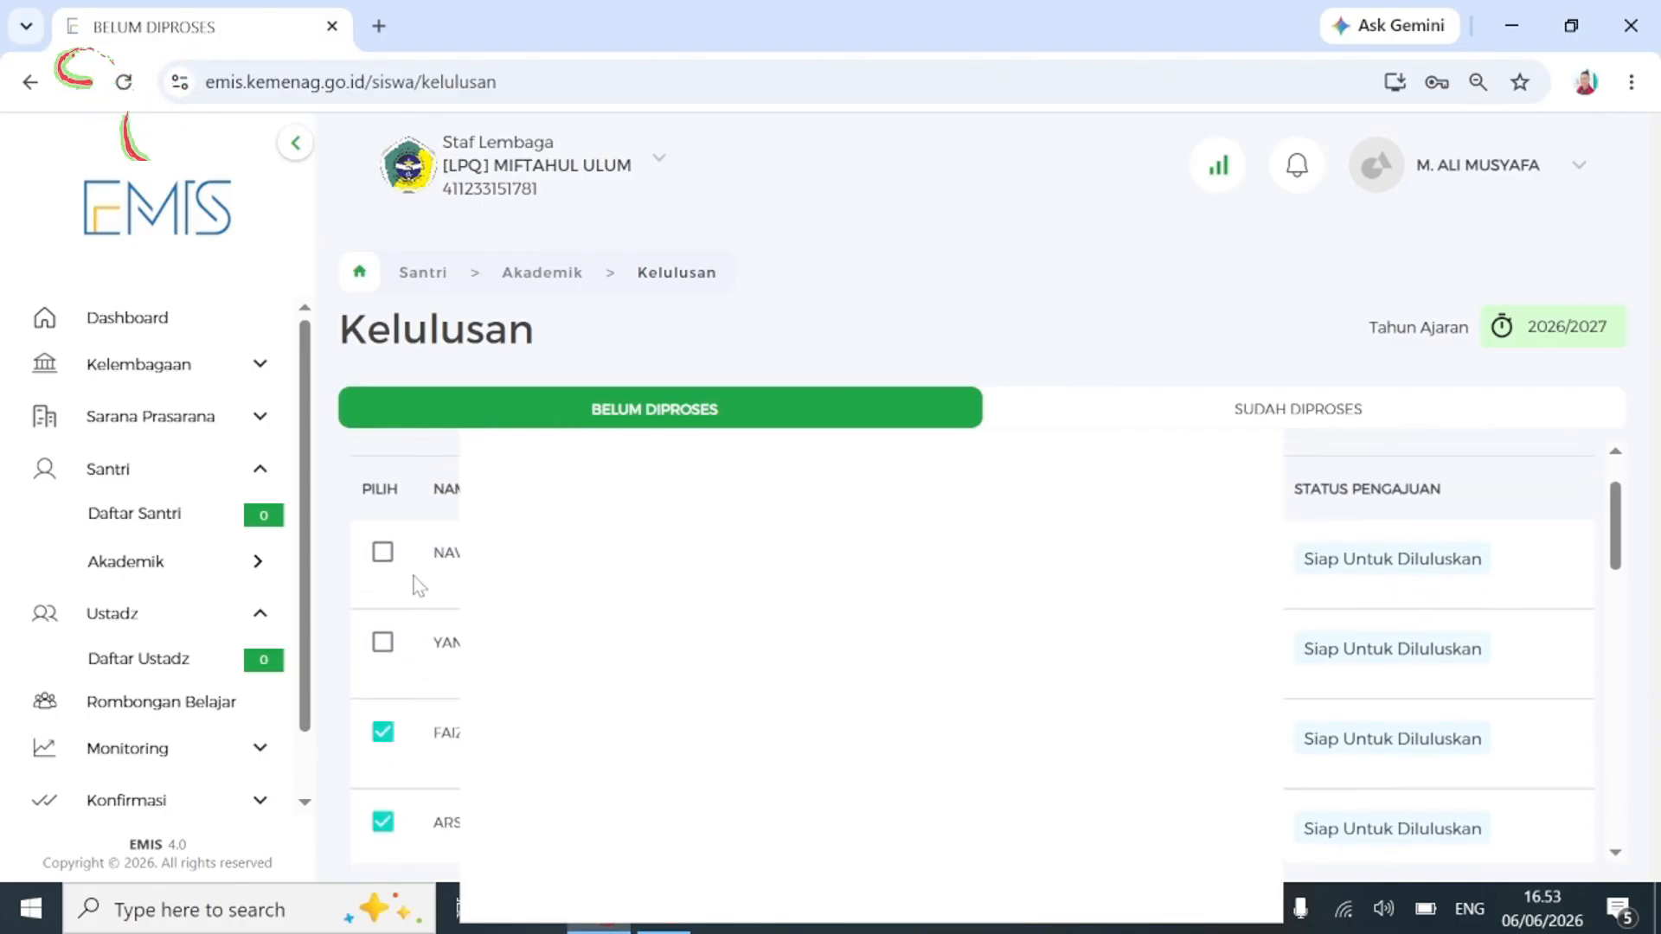
scroll(419, 587, down, 3)
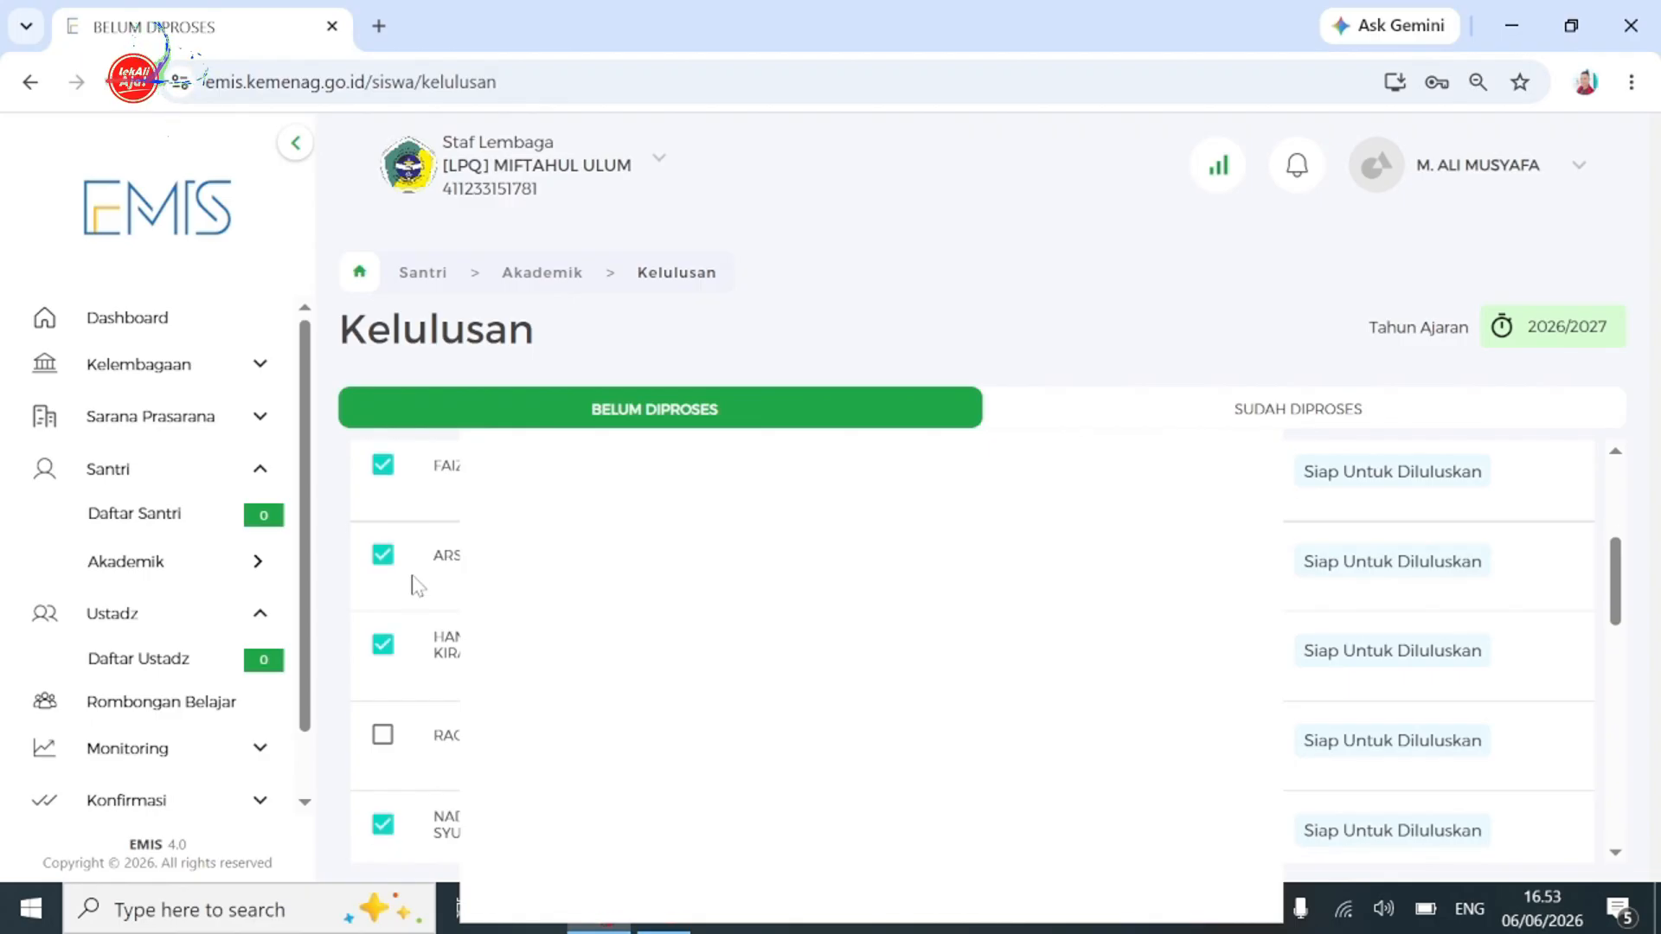
scroll(416, 585, down, 6)
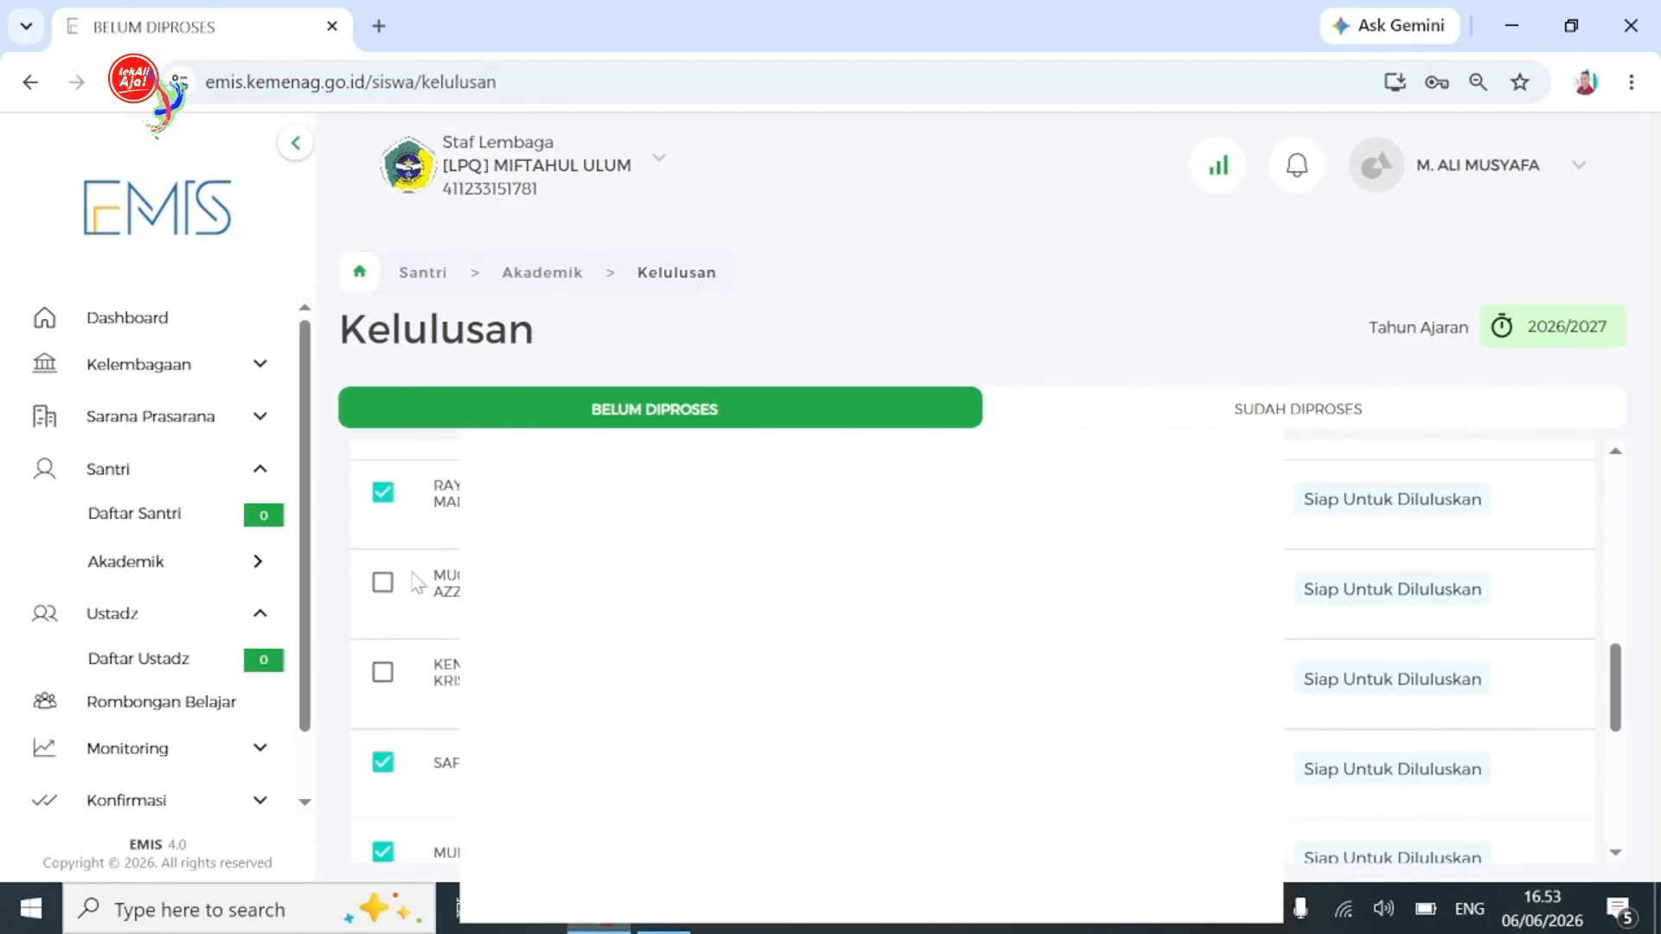
scroll(419, 582, down, 2)
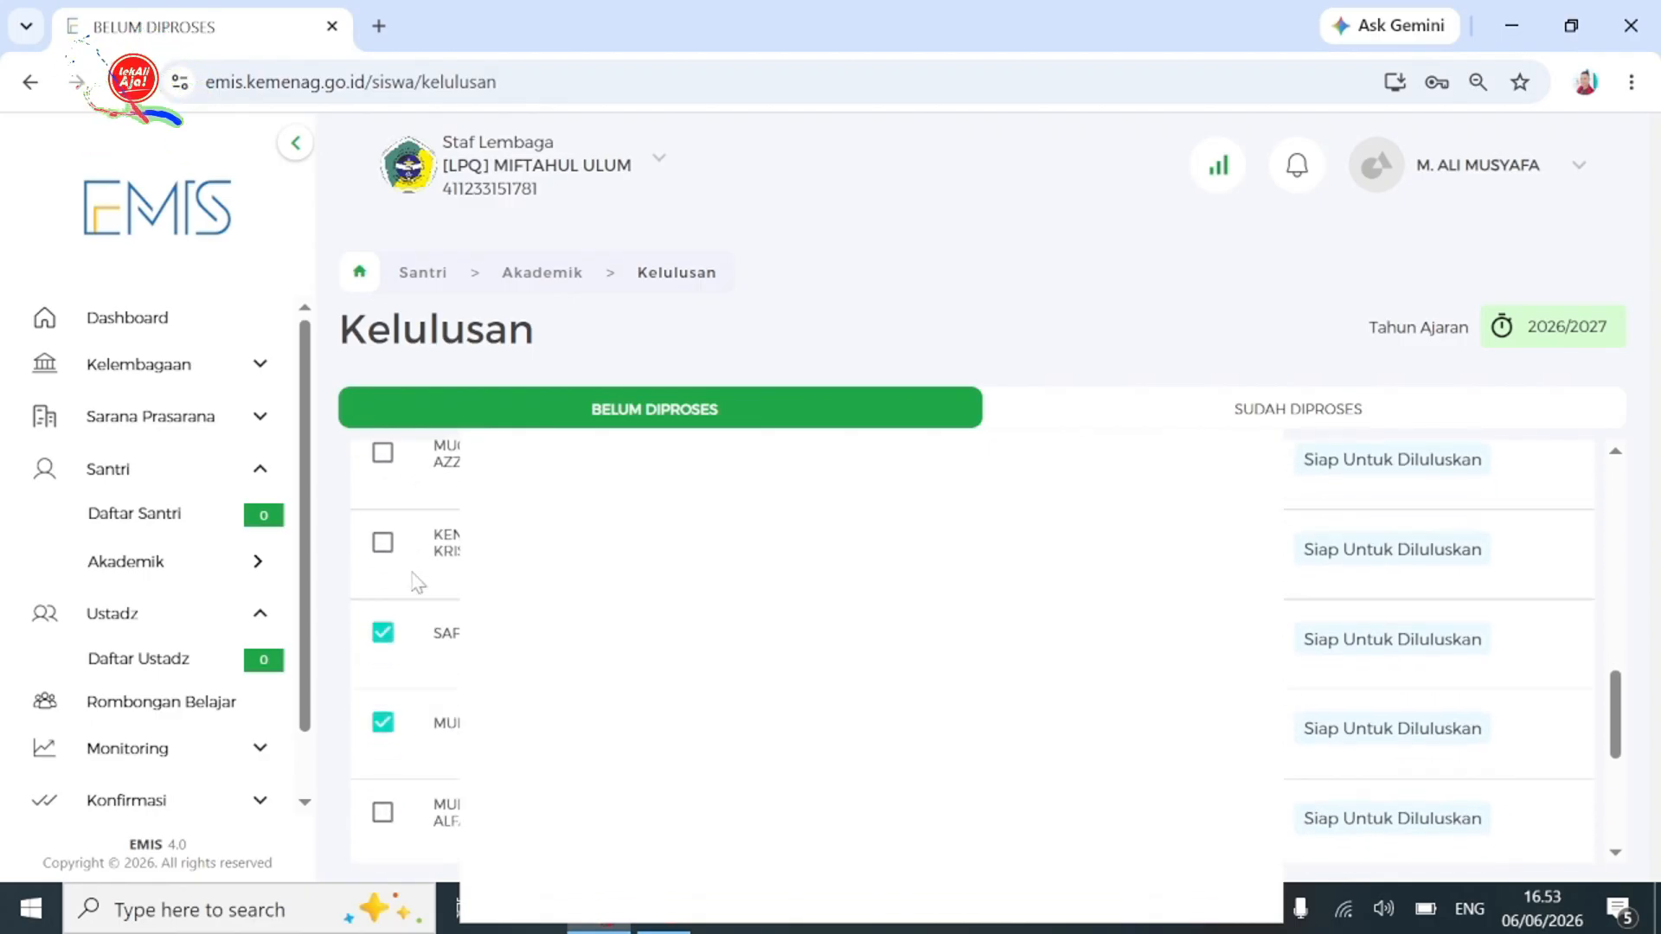
scroll(418, 582, down, 5)
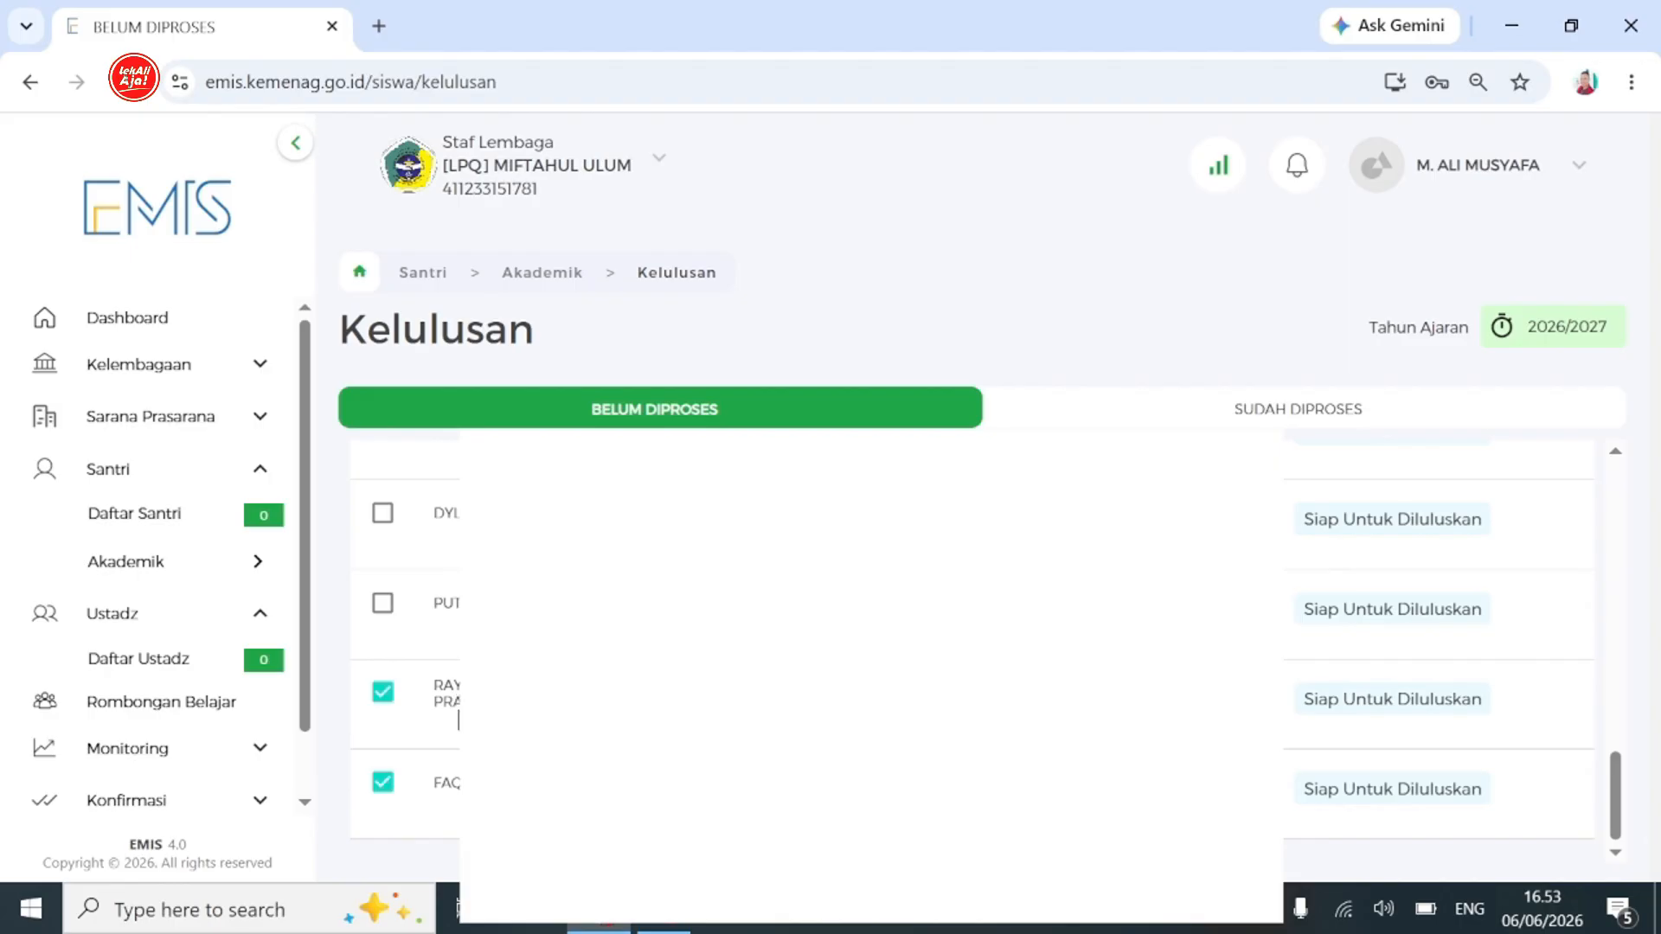
scroll(402, 606, up, 10)
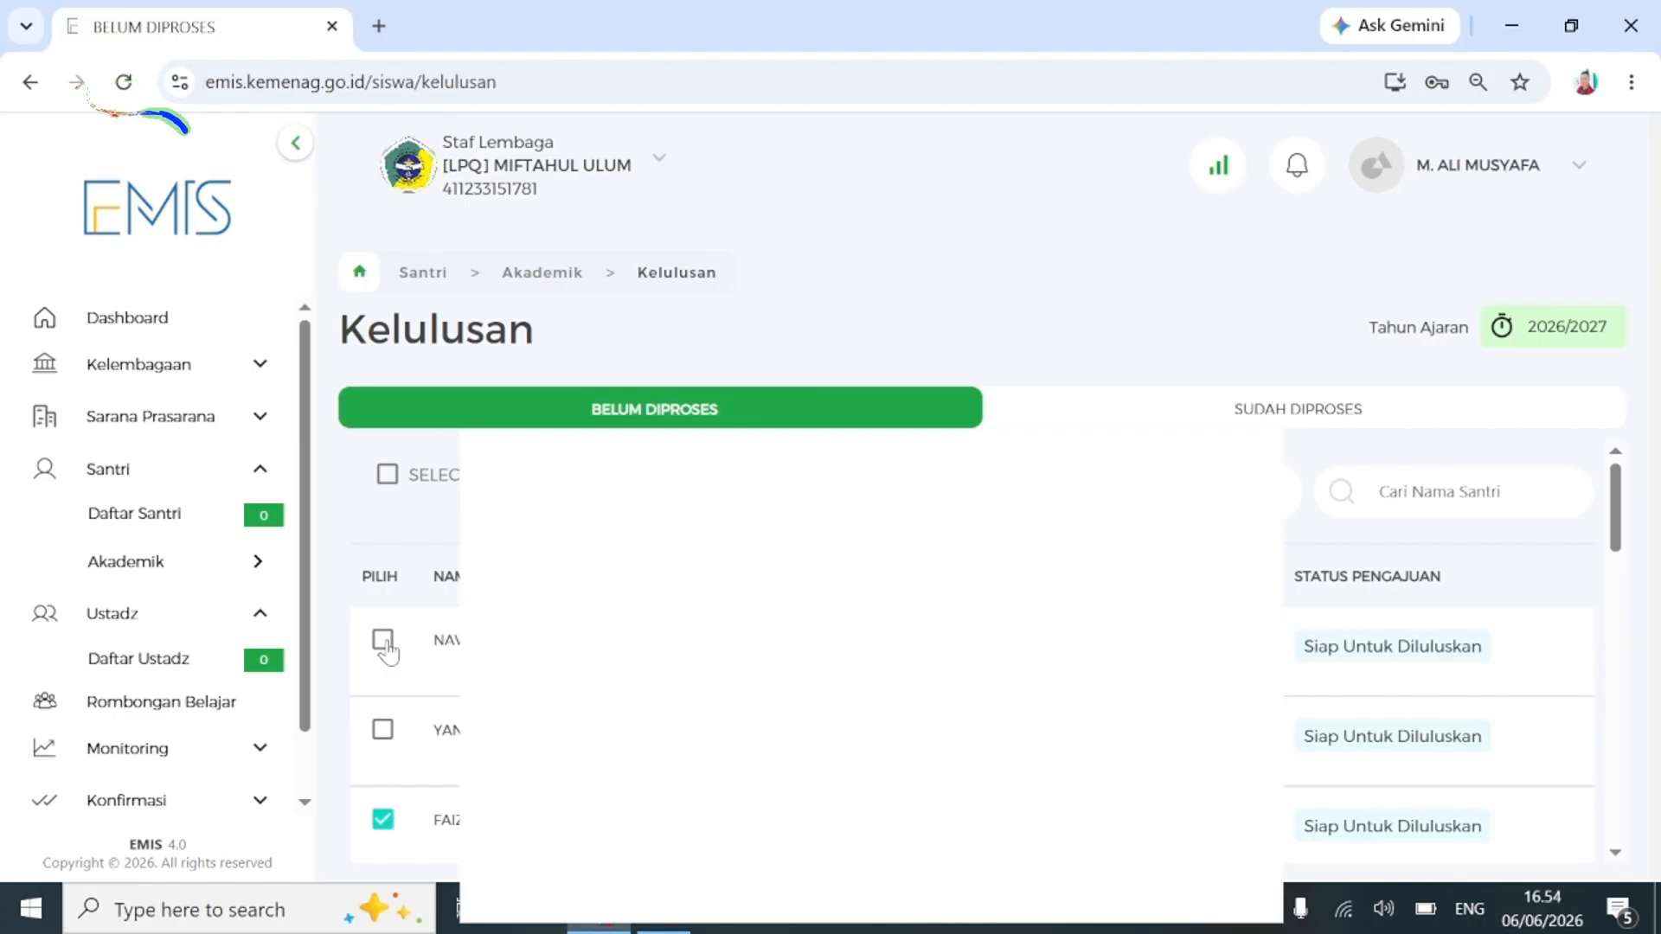
scroll(386, 640, down, 3)
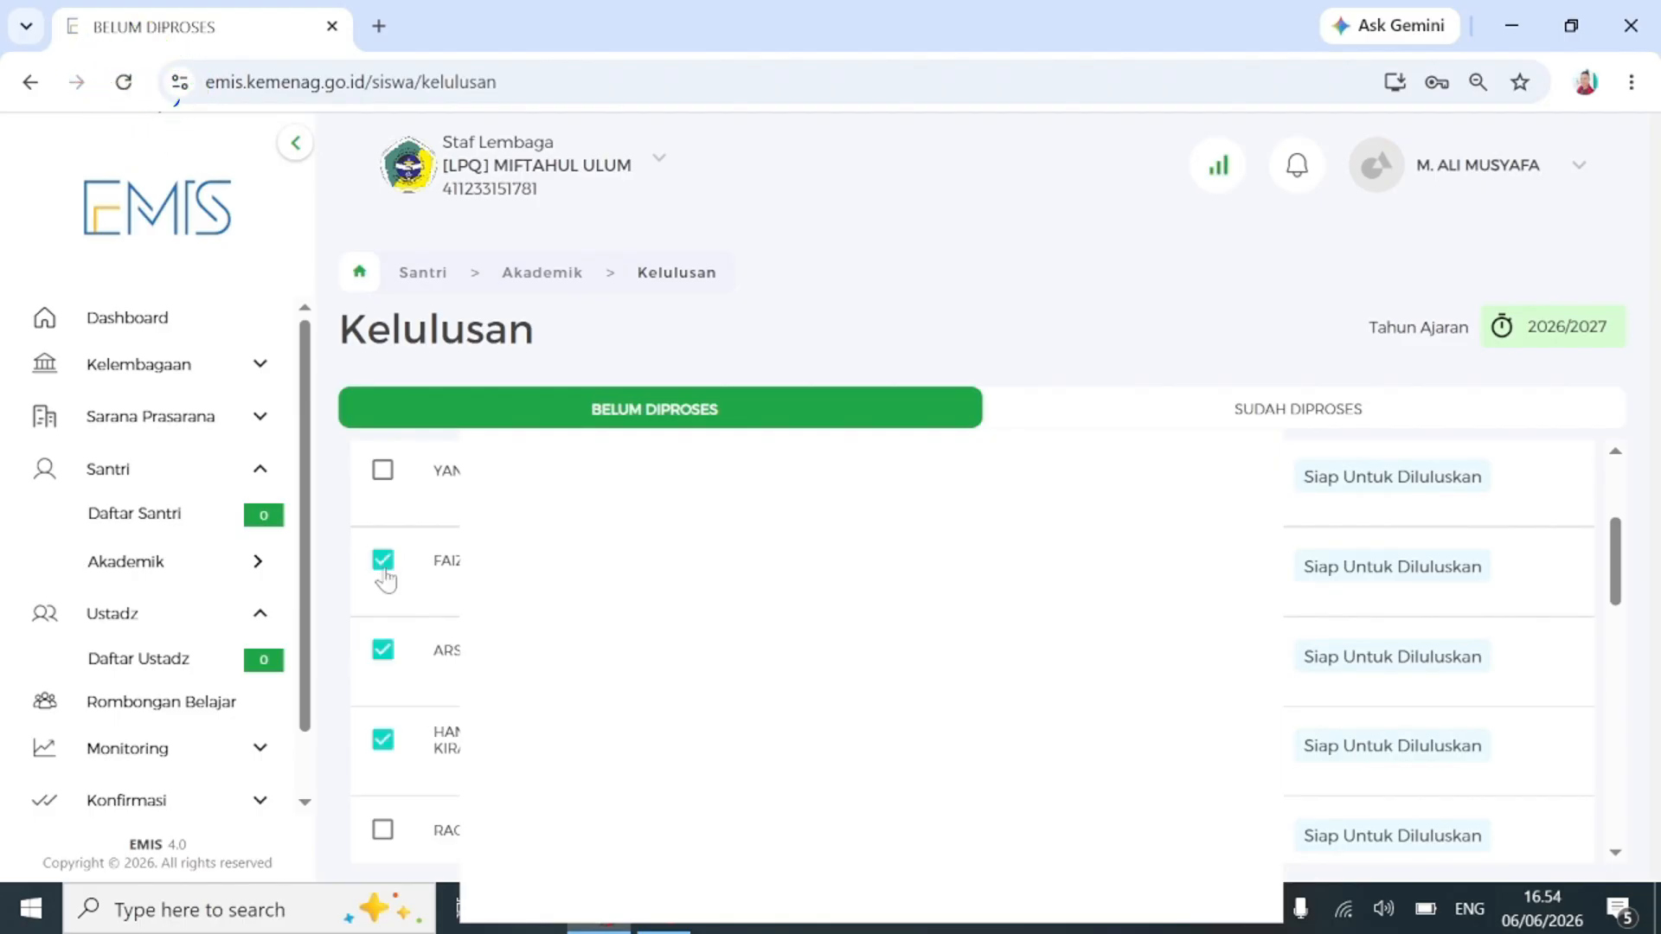
scroll(384, 596, up, 3)
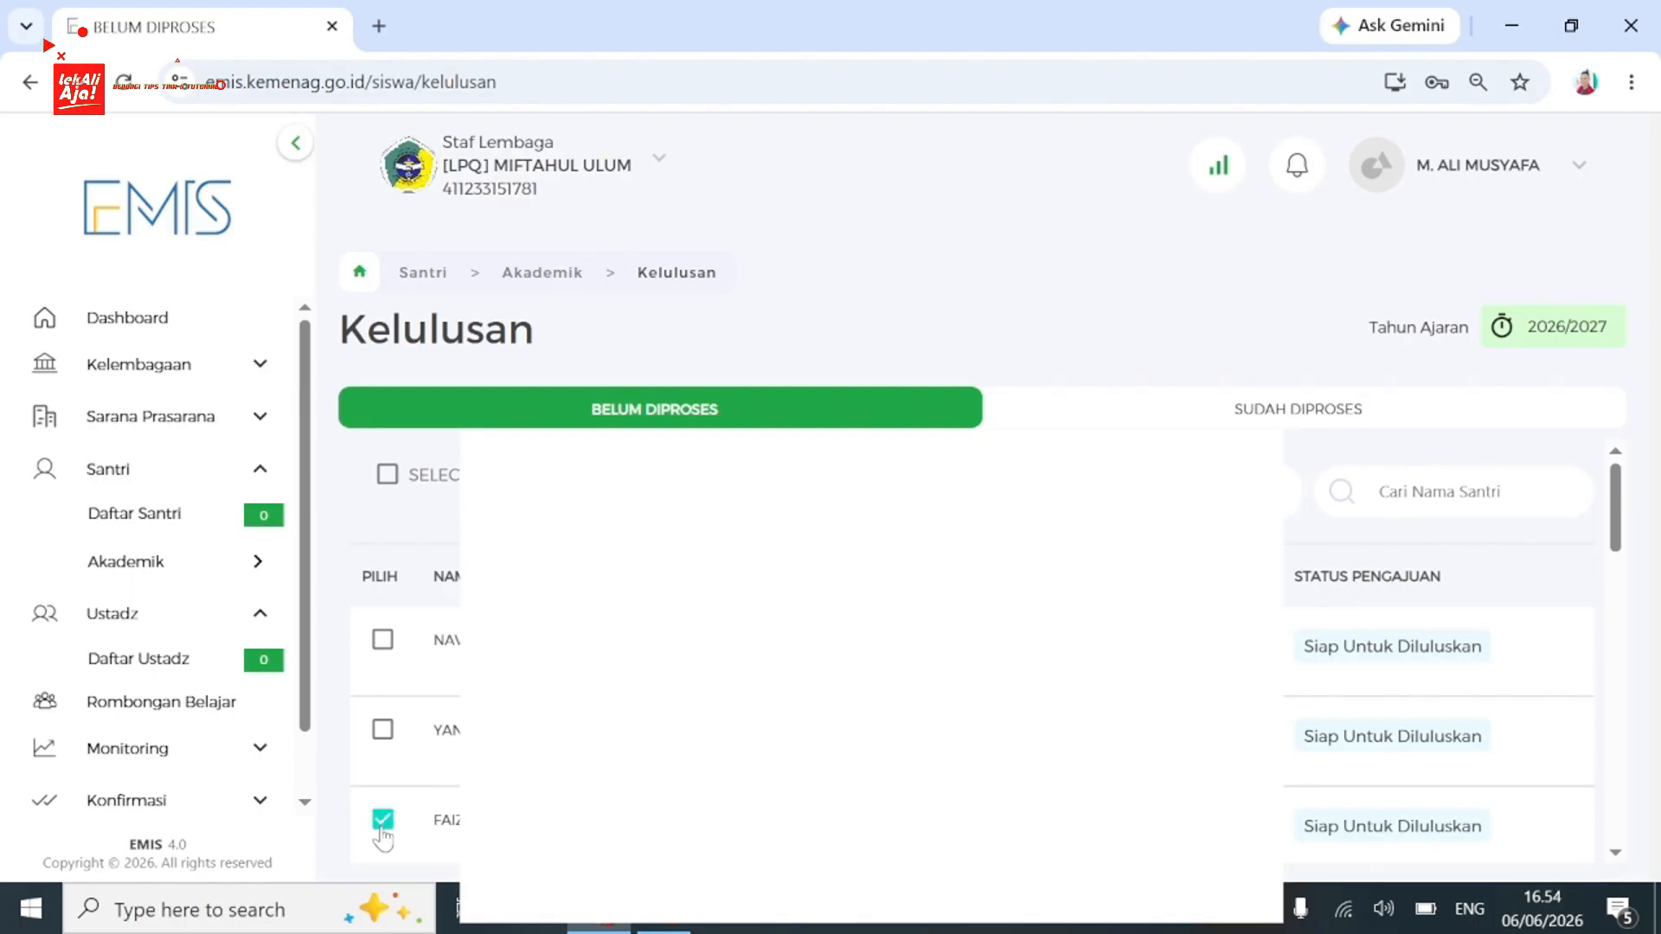
Graduate the selected students and display the students of the Kelompok B - 1 class group.
click(564, 483)
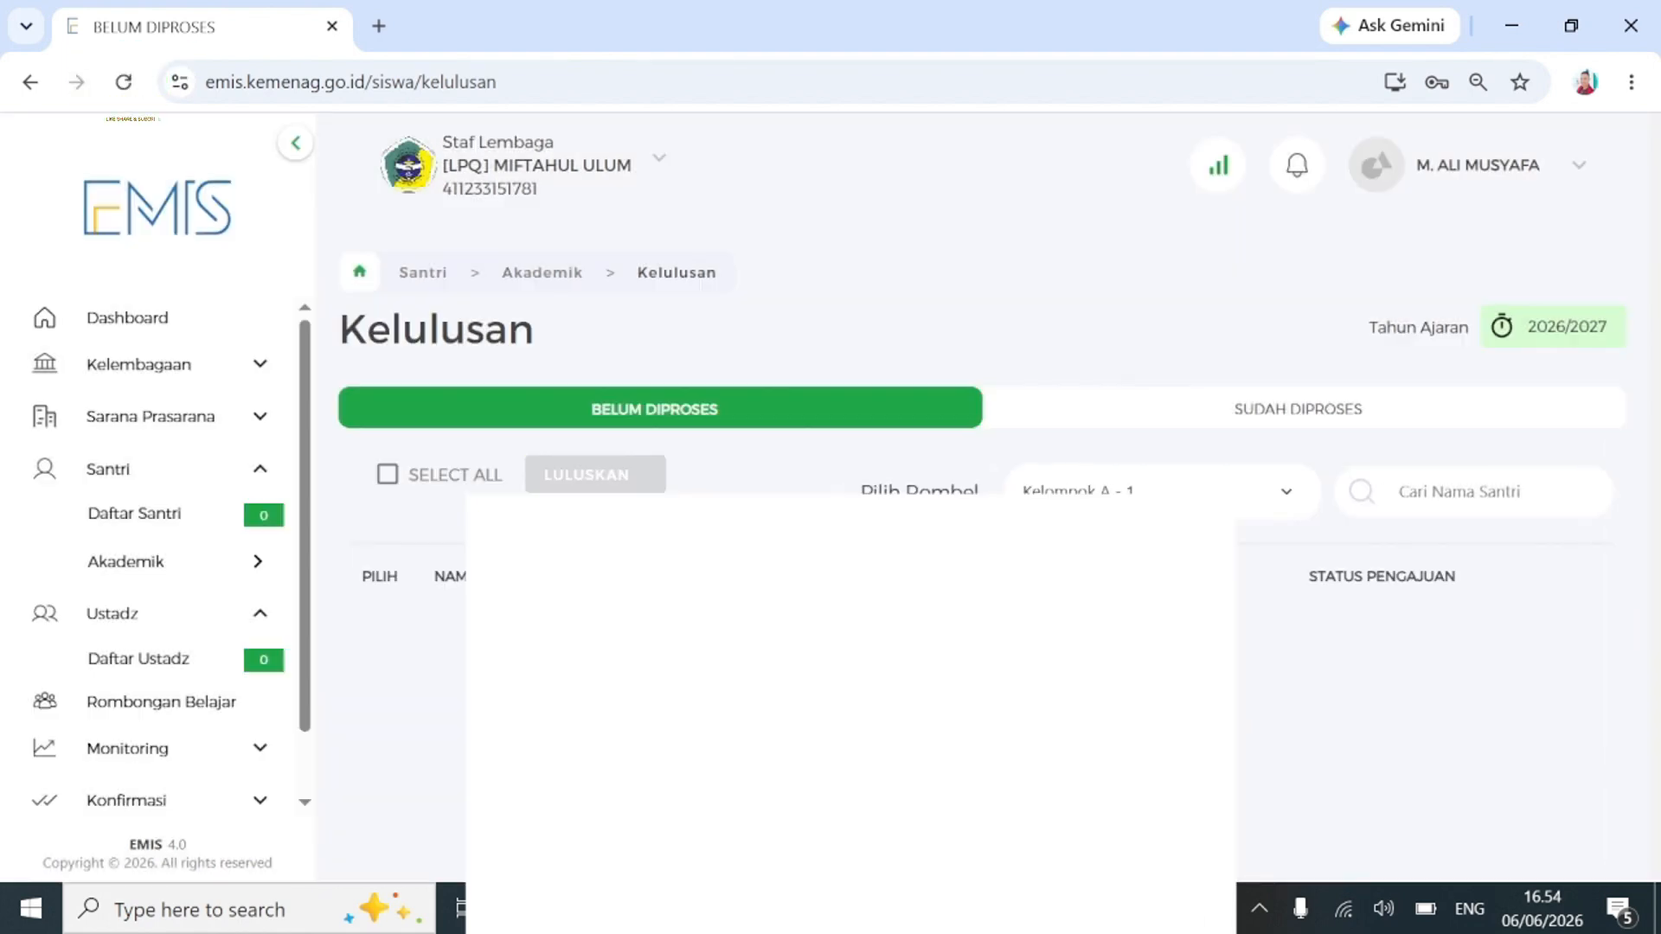
click(1159, 490)
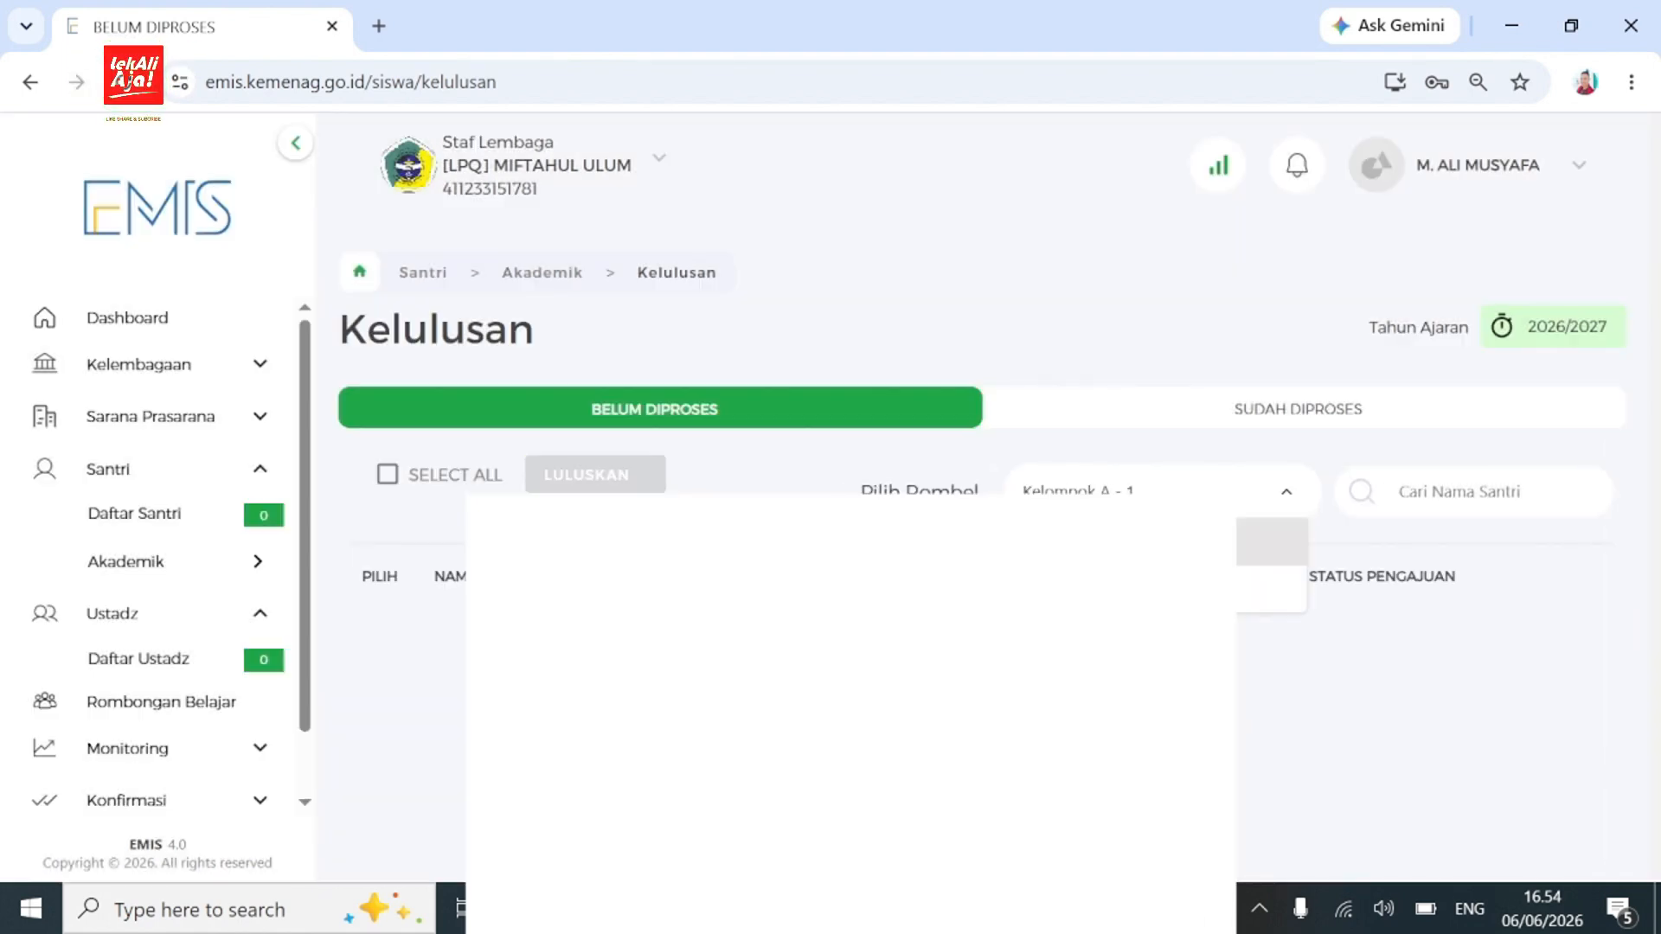
click(1124, 589)
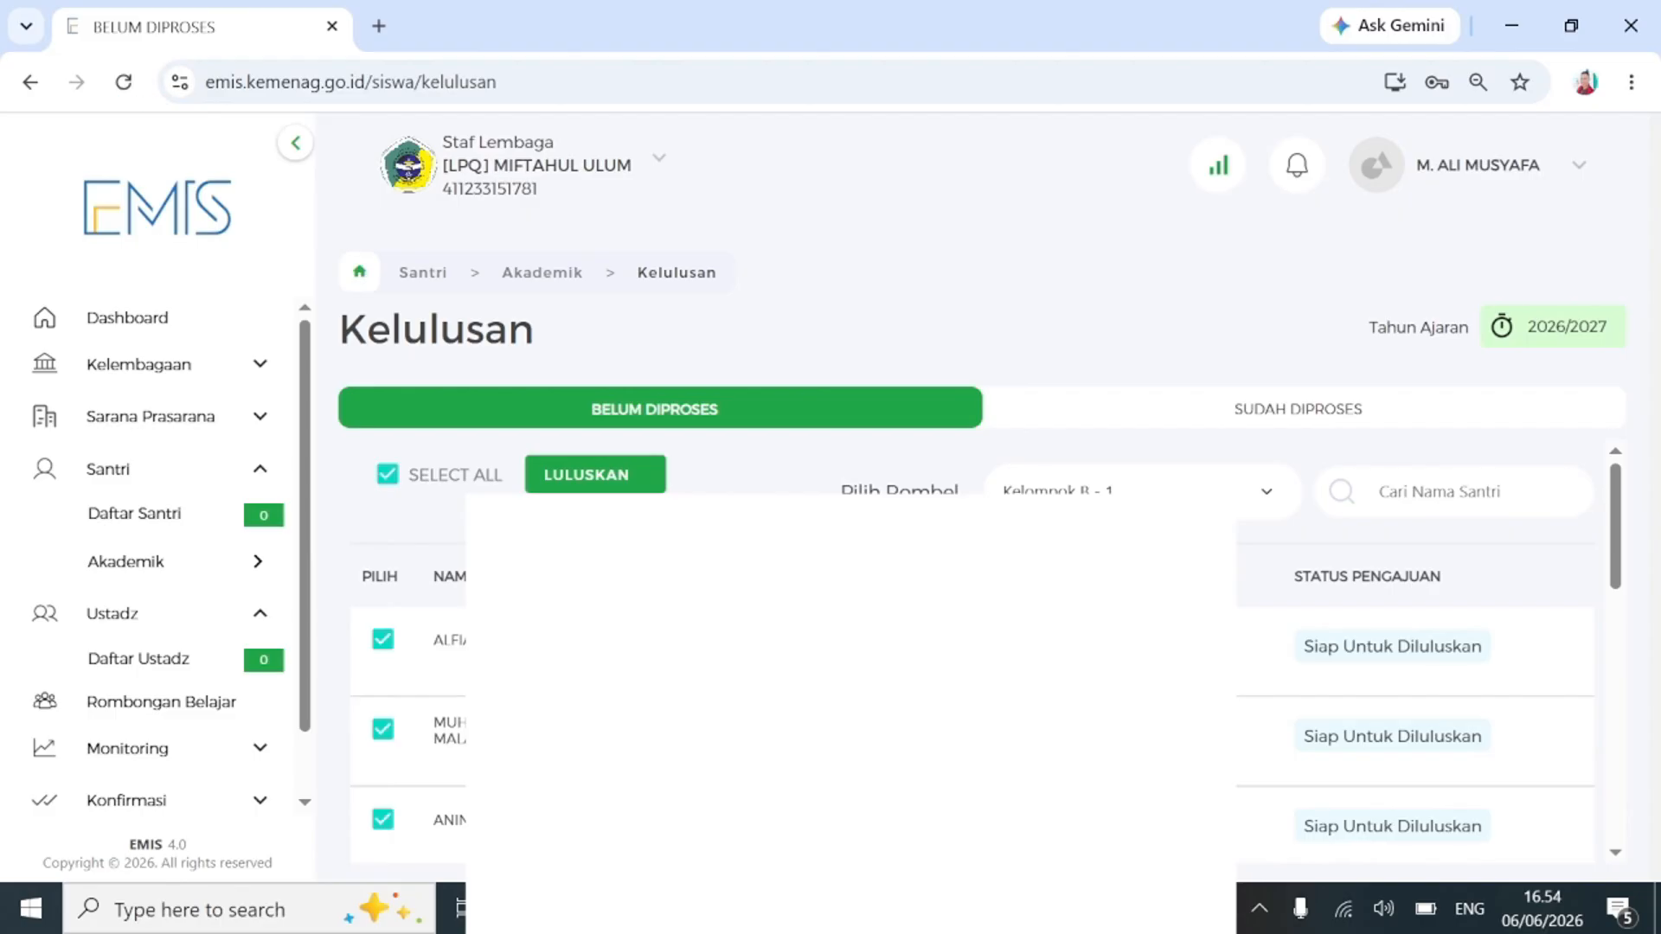
Deselect all Kelompok B - 1 students at once and select only the first and third students.
scroll(968, 657, down, 5)
scroll(968, 657, up, 5)
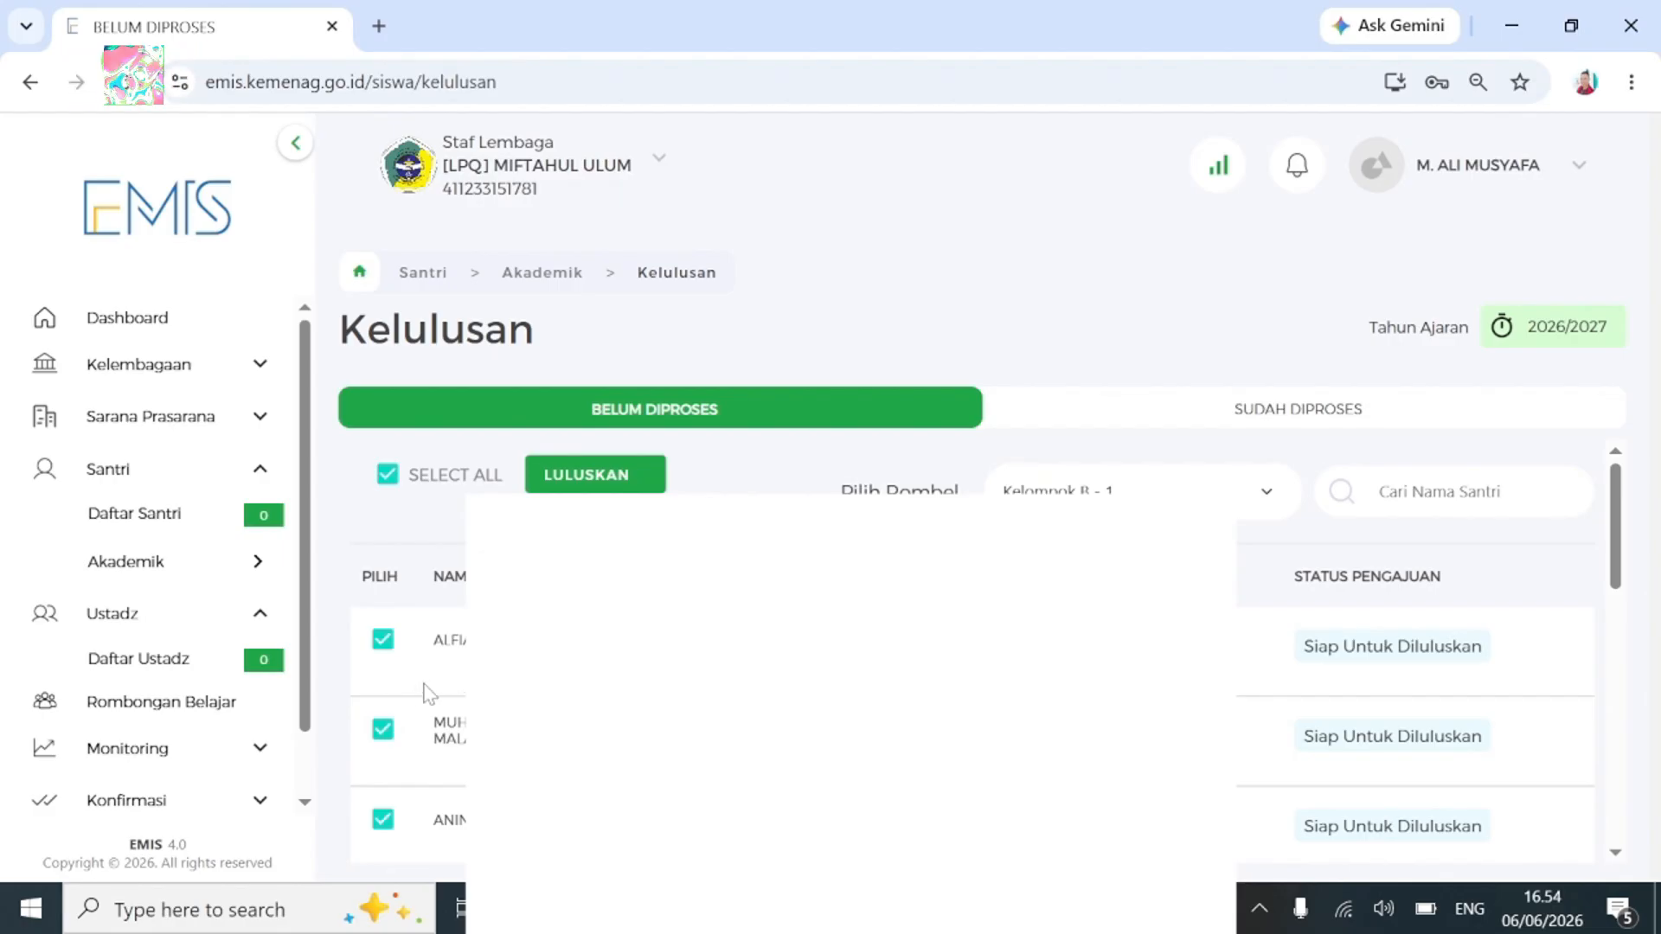
click(385, 481)
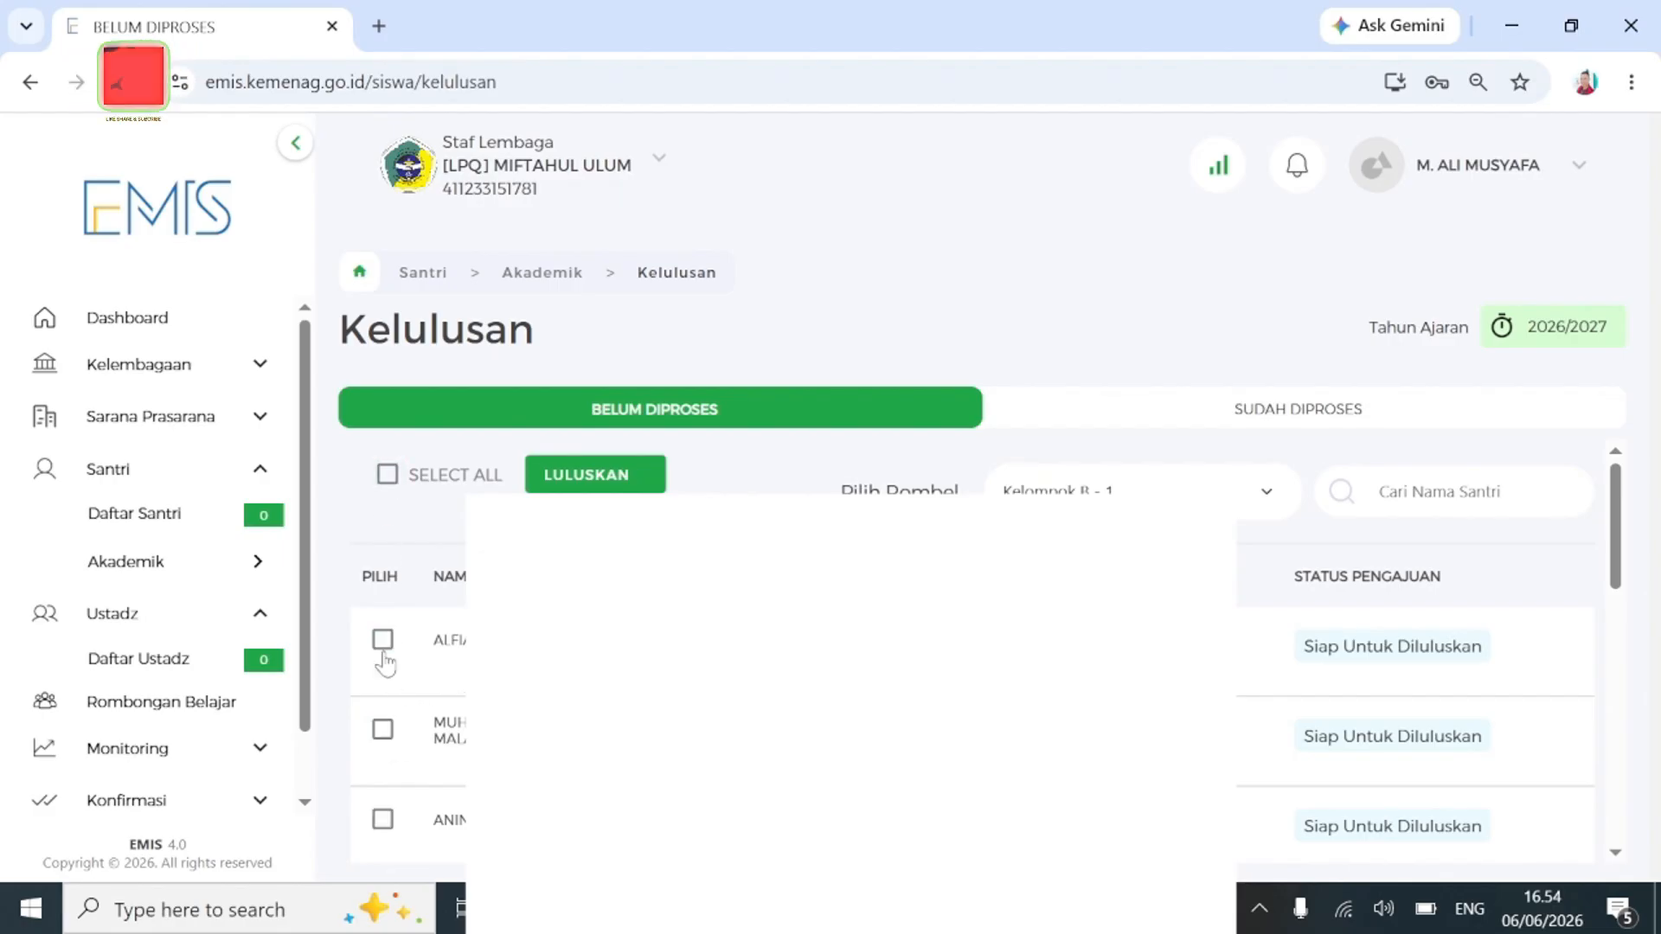
click(384, 641)
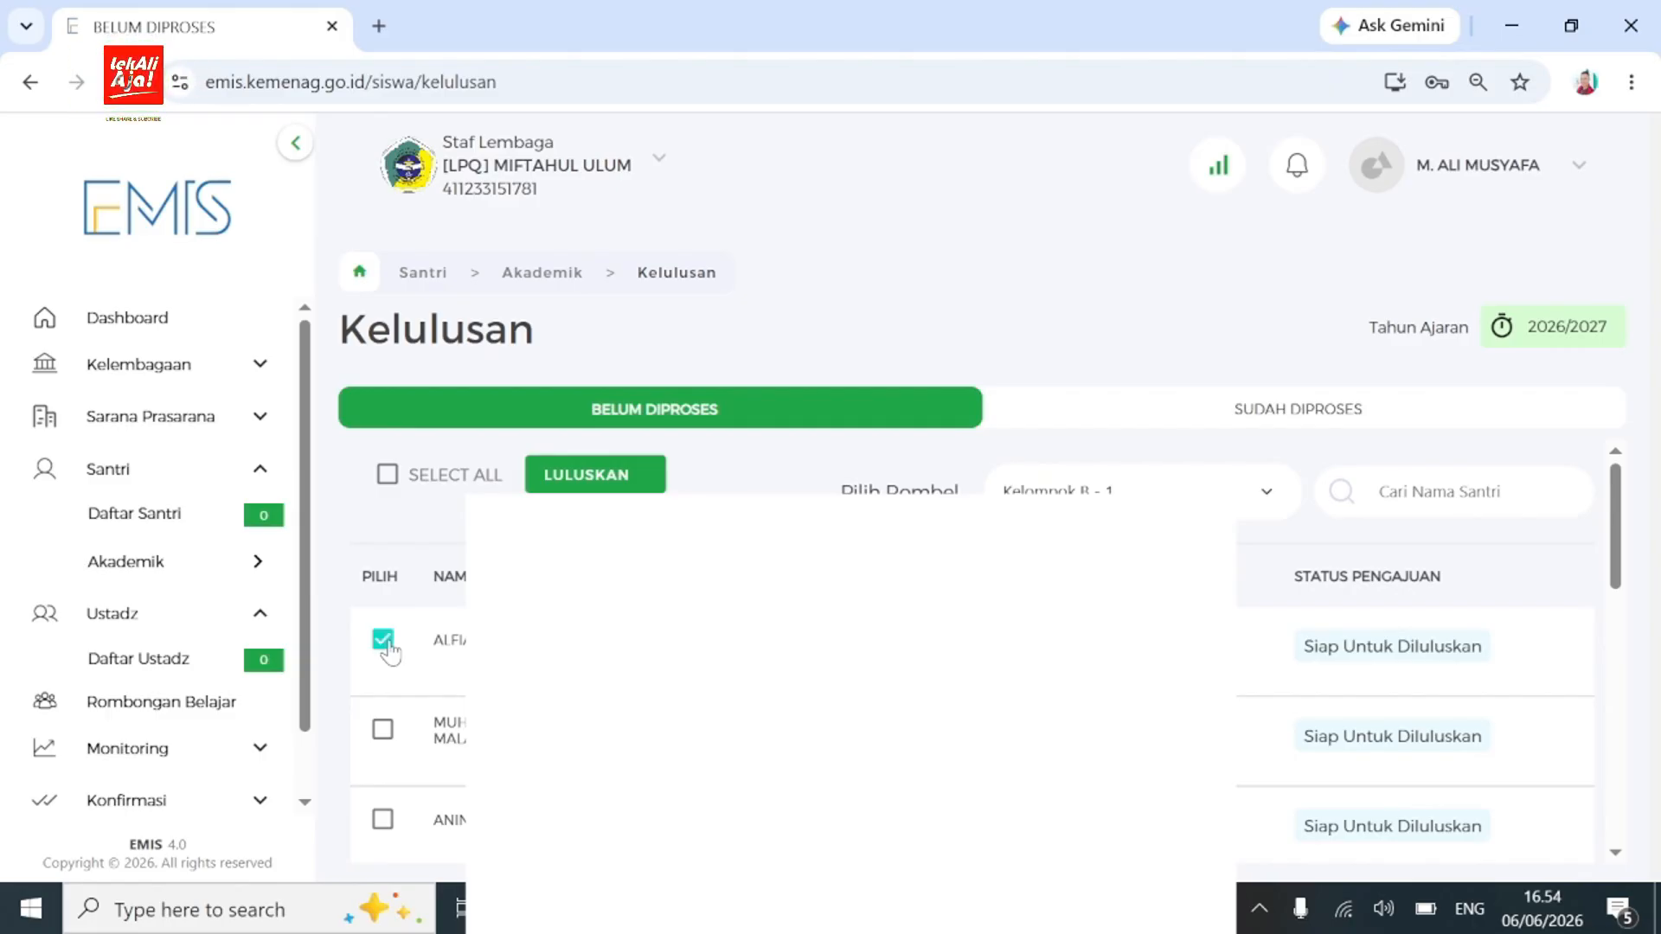
scroll(386, 657, down, 2)
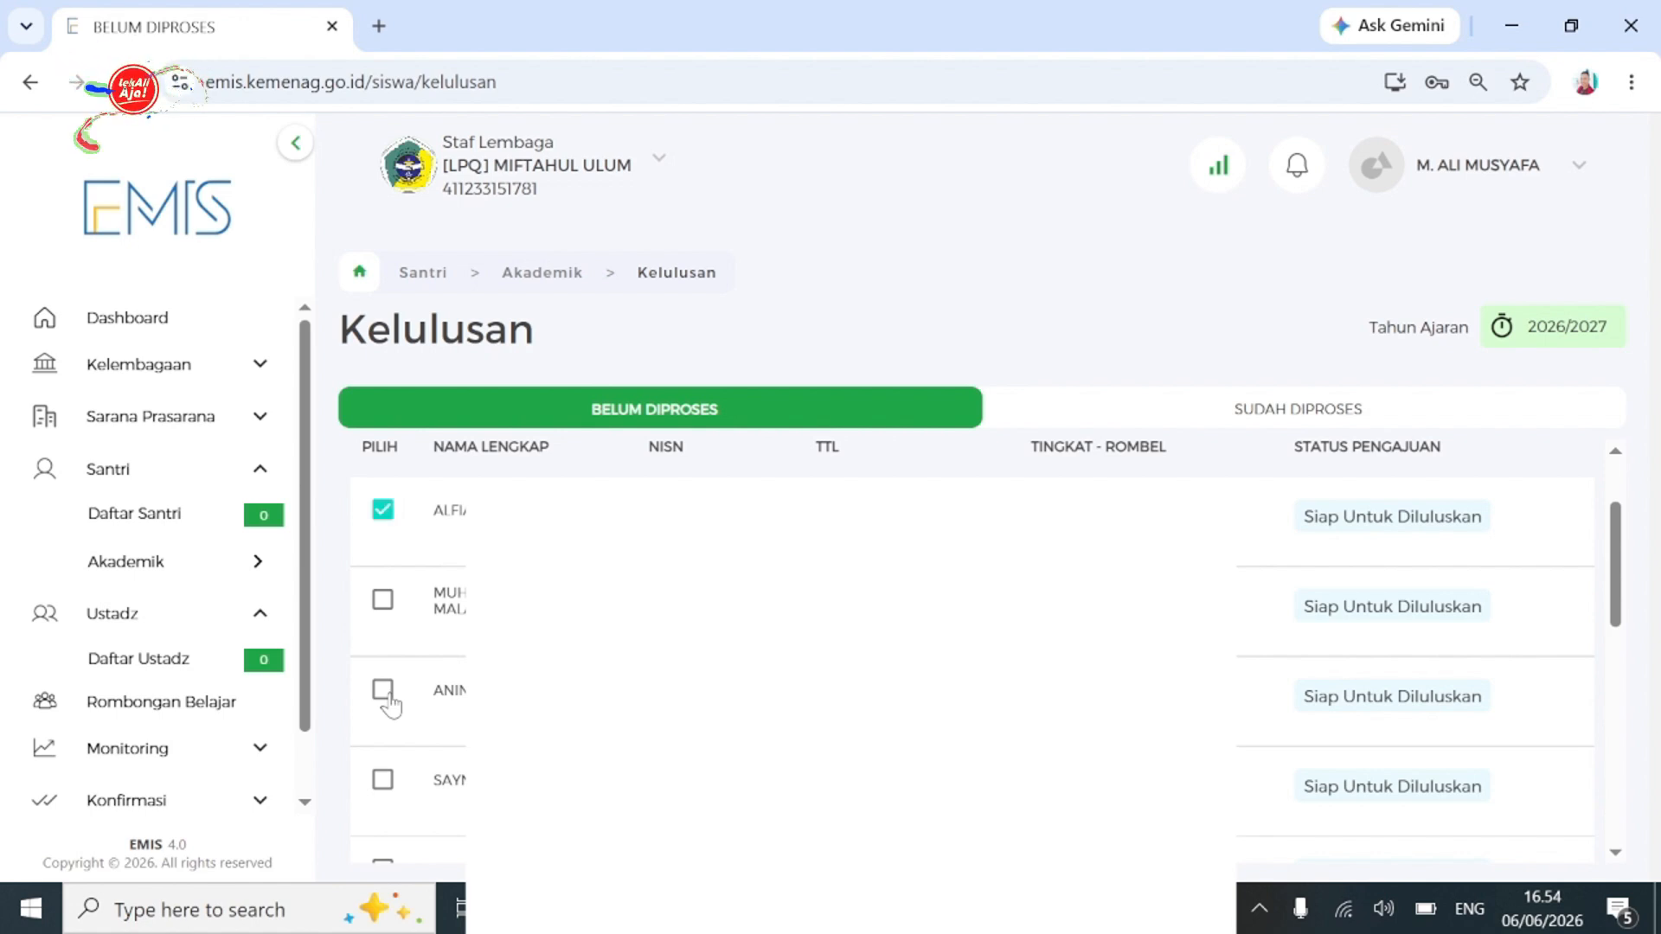
click(386, 696)
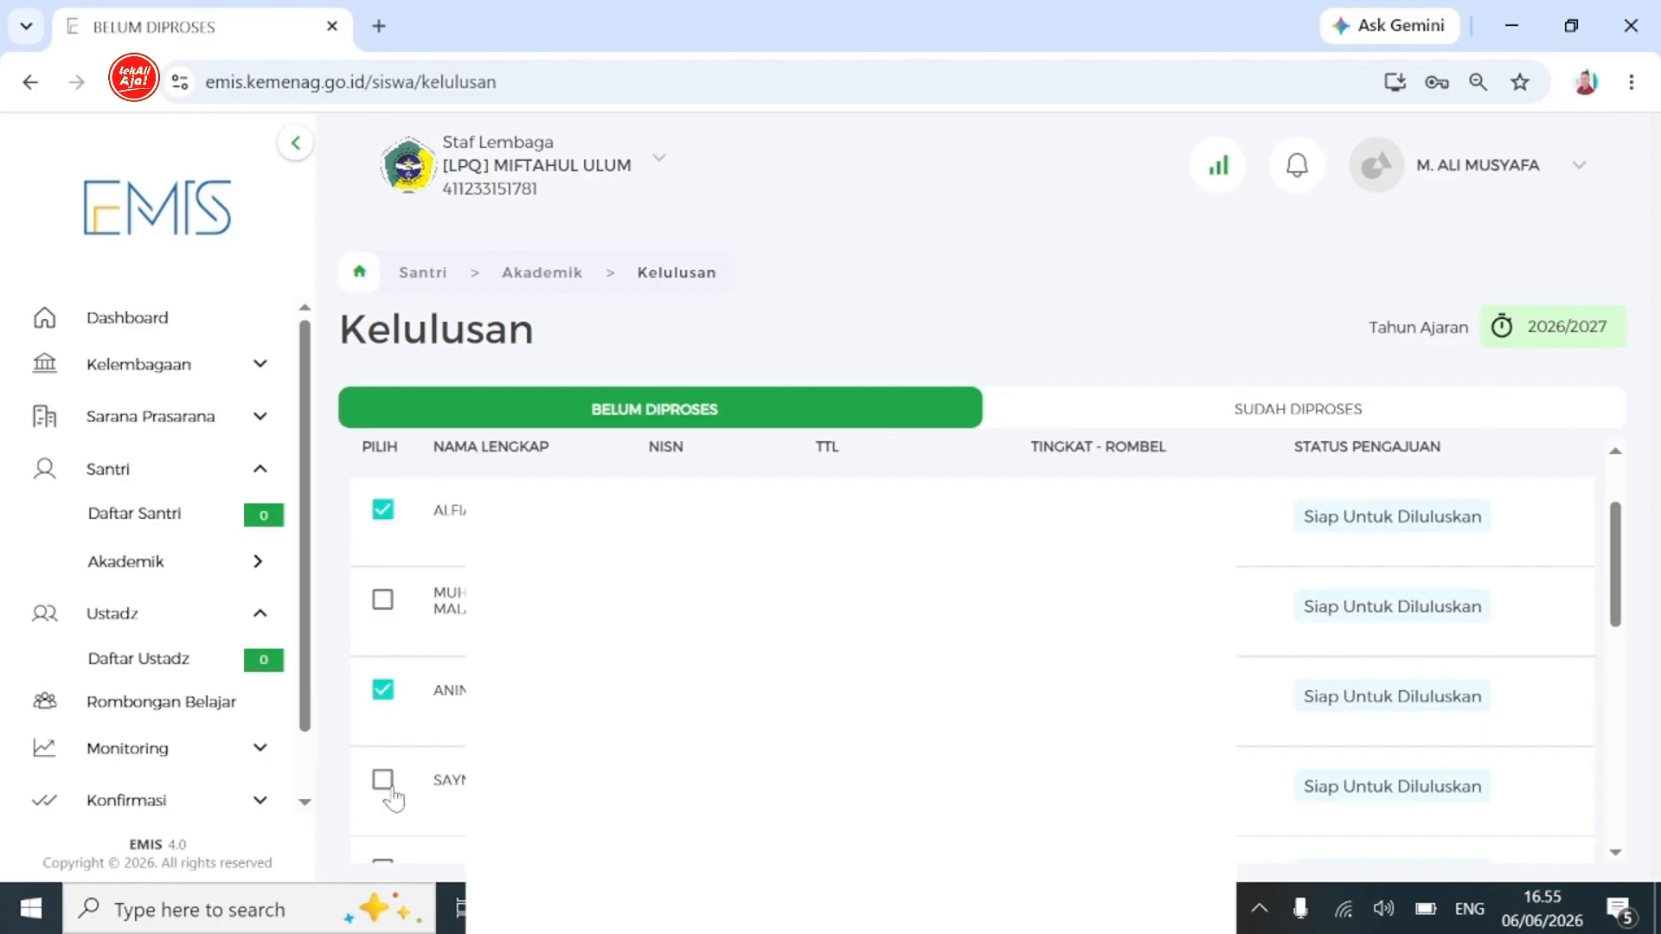
Add the seventh student of Kelompok B - 1 to the graduation selection.
scroll(392, 791, down, 2)
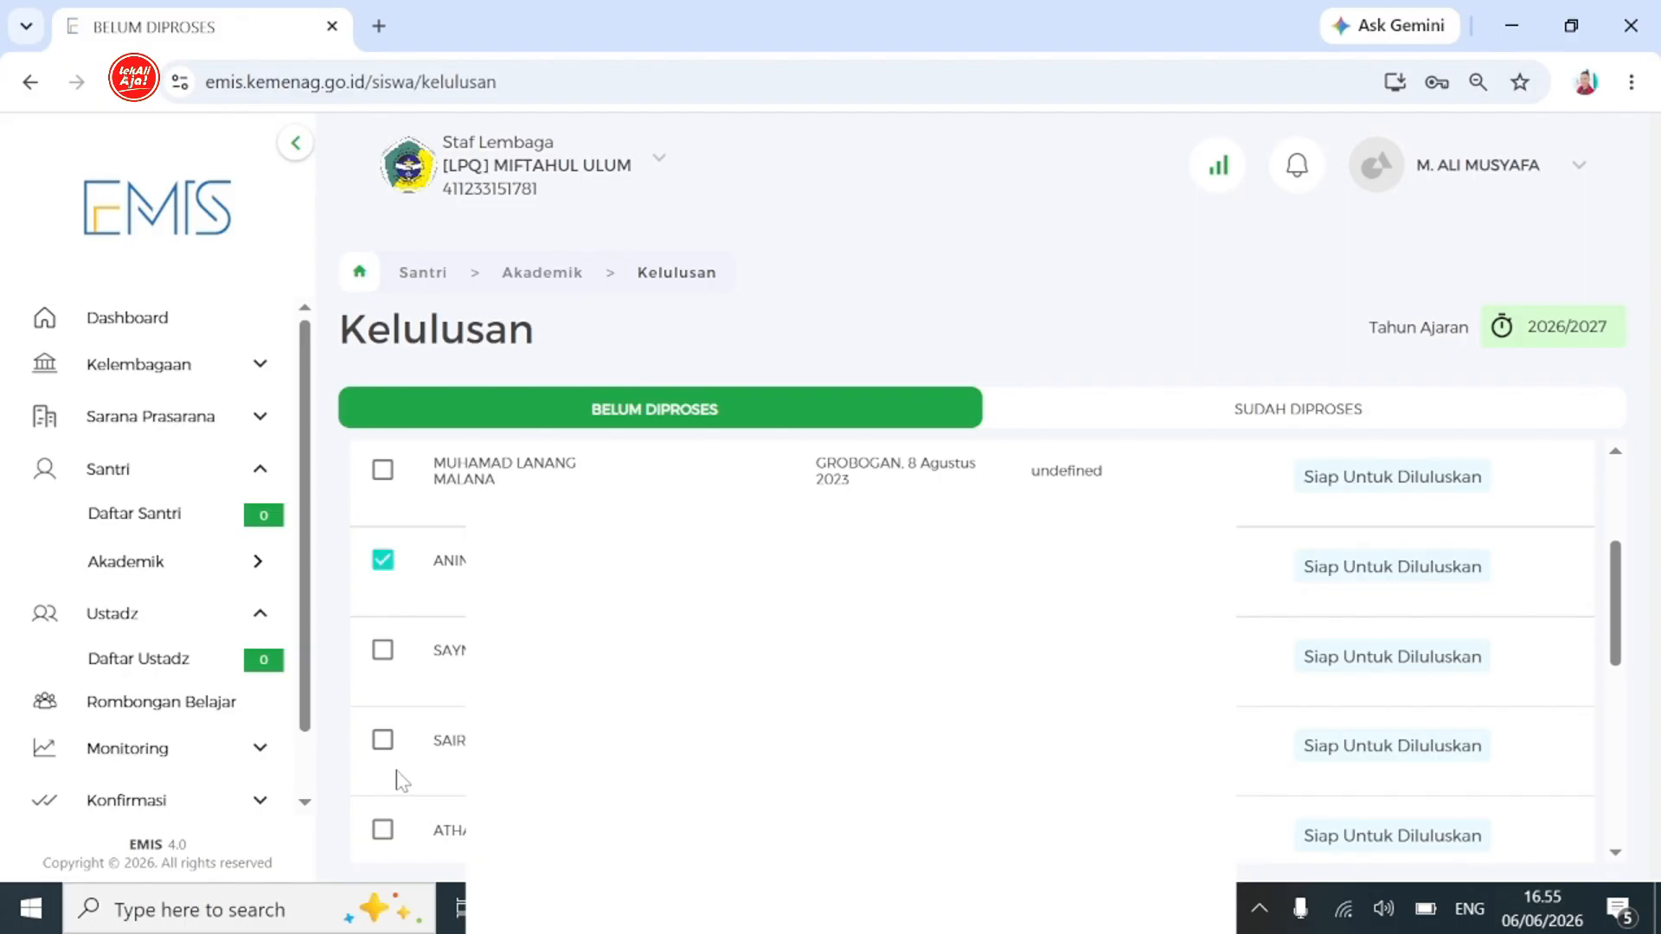
scroll(402, 779, down, 2)
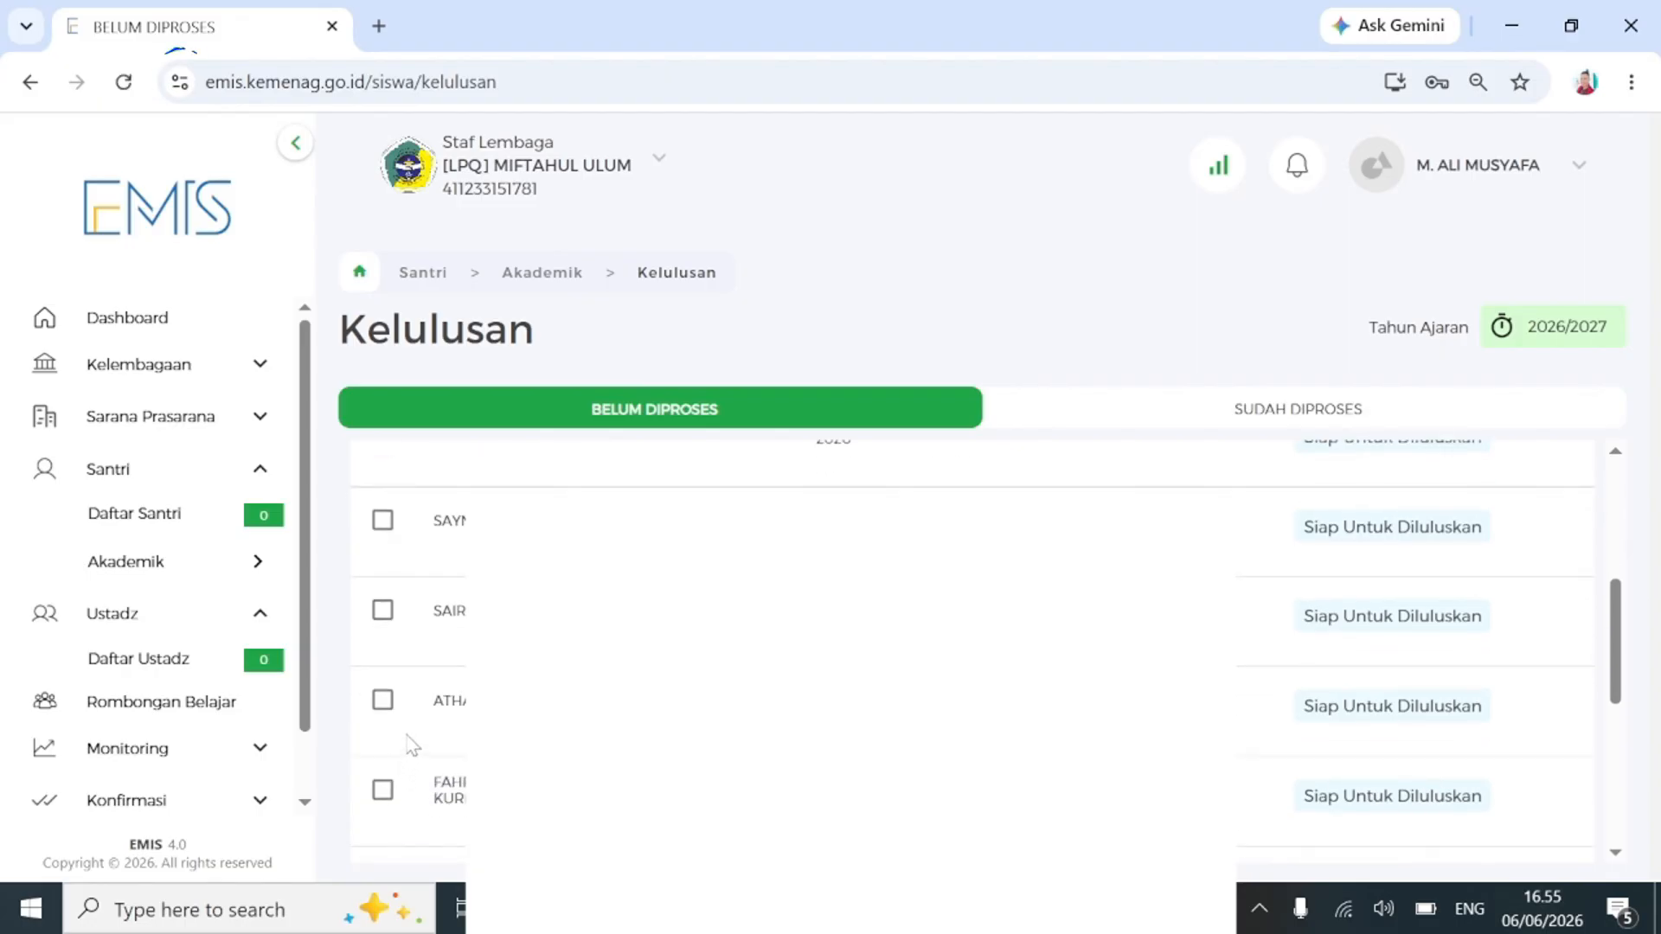
scroll(414, 727, down, 2)
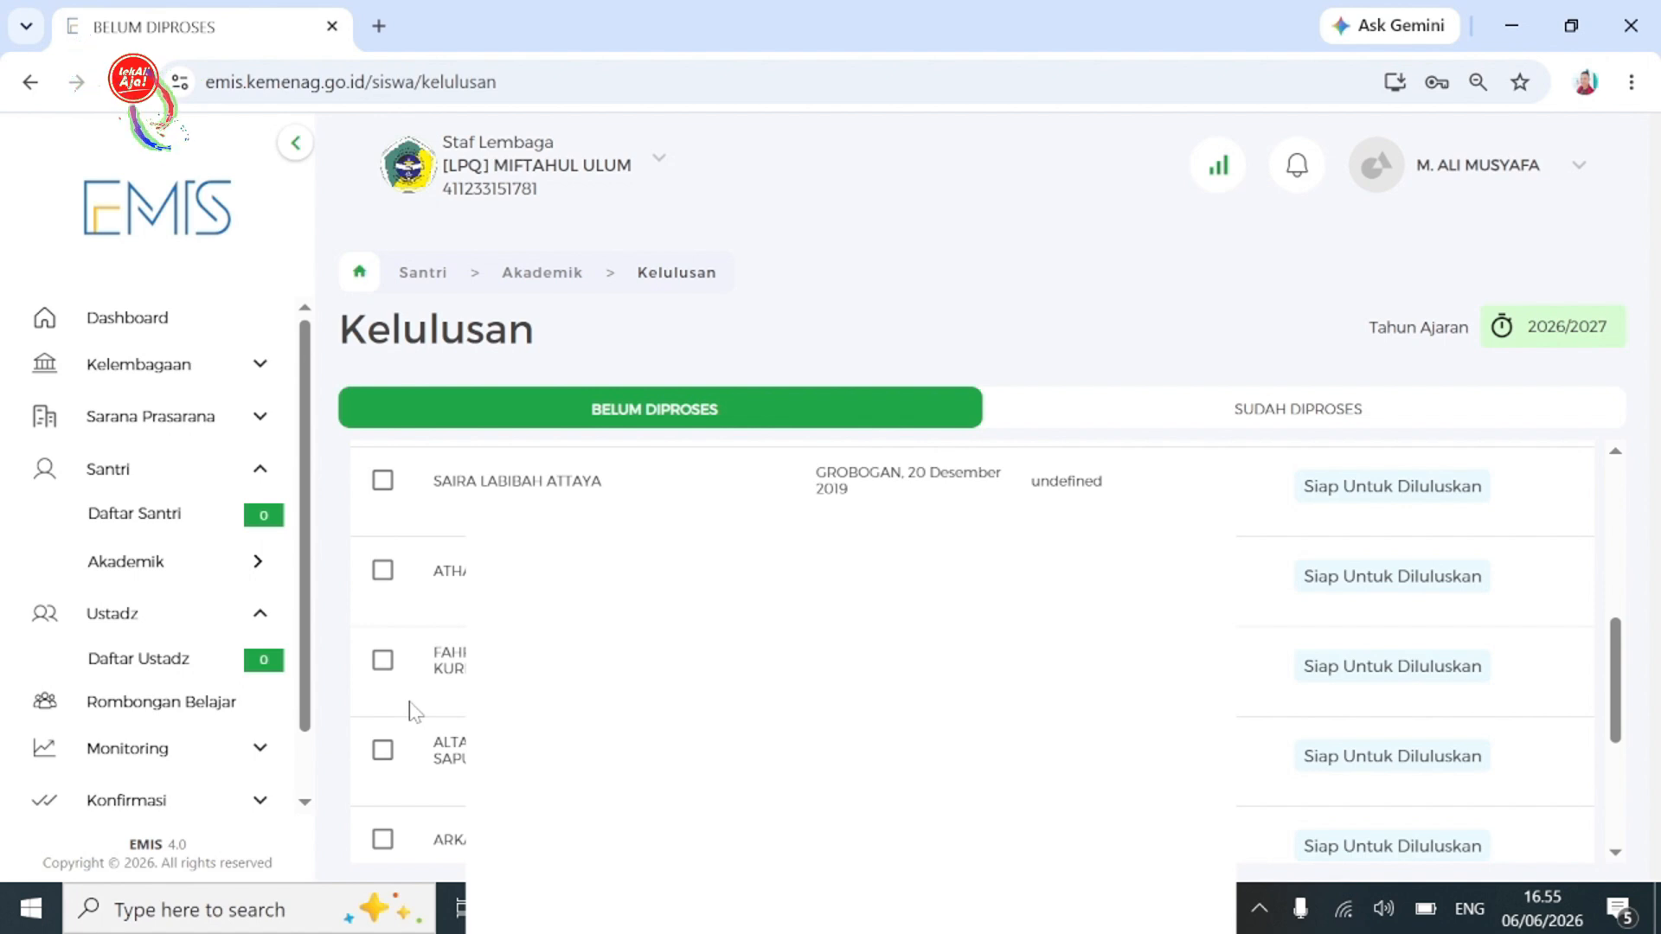
click(383, 660)
scroll(403, 746, down, 1)
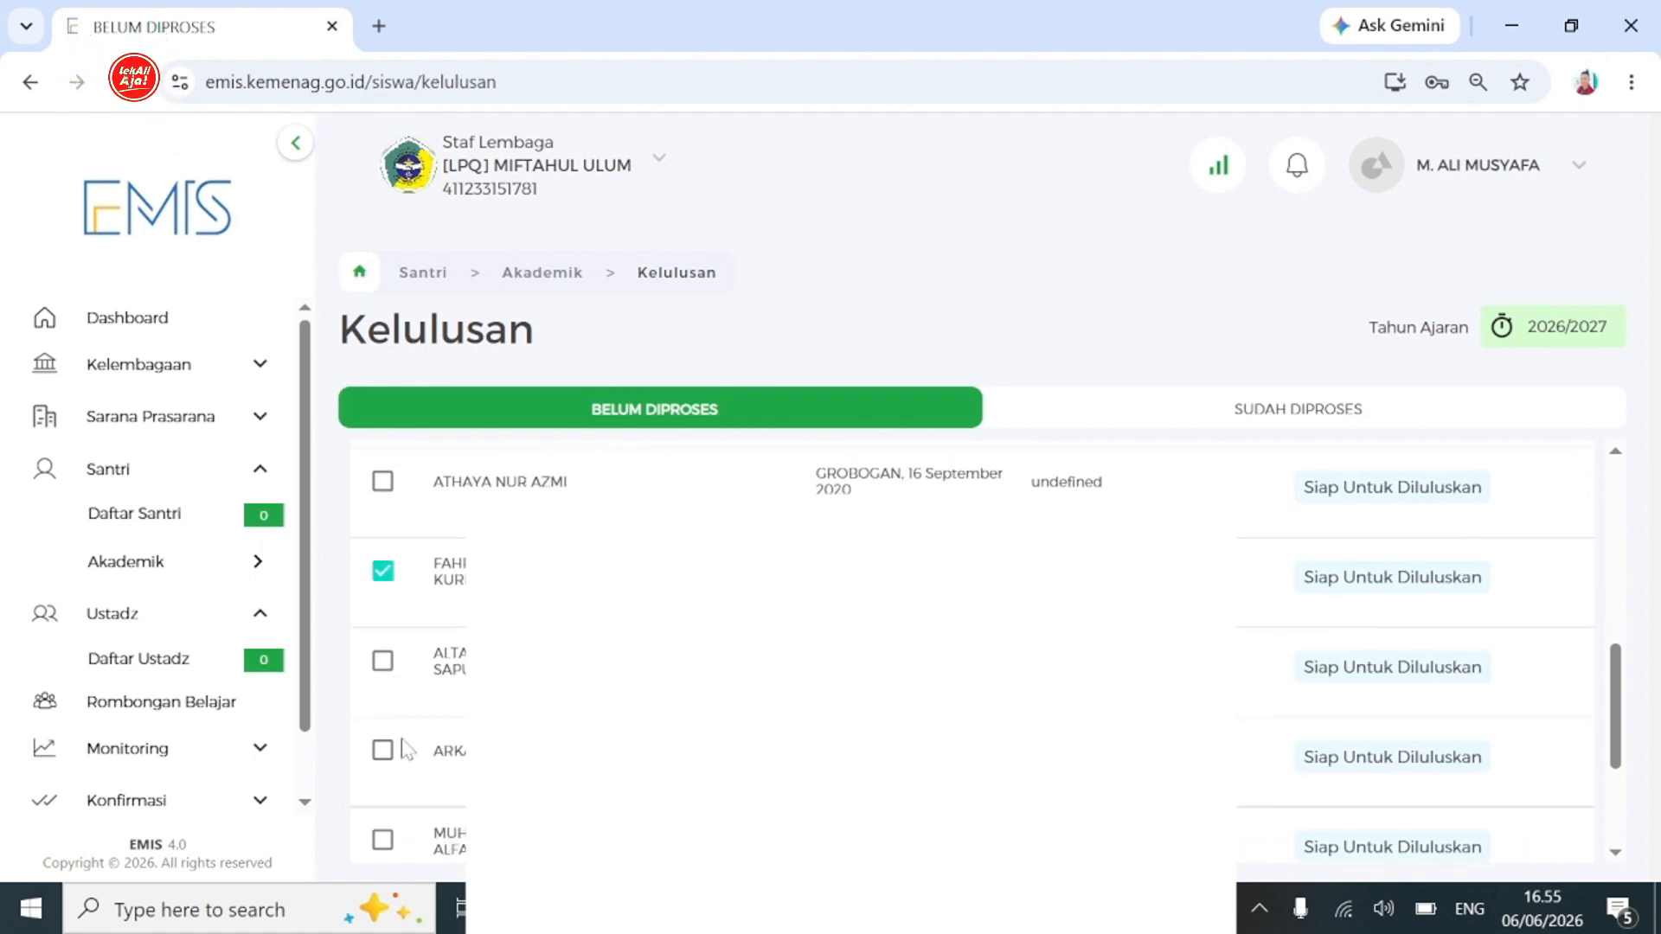
scroll(402, 746, down, 1)
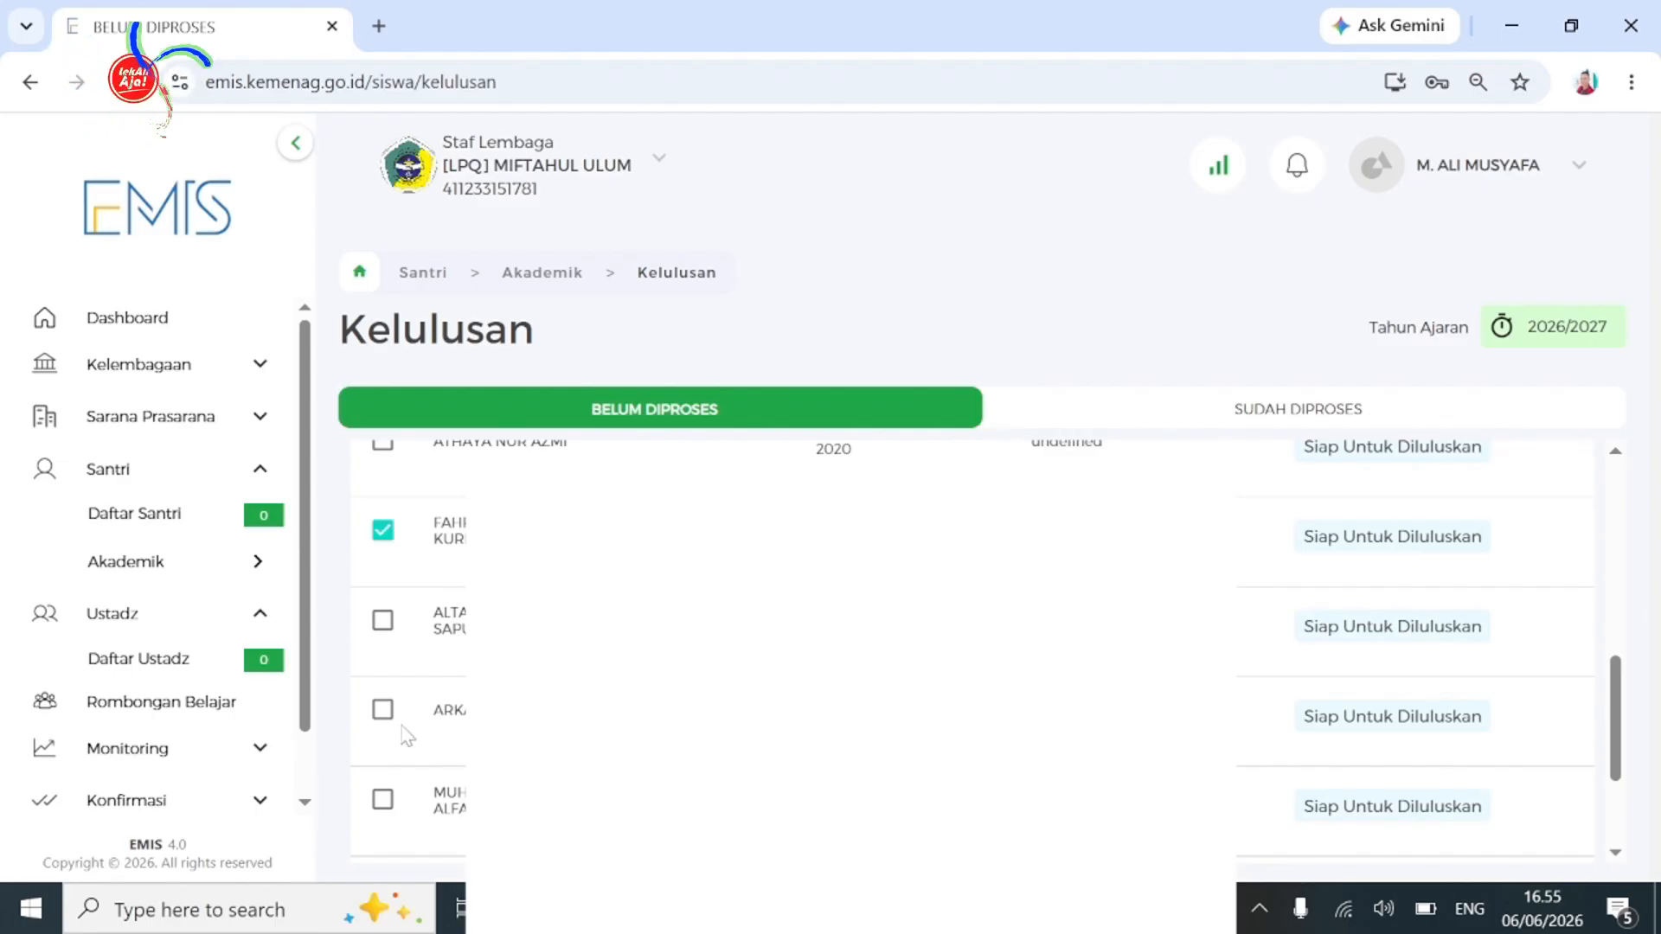
Add the tenth student of Kelompok B - 1 to the graduation selection.
scroll(407, 735, down, 2)
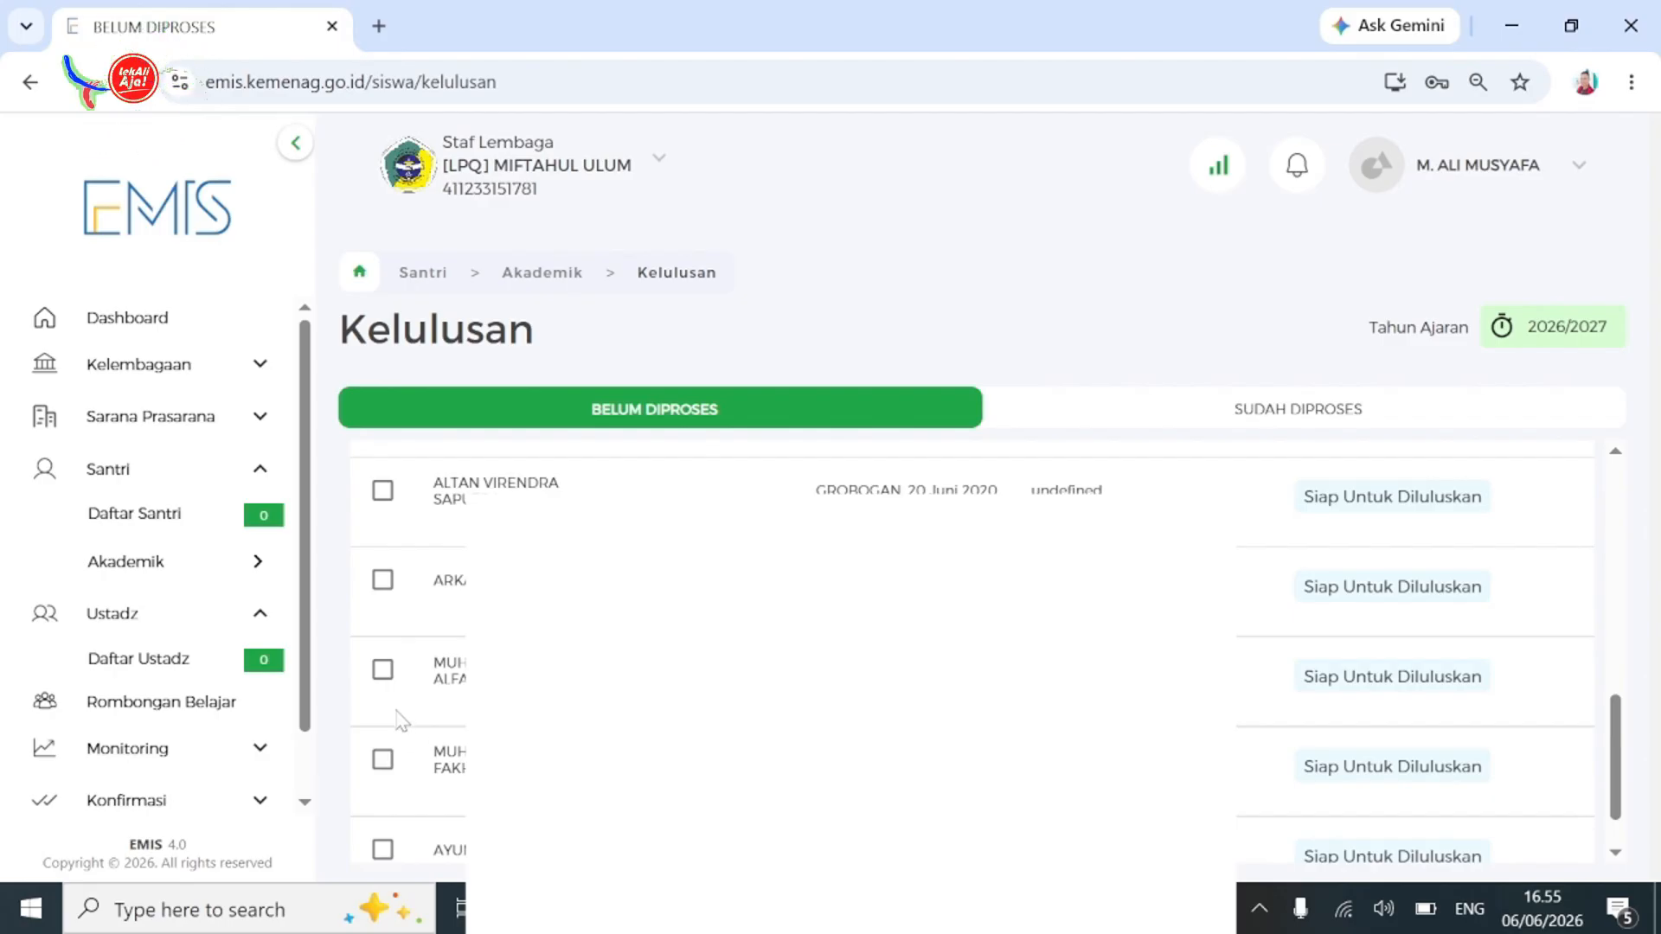
click(383, 672)
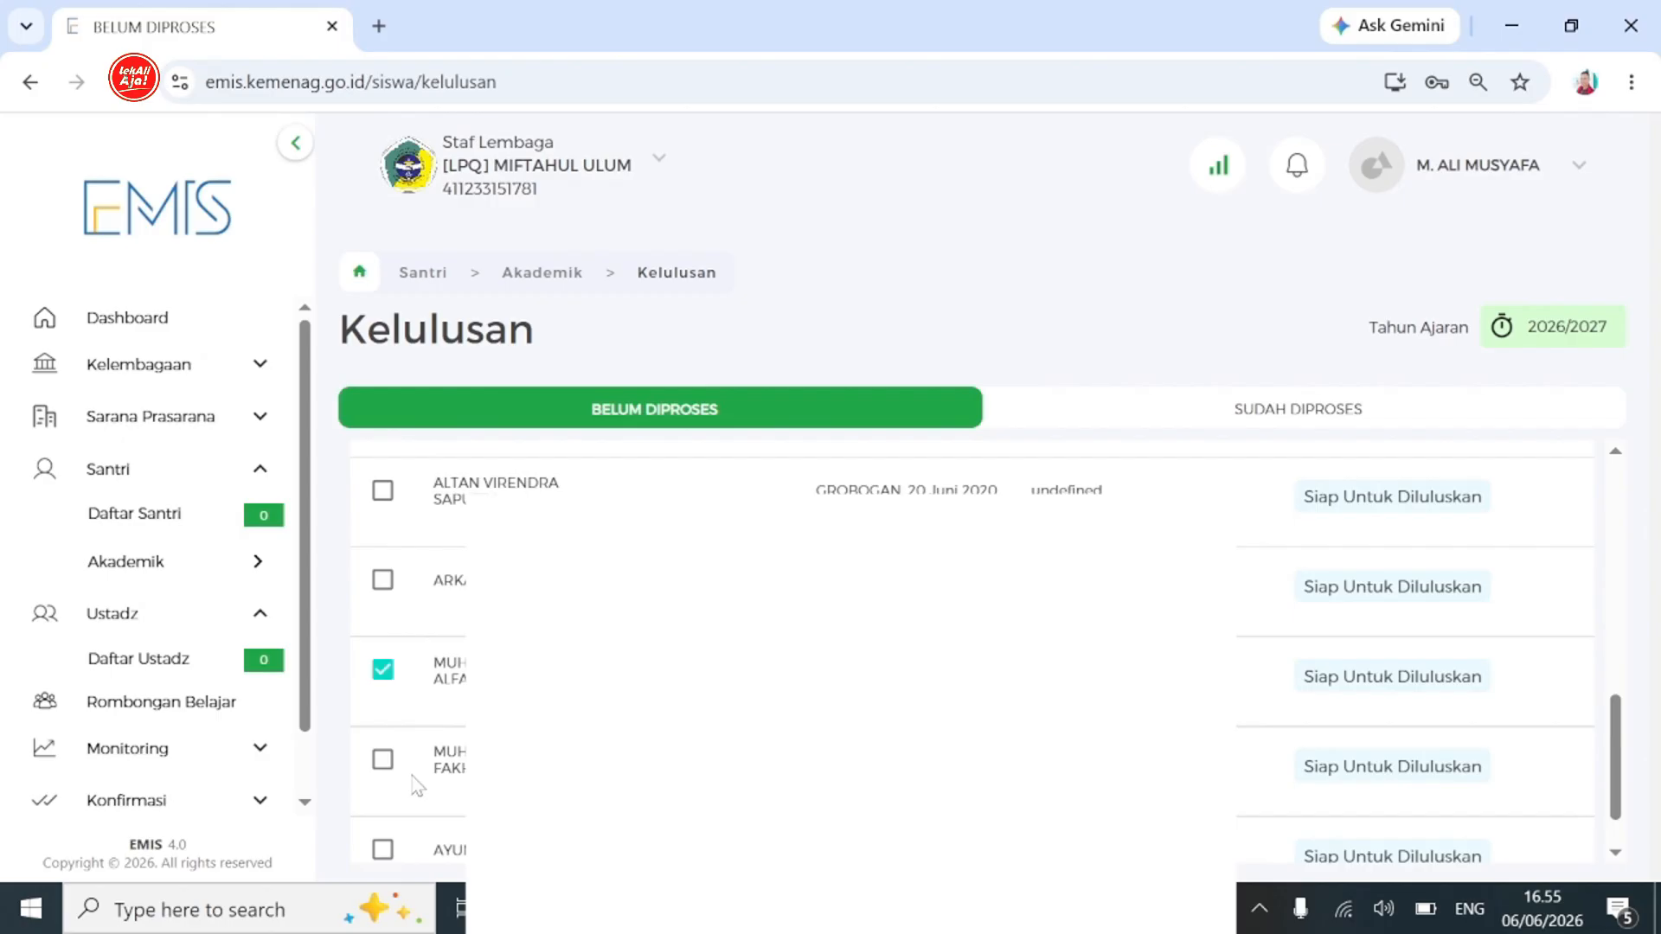
scroll(417, 787, down, 1)
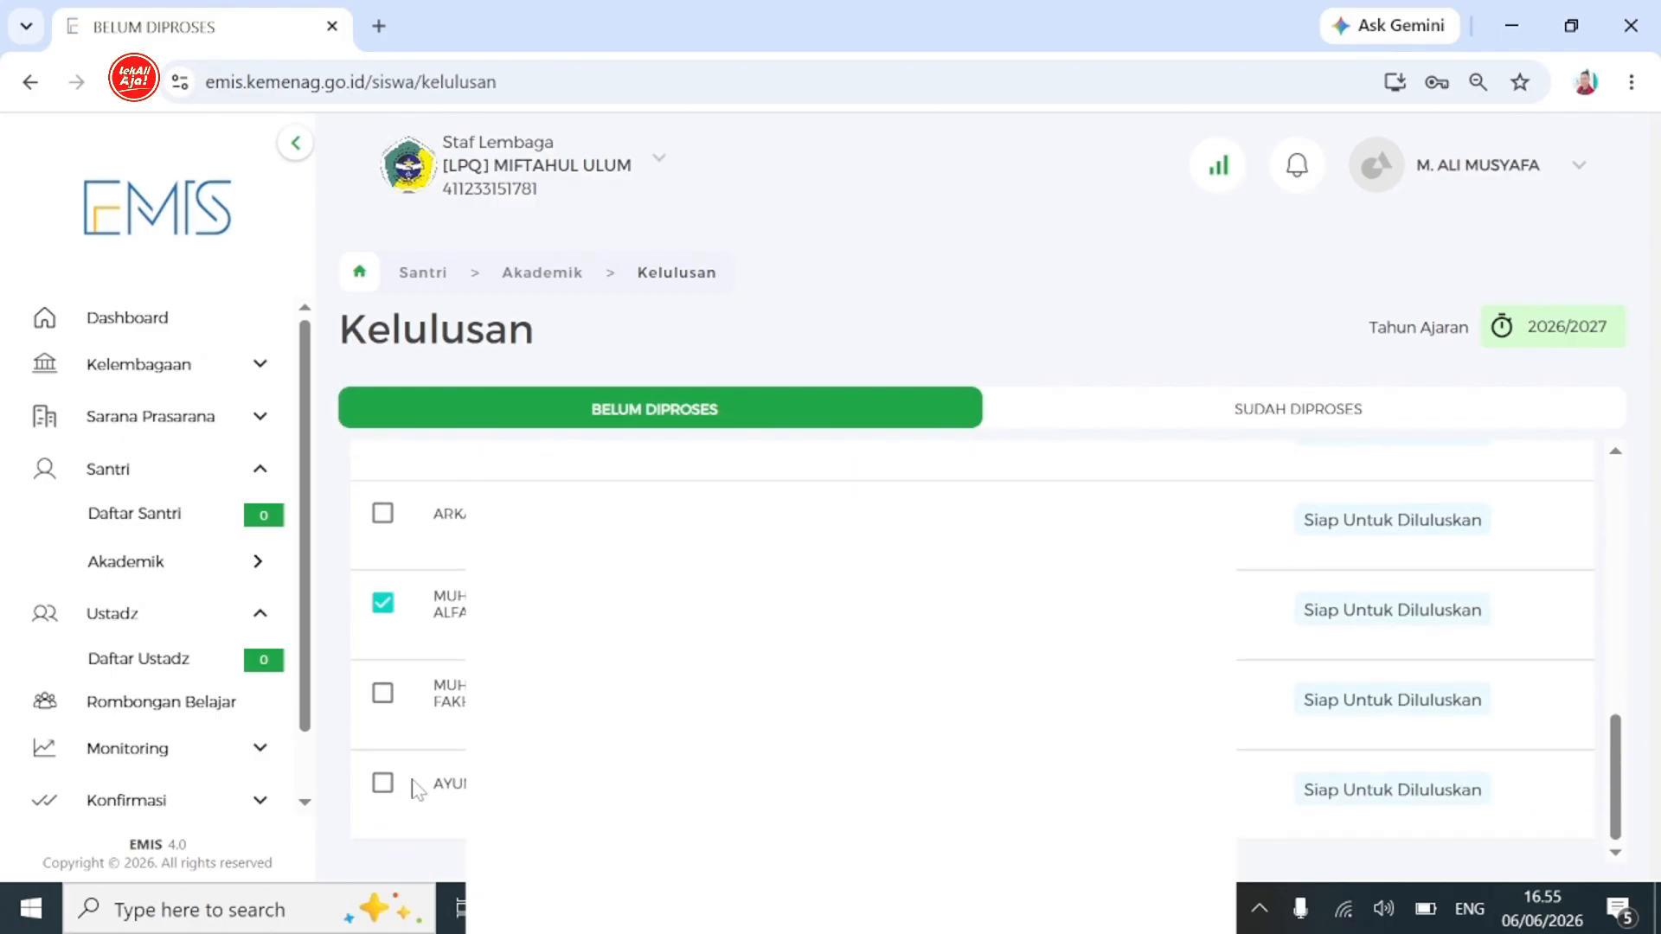
click(386, 787)
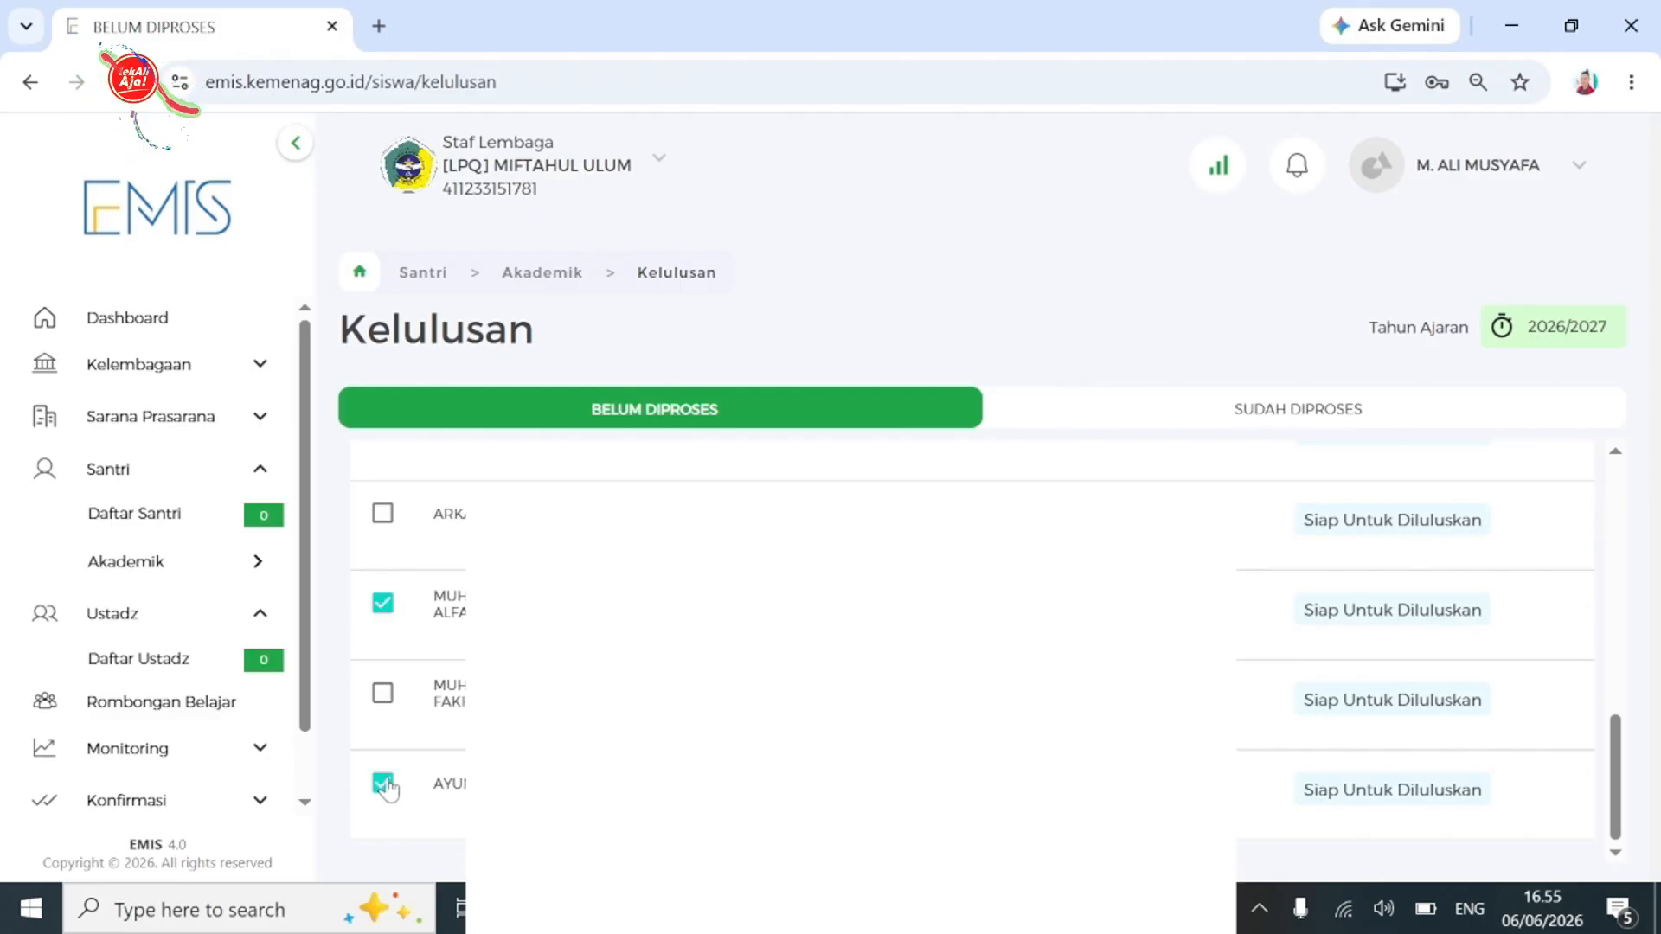
click(384, 785)
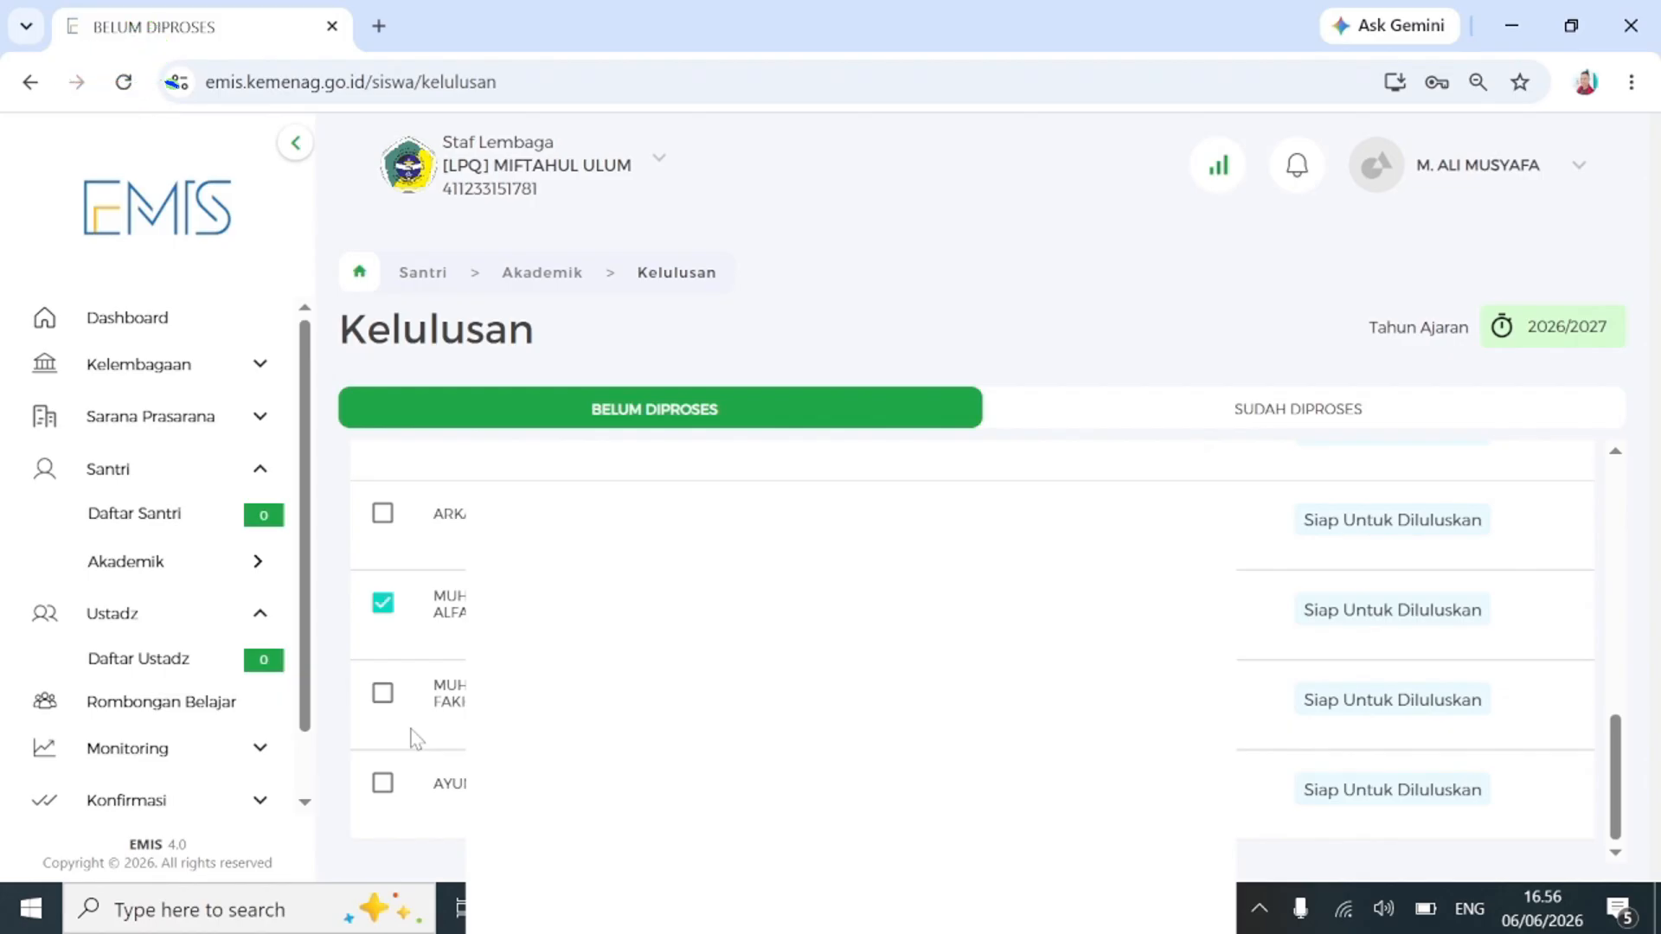
Examine the whole Kelompok B - 1 list to verify that only the graduating students are selected.
scroll(416, 738, up, 1)
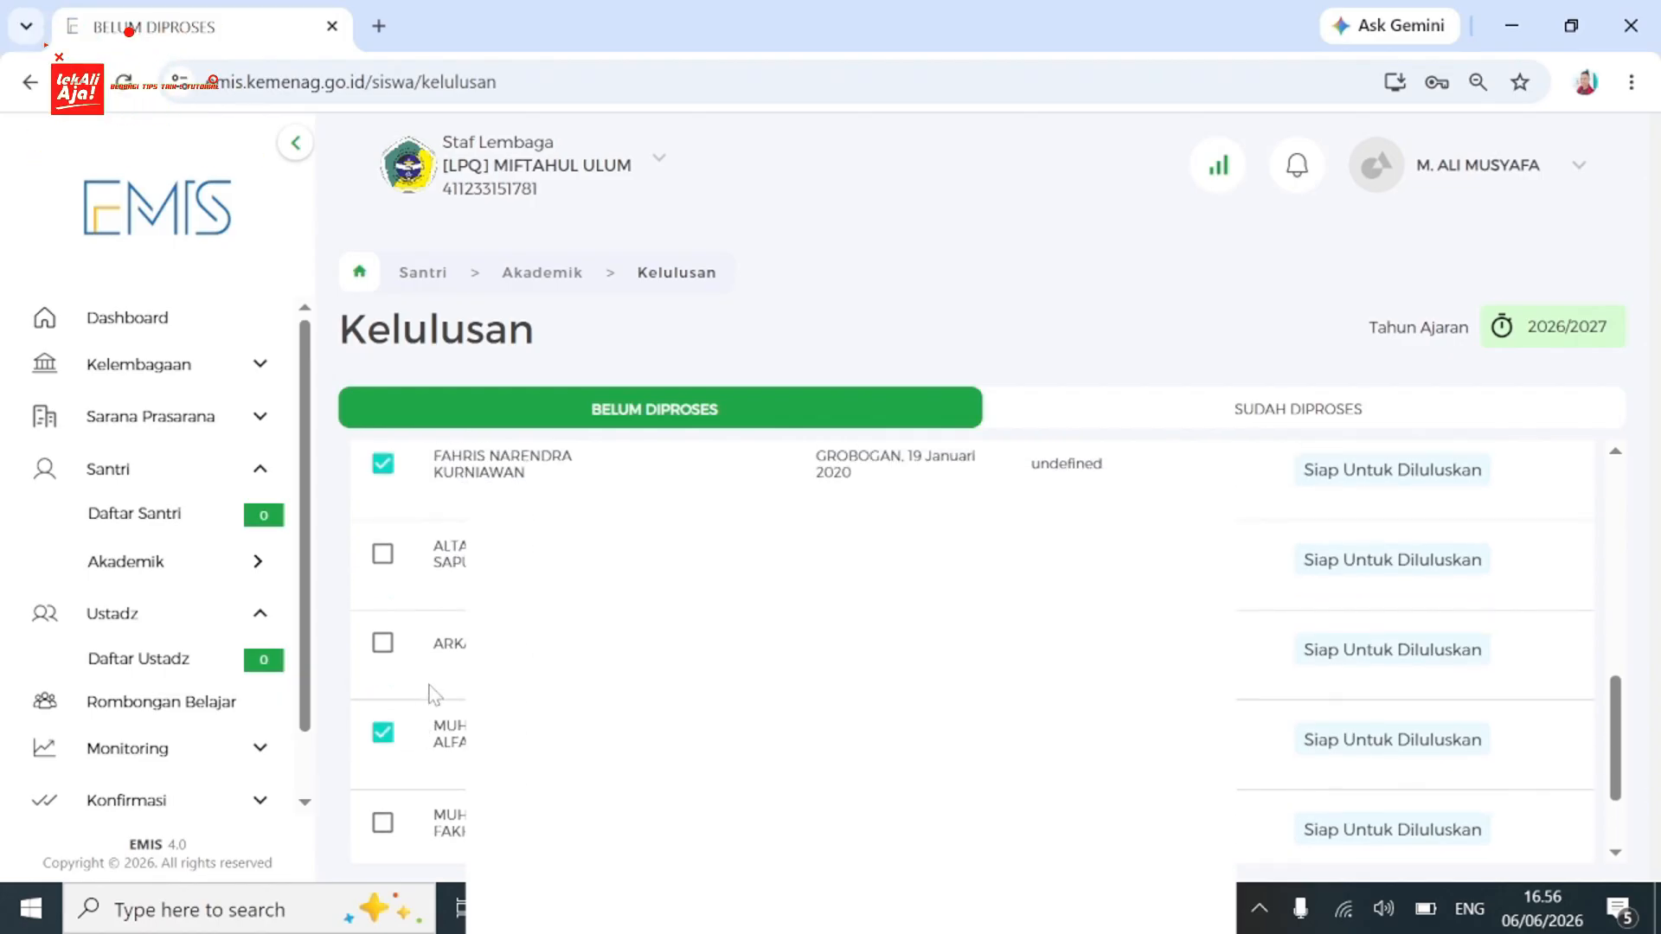
scroll(430, 690, up, 1)
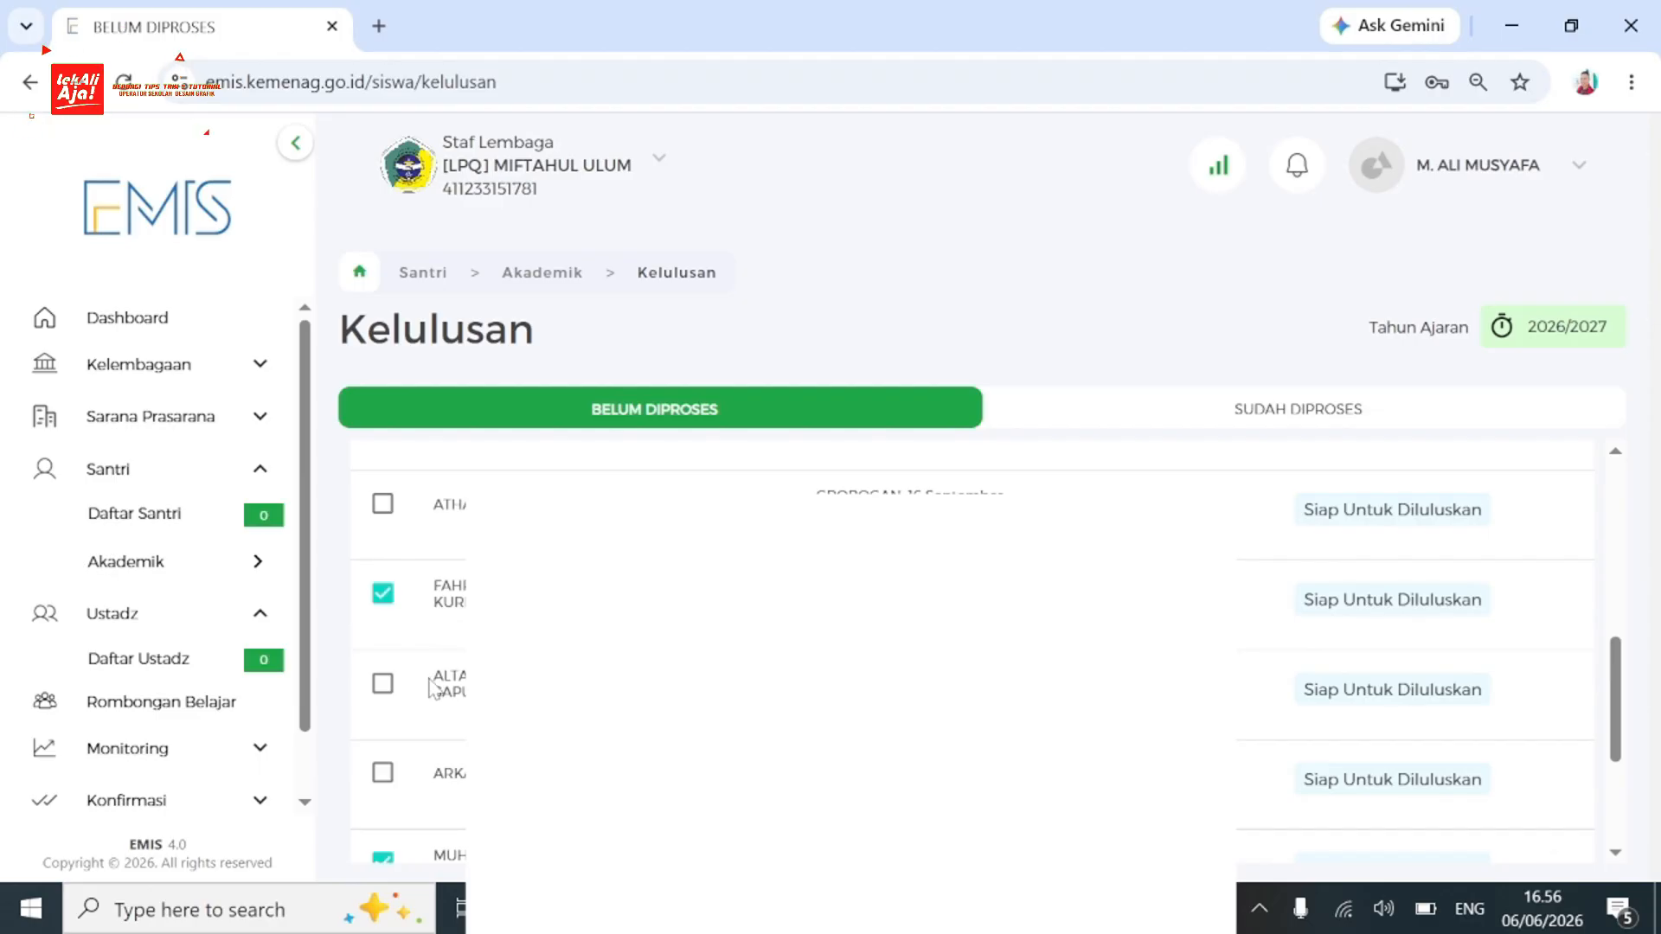
scroll(434, 689, up, 2)
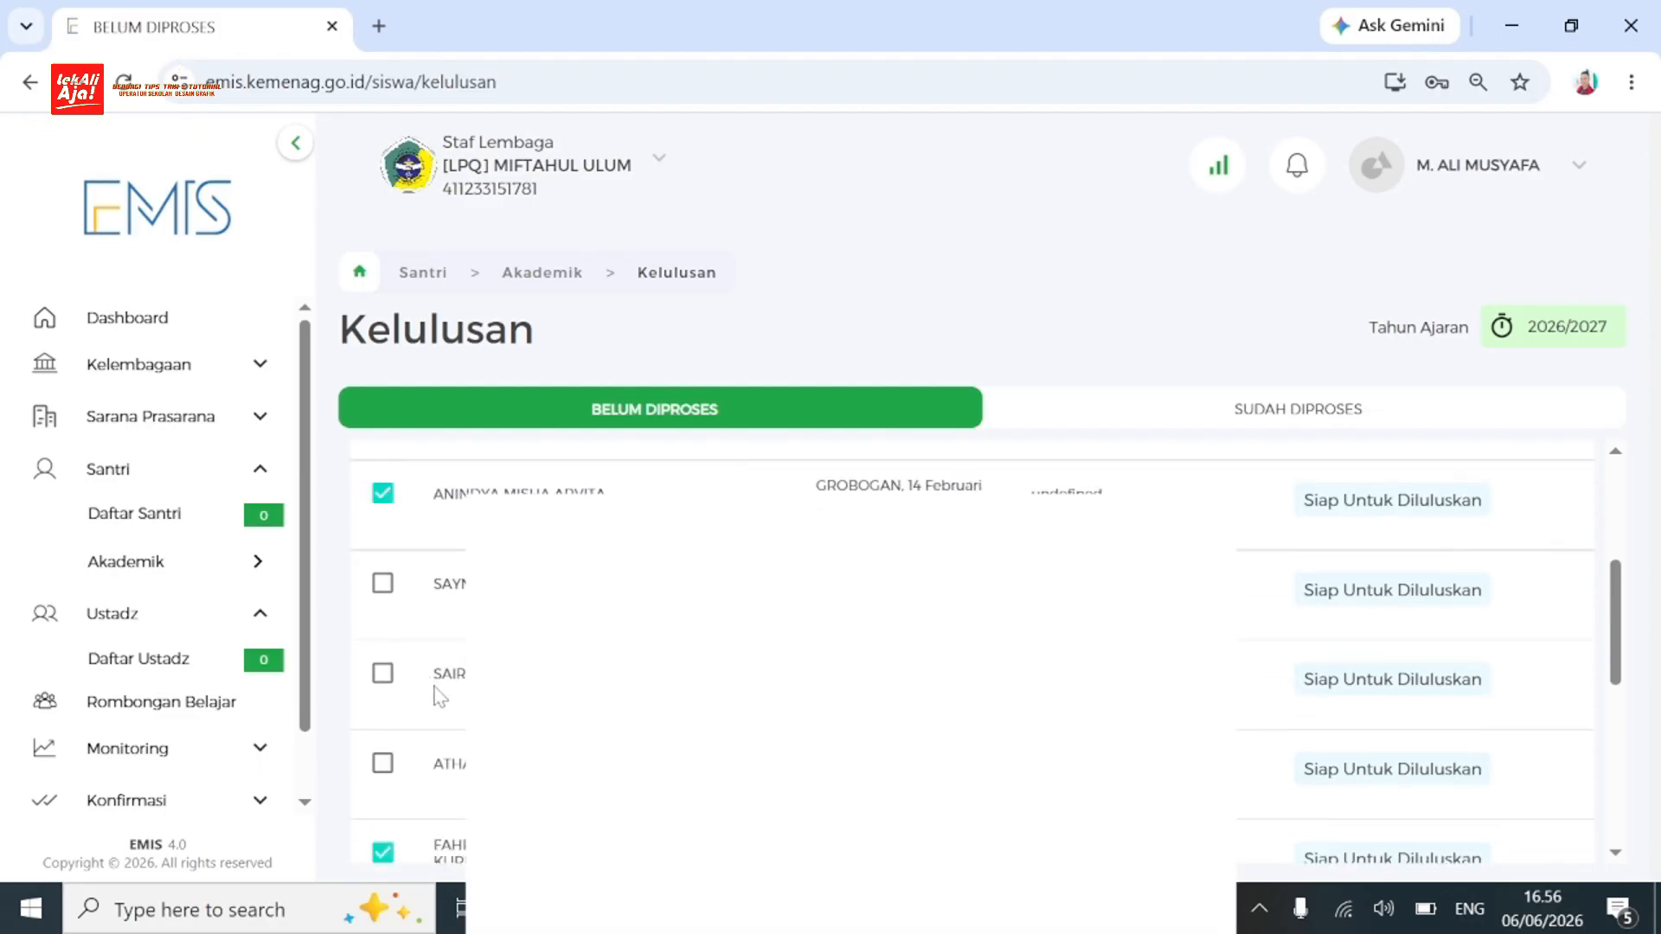
scroll(439, 696, up, 3)
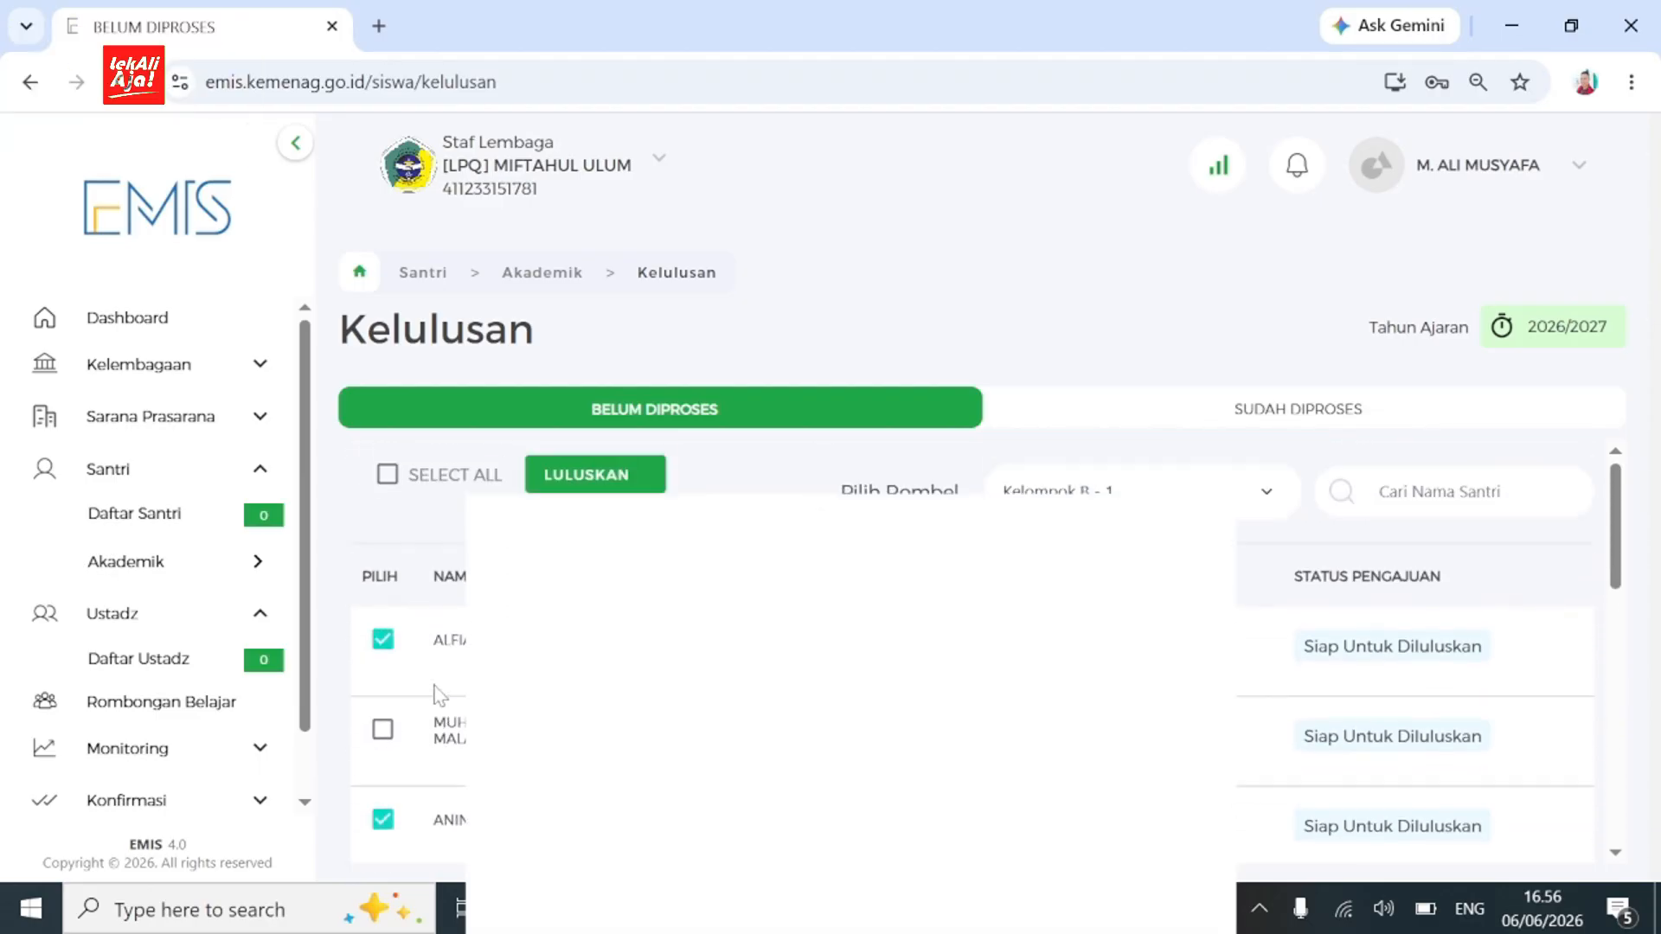
scroll(437, 692, down, 5)
scroll(432, 689, up, 5)
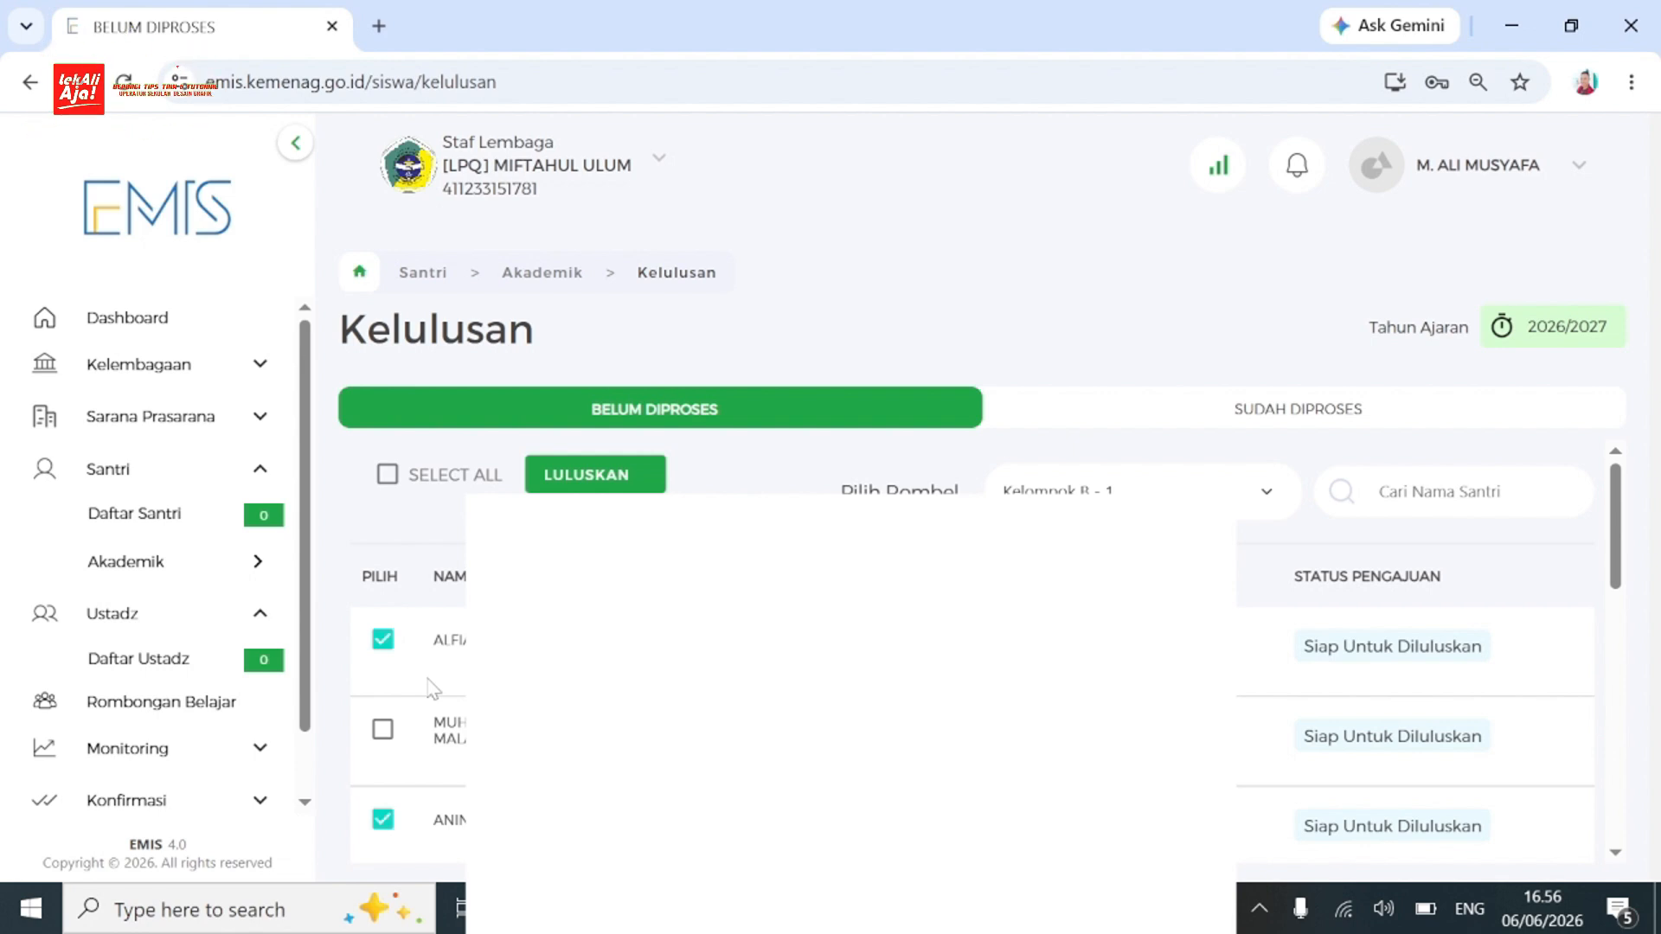
scroll(429, 688, down, 5)
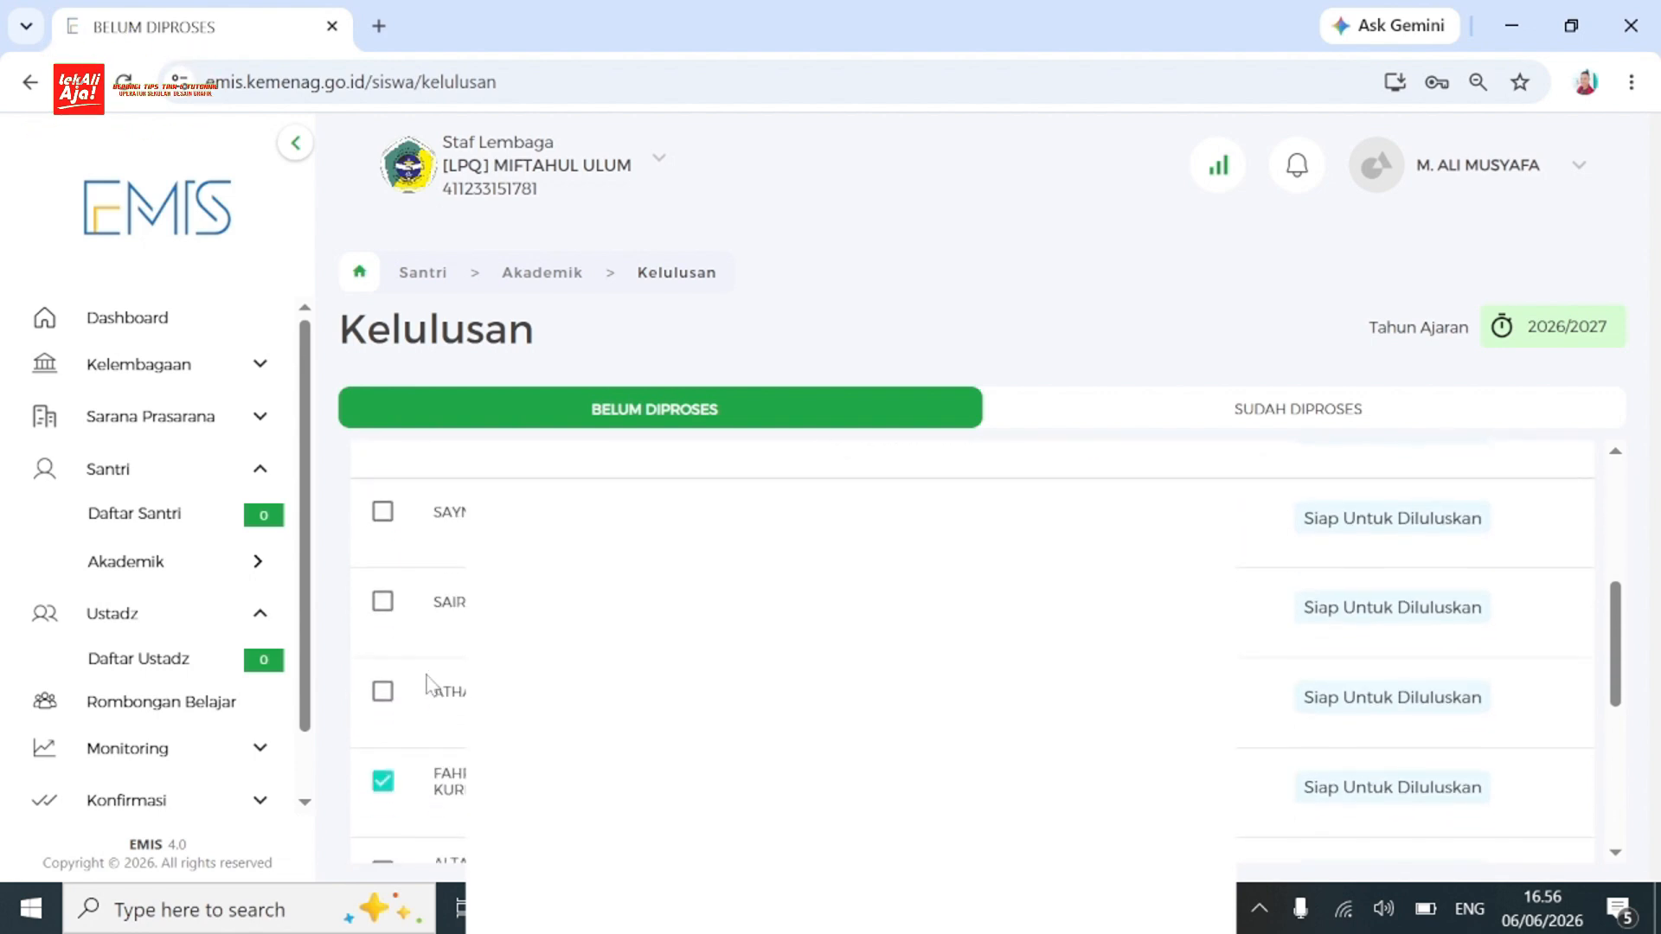
scroll(430, 685, down, 3)
scroll(430, 683, up, 1)
scroll(430, 679, down, 3)
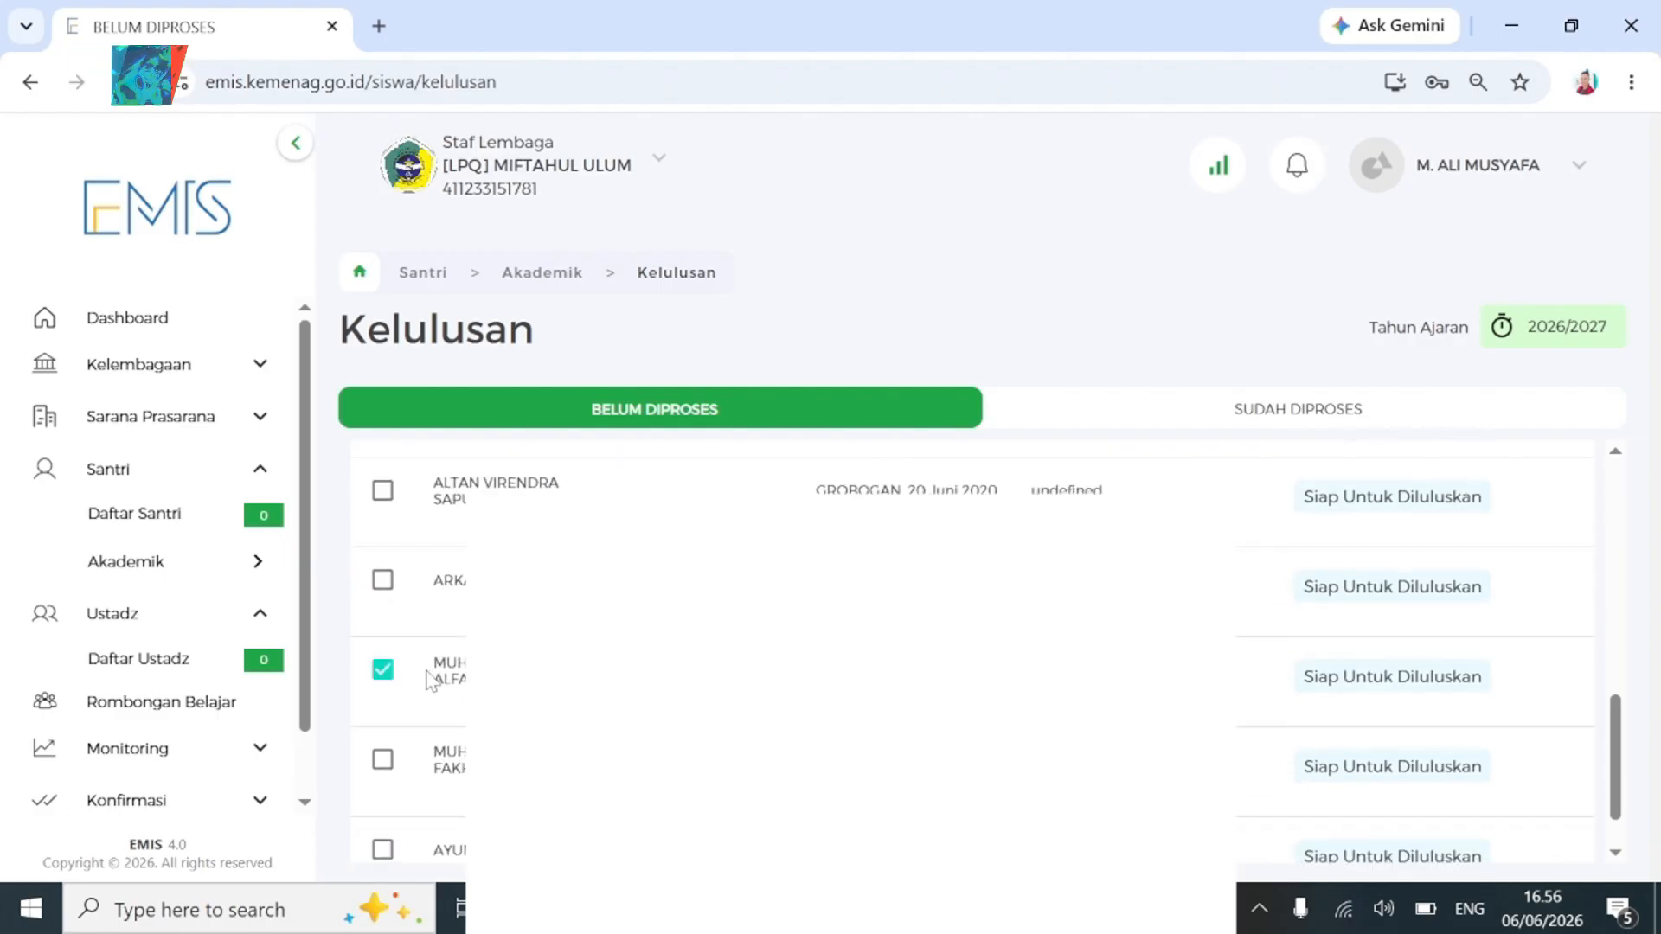
scroll(430, 679, down, 2)
scroll(430, 683, up, 10)
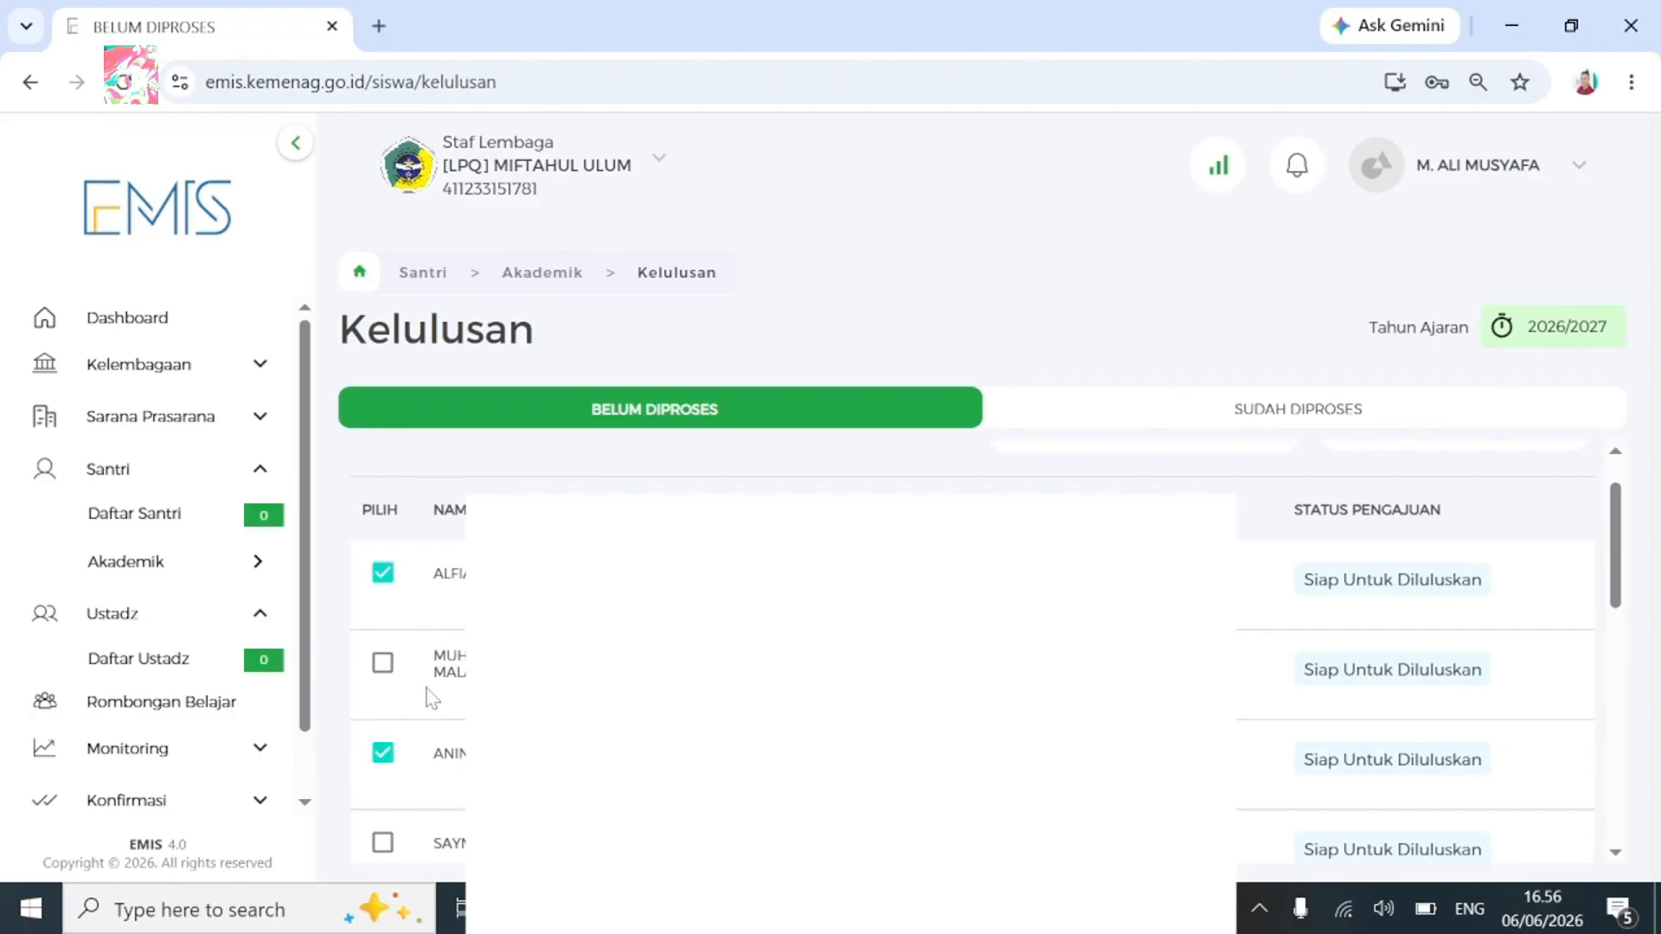
scroll(452, 733, down, 2)
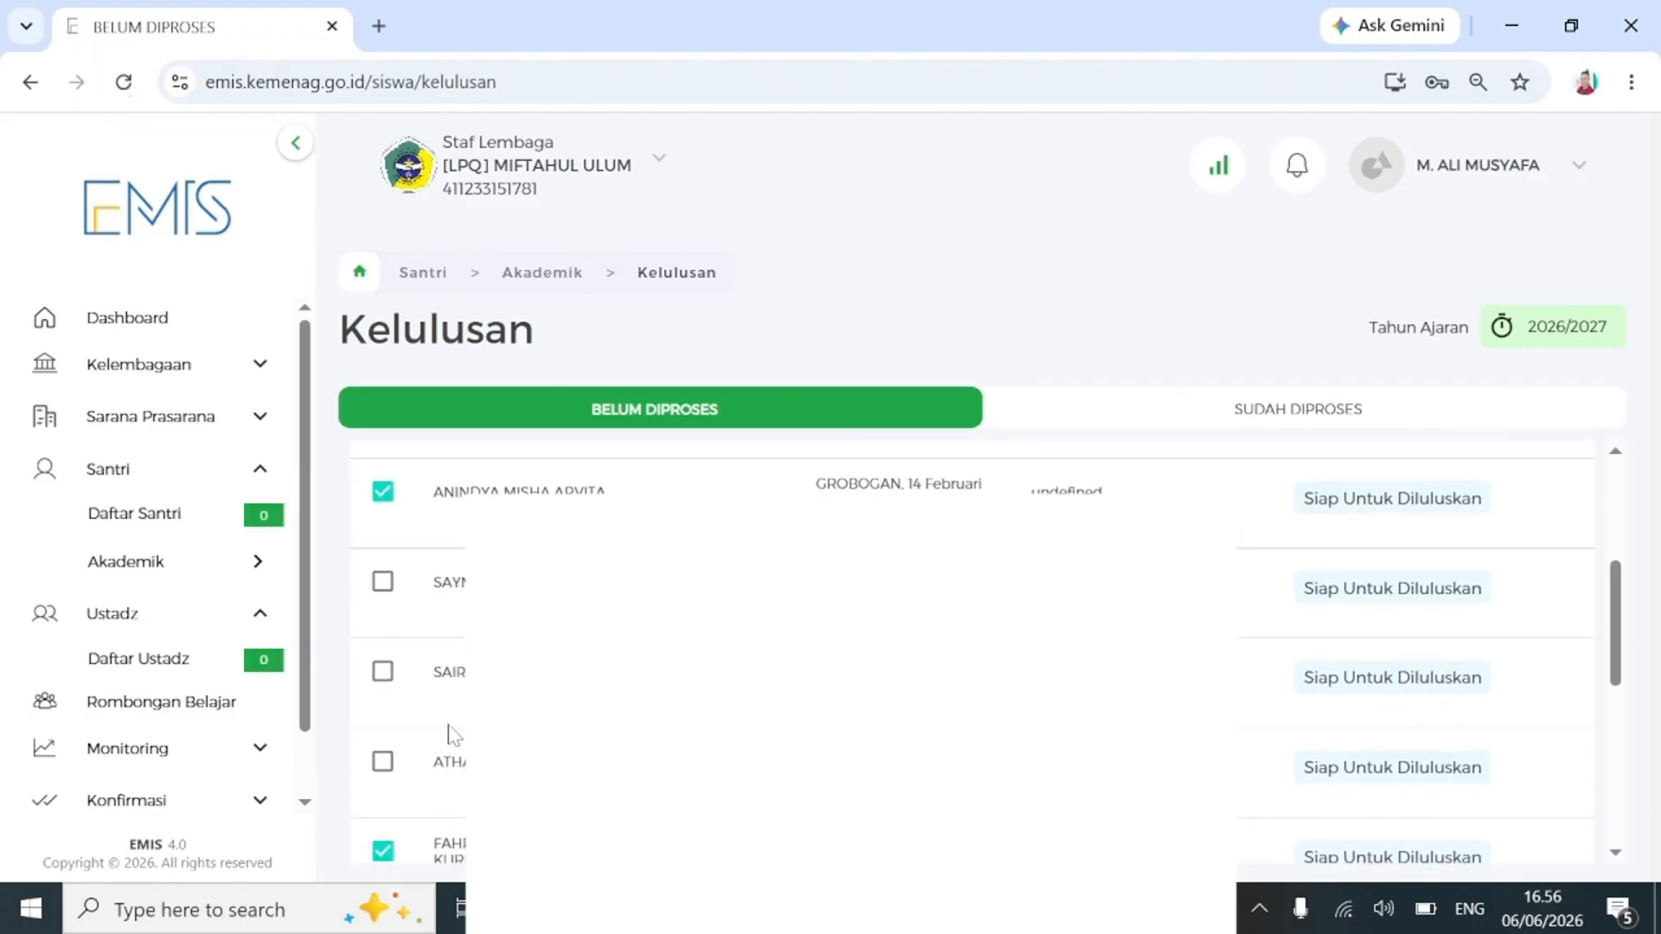
scroll(451, 733, down, 5)
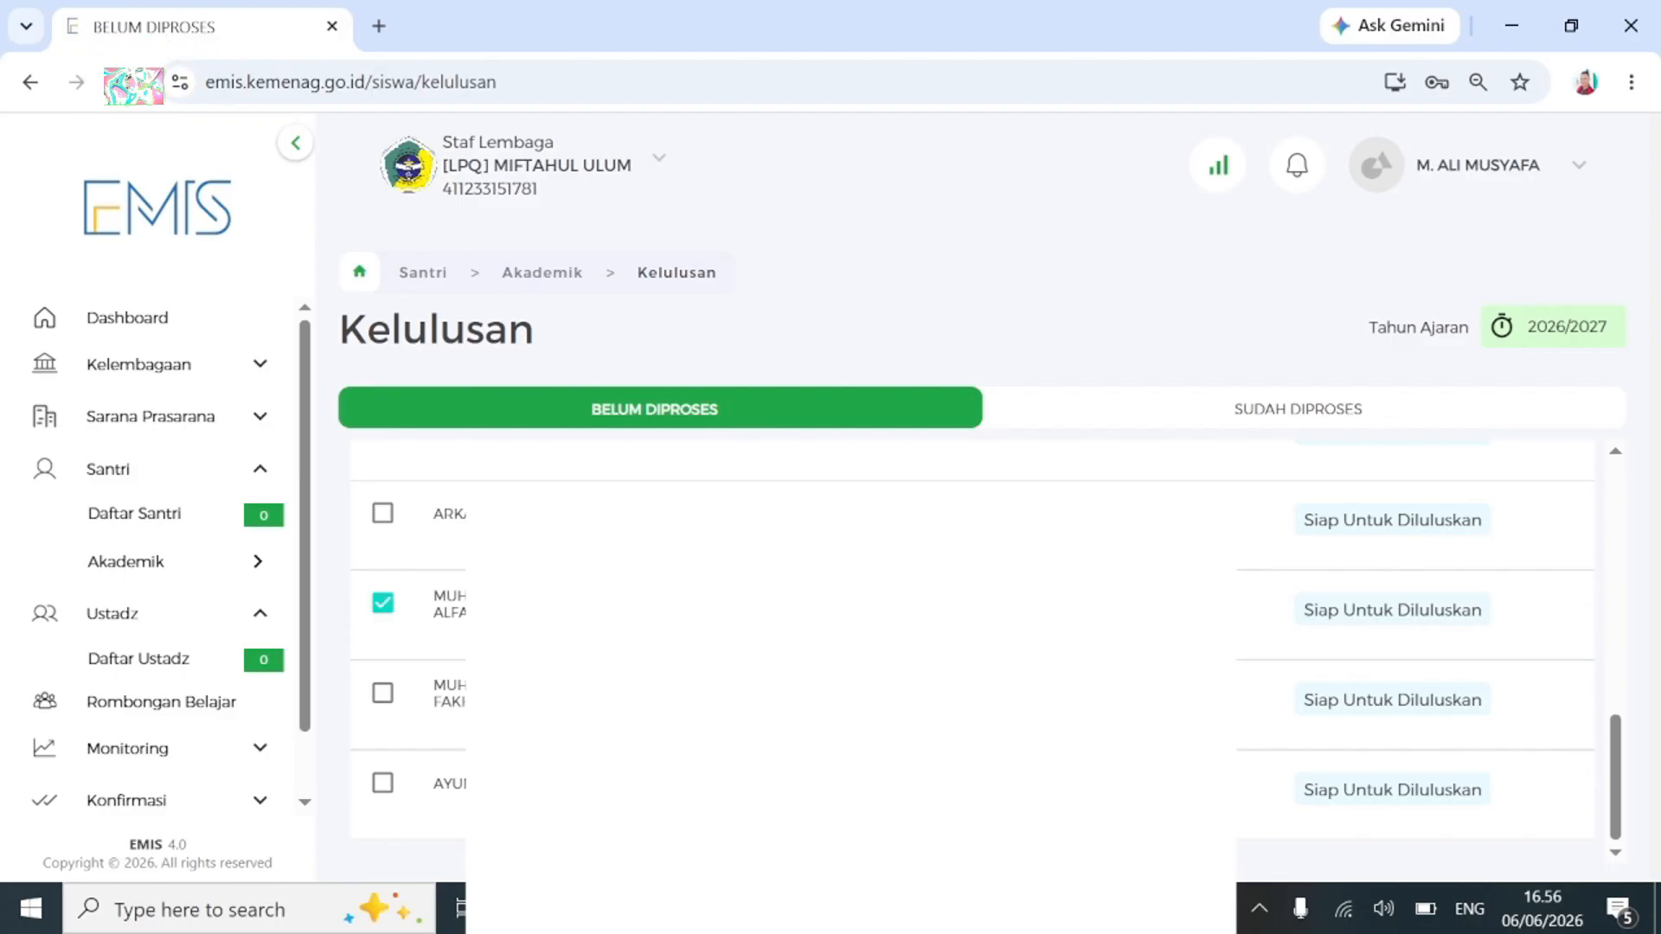
scroll(1384, 658, up, 5)
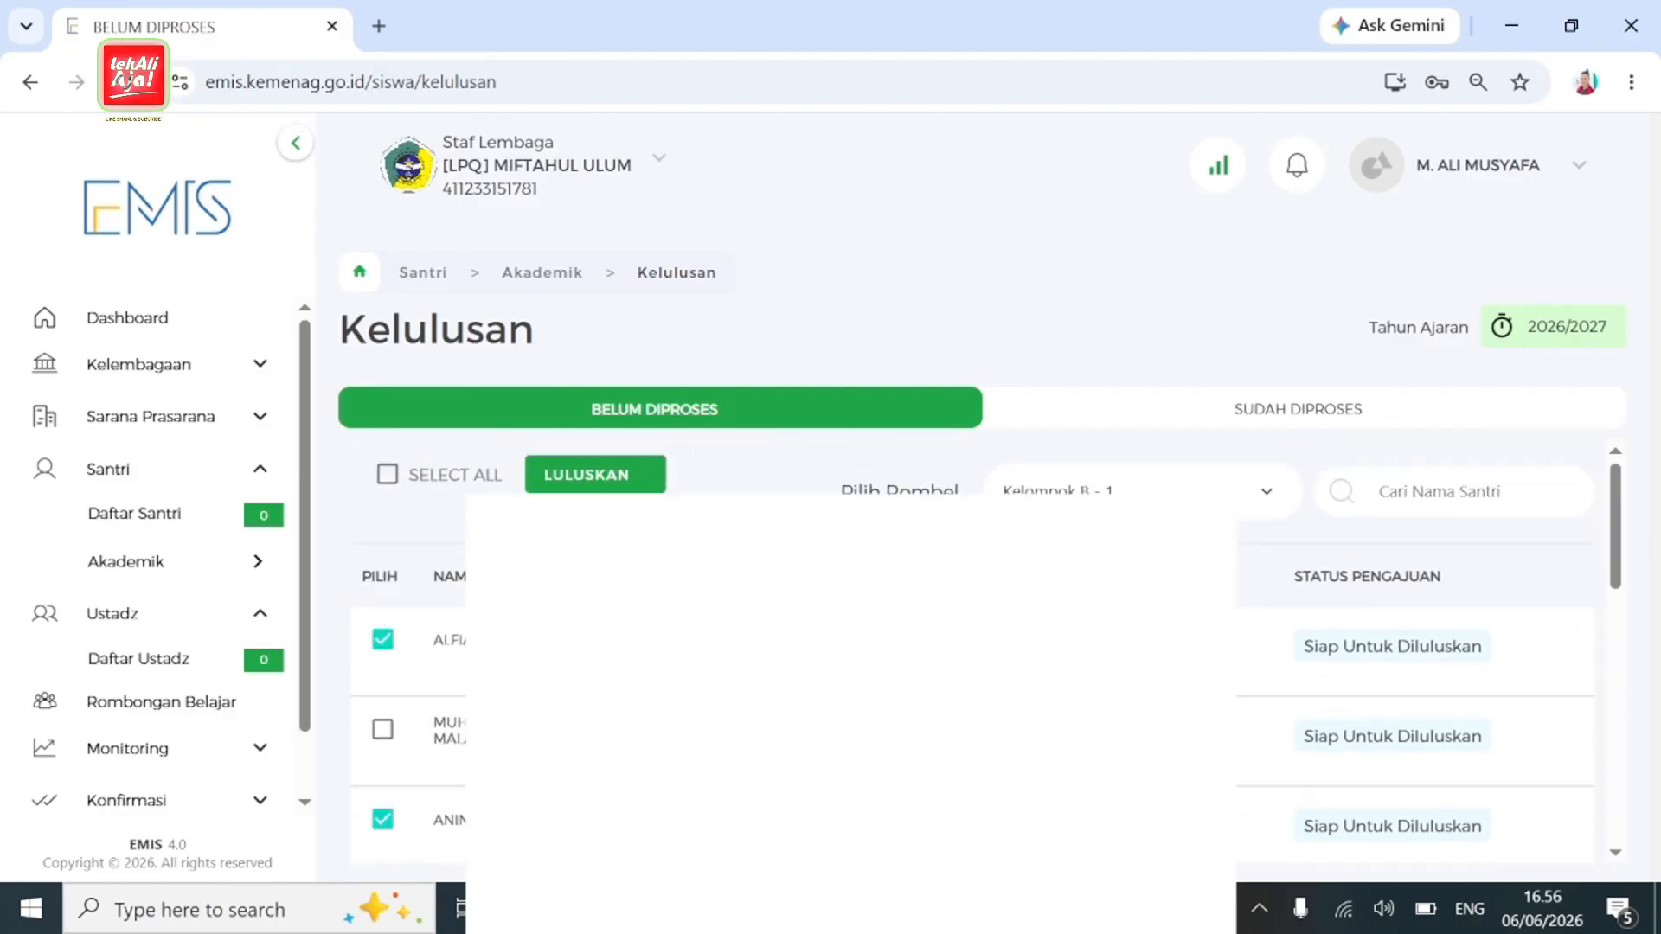
Graduate the selected Kelompok B - 1 students and open the Rombongan Belajar page for 2026/2027 Ganjil.
click(593, 475)
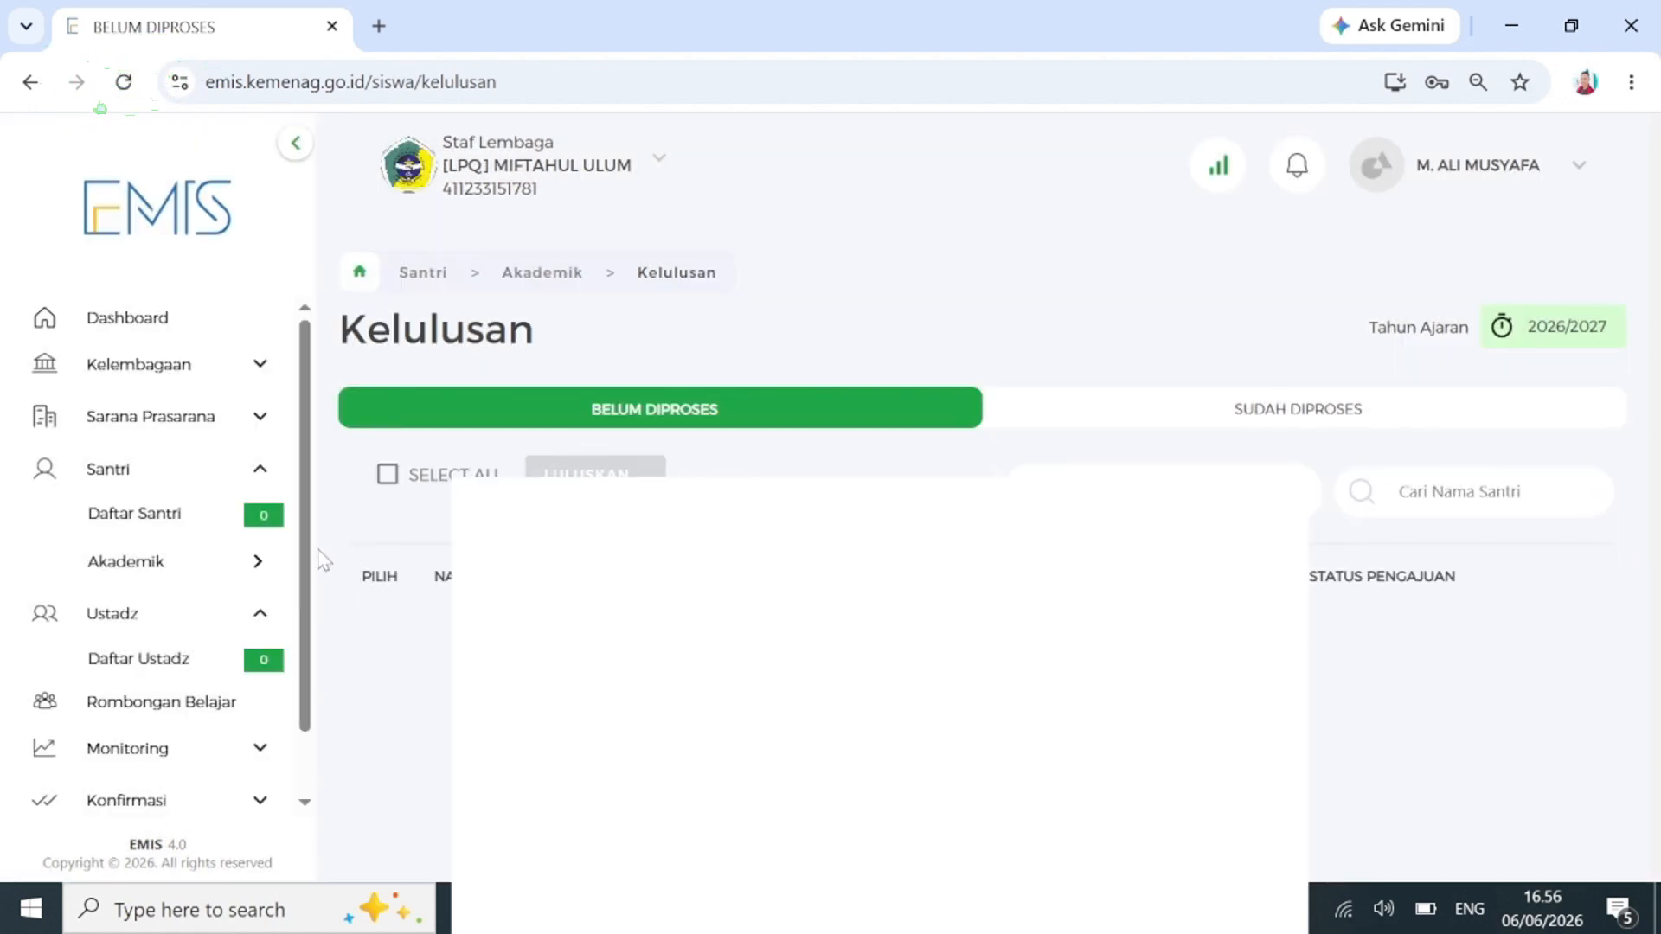
scroll(325, 561, down, 2)
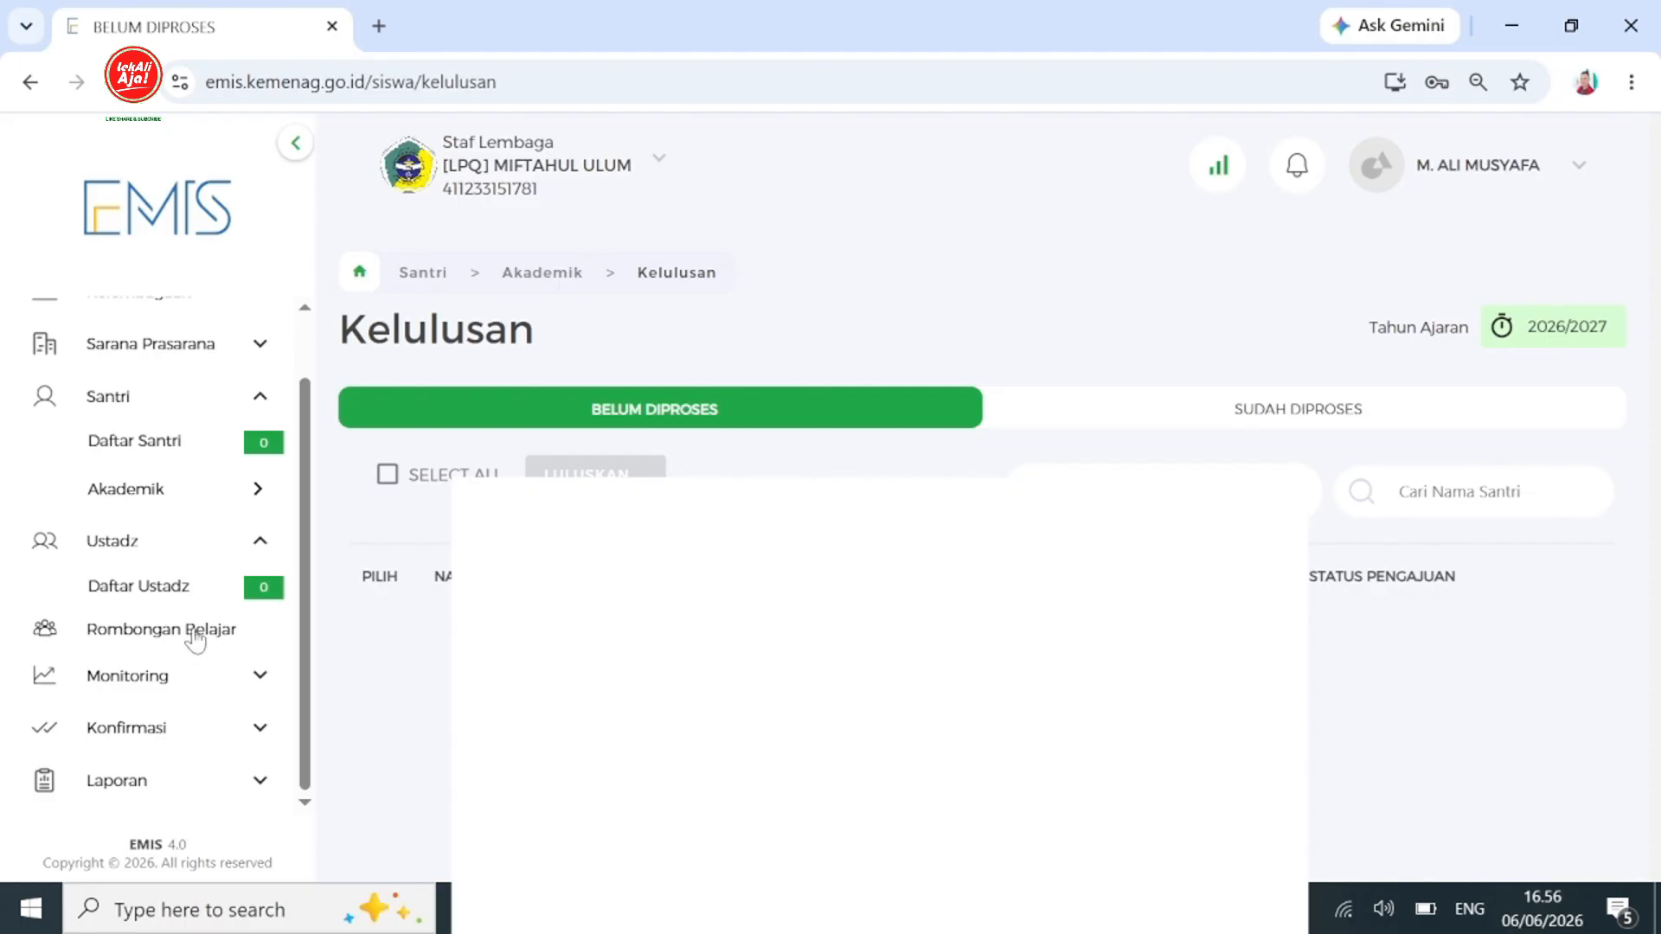
click(195, 639)
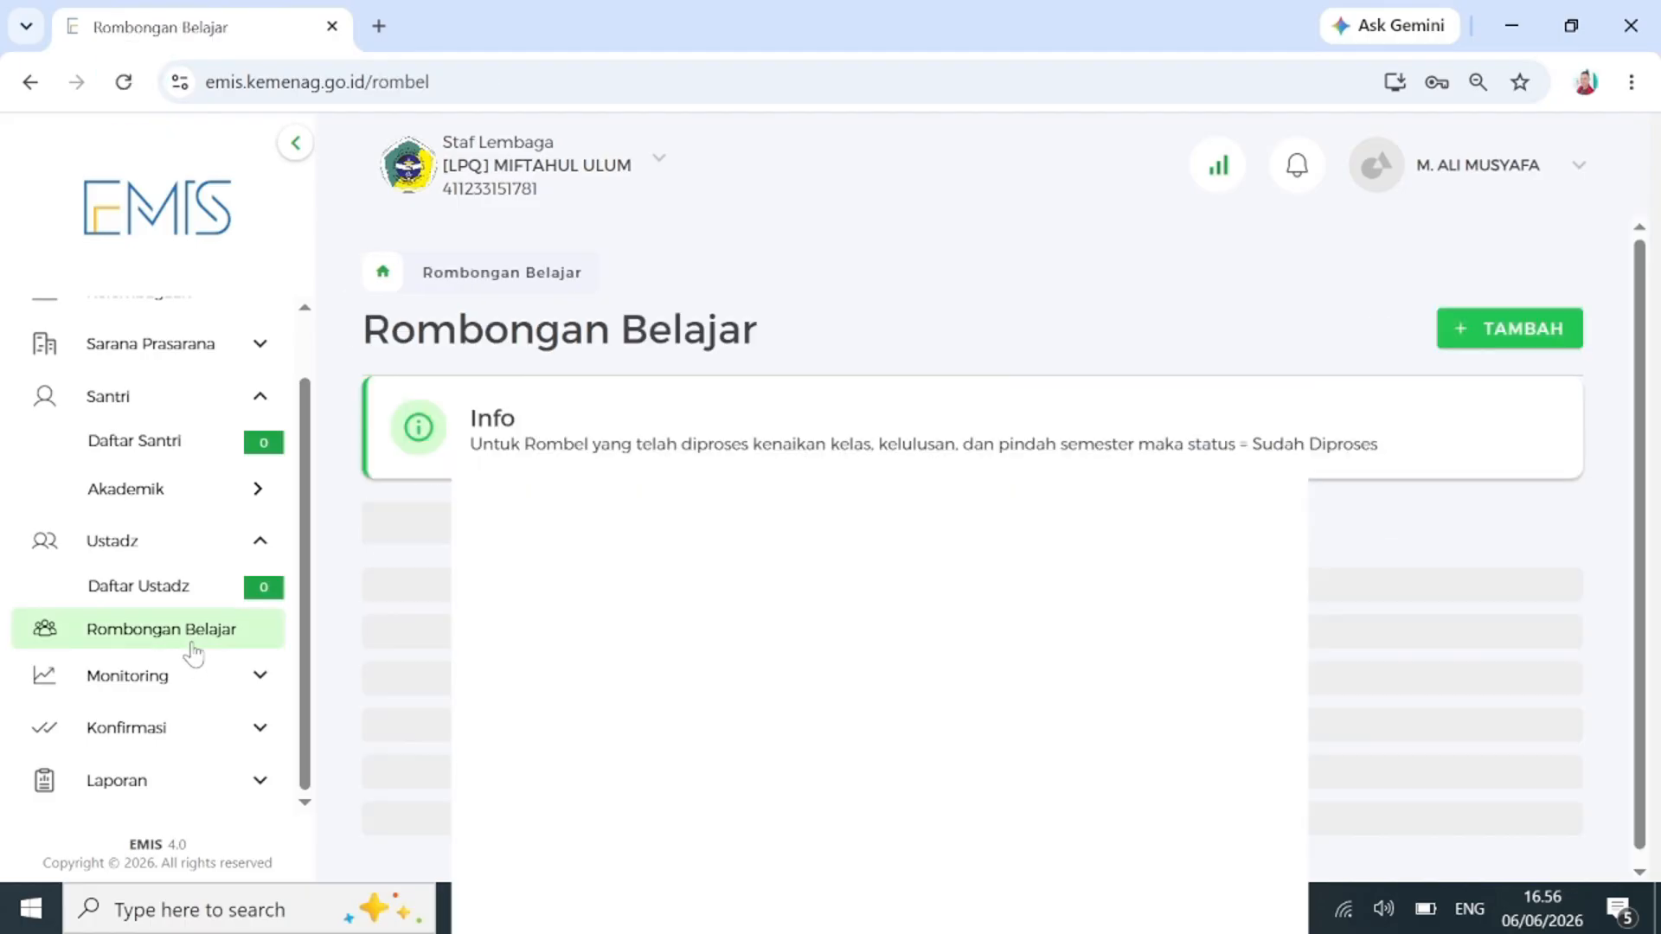
click(514, 532)
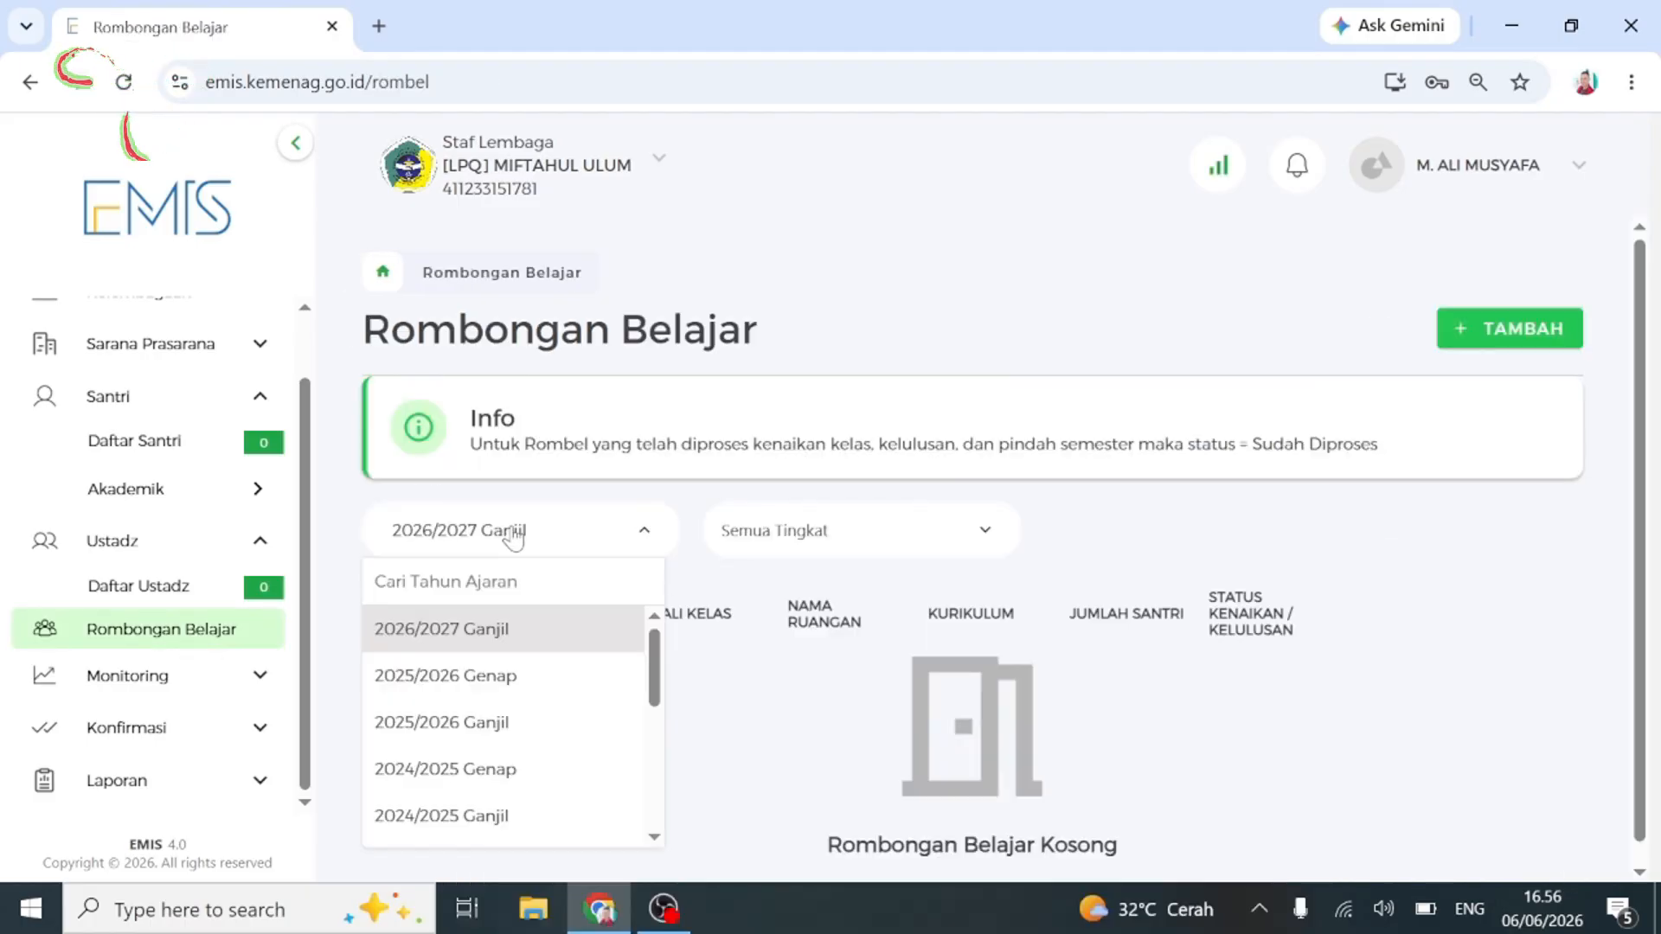
click(514, 532)
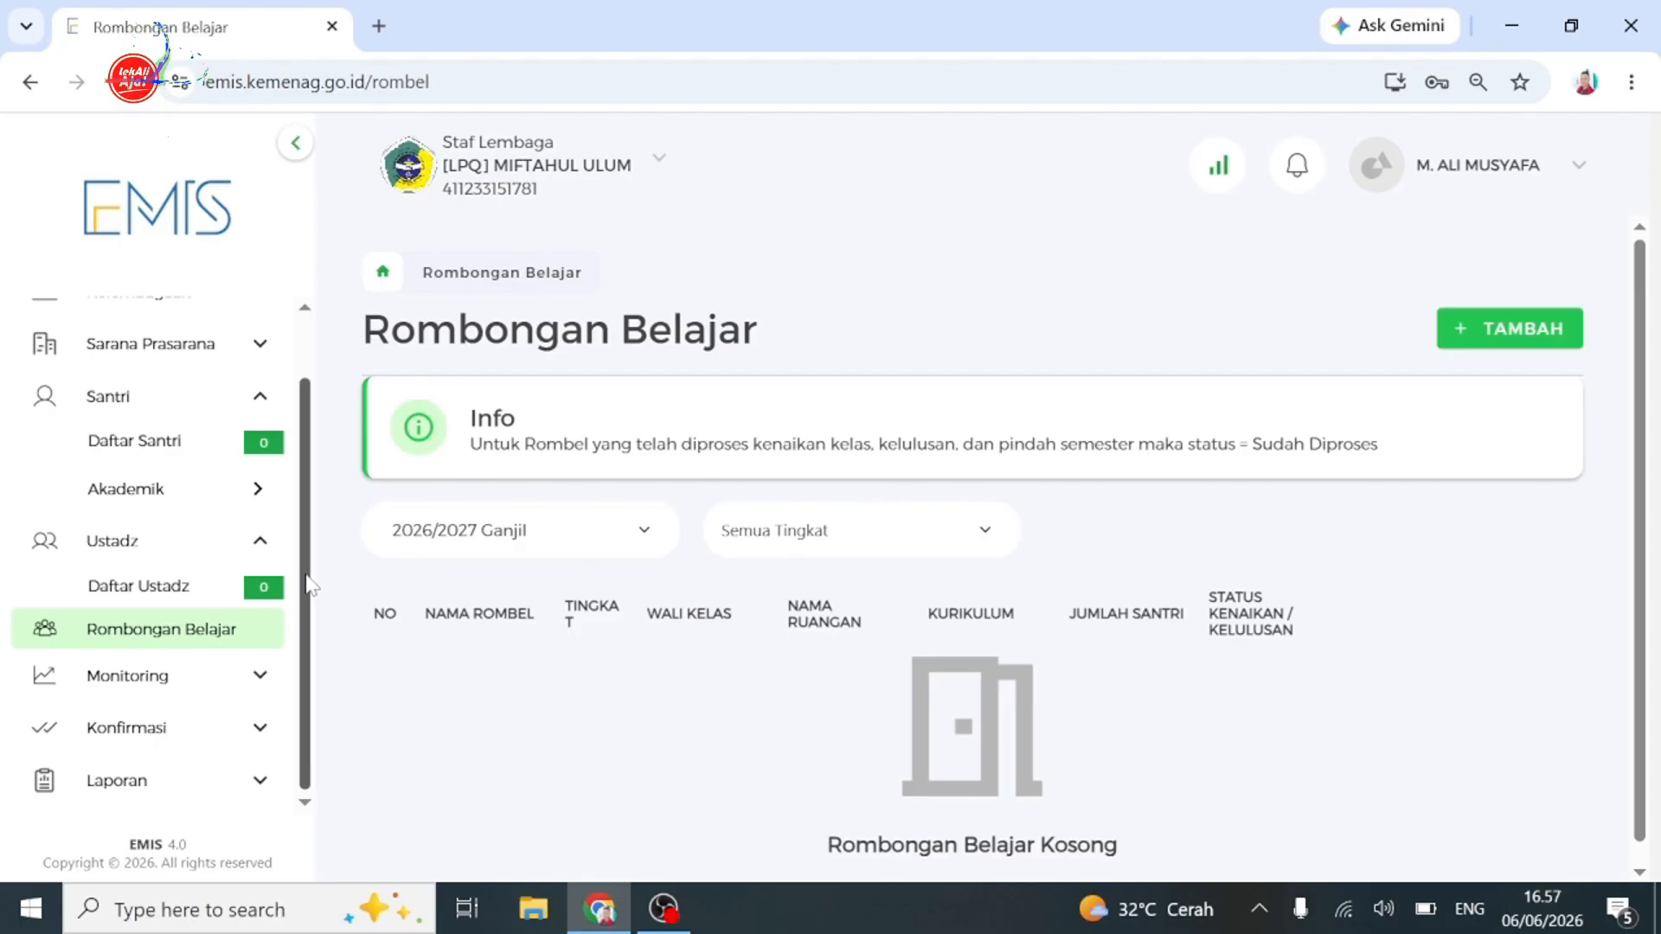
drag(307, 582, 300, 524)
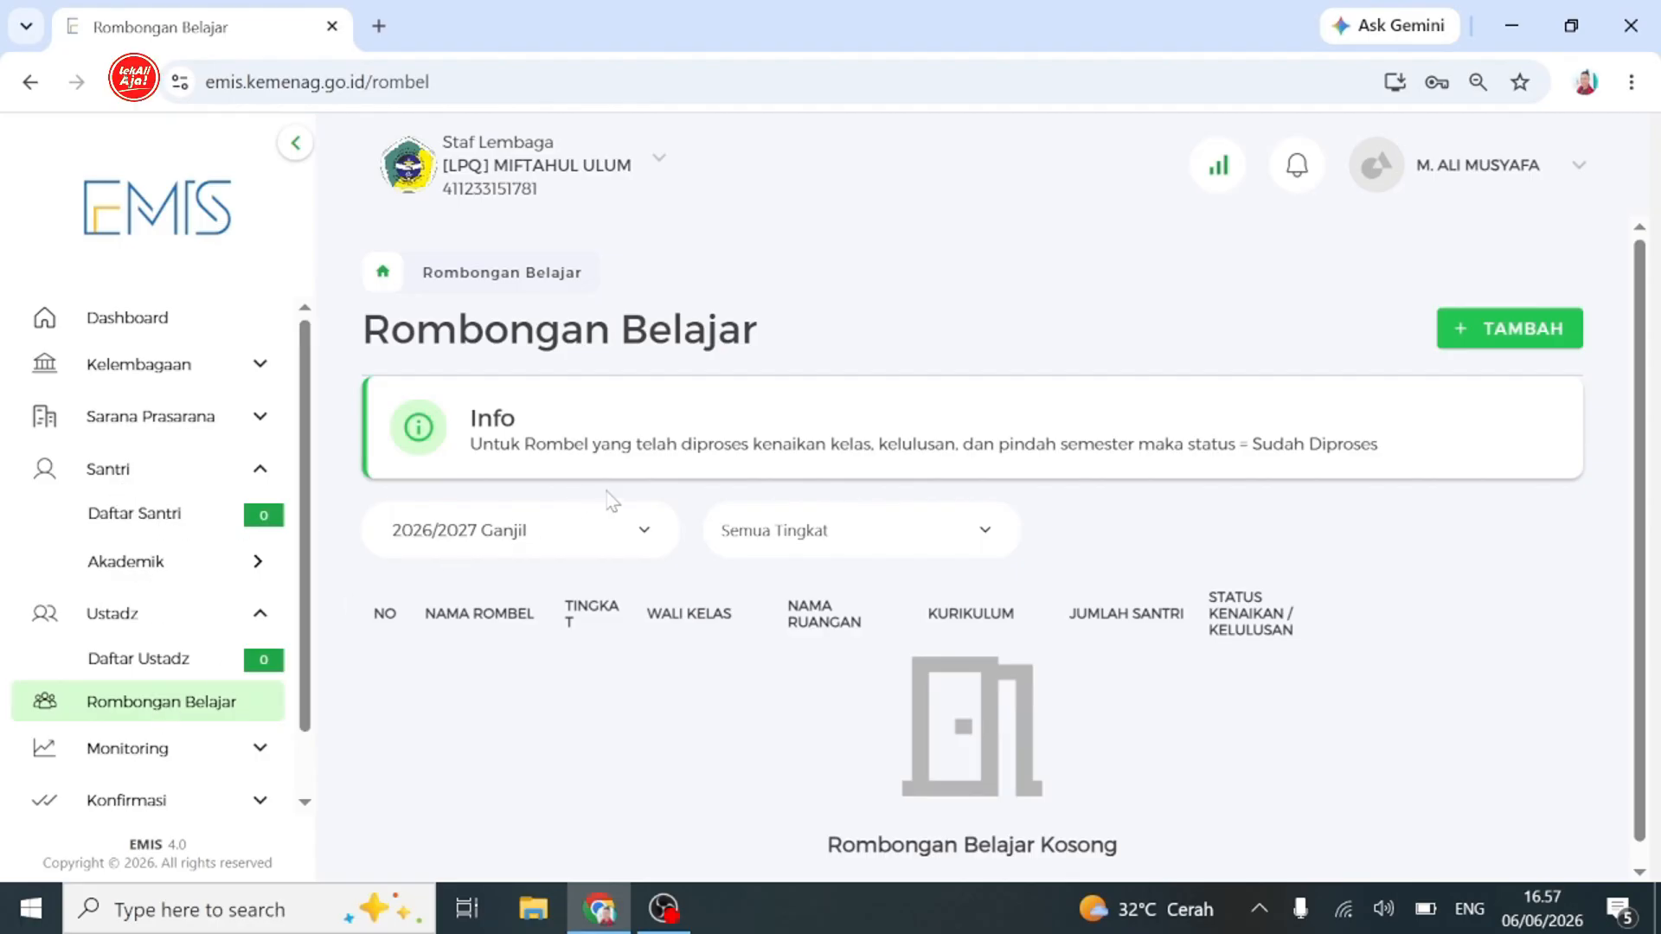
Start a new rombongan belajar with academic year 2026/2027 Ganjil and class level Kelompok A.
click(1482, 340)
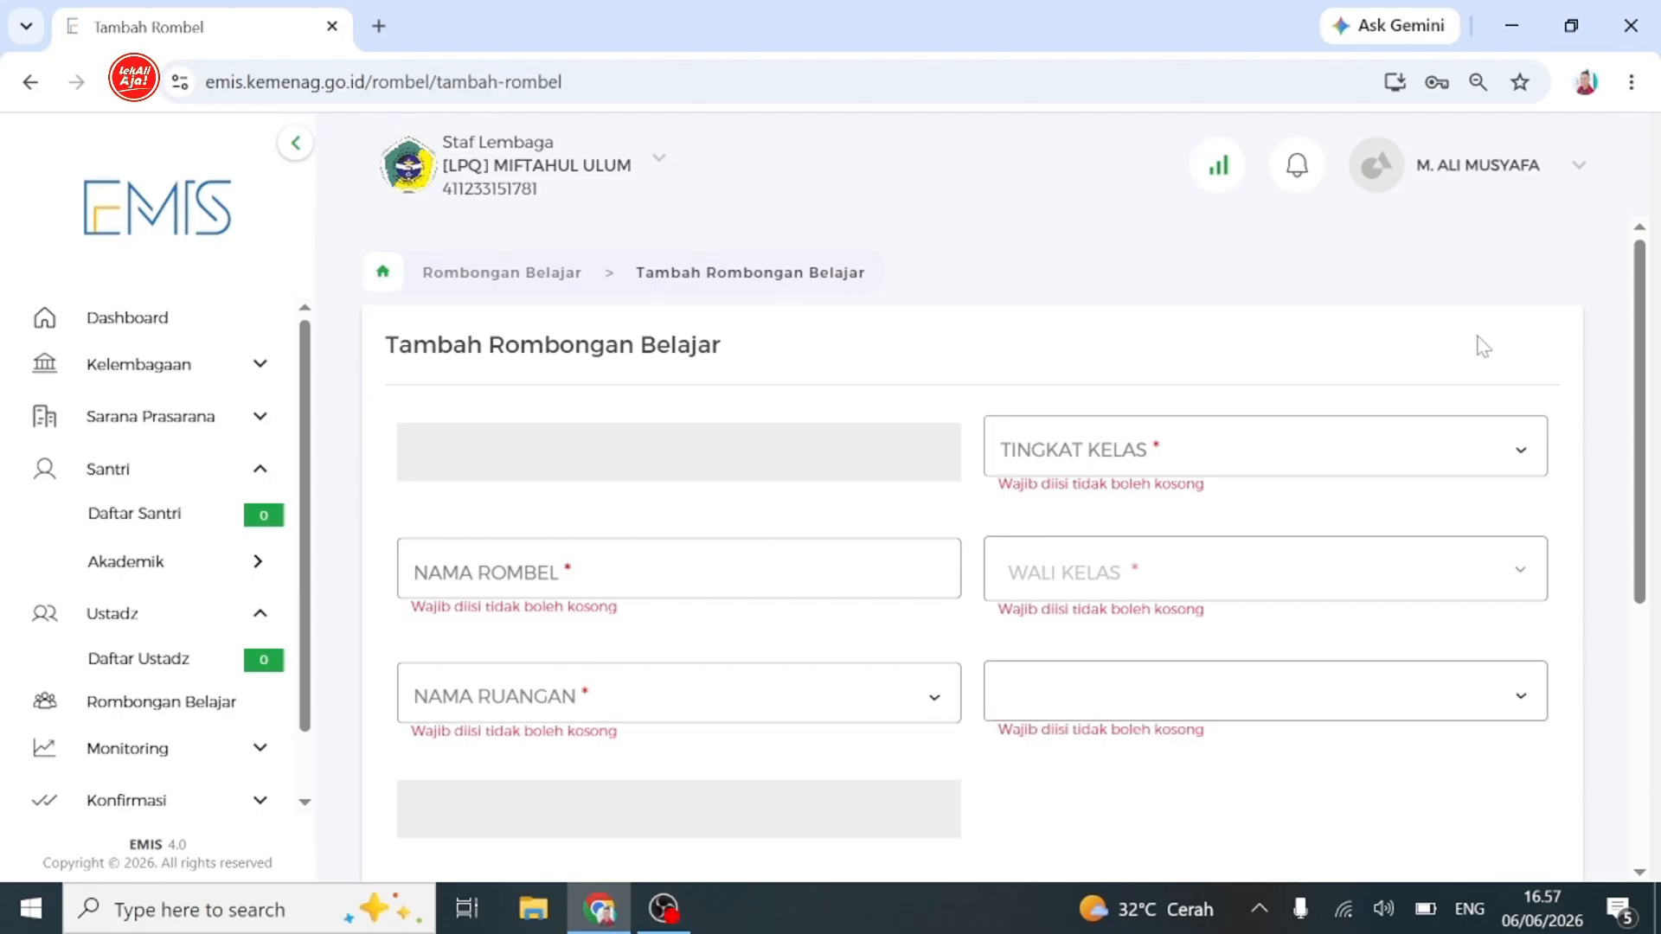
click(936, 458)
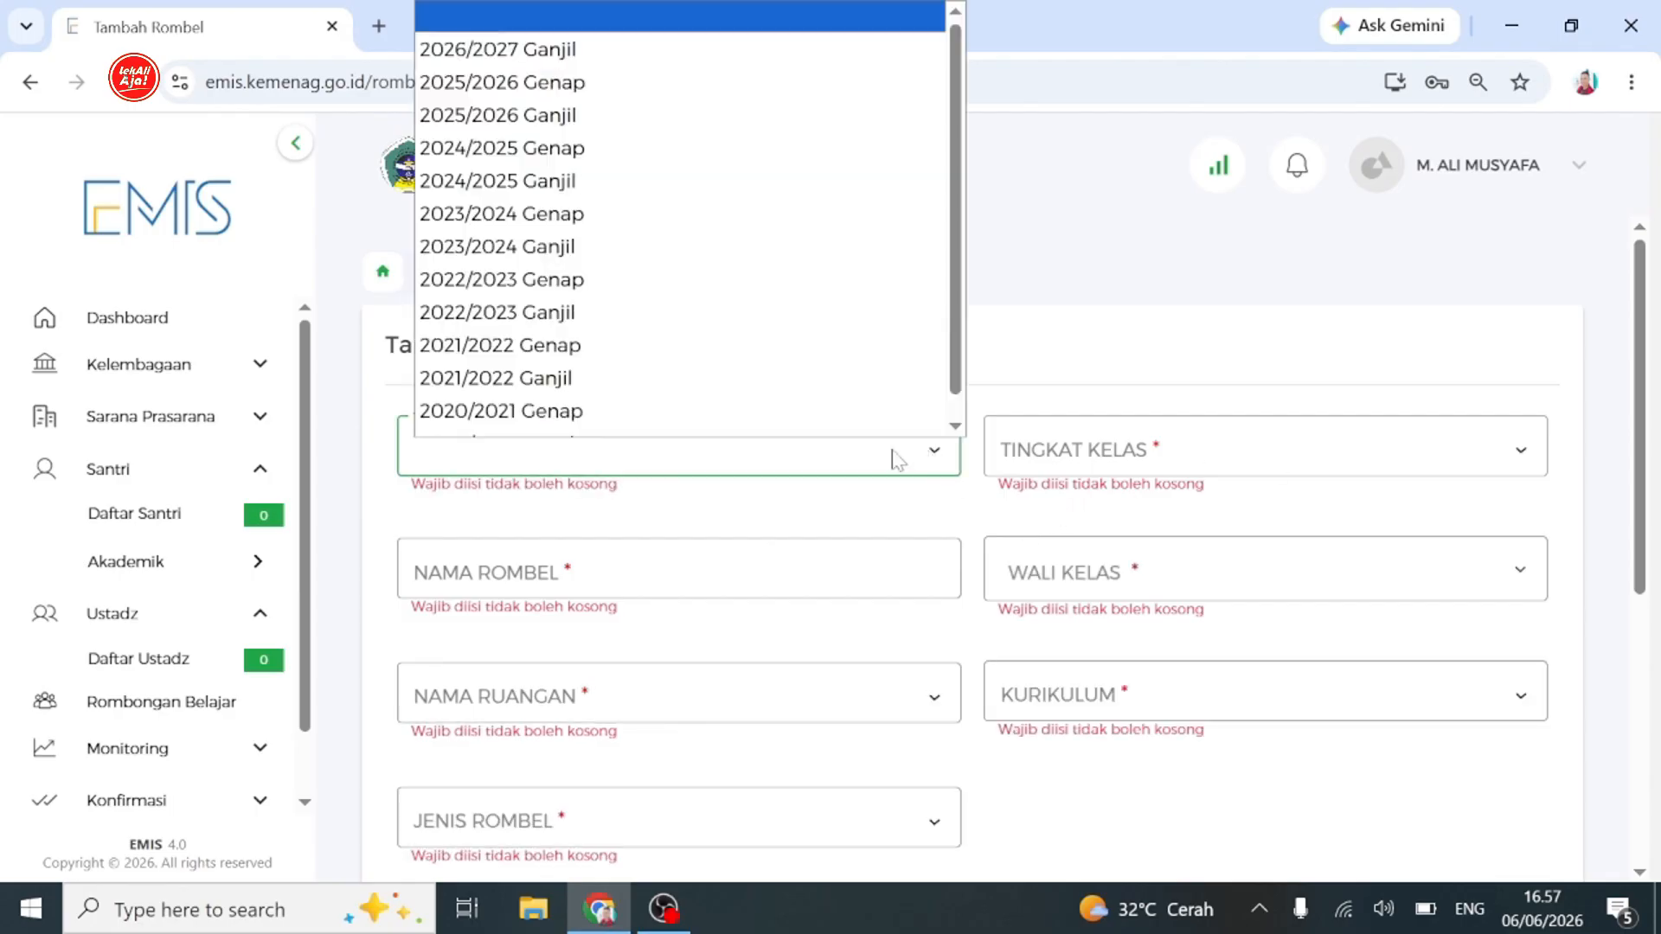
click(727, 50)
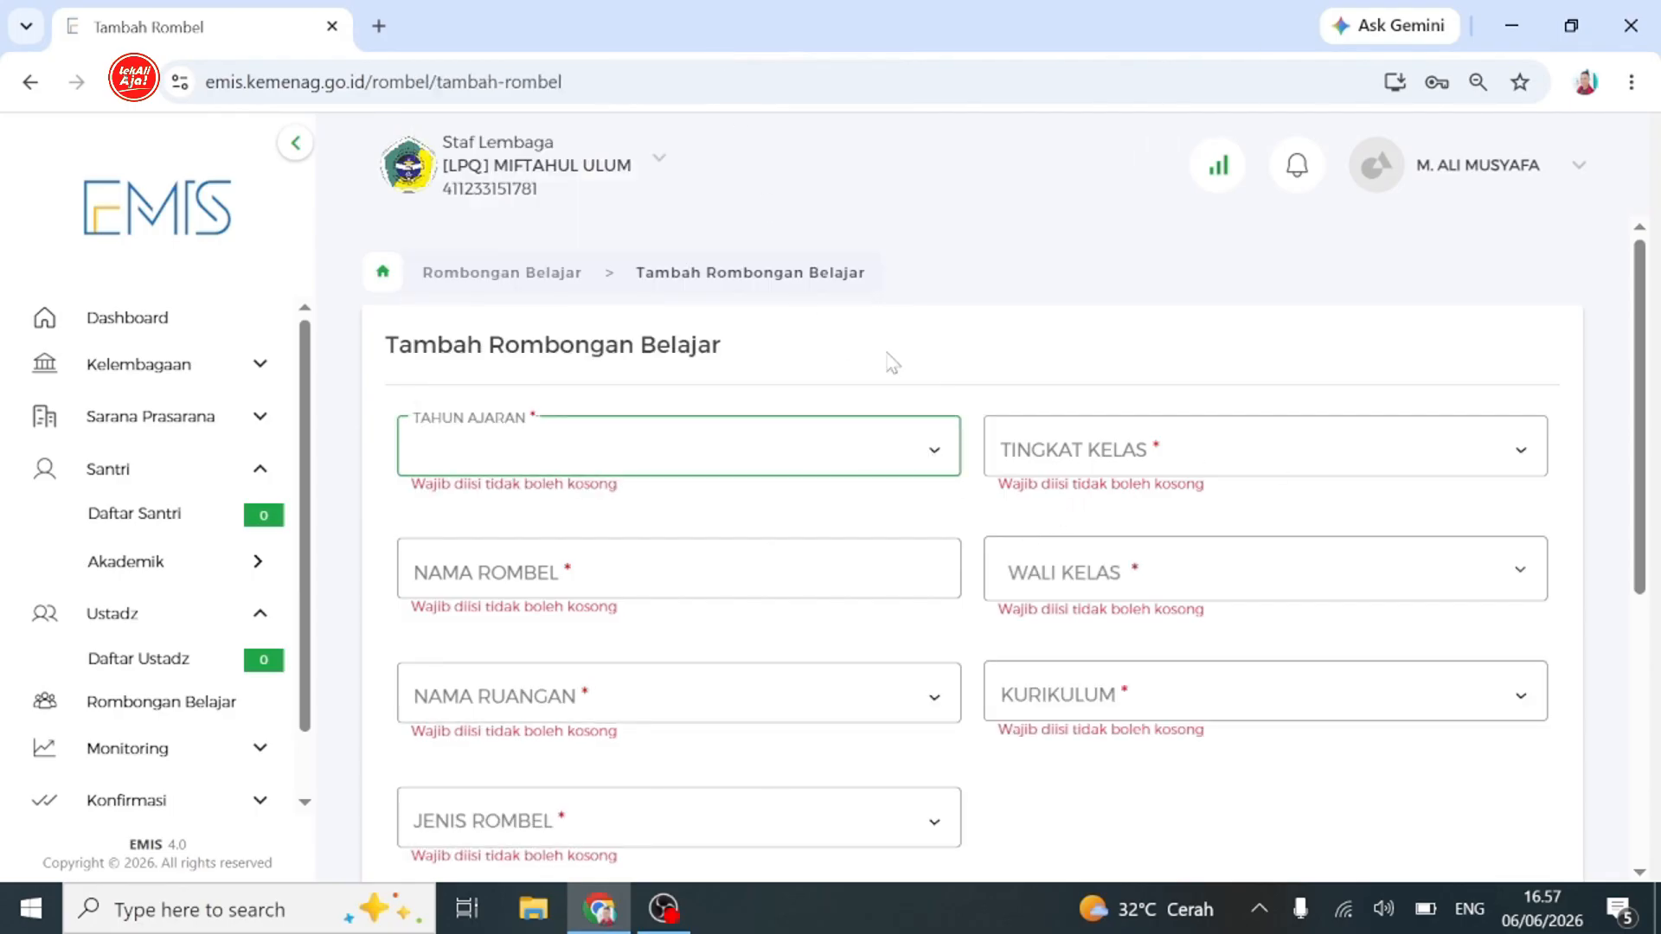
click(1095, 450)
scroll(1081, 320, down, 1)
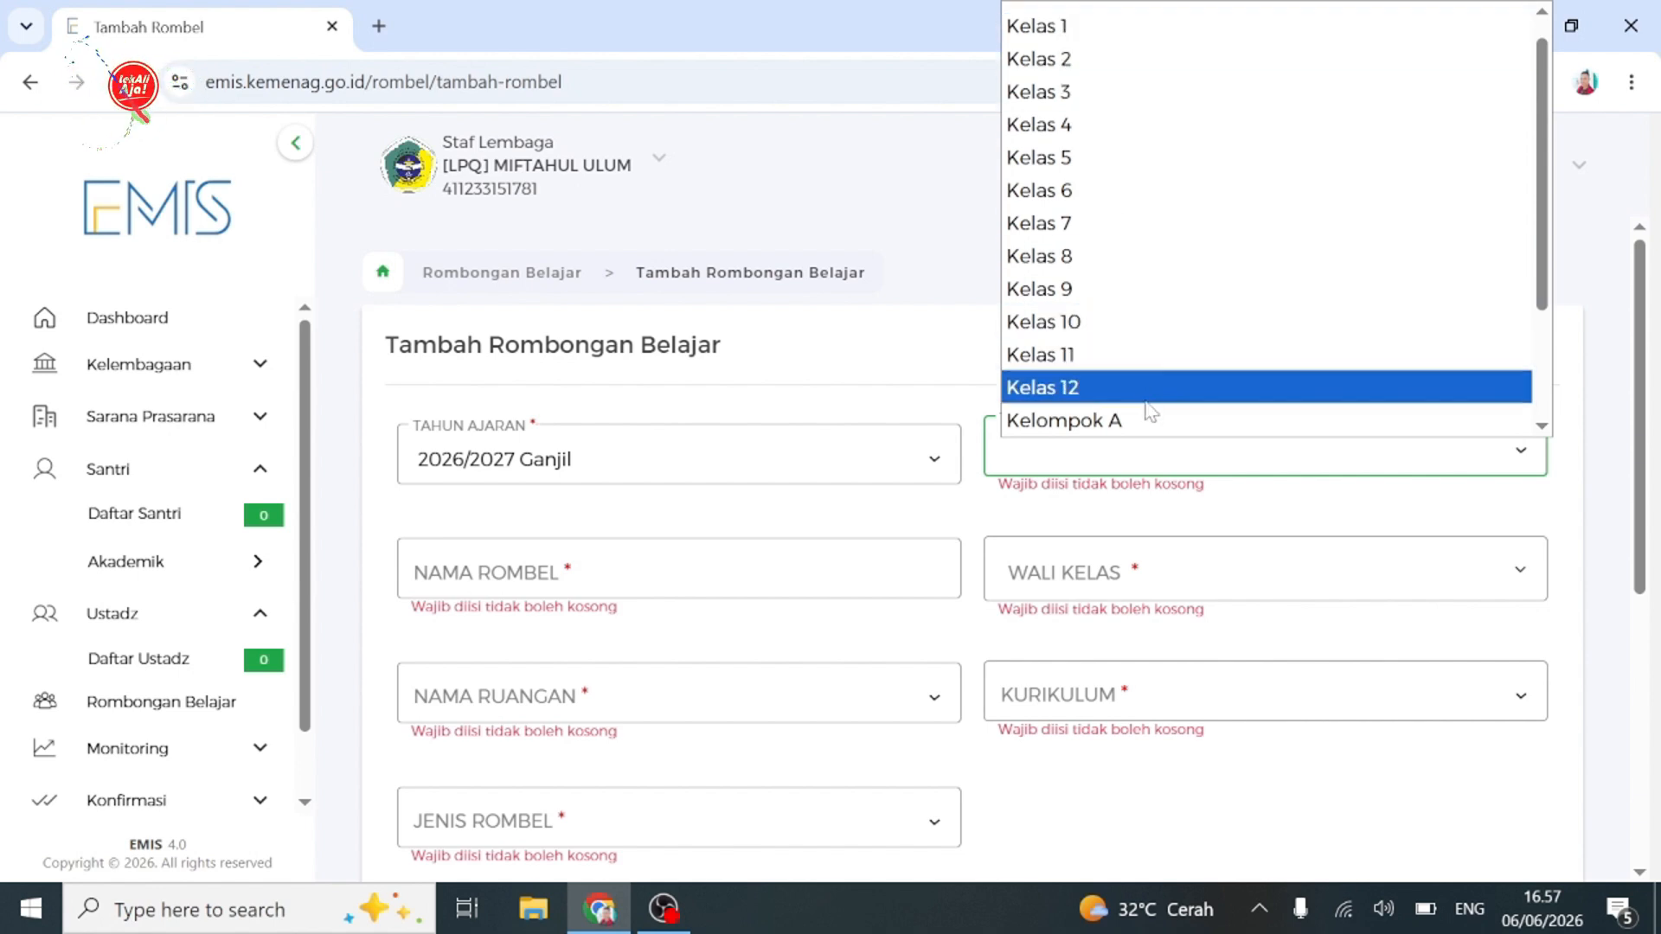
scroll(1142, 346, down, 2)
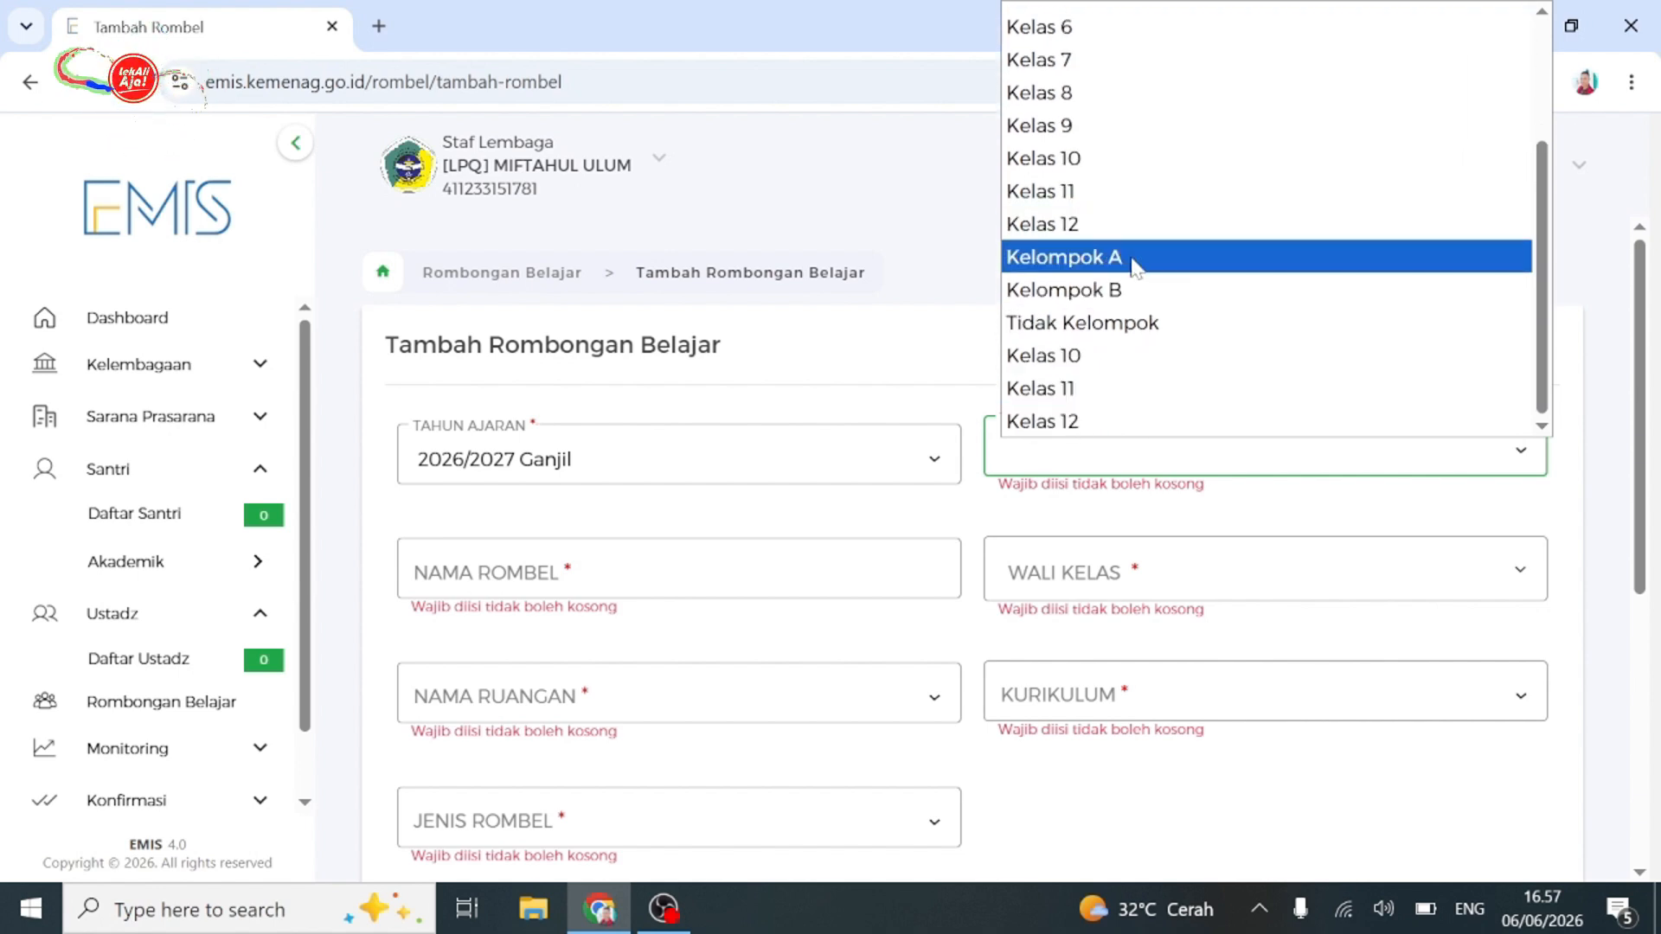
click(1138, 267)
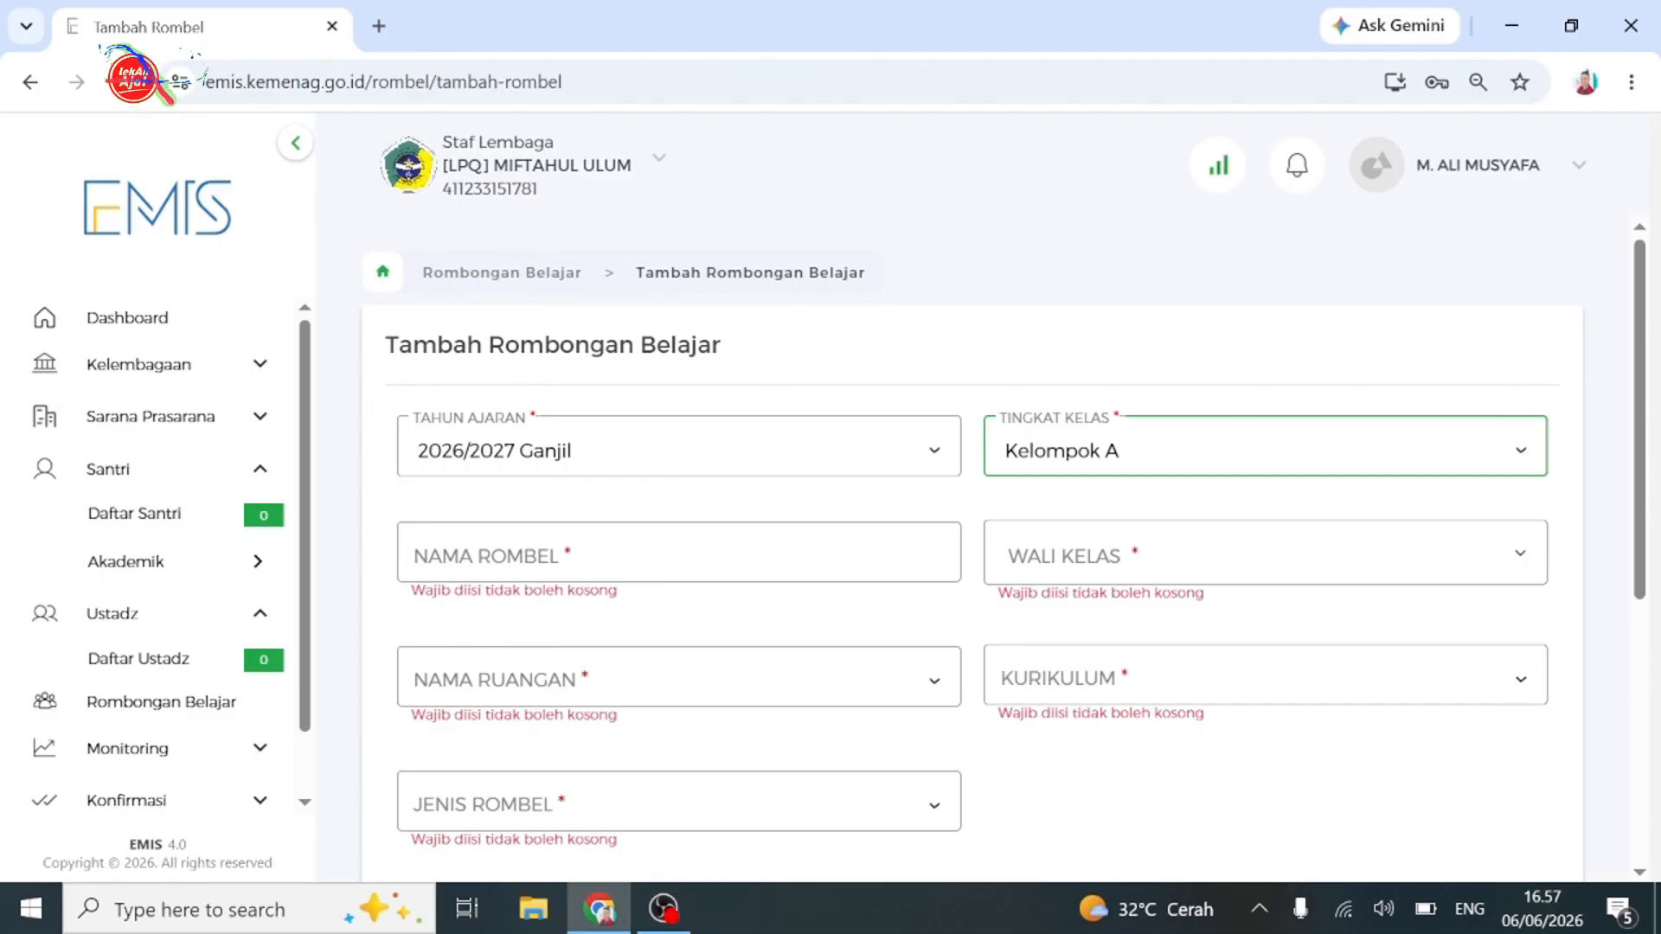
Name the class group 1, choose its homeroom teacher, and set room KELAS A, curriculum Kurikulum Mandiri and type Kelas.
click(795, 558)
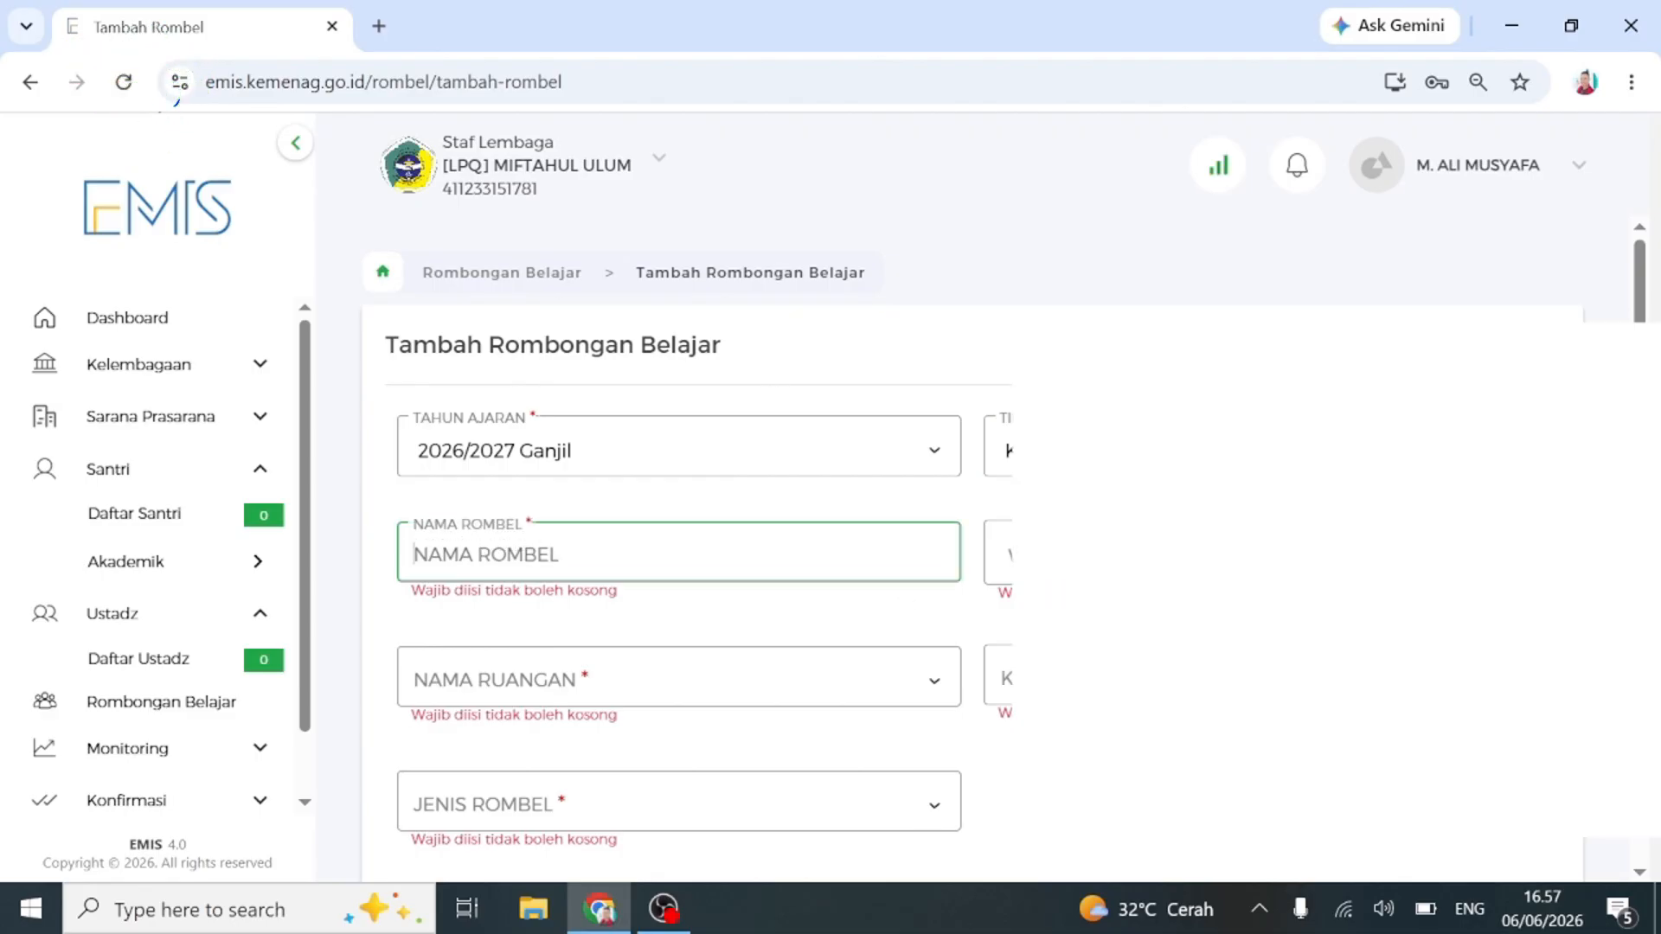
text(1)
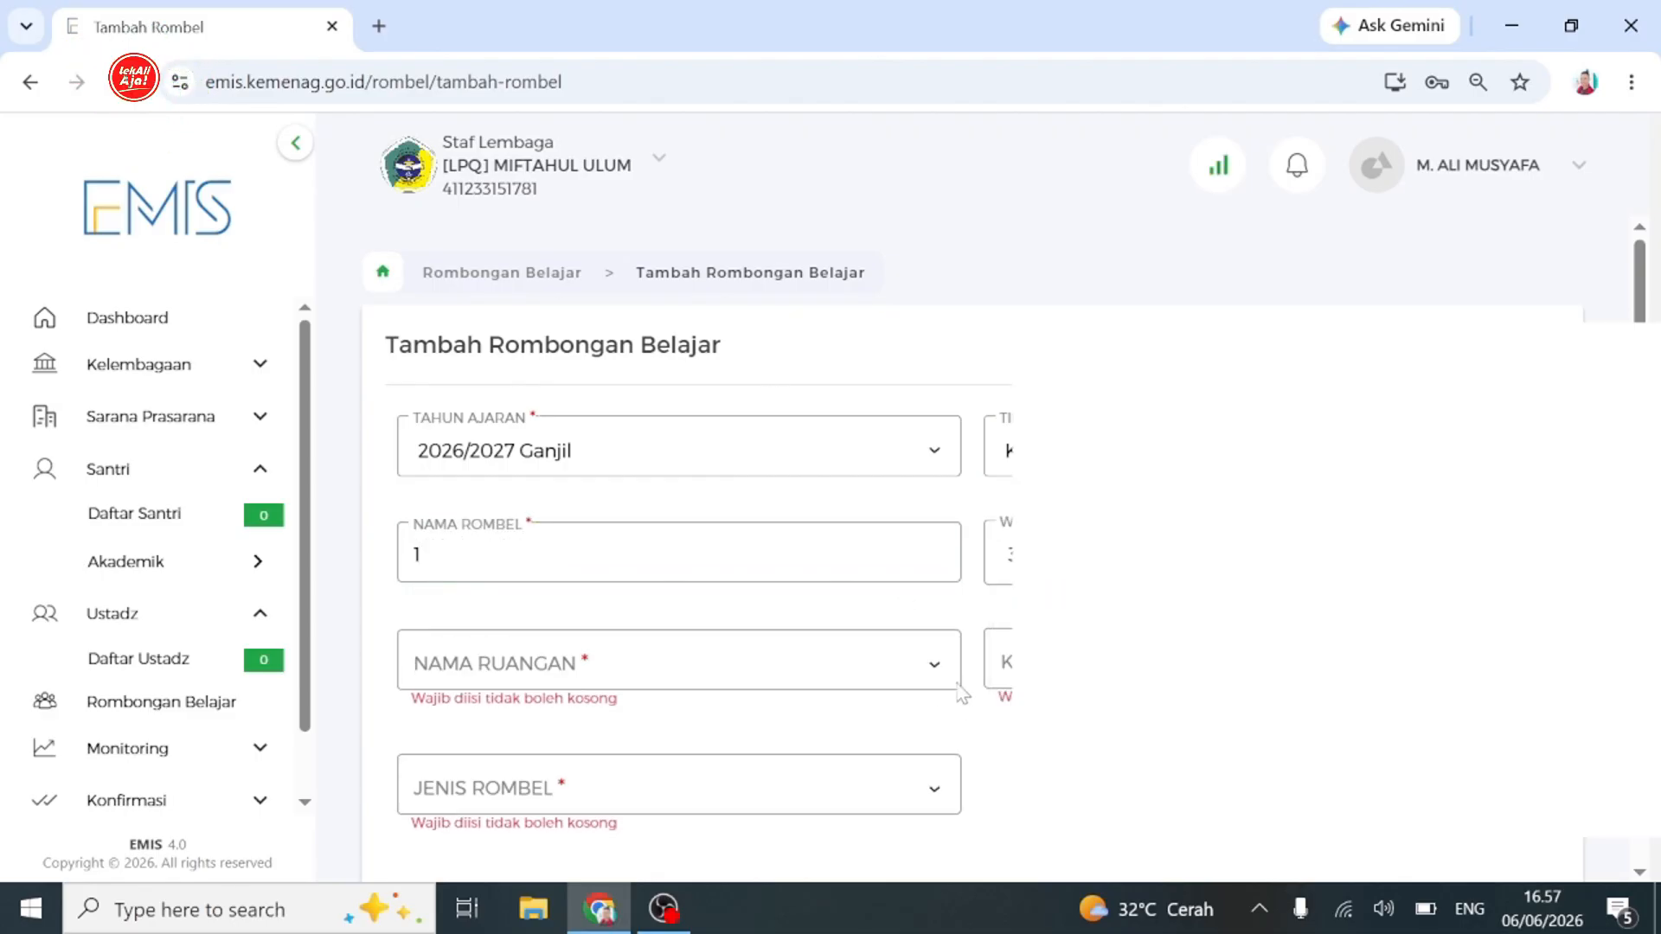
click(927, 683)
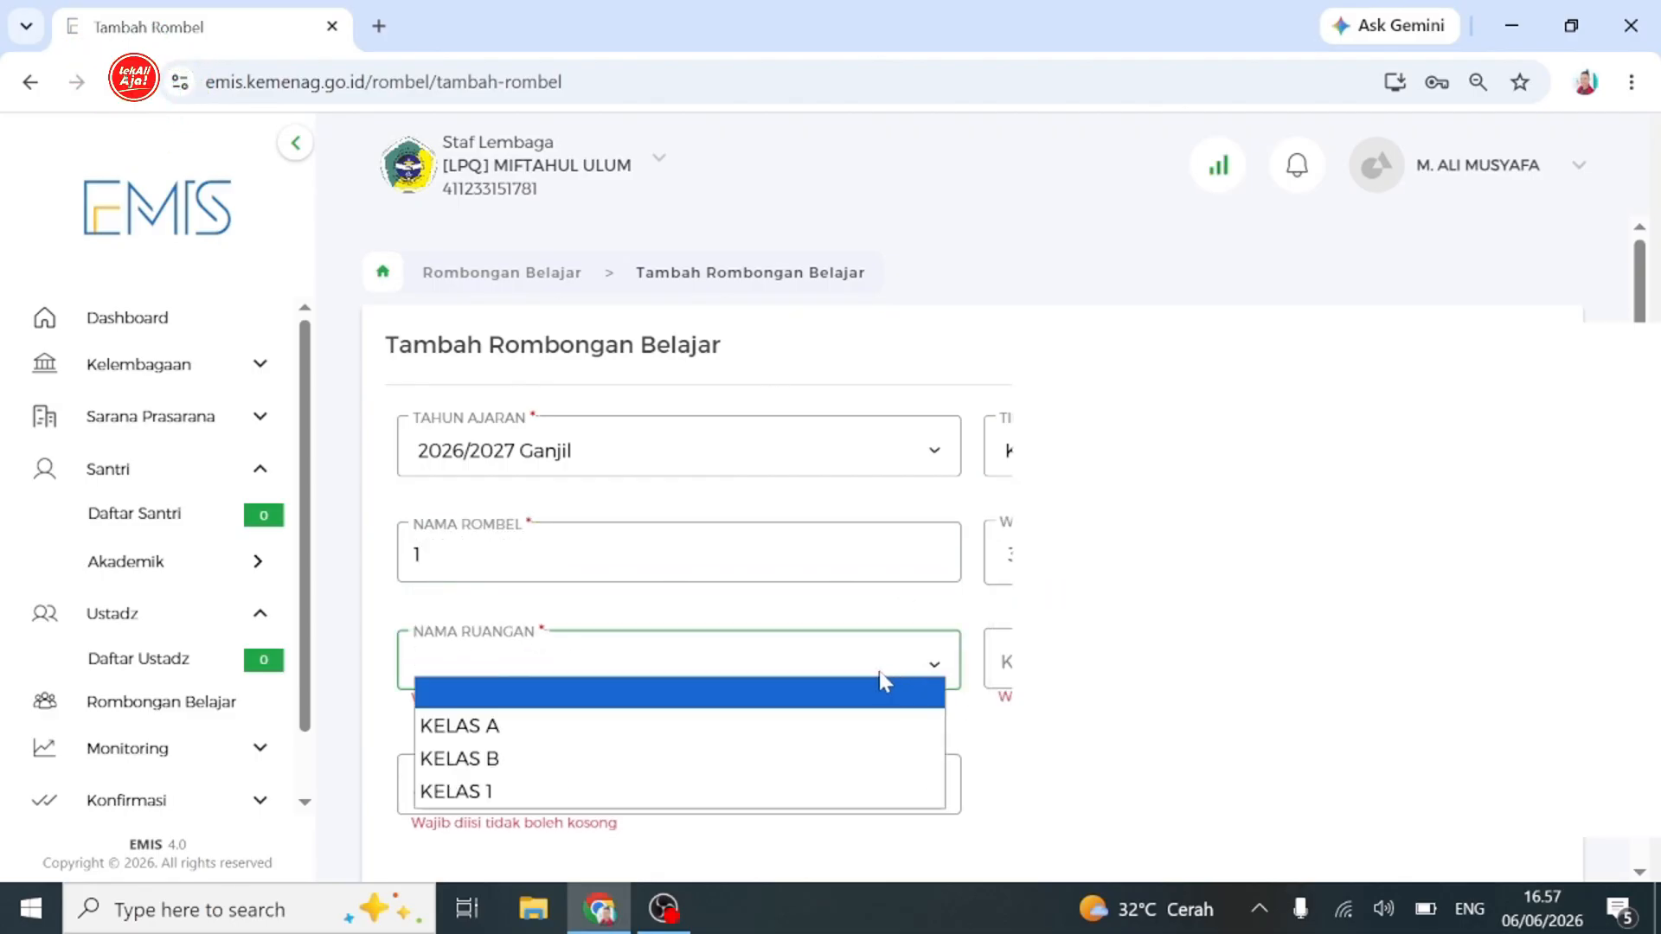
click(825, 731)
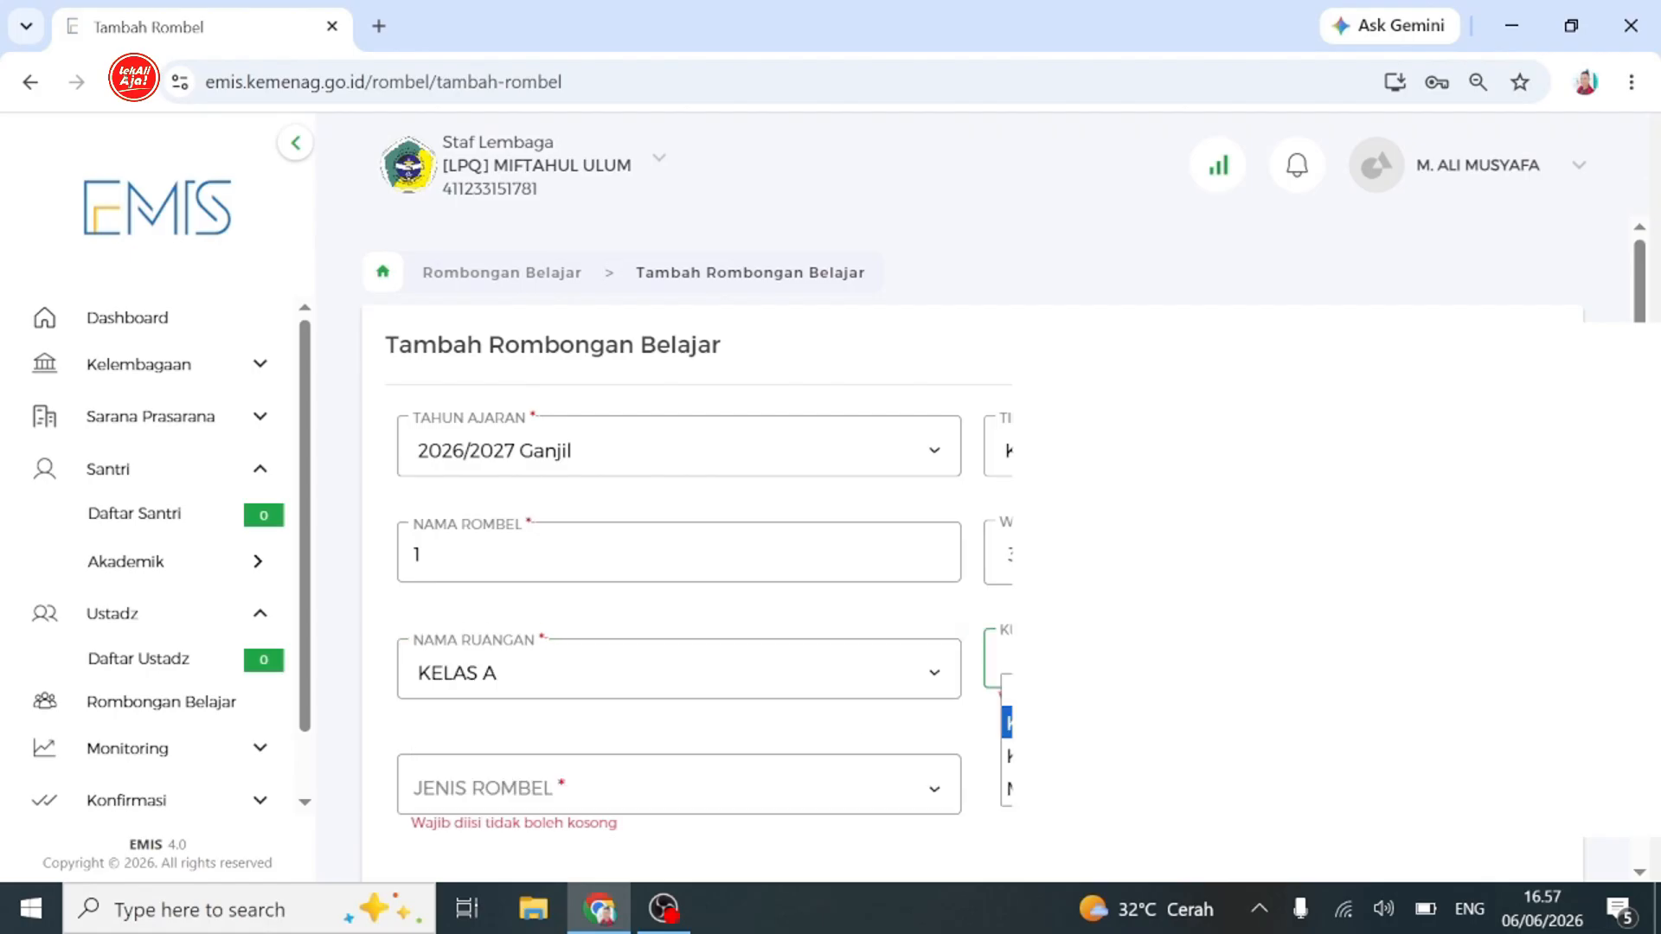
click(884, 772)
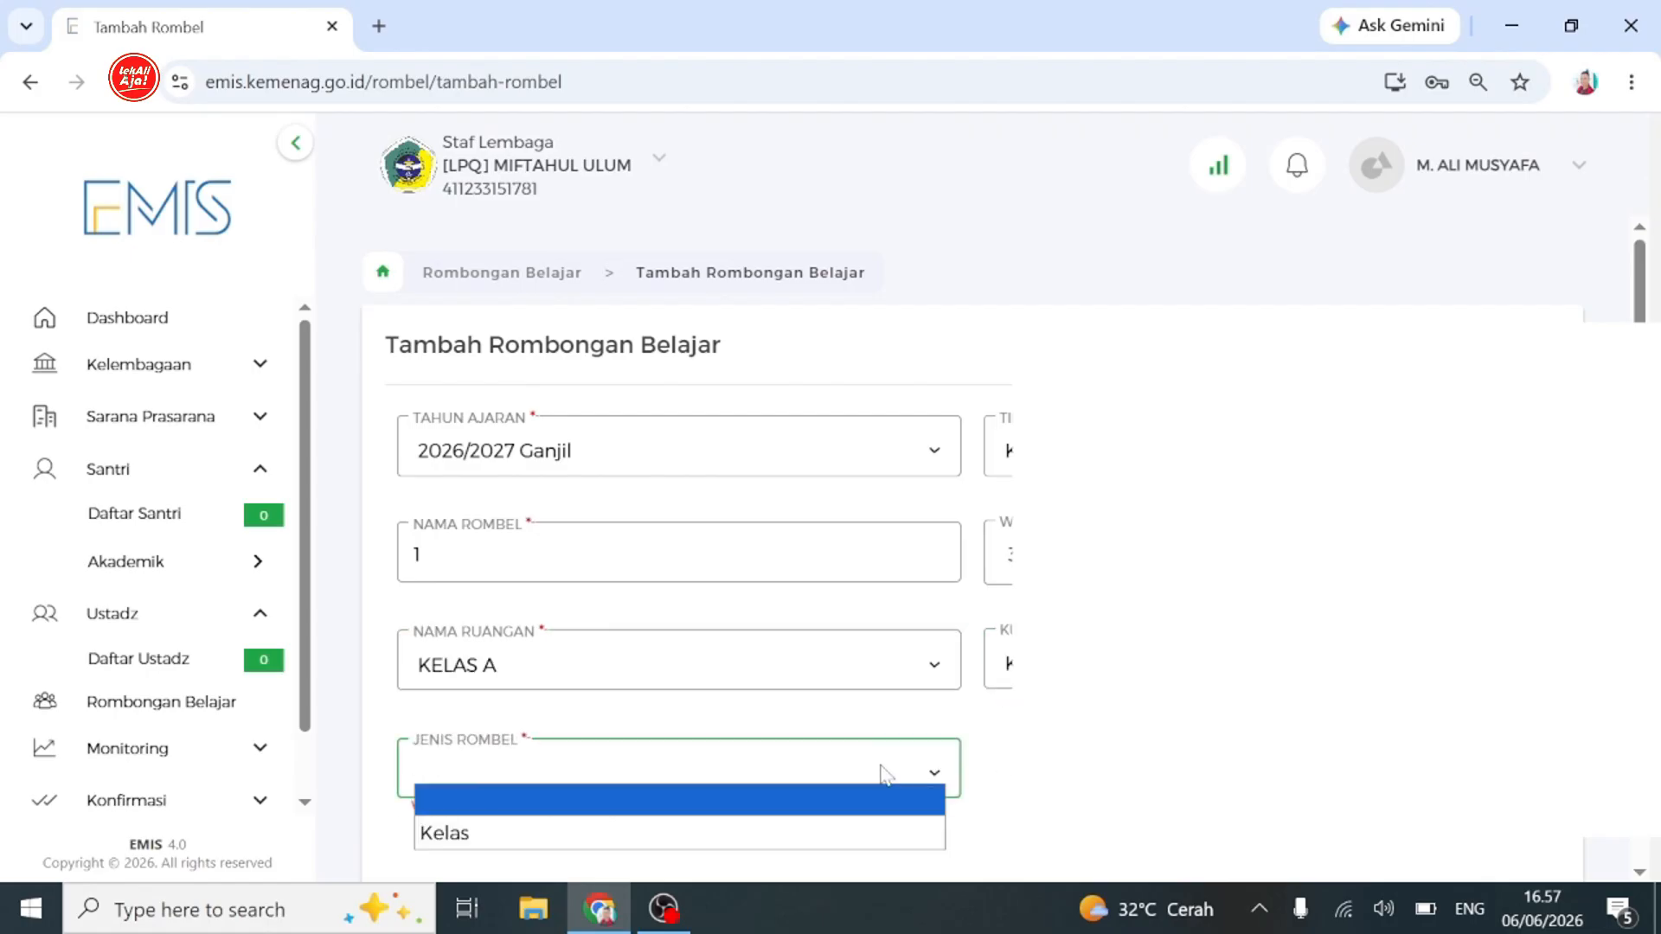
click(783, 831)
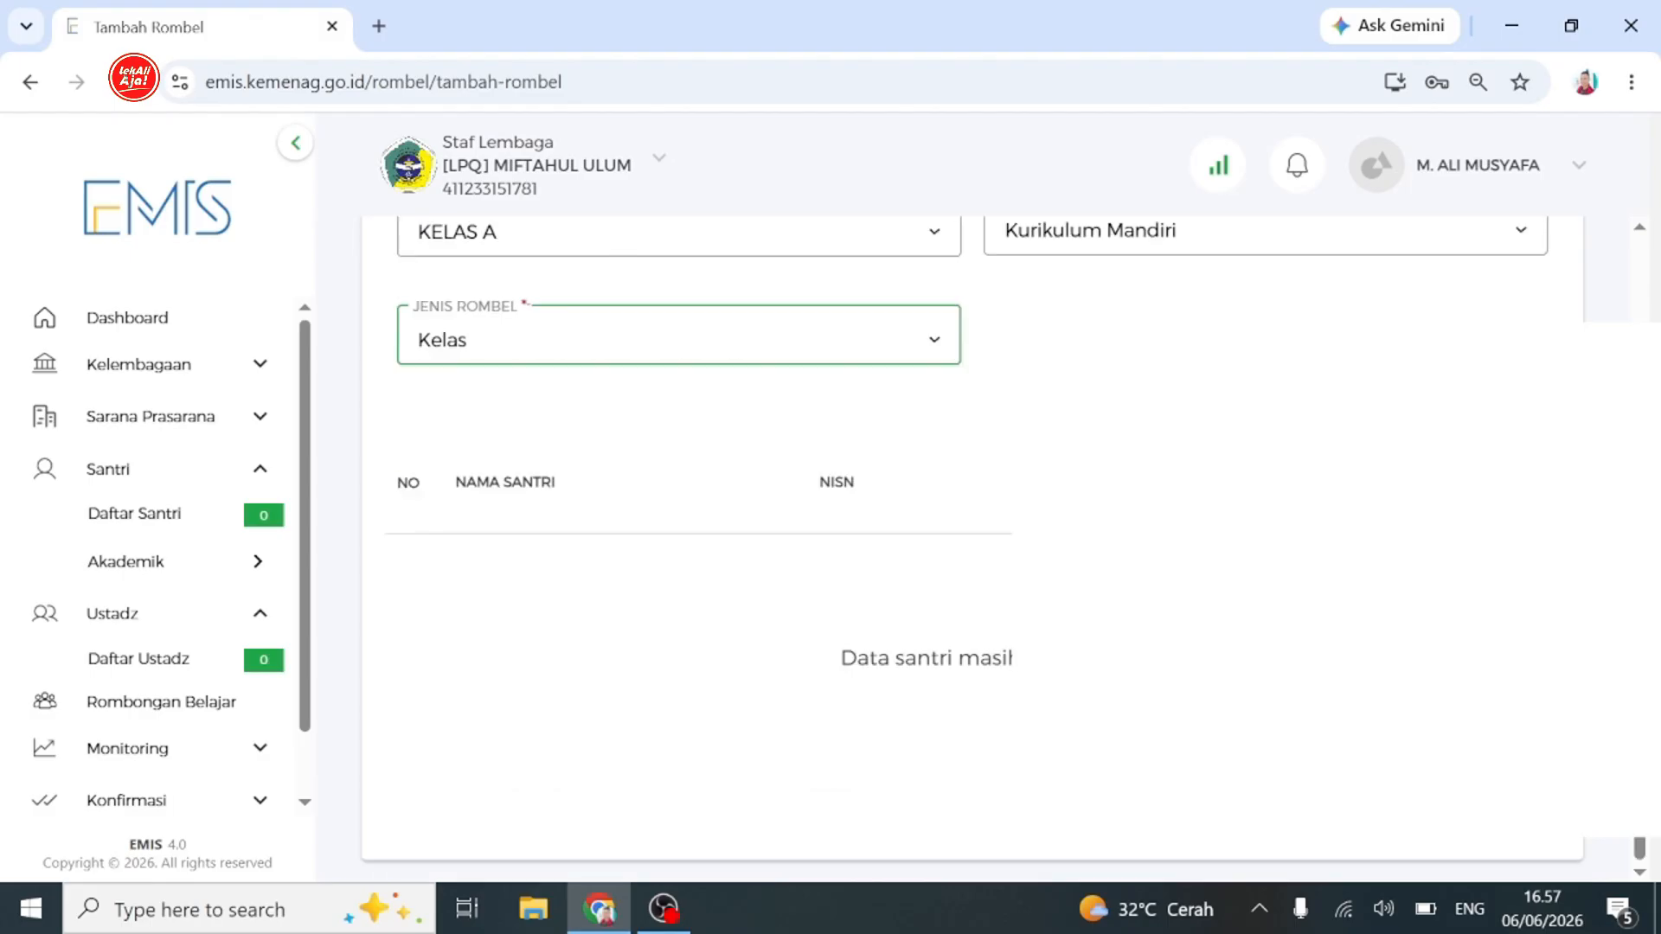
Select all available students and add them to the new Kelompok A class group.
scroll(786, 579, down, 1)
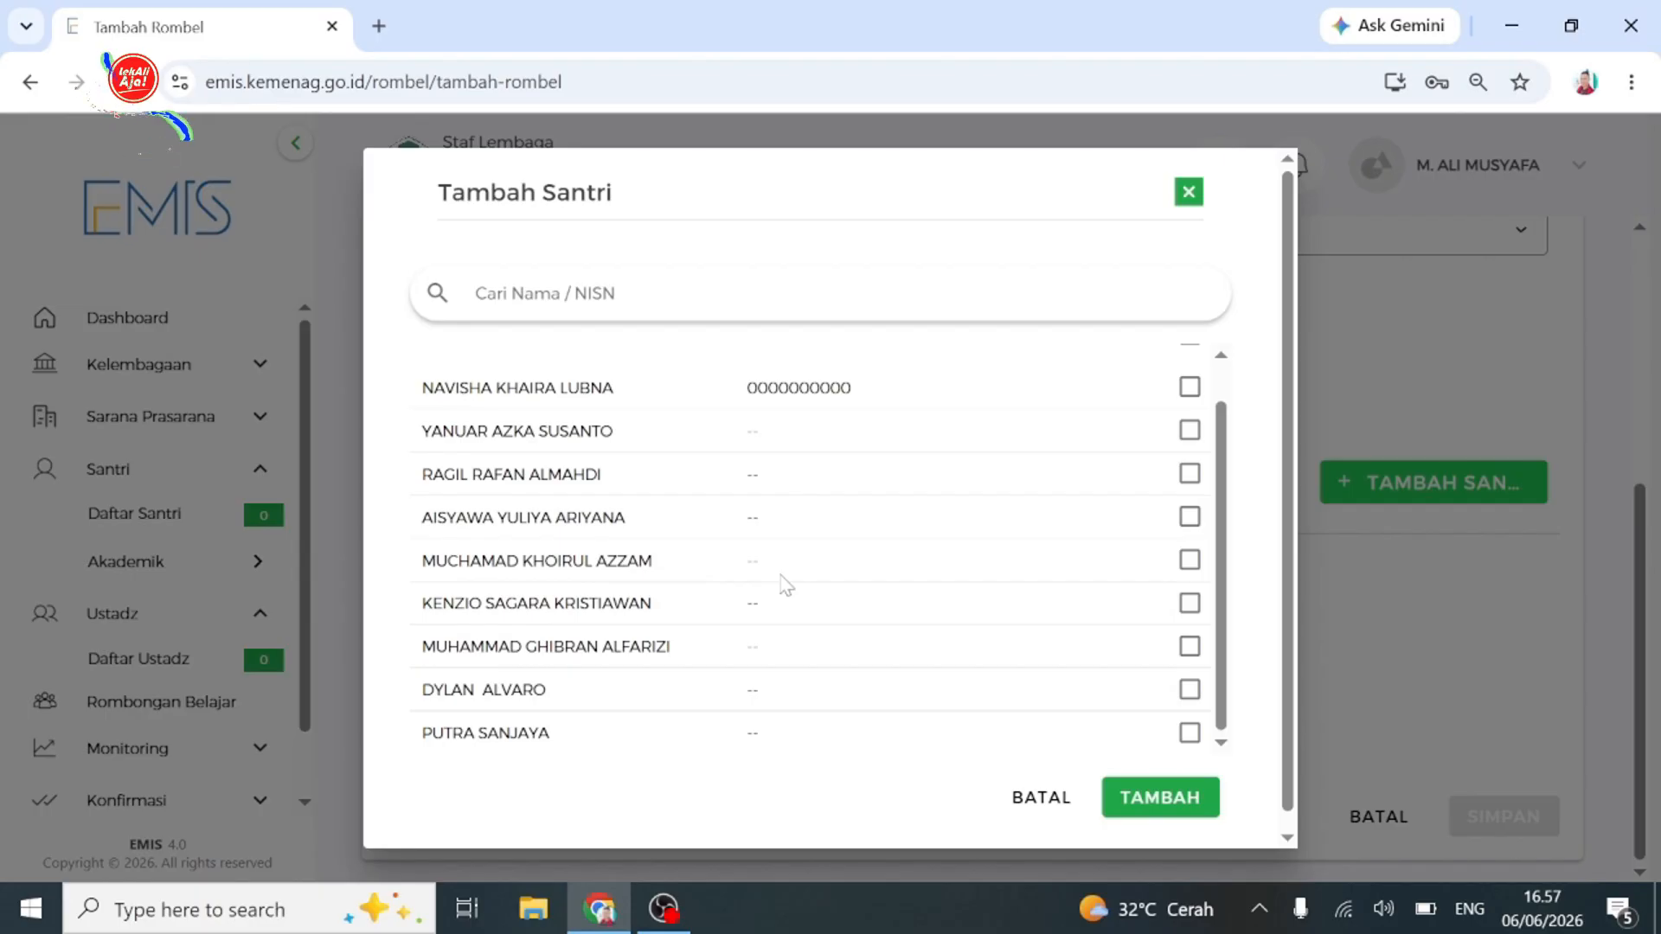
scroll(784, 584, up, 1)
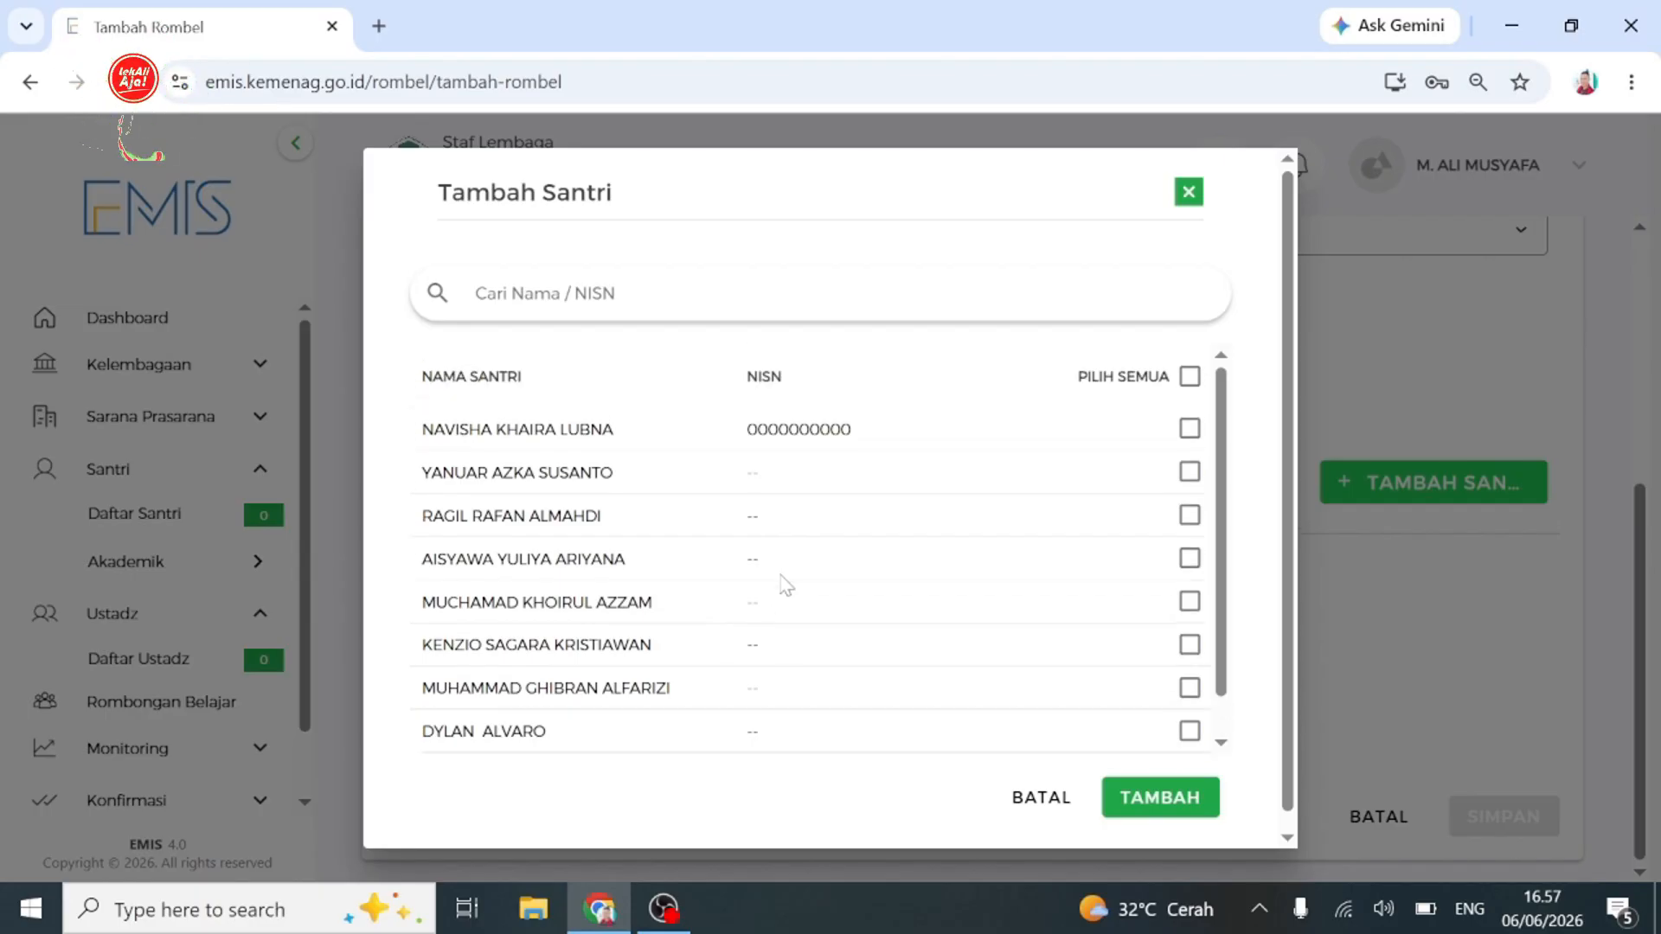
scroll(785, 584, down, 1)
scroll(664, 601, down, 1)
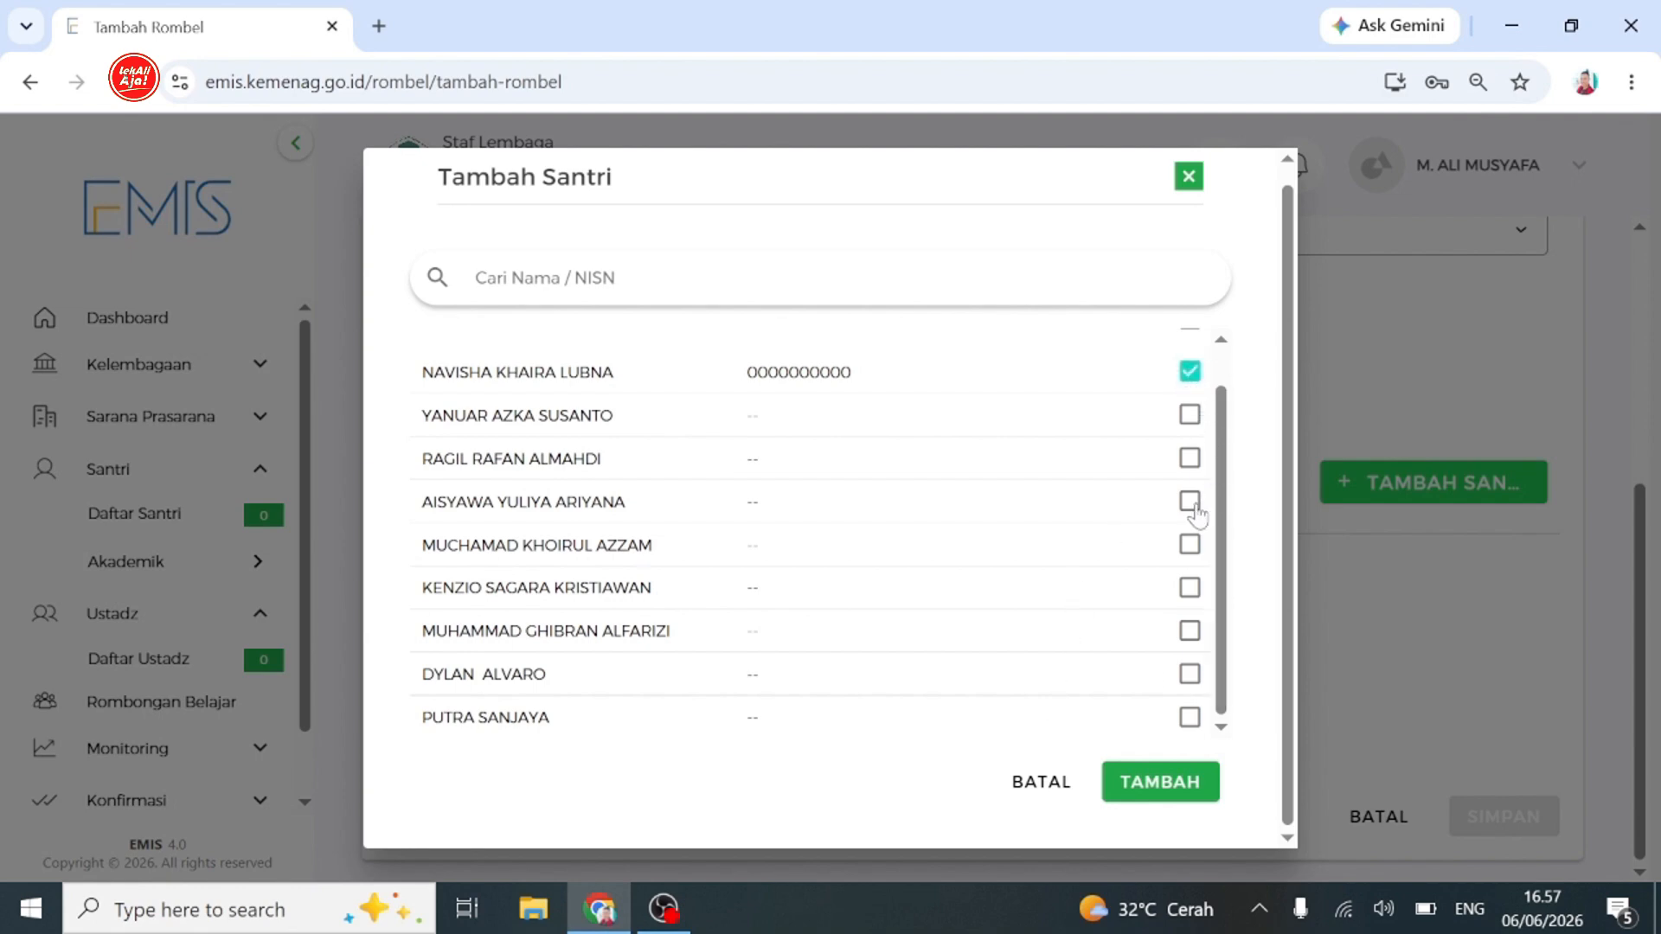
scroll(1196, 515, up, 1)
click(1190, 361)
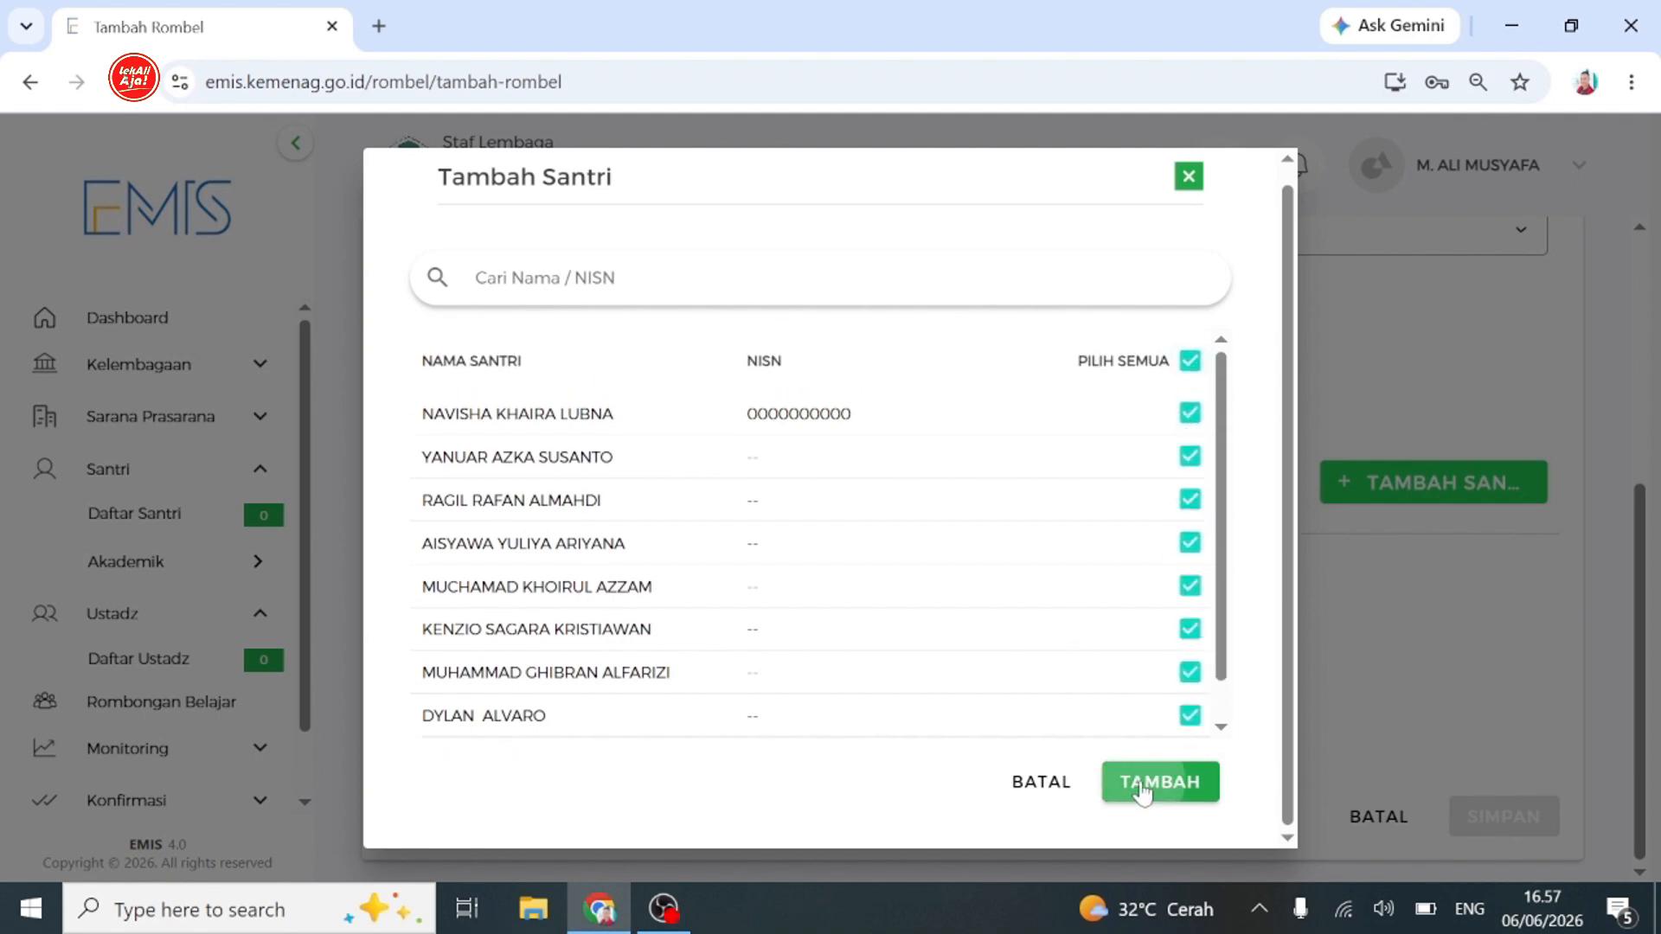
click(1120, 778)
Save the Kelompok A class group and return to the Rombongan Belajar list.
scroll(1268, 605, down, 8)
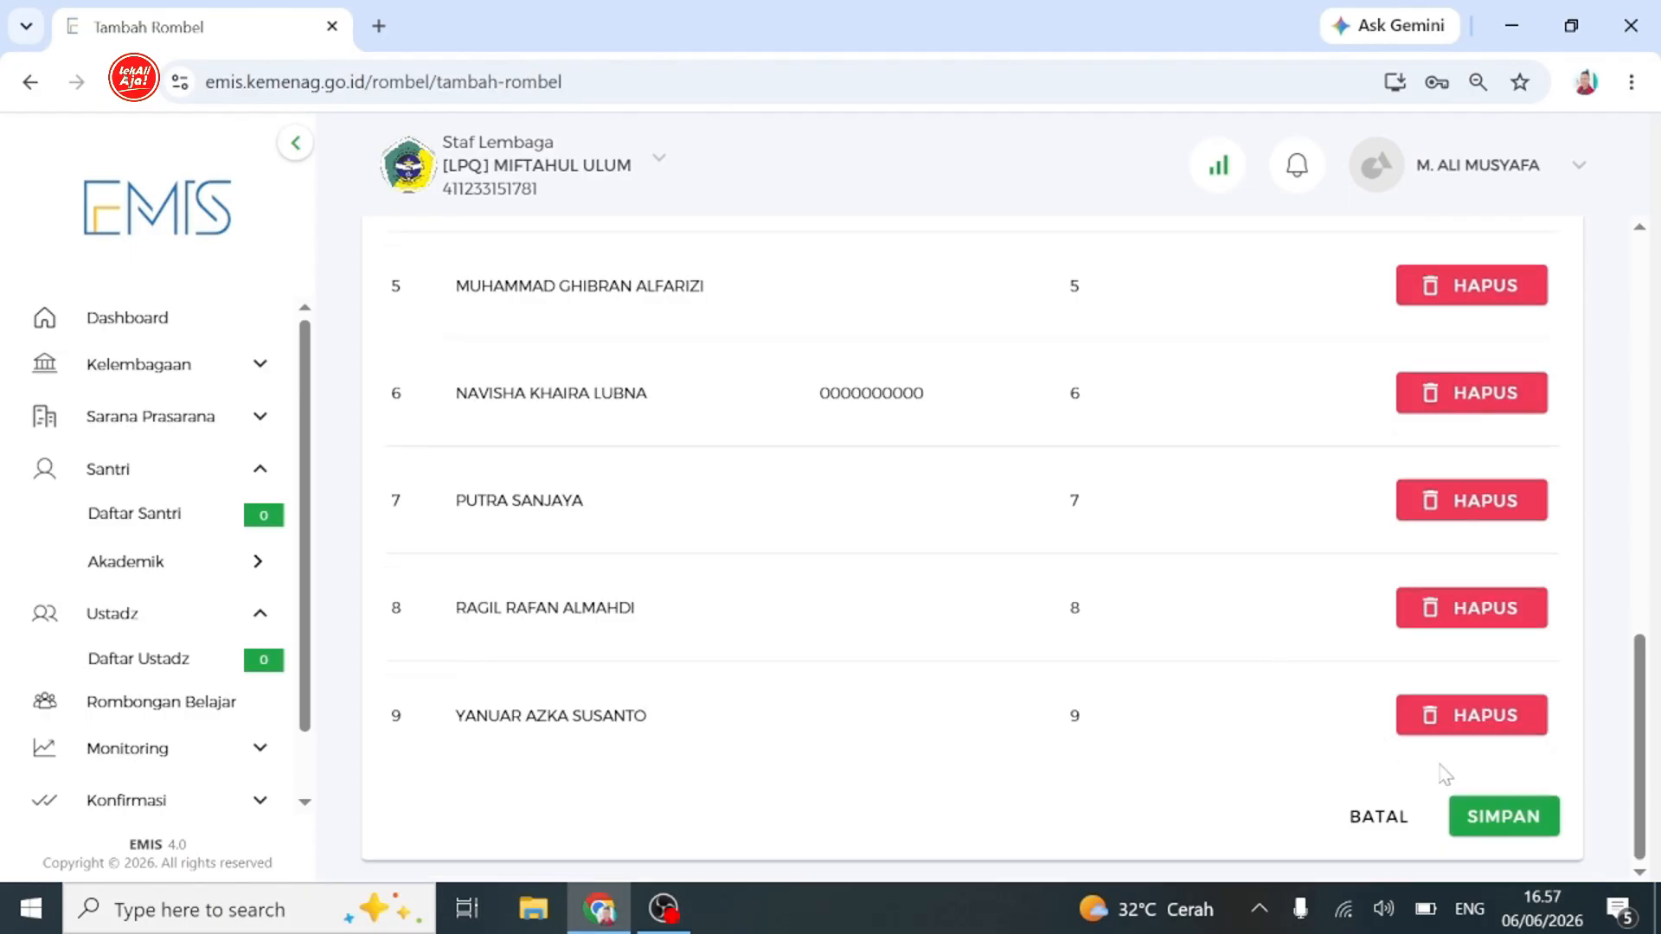
click(1499, 815)
click(882, 643)
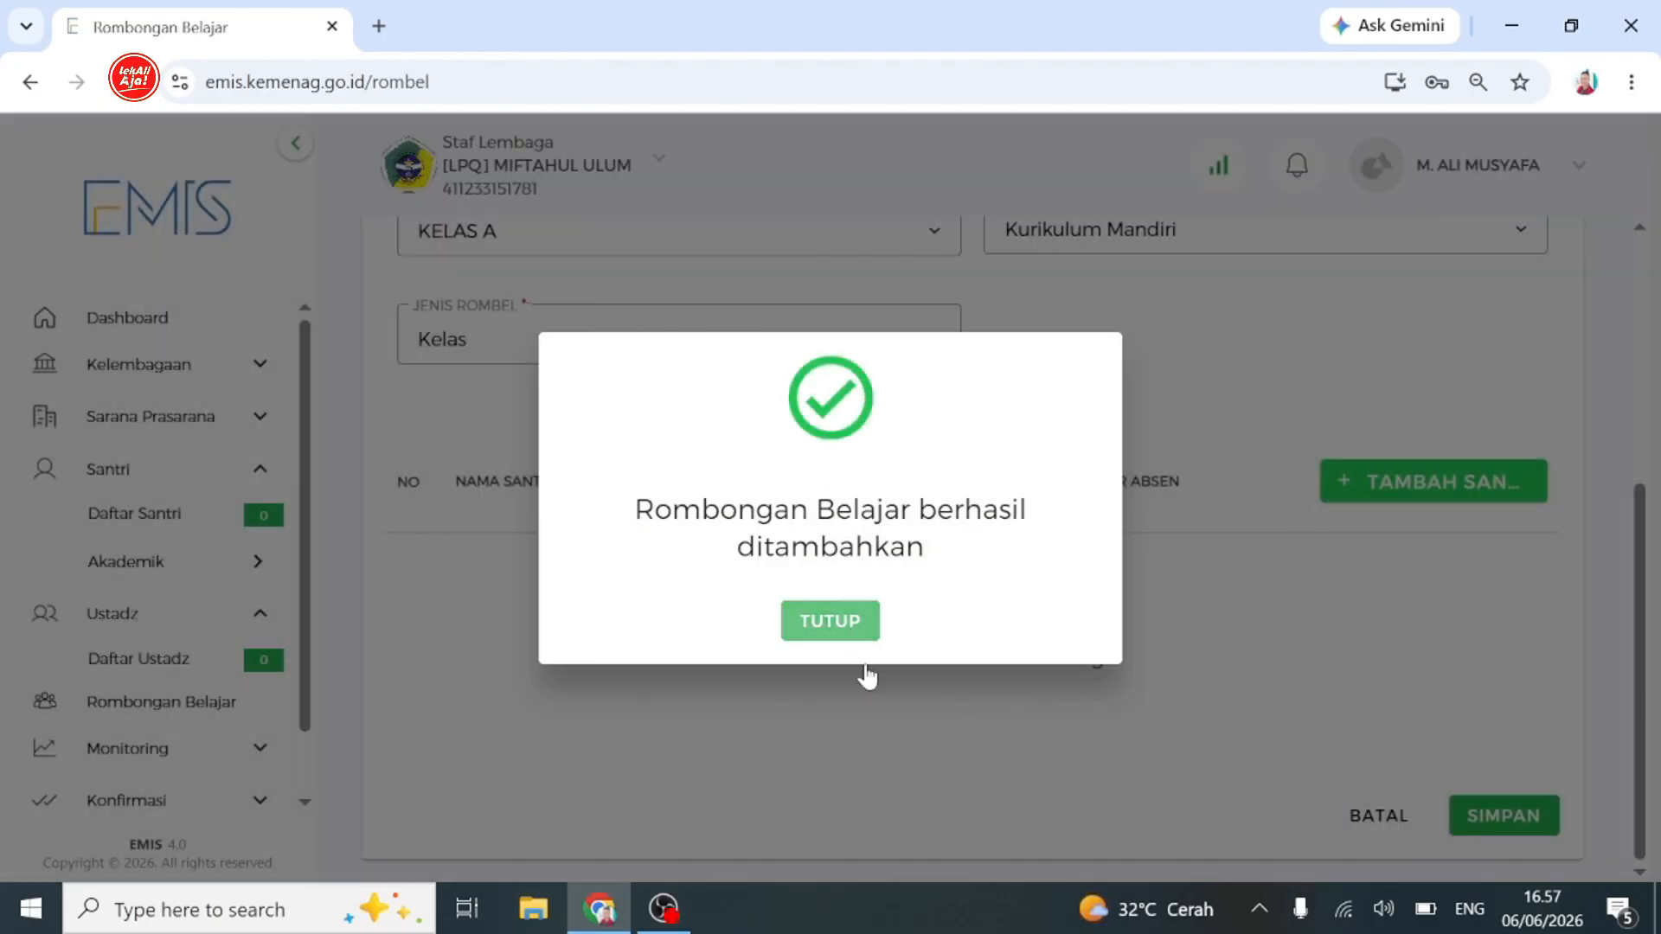
click(866, 670)
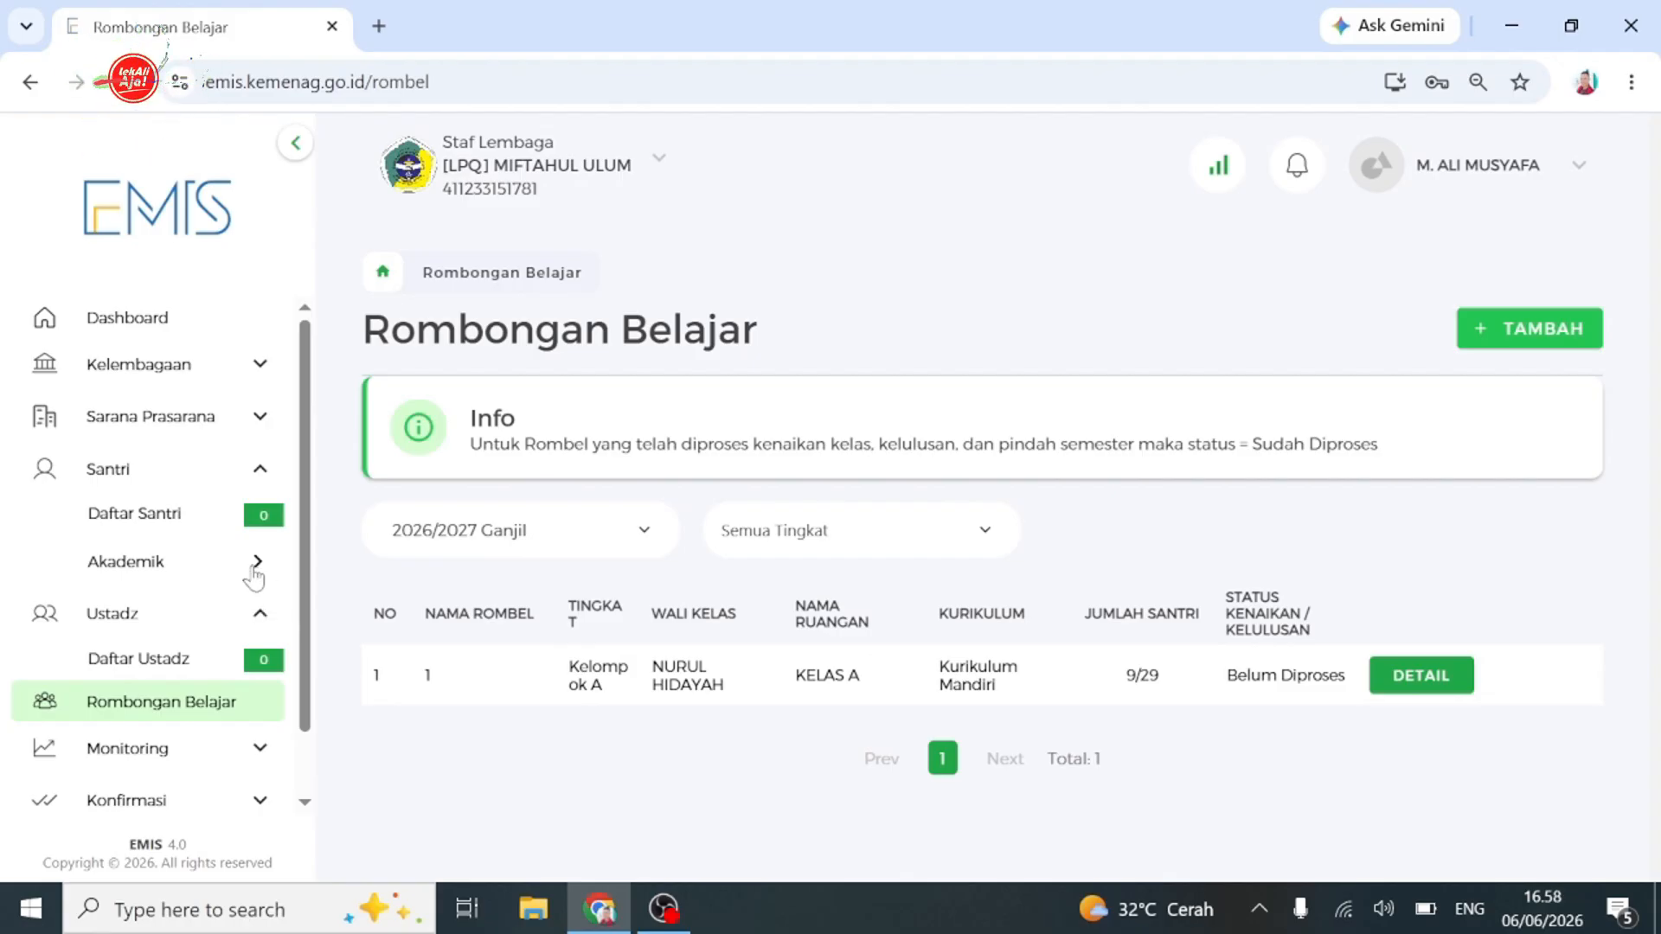
Start another rombongan belajar with academic year 2026/2027 Ganjil and class level Kelompok B.
click(1507, 346)
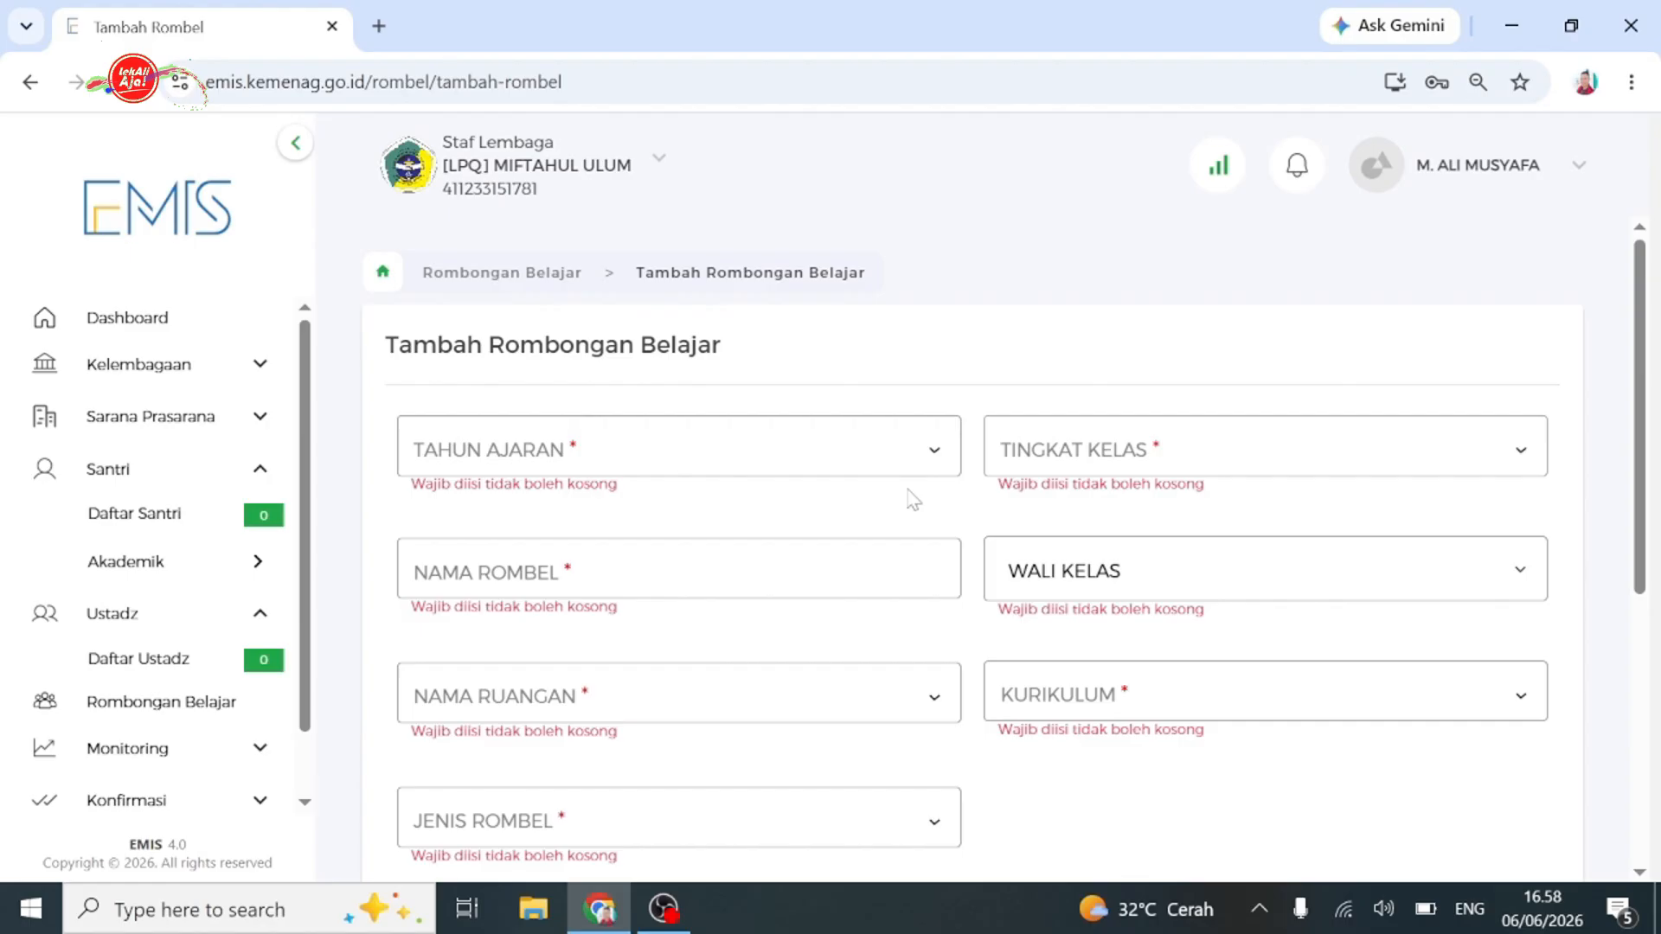
click(934, 448)
click(749, 27)
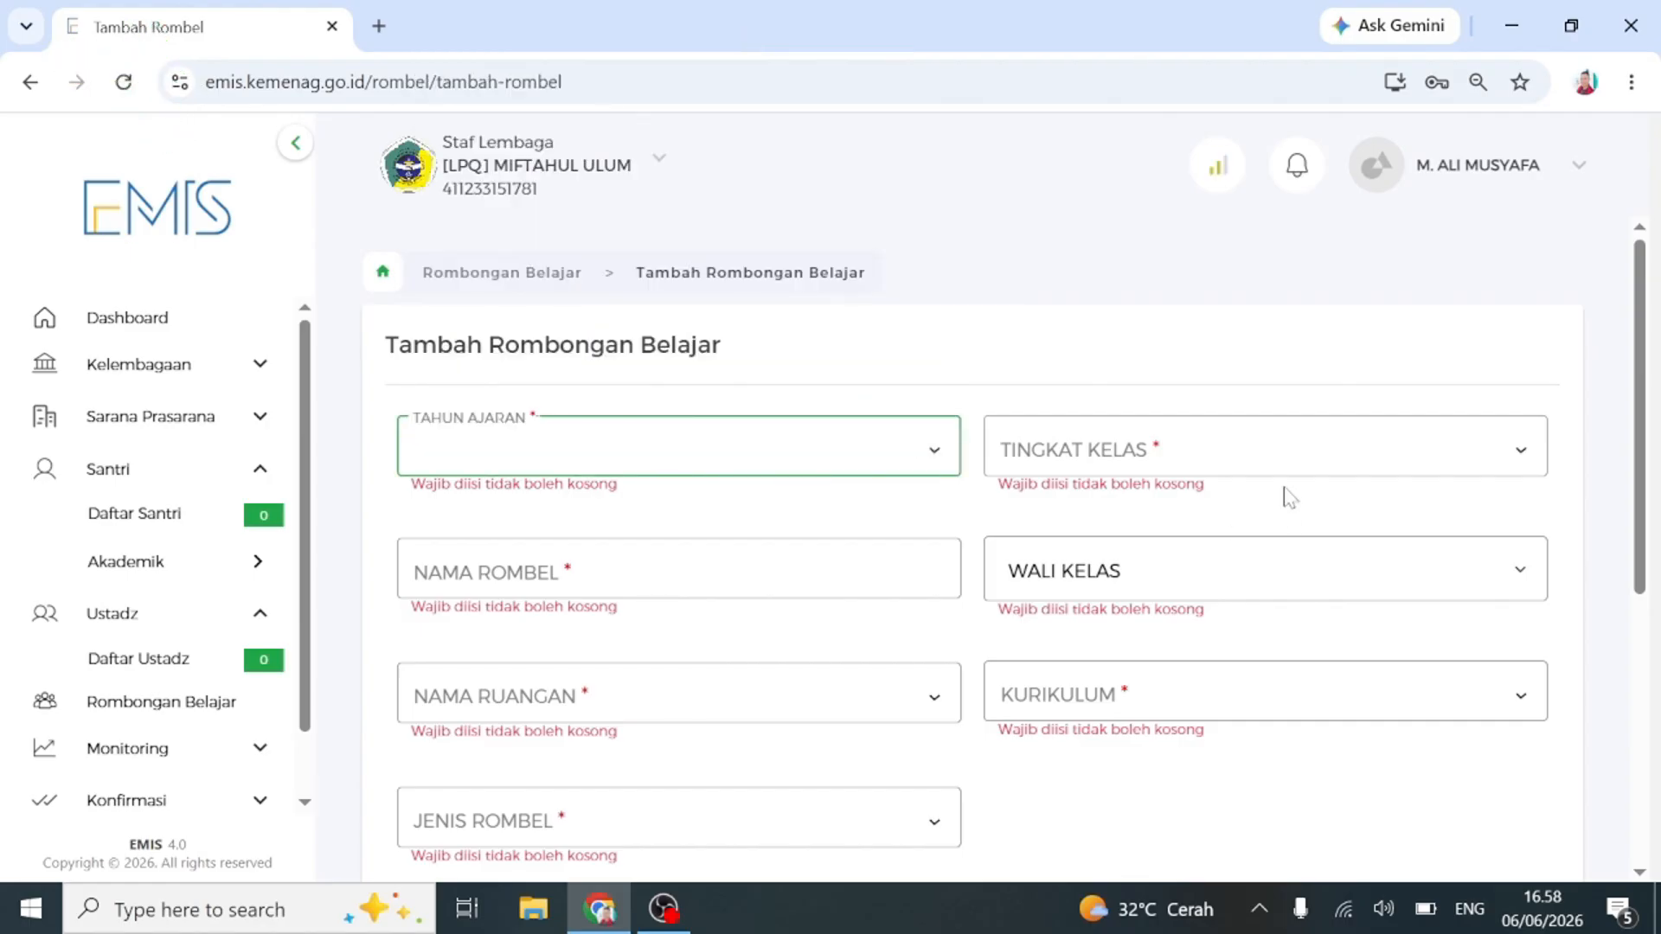
click(1287, 459)
scroll(1263, 420, down, 2)
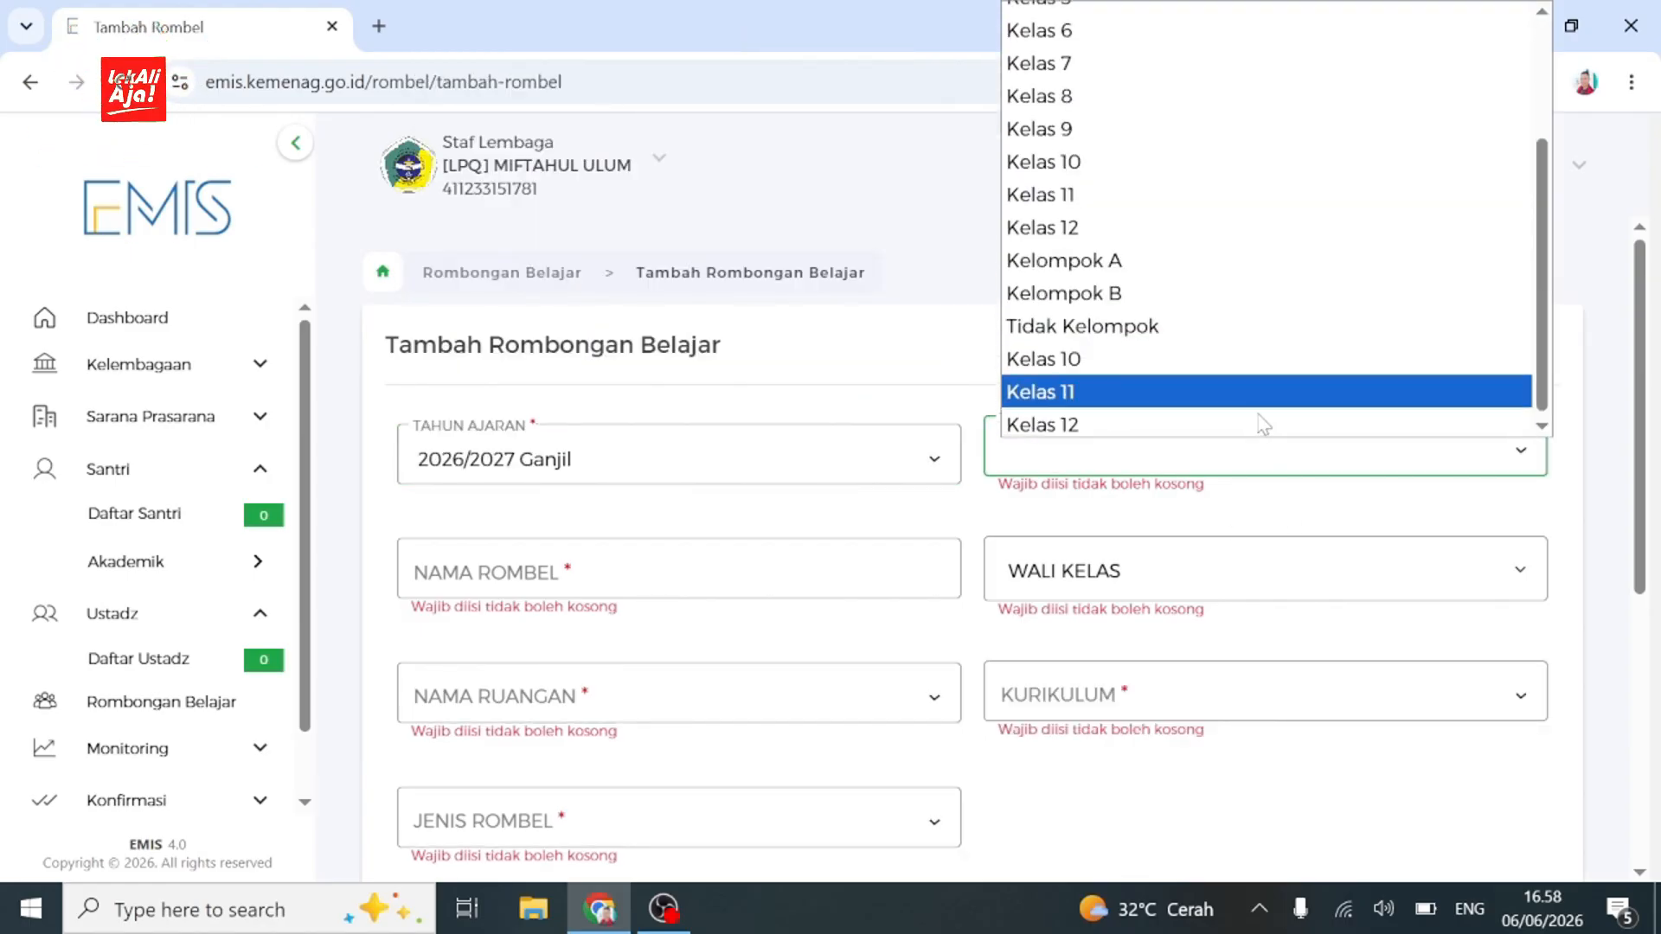
click(1019, 500)
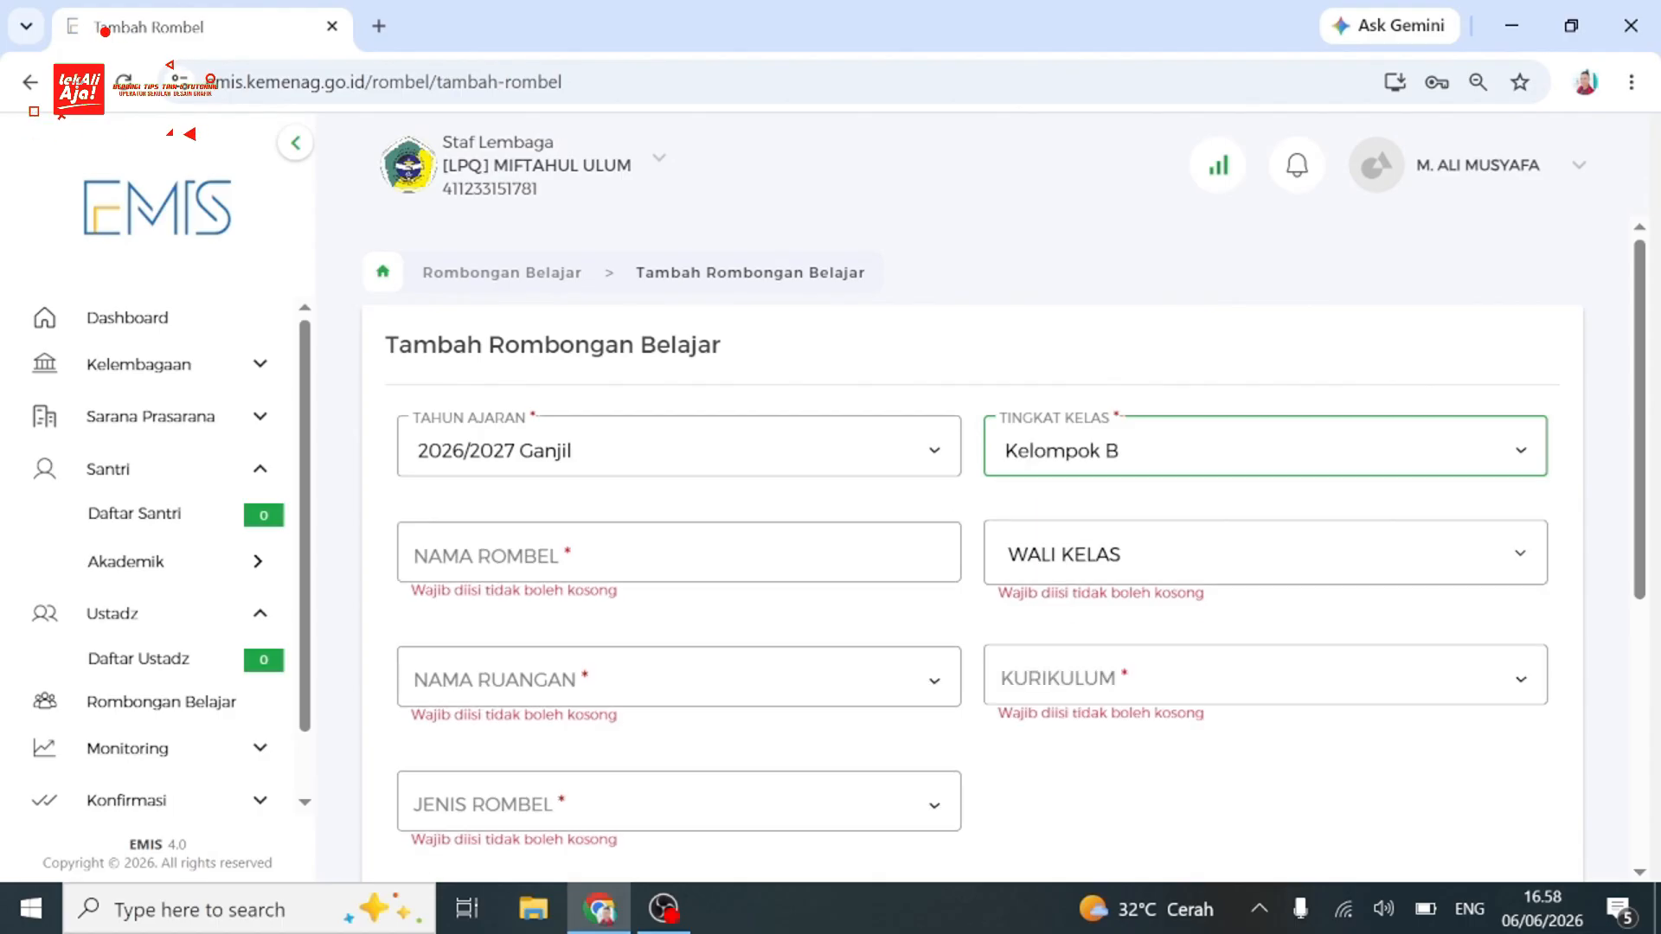
Name the class group 1, set curriculum Kurikulum Mandiri, room KELAS B and type Kelas, and choose its homeroom teacher.
click(537, 553)
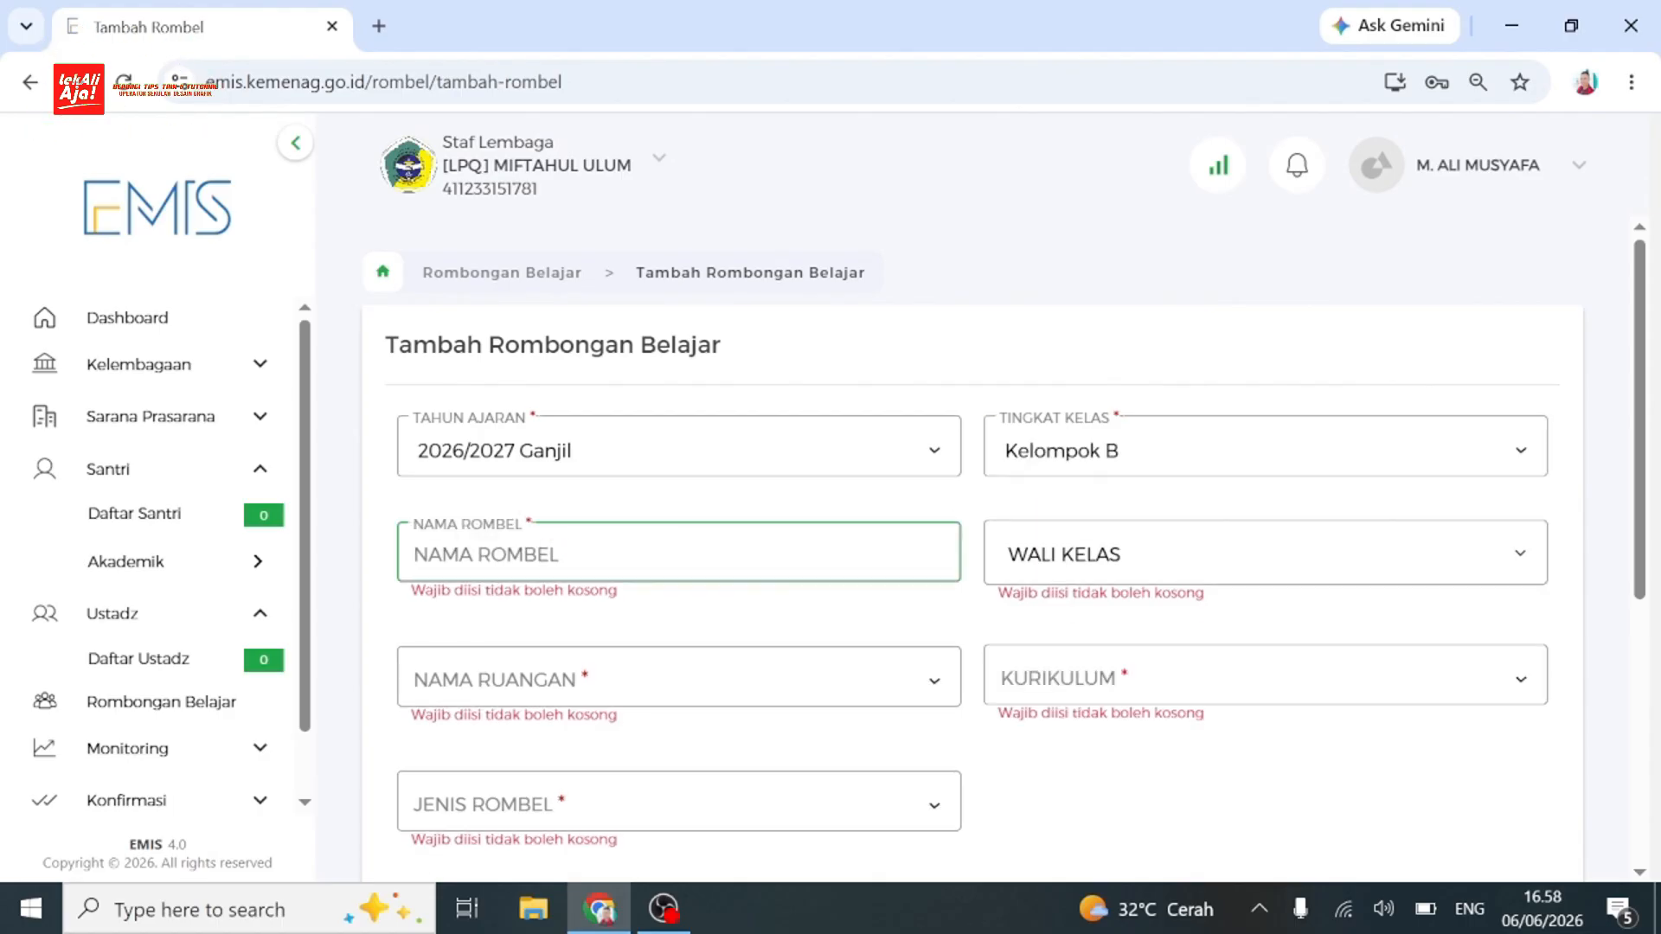
text(1)
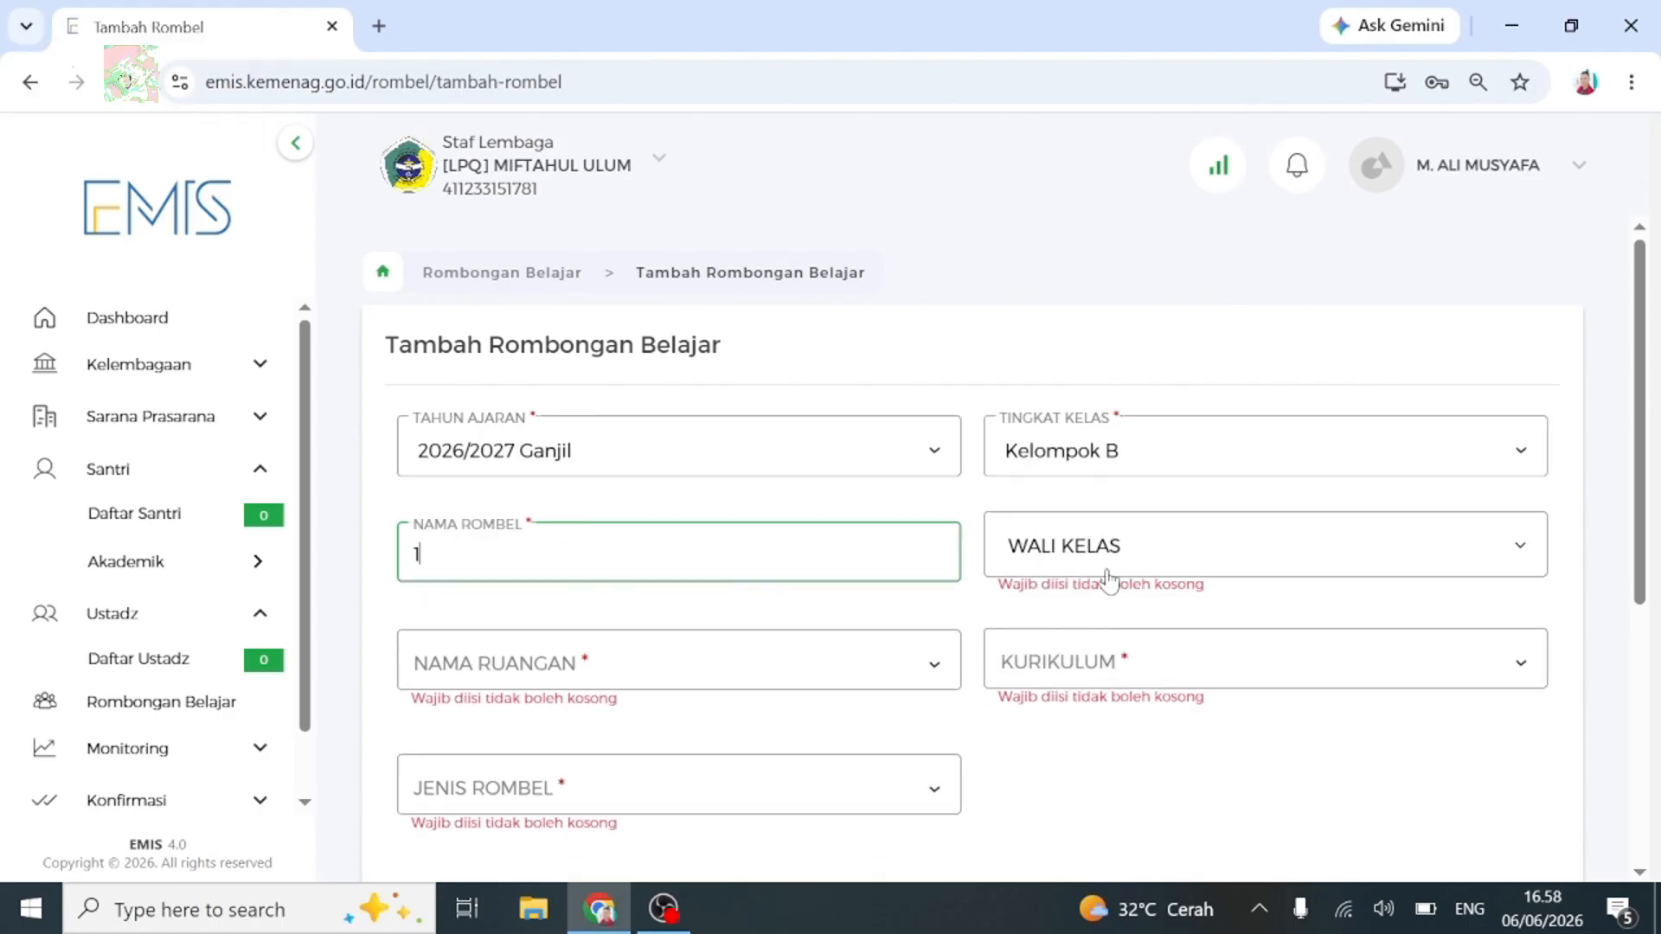
click(1163, 671)
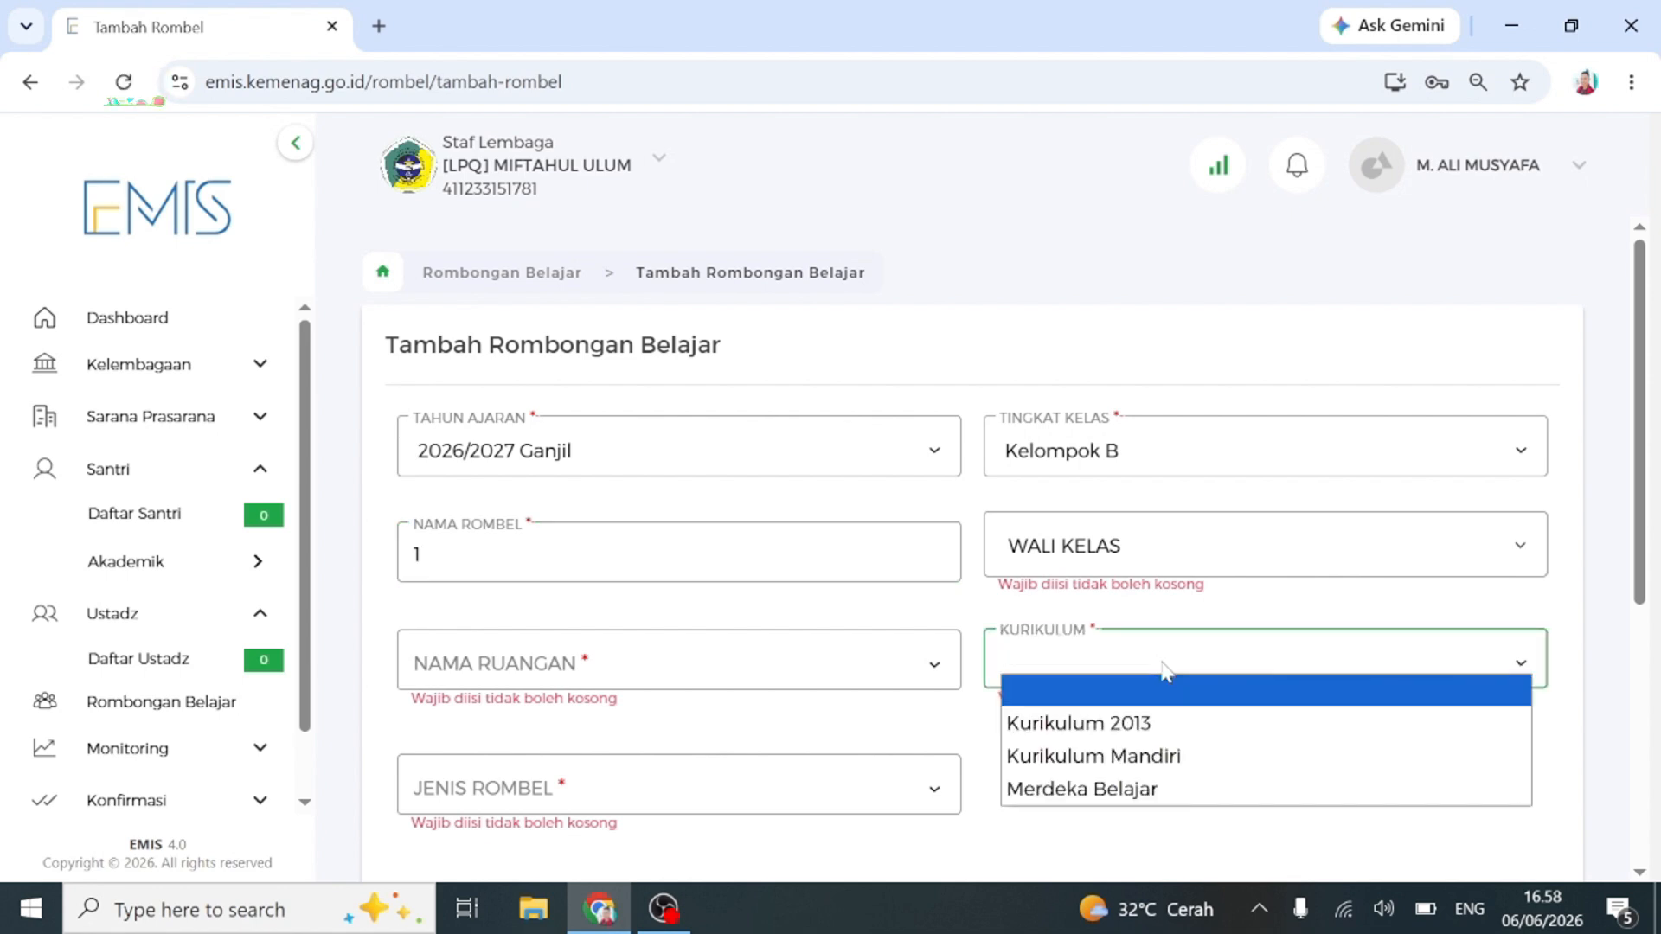
click(1159, 755)
click(901, 667)
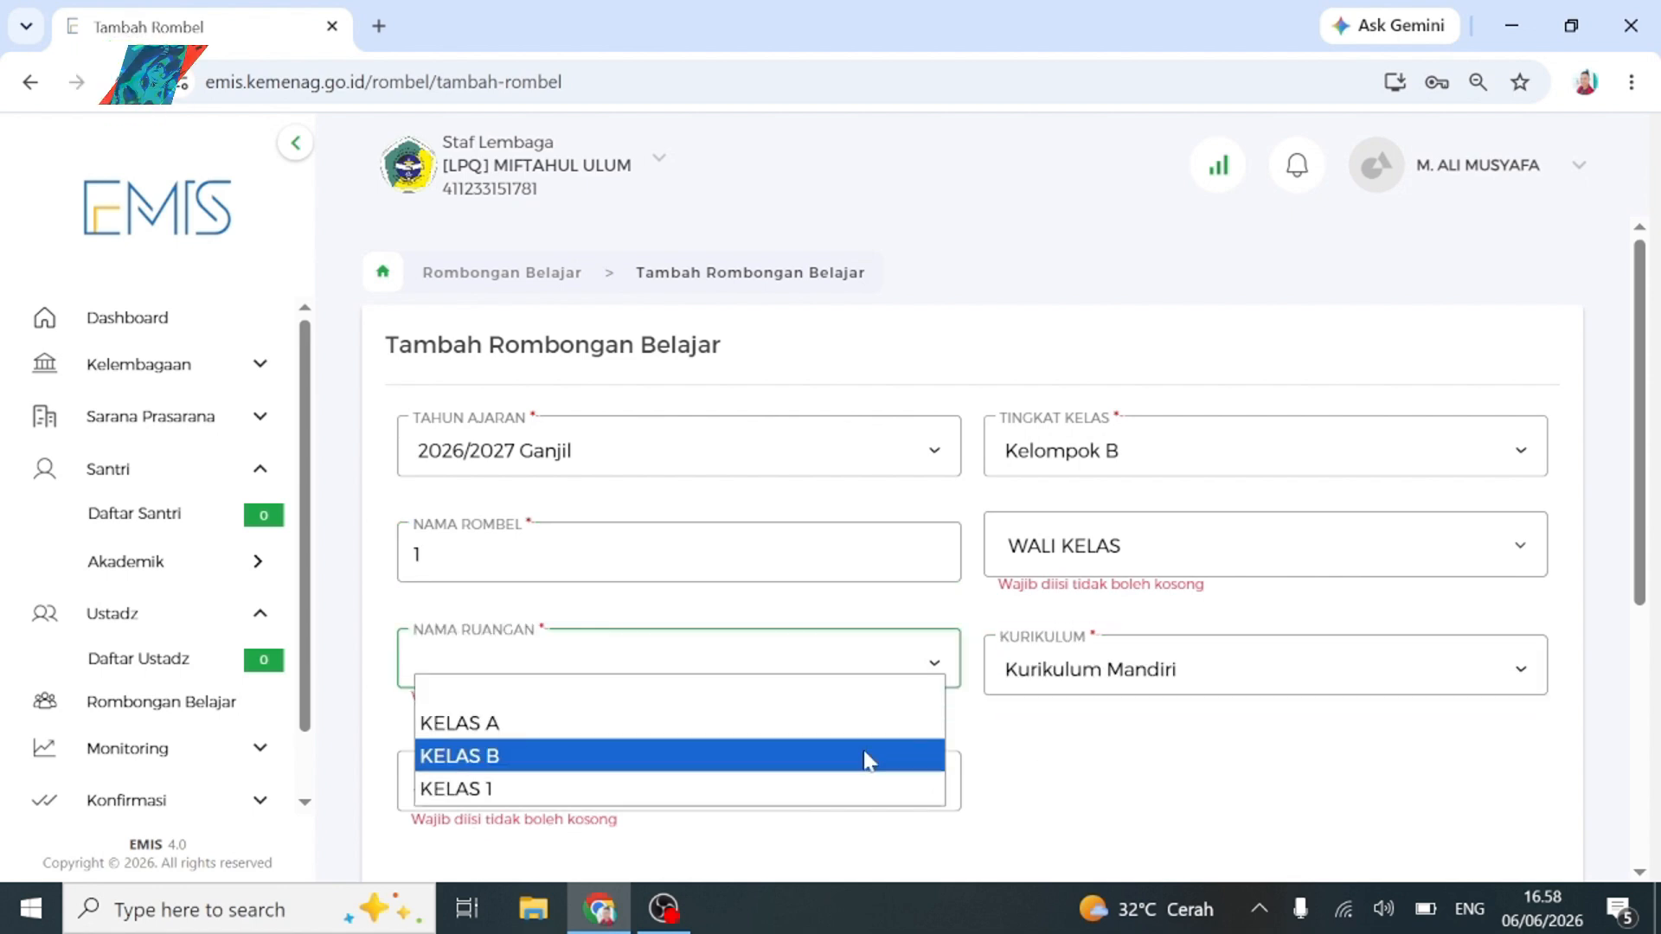
click(870, 757)
click(870, 775)
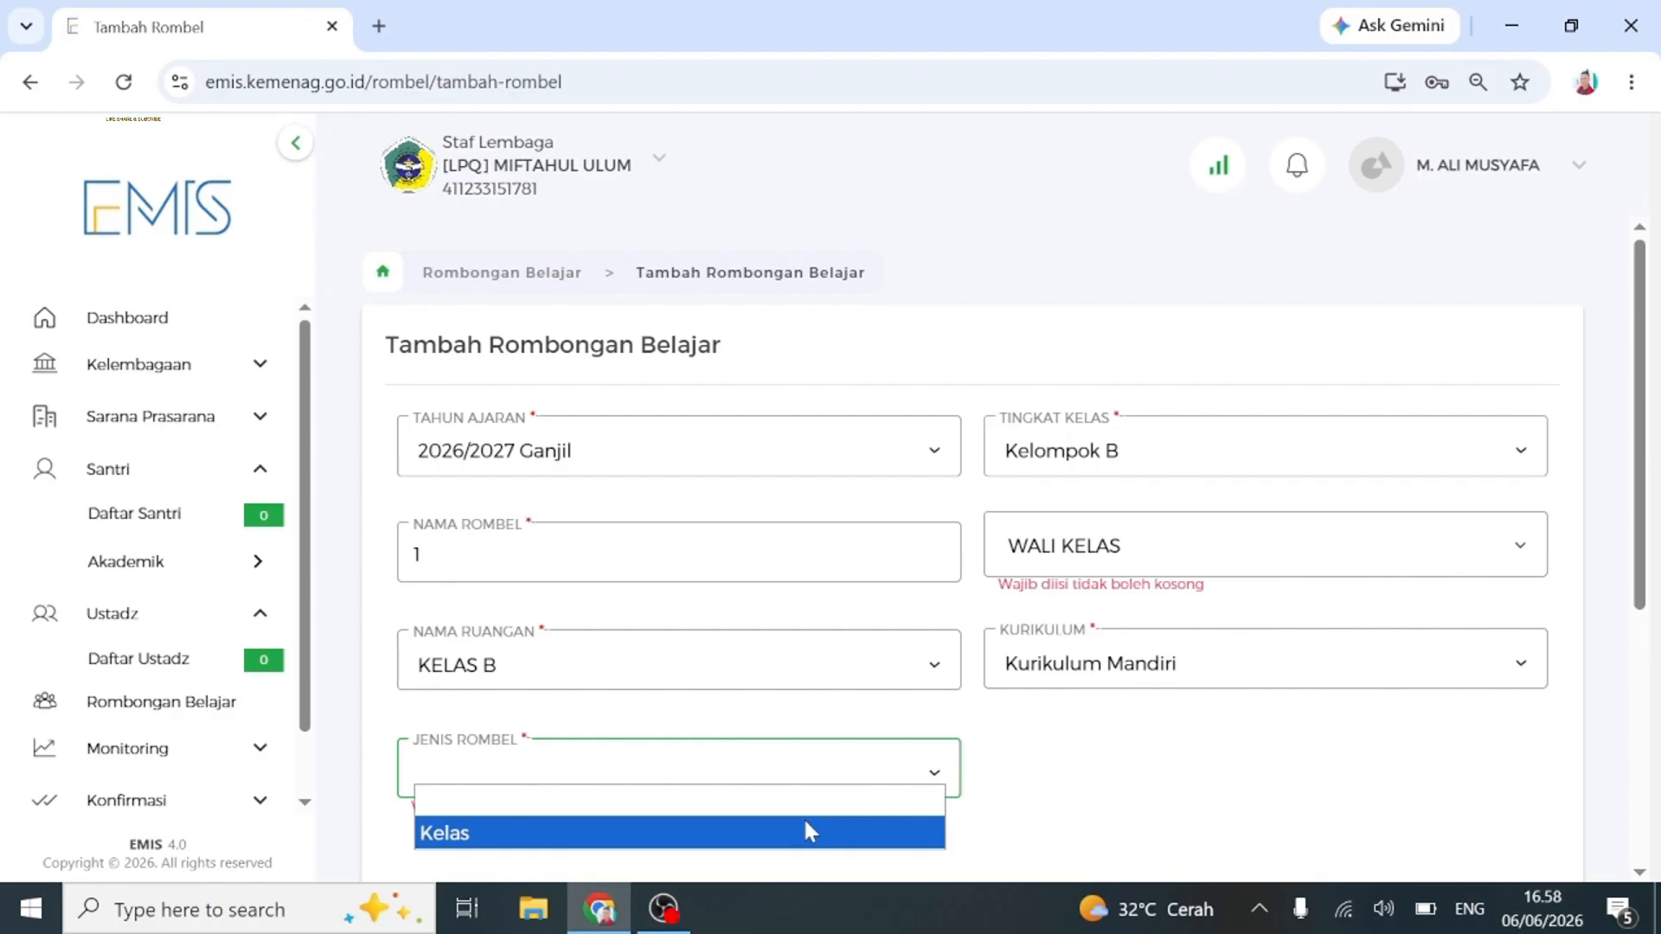
click(805, 831)
scroll(865, 605, down, 5)
scroll(1415, 515, up, 4)
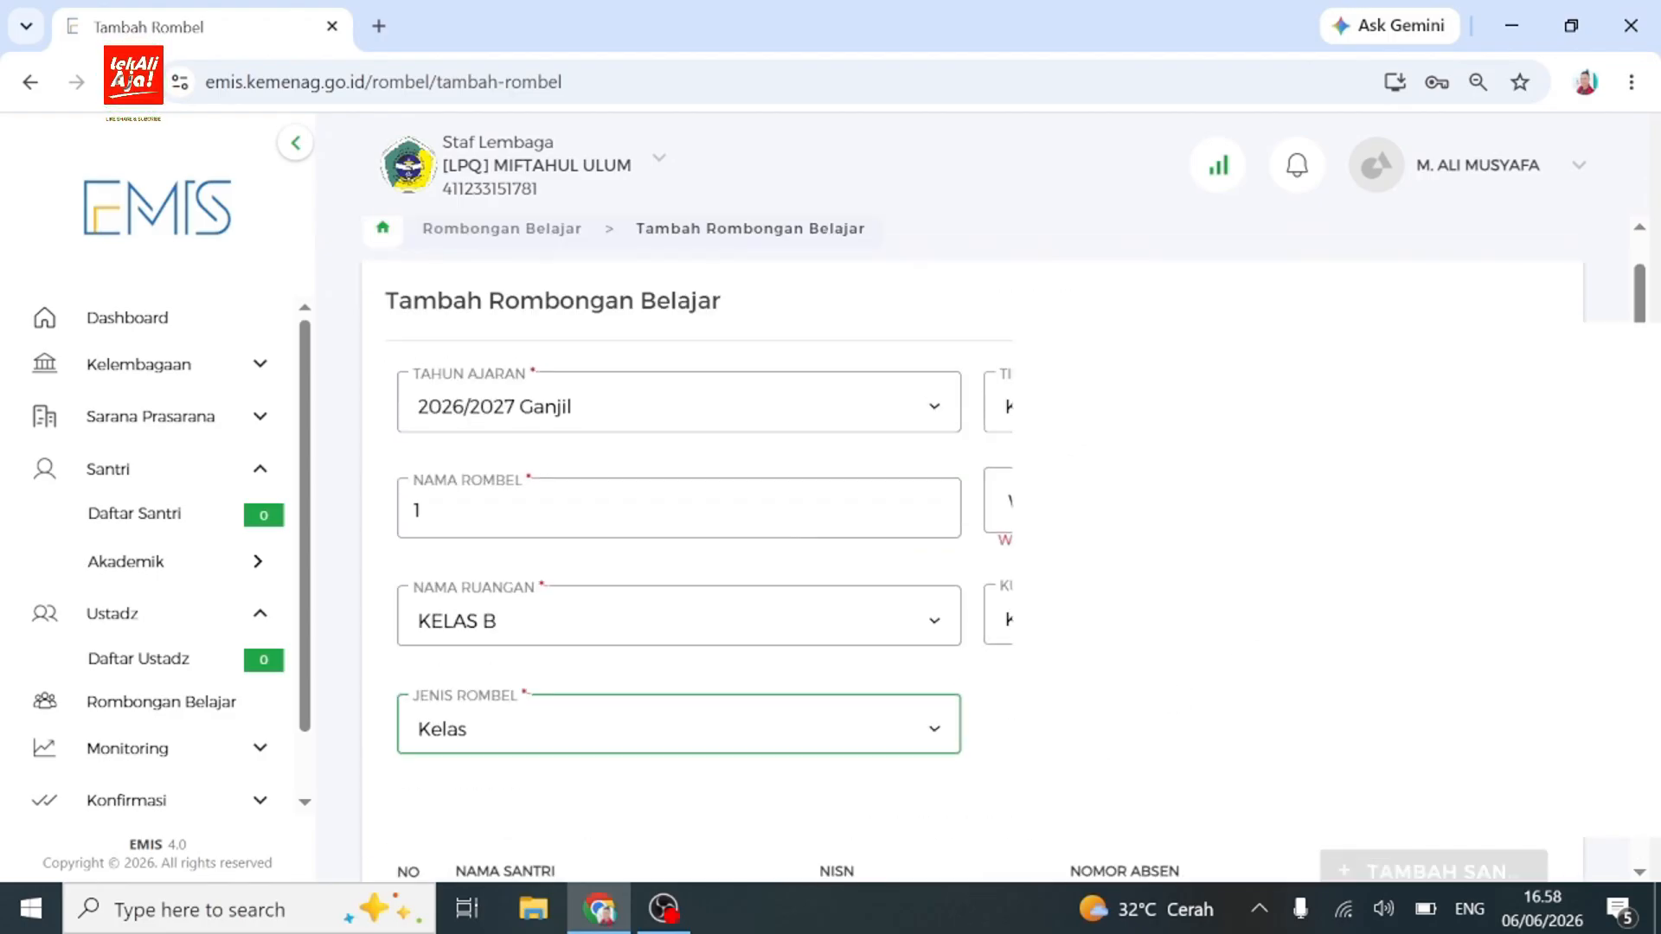
click(1415, 510)
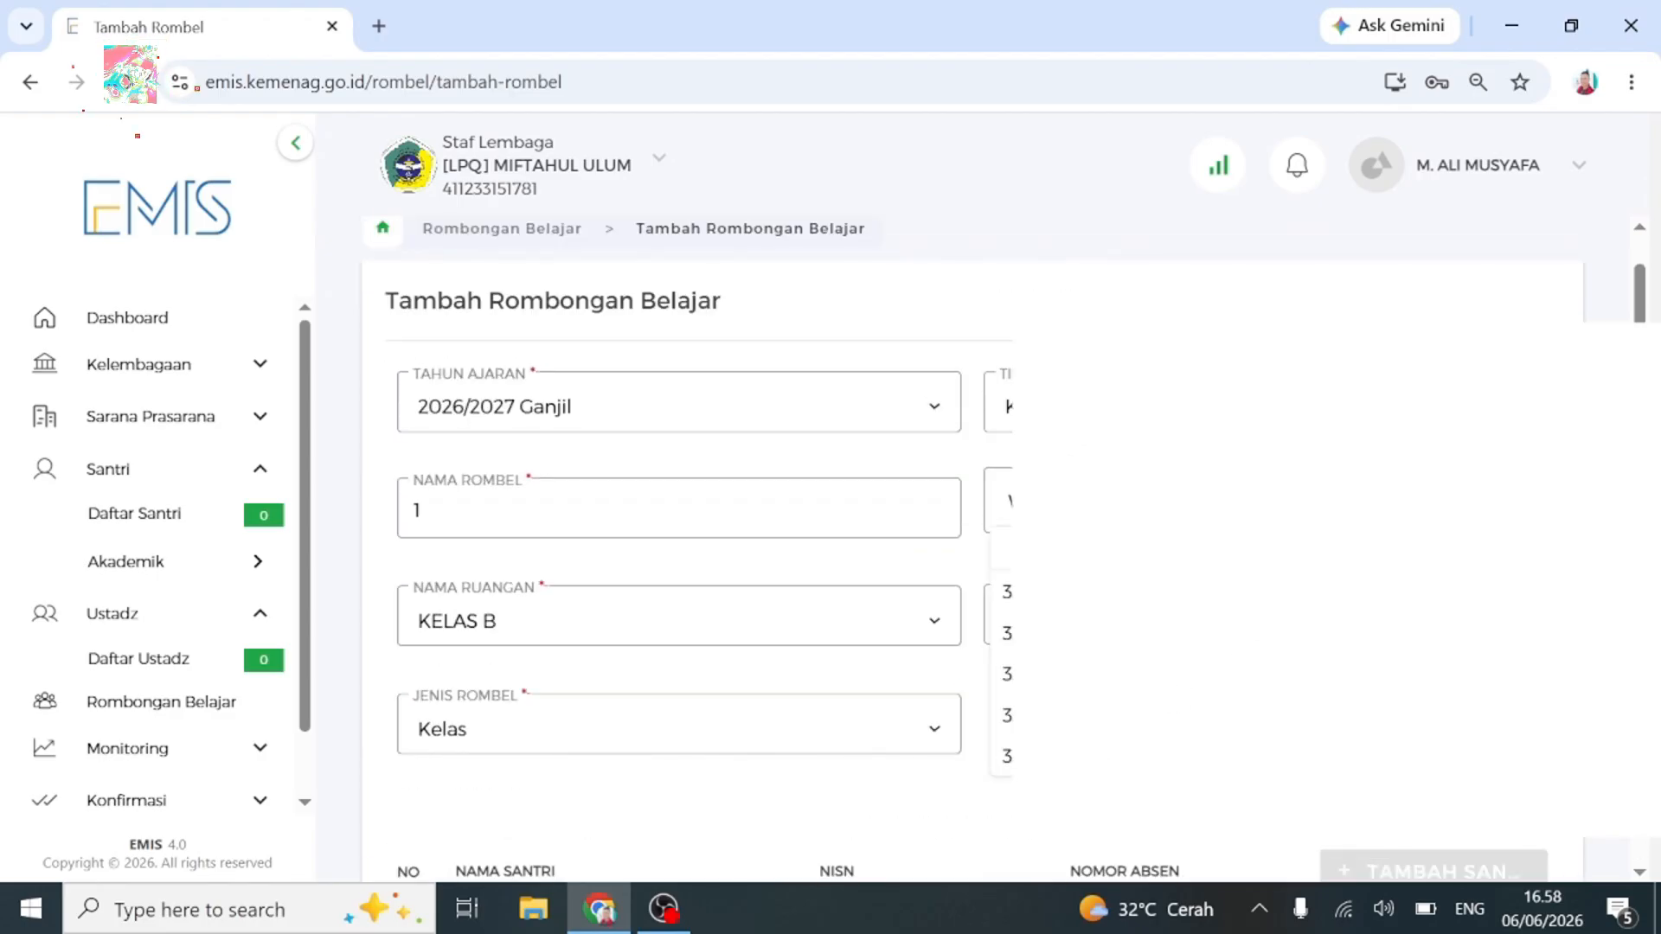
Select all available students and add them to the new Kelompok B class group.
scroll(865, 519, down, 5)
click(1433, 482)
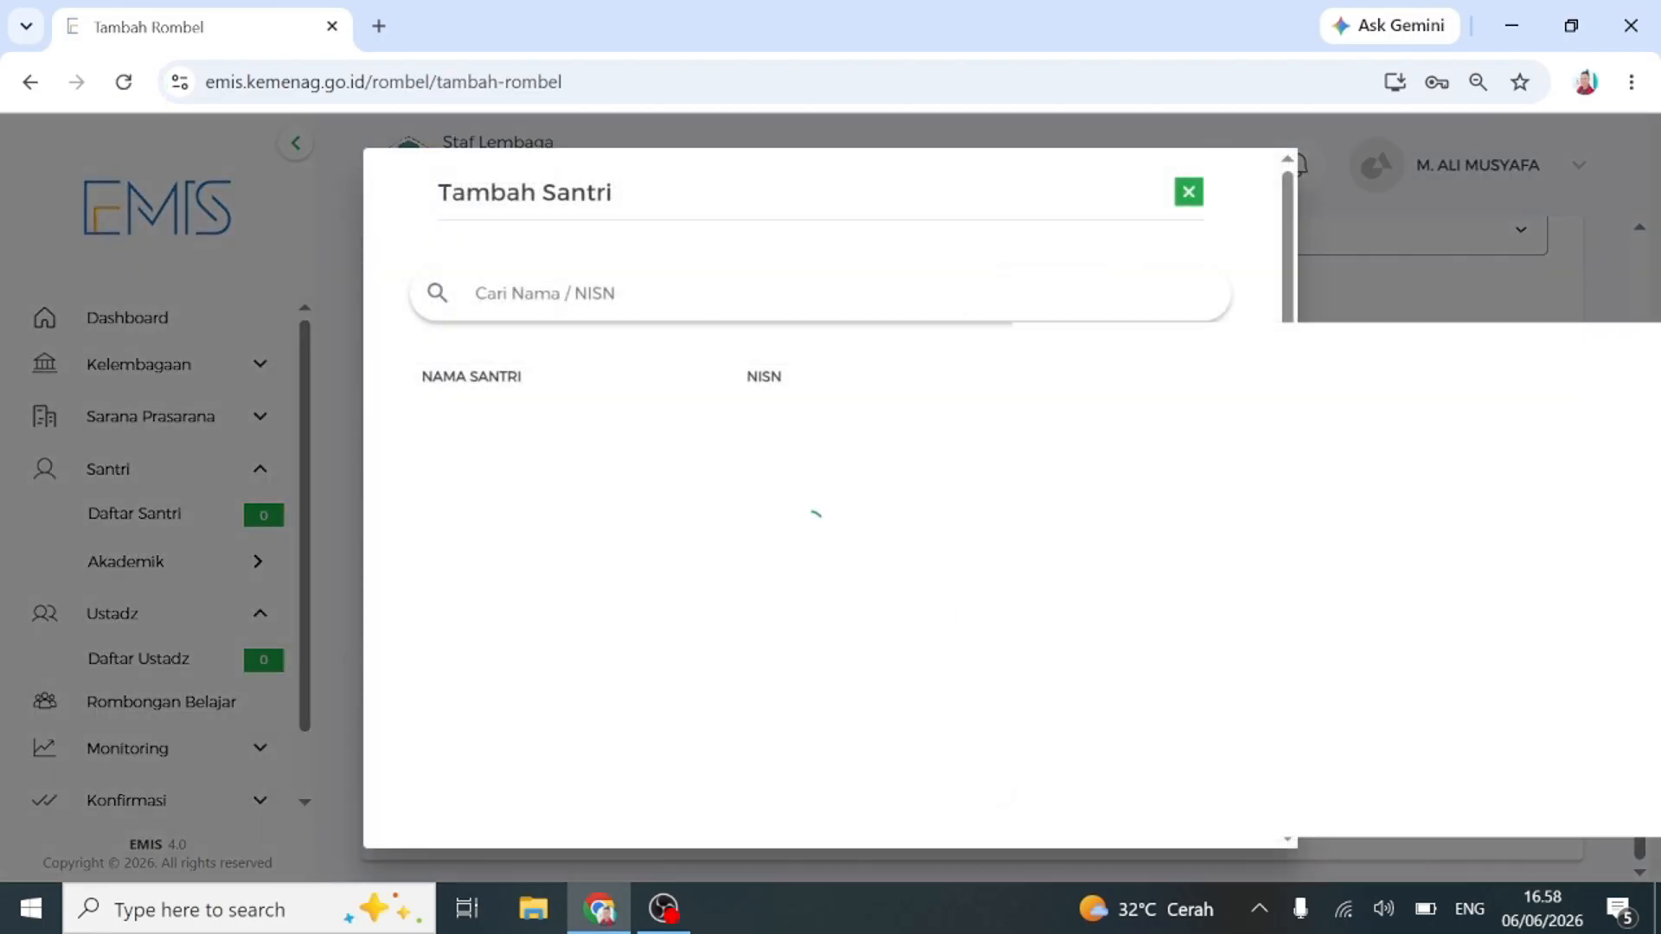
click(1191, 378)
scroll(1067, 550, down, 1)
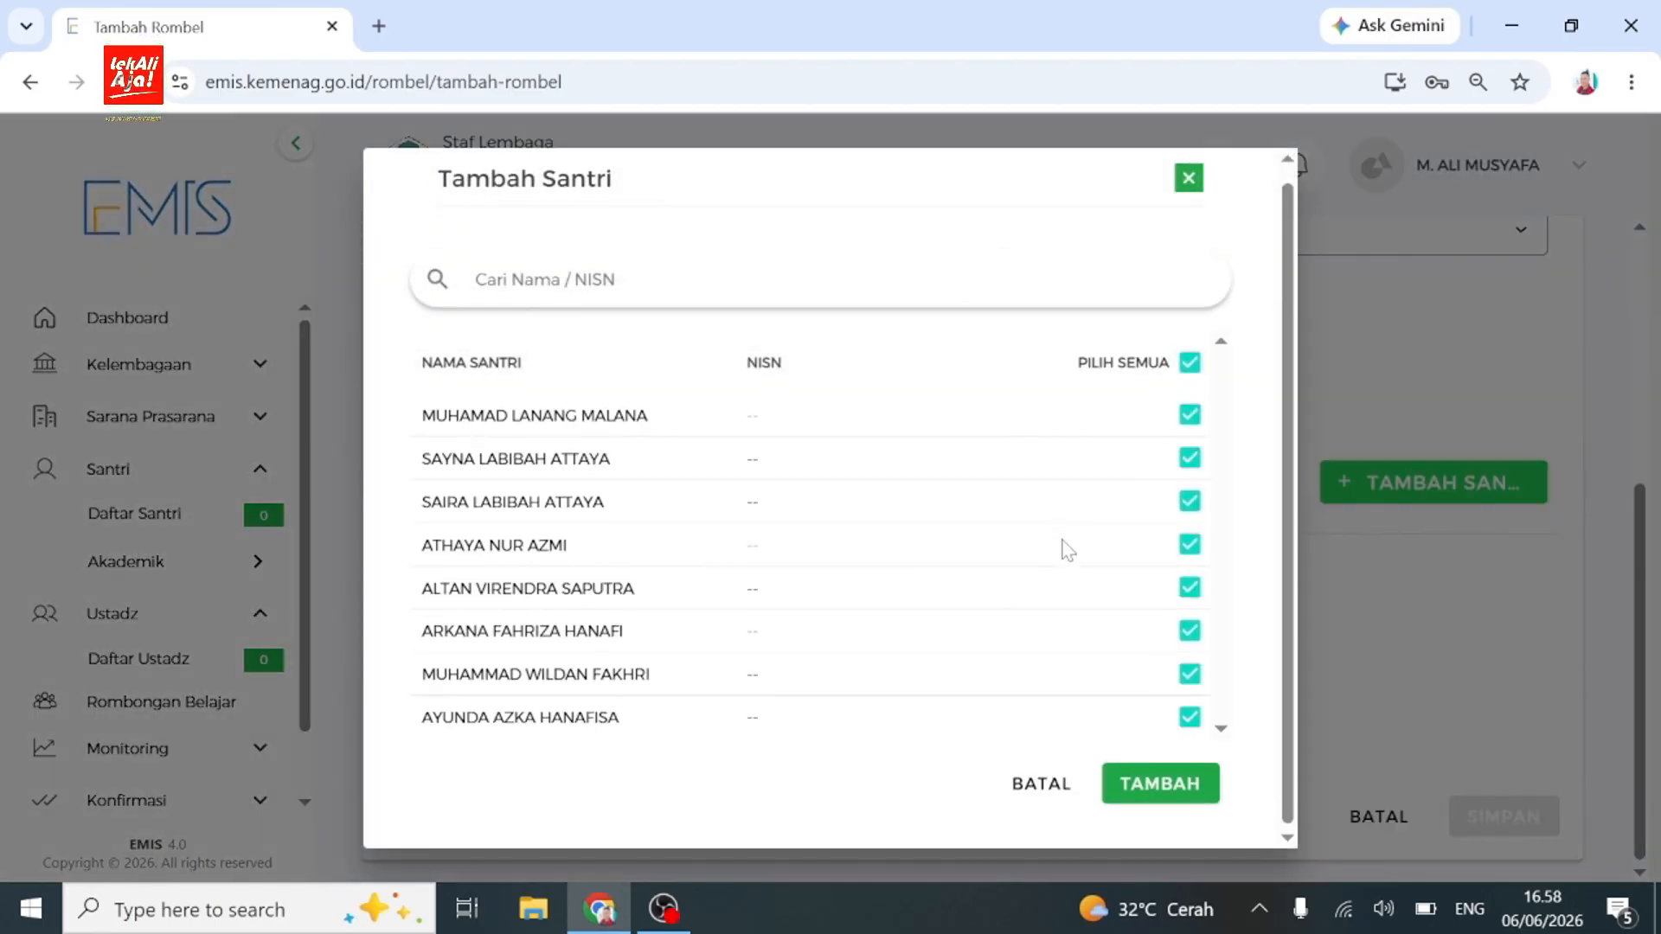
click(1163, 783)
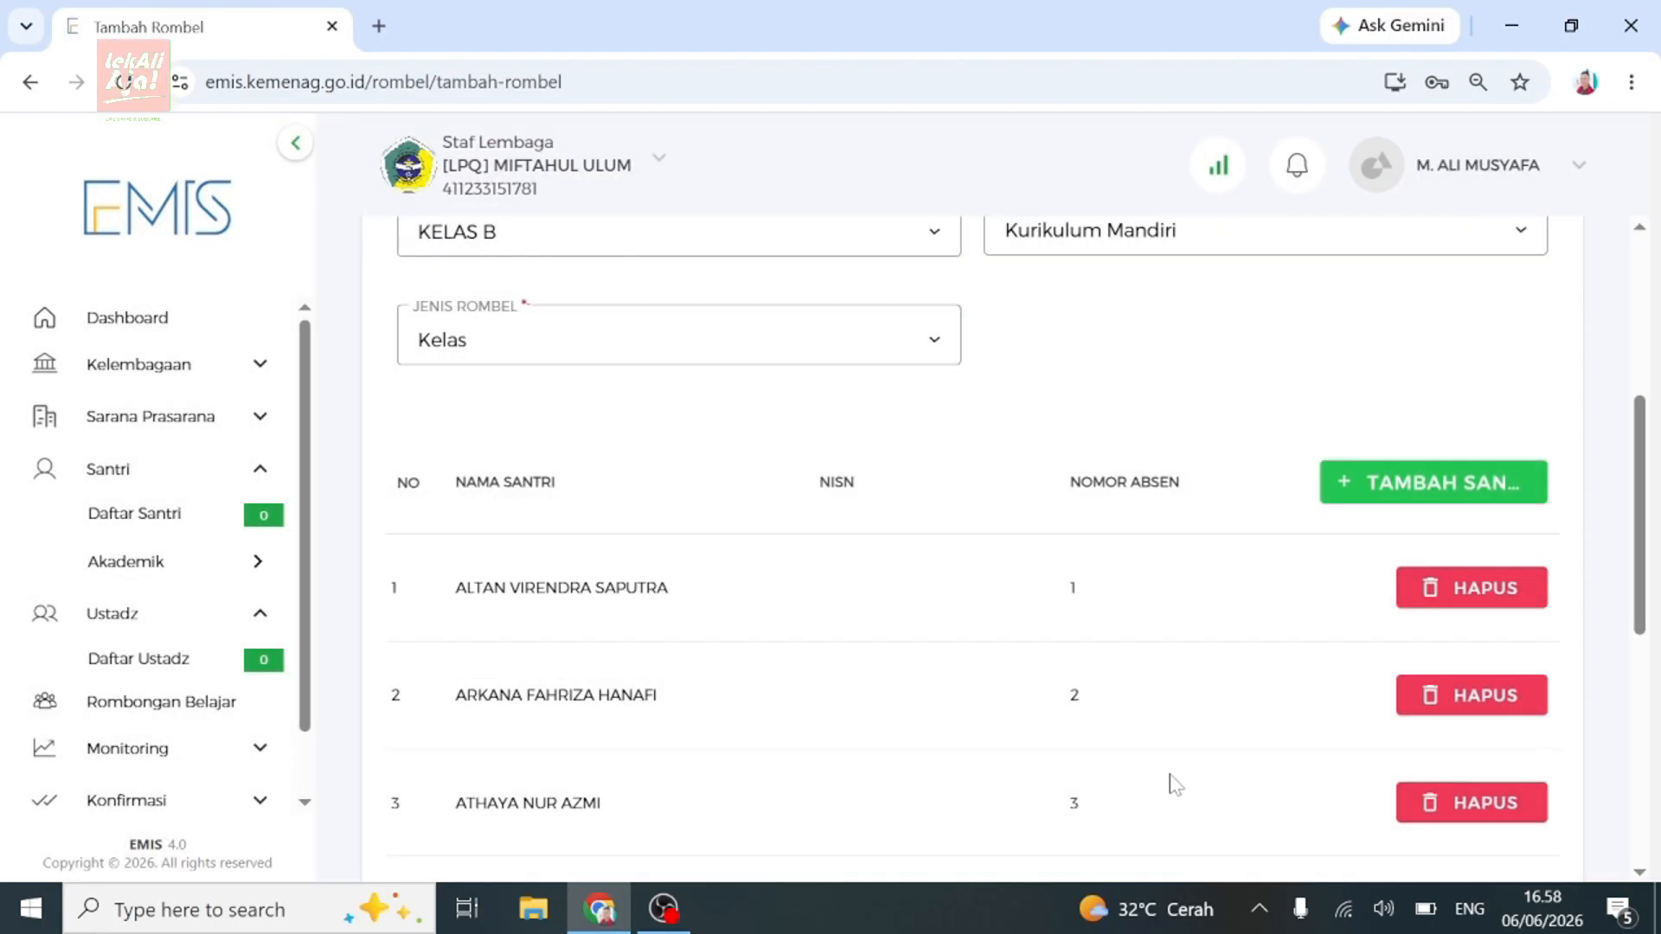
Save the Kelompok B class group and return to the Rombongan Belajar list.
scroll(1392, 740, down, 6)
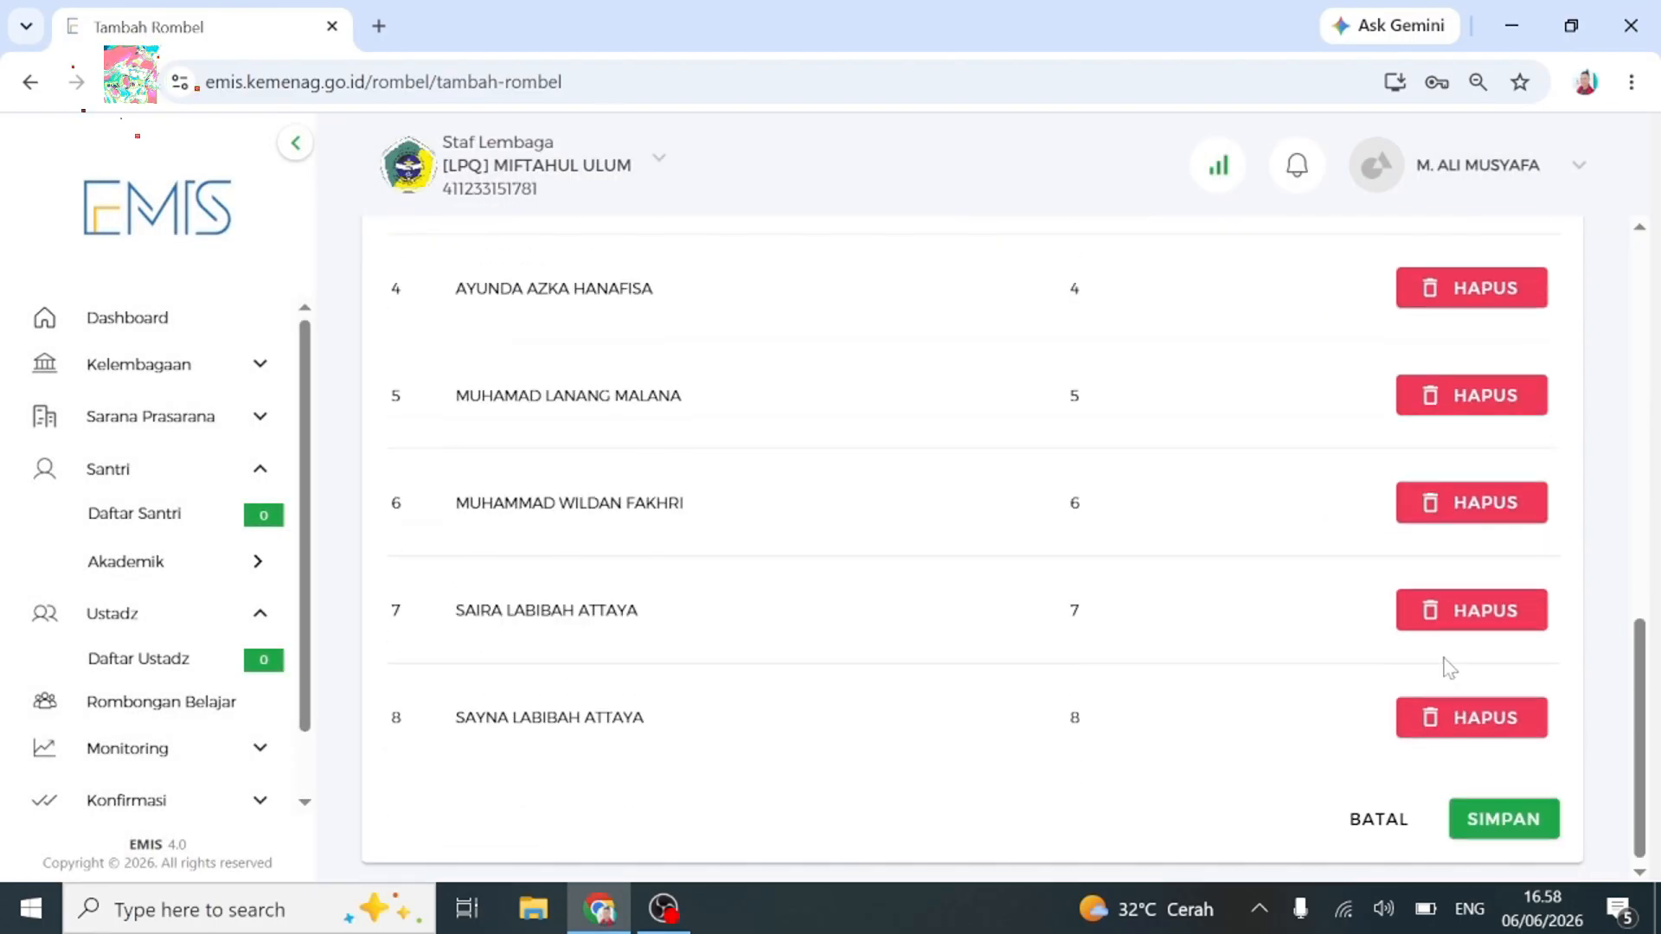
click(1482, 819)
click(891, 642)
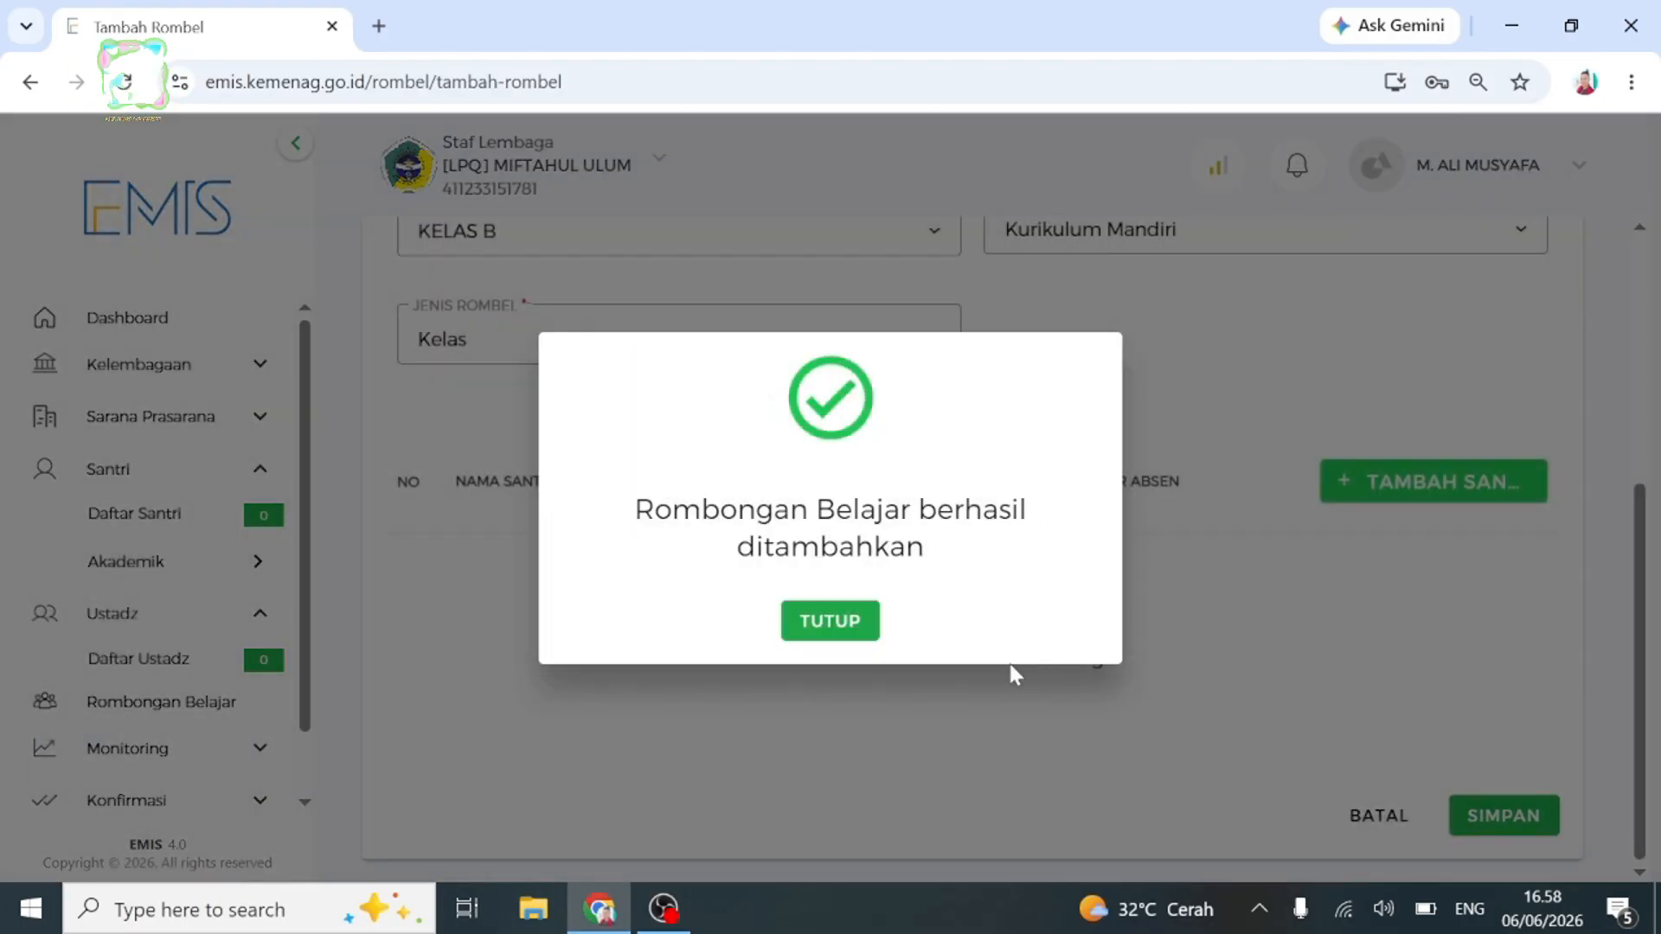
click(854, 639)
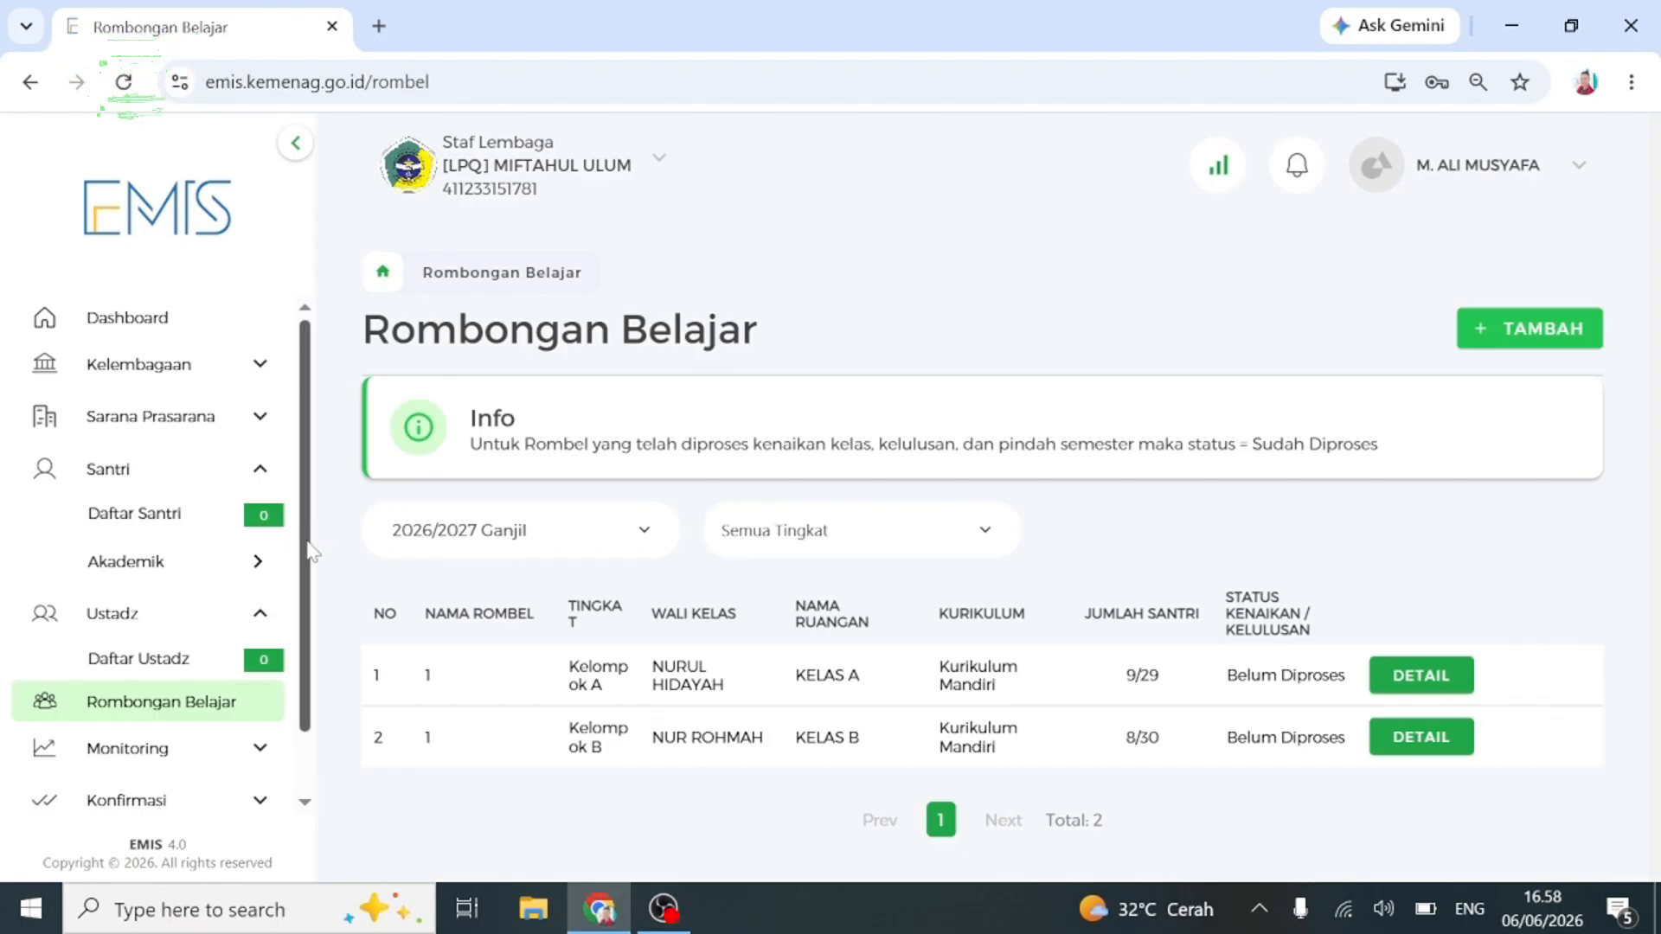
scroll(300, 562, down, 1)
click(235, 548)
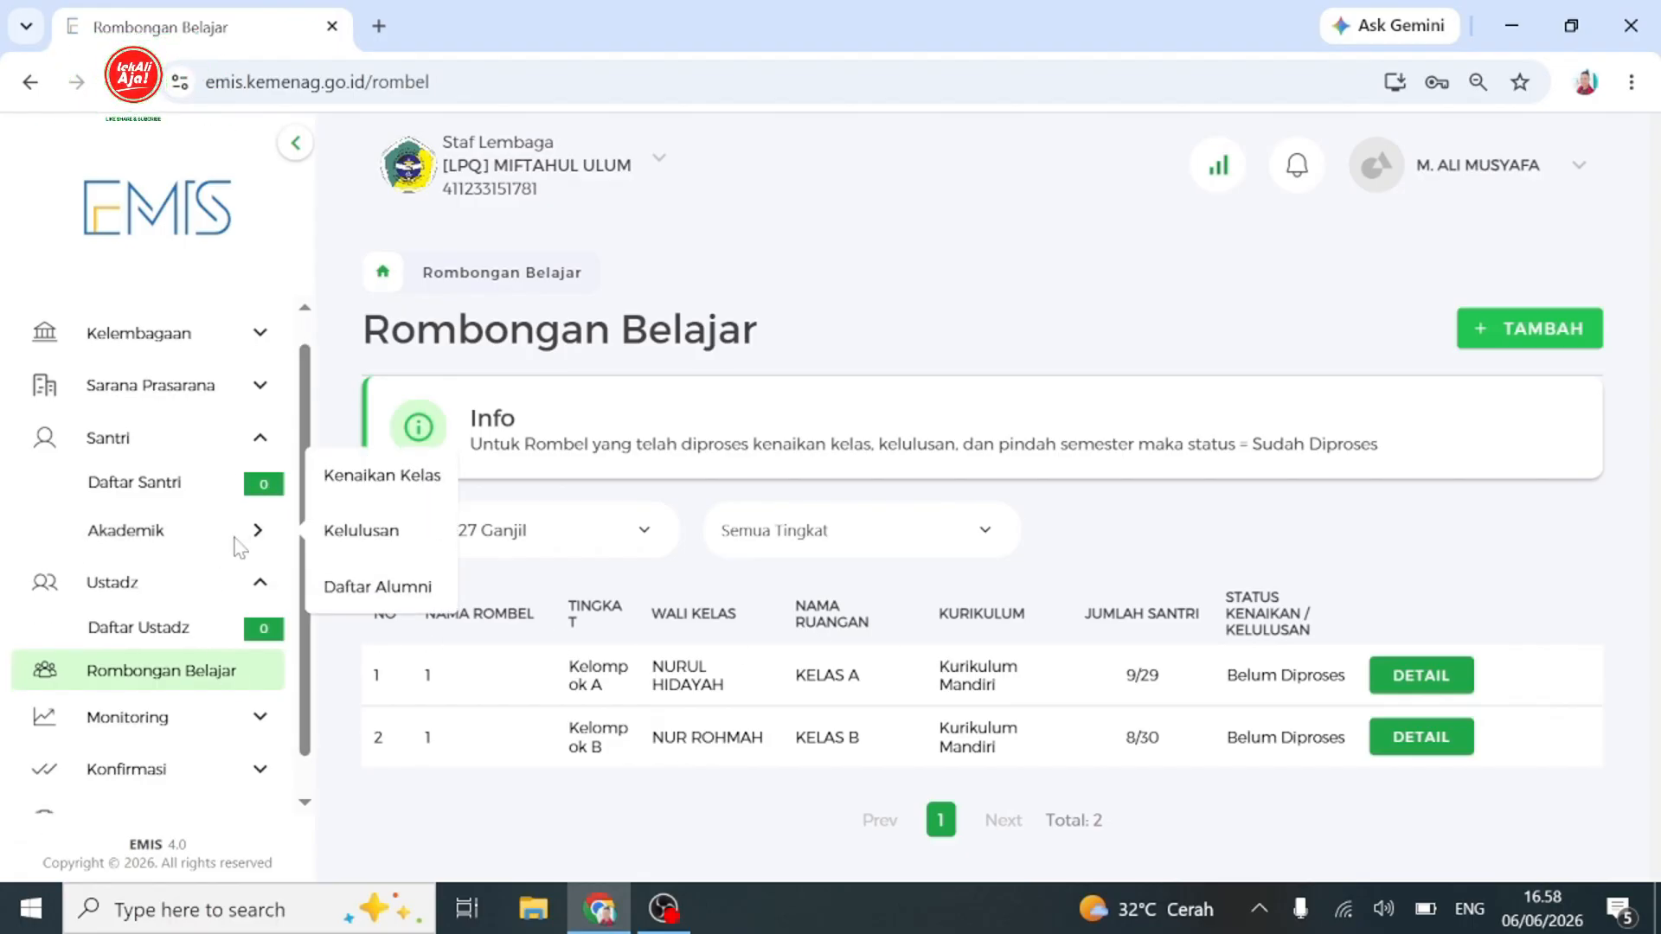
click(238, 548)
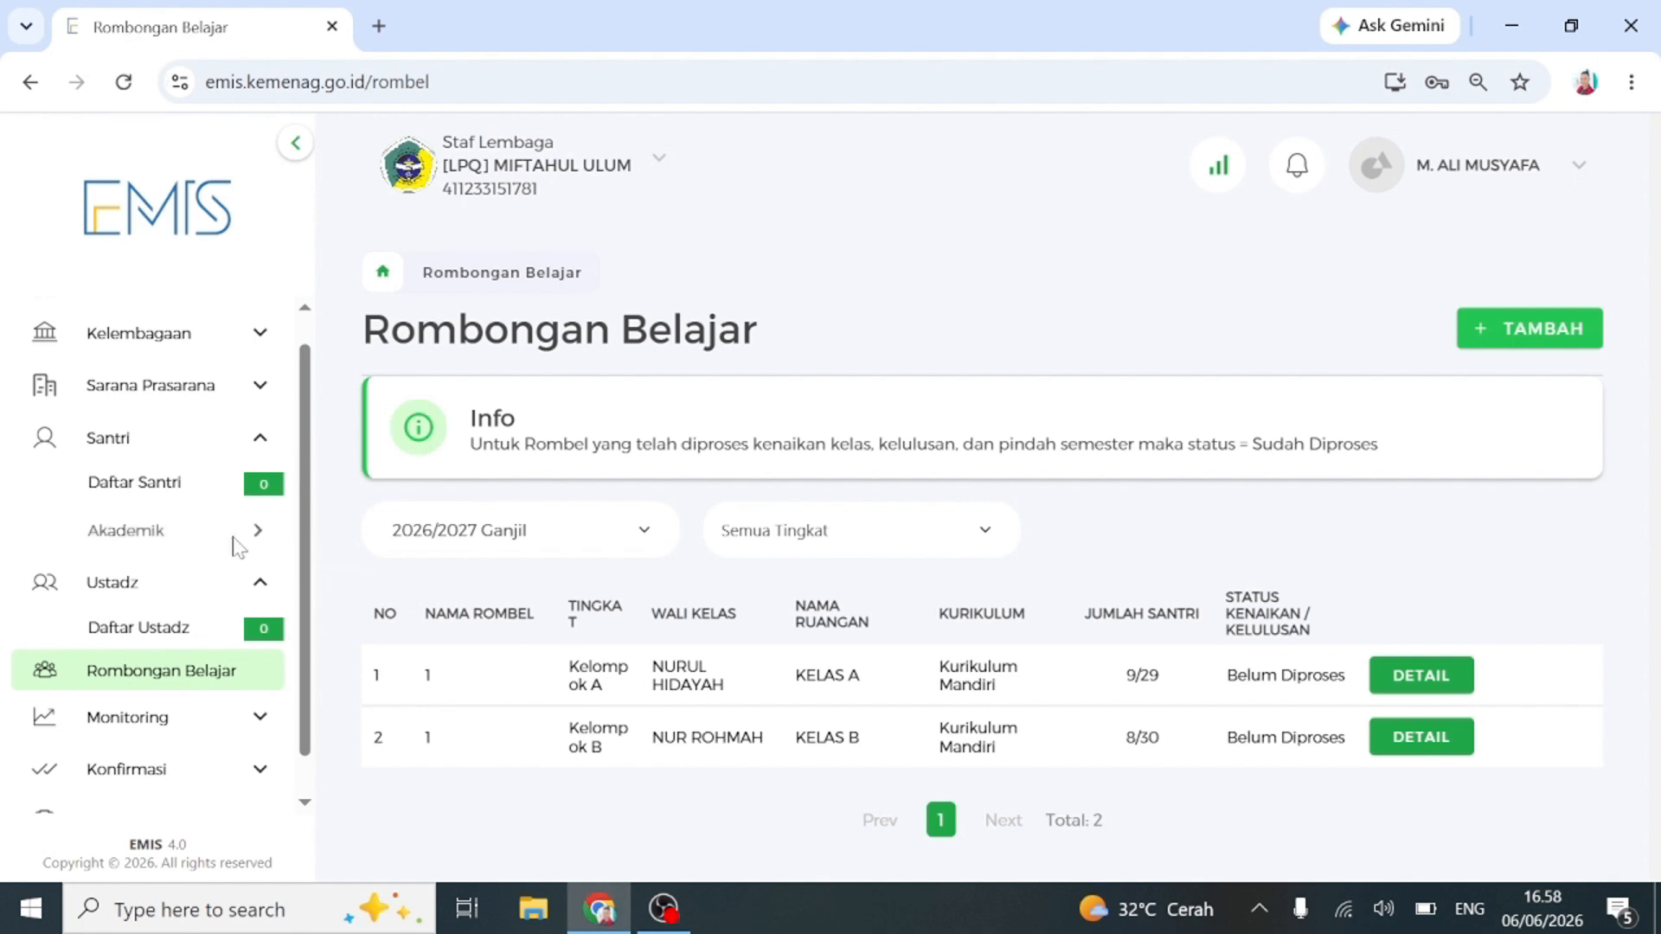
click(236, 548)
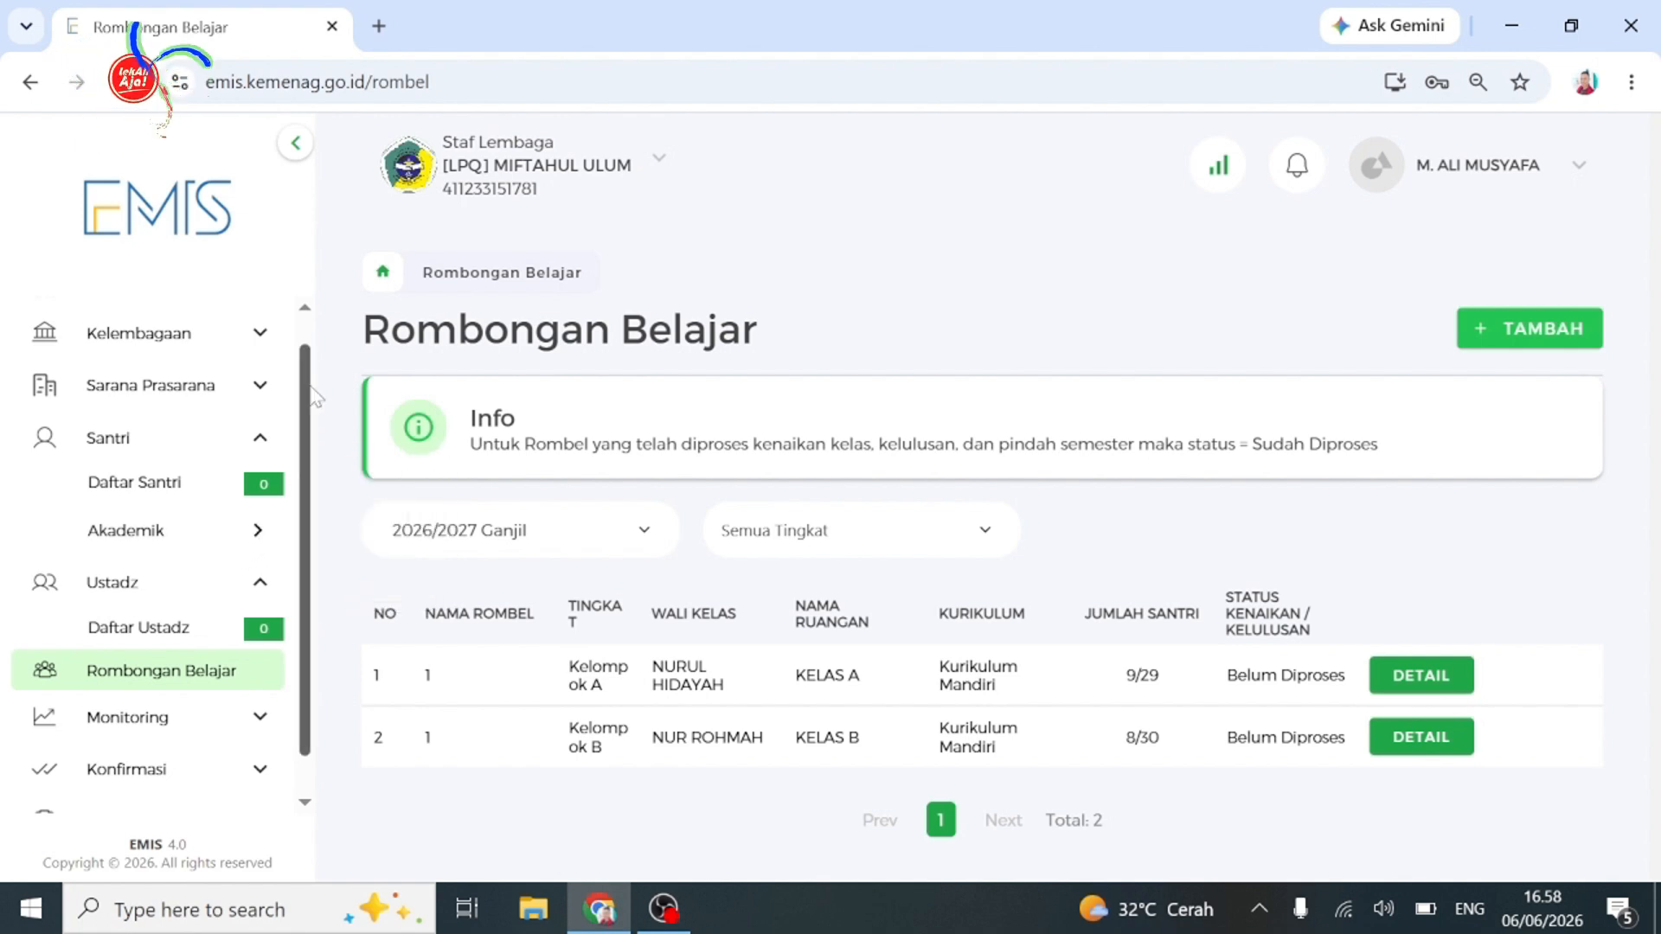
scroll(302, 374, up, 2)
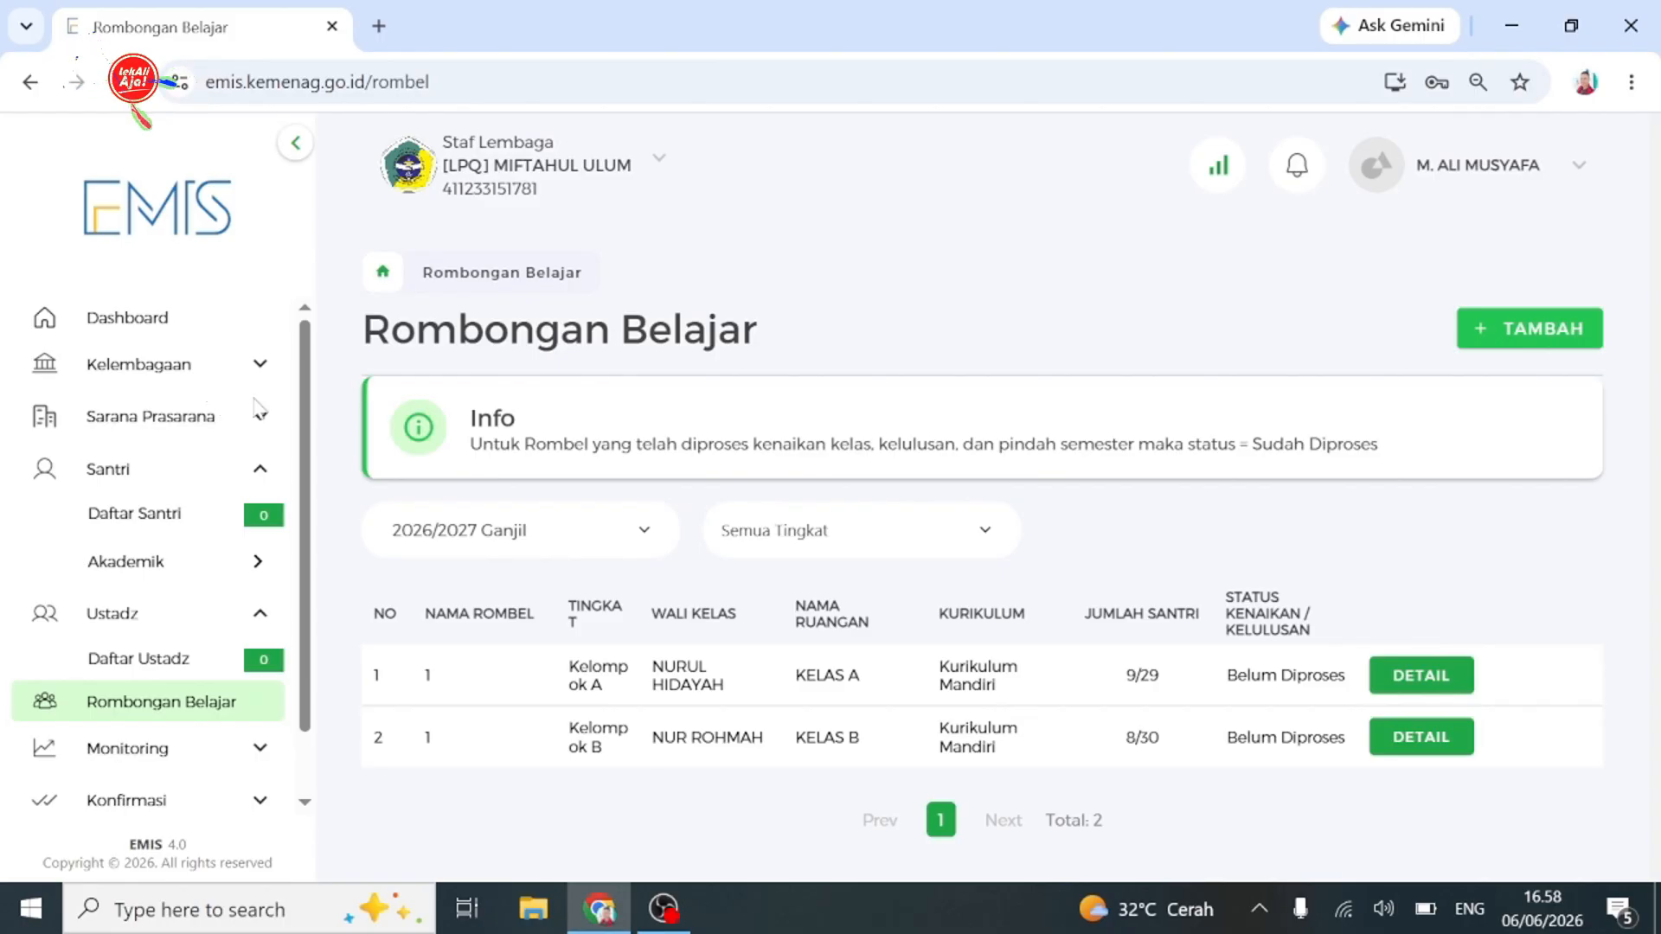
Open the Daftar Santri page and look through the 2026/2027 student list.
click(172, 519)
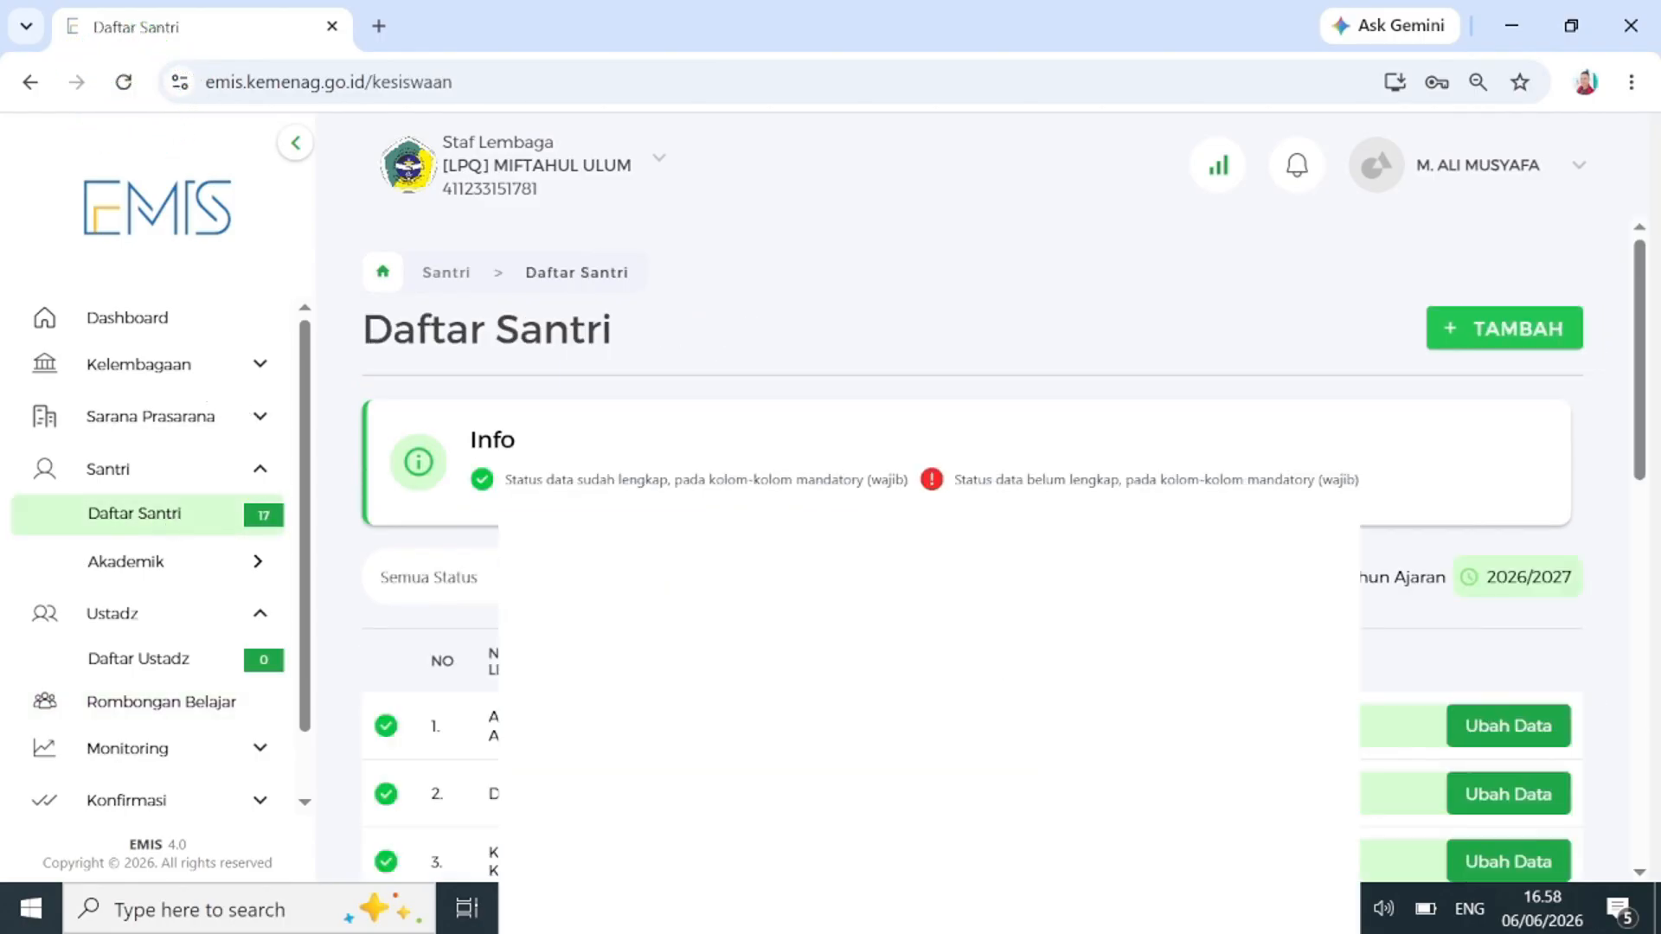
scroll(969, 554, down, 8)
scroll(969, 553, up, 6)
scroll(969, 553, up, 3)
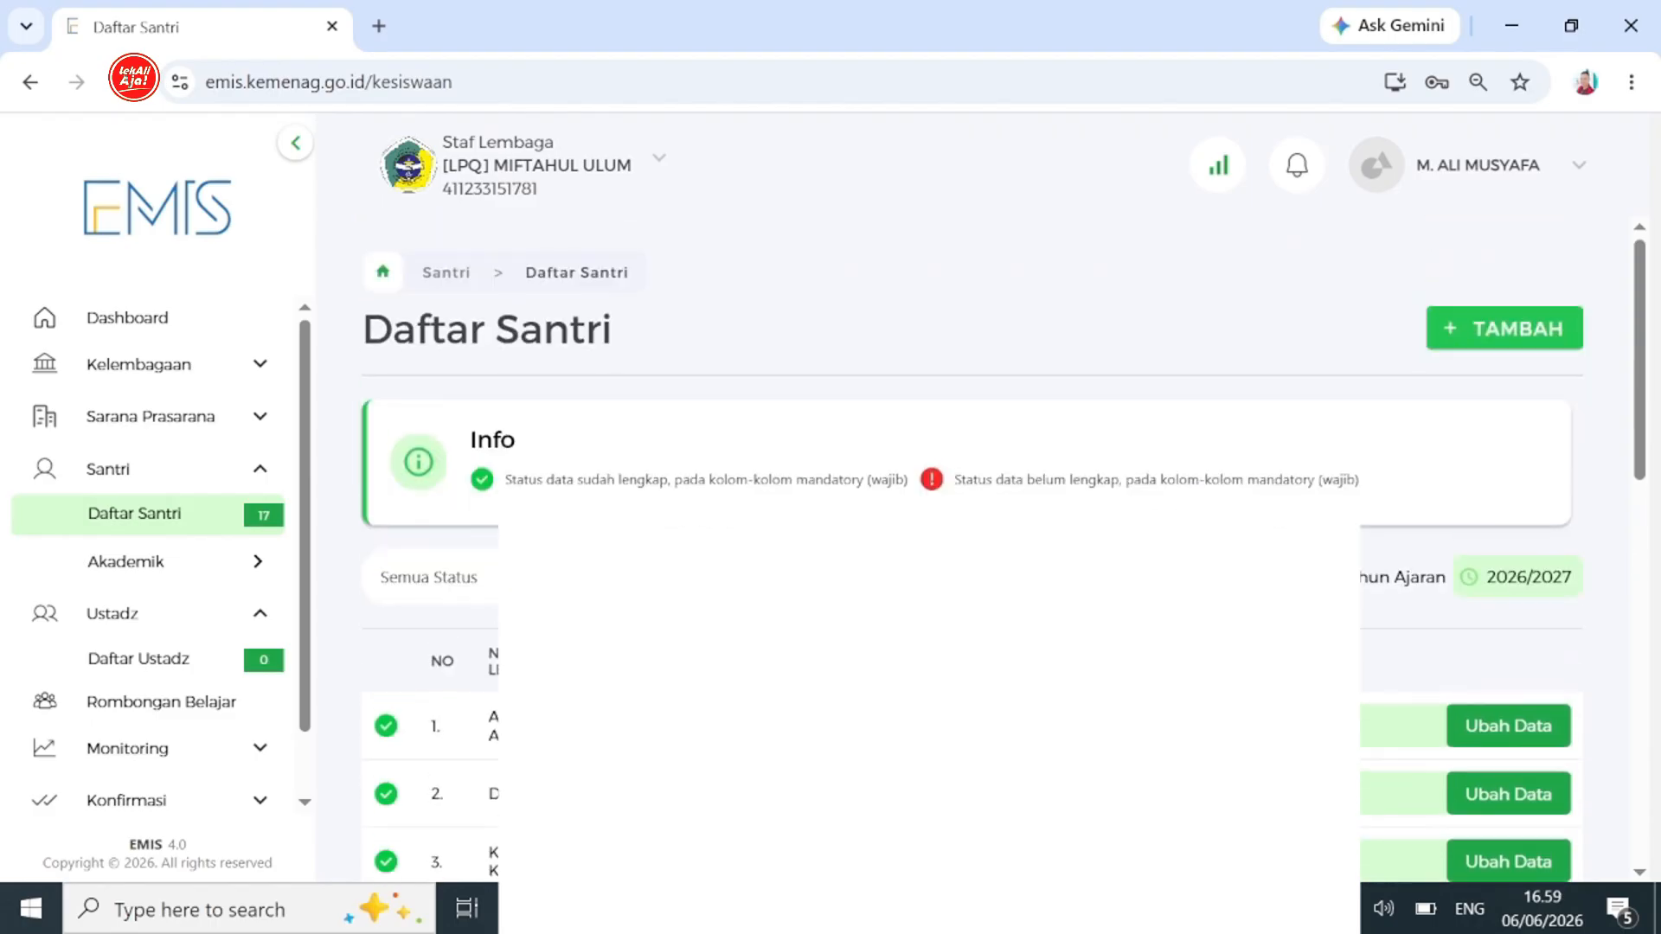
Open the new student registration form for manual data entry and base the applicant lookup on Nama, Tempat, dan tanggal lahir.
click(1464, 342)
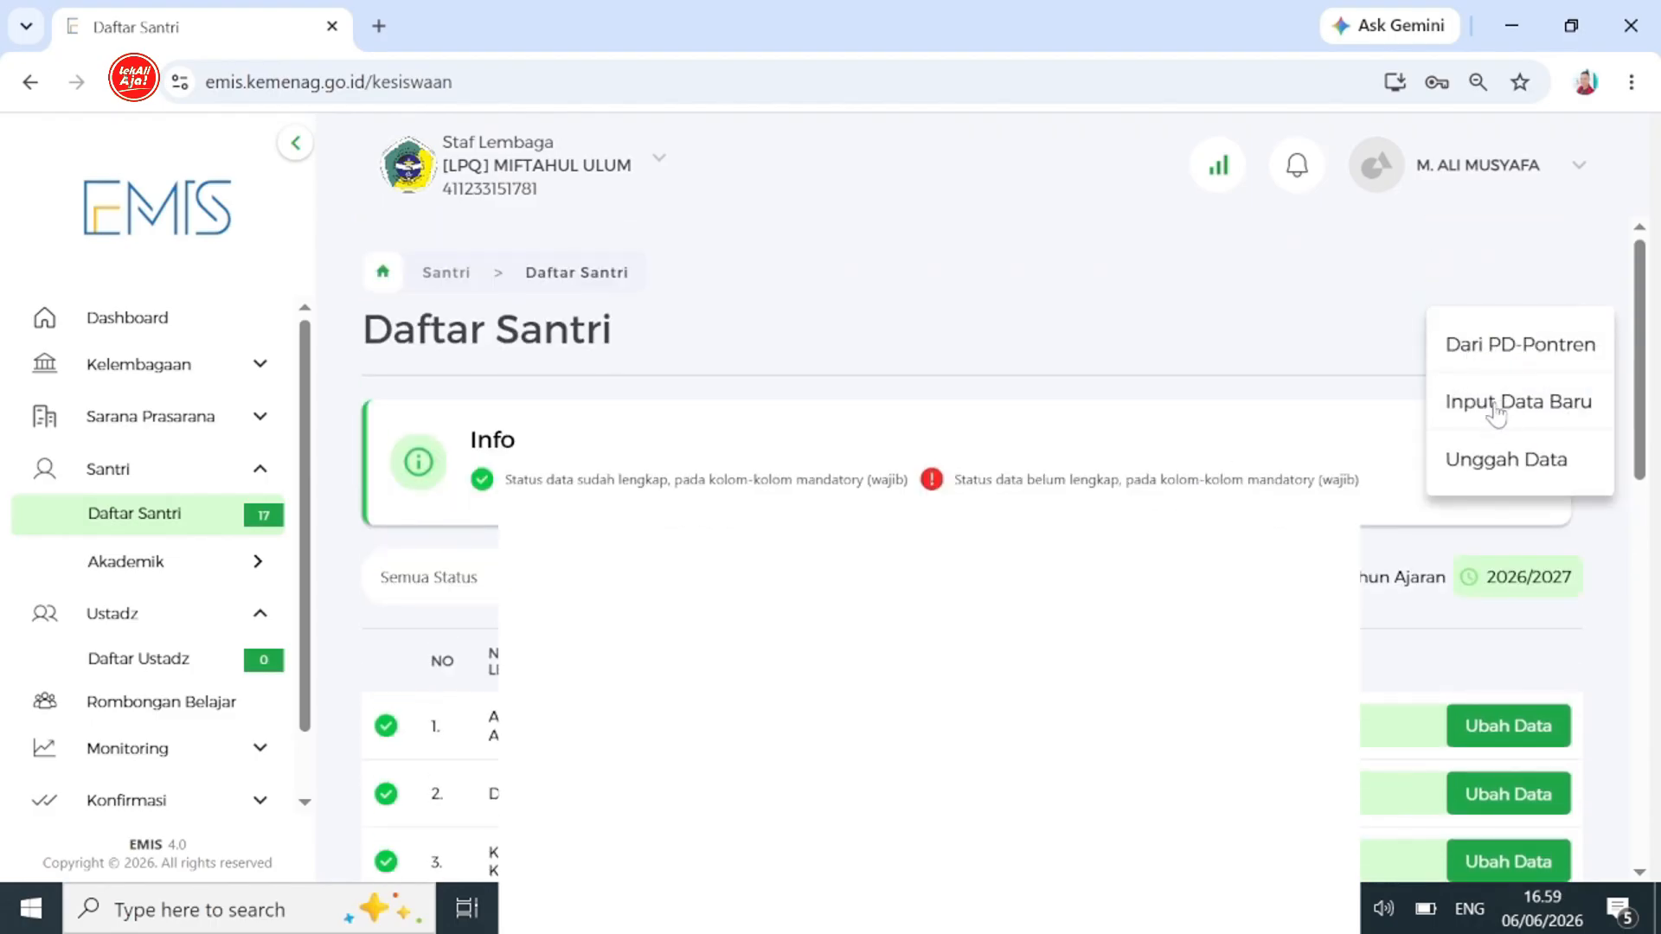
click(1523, 415)
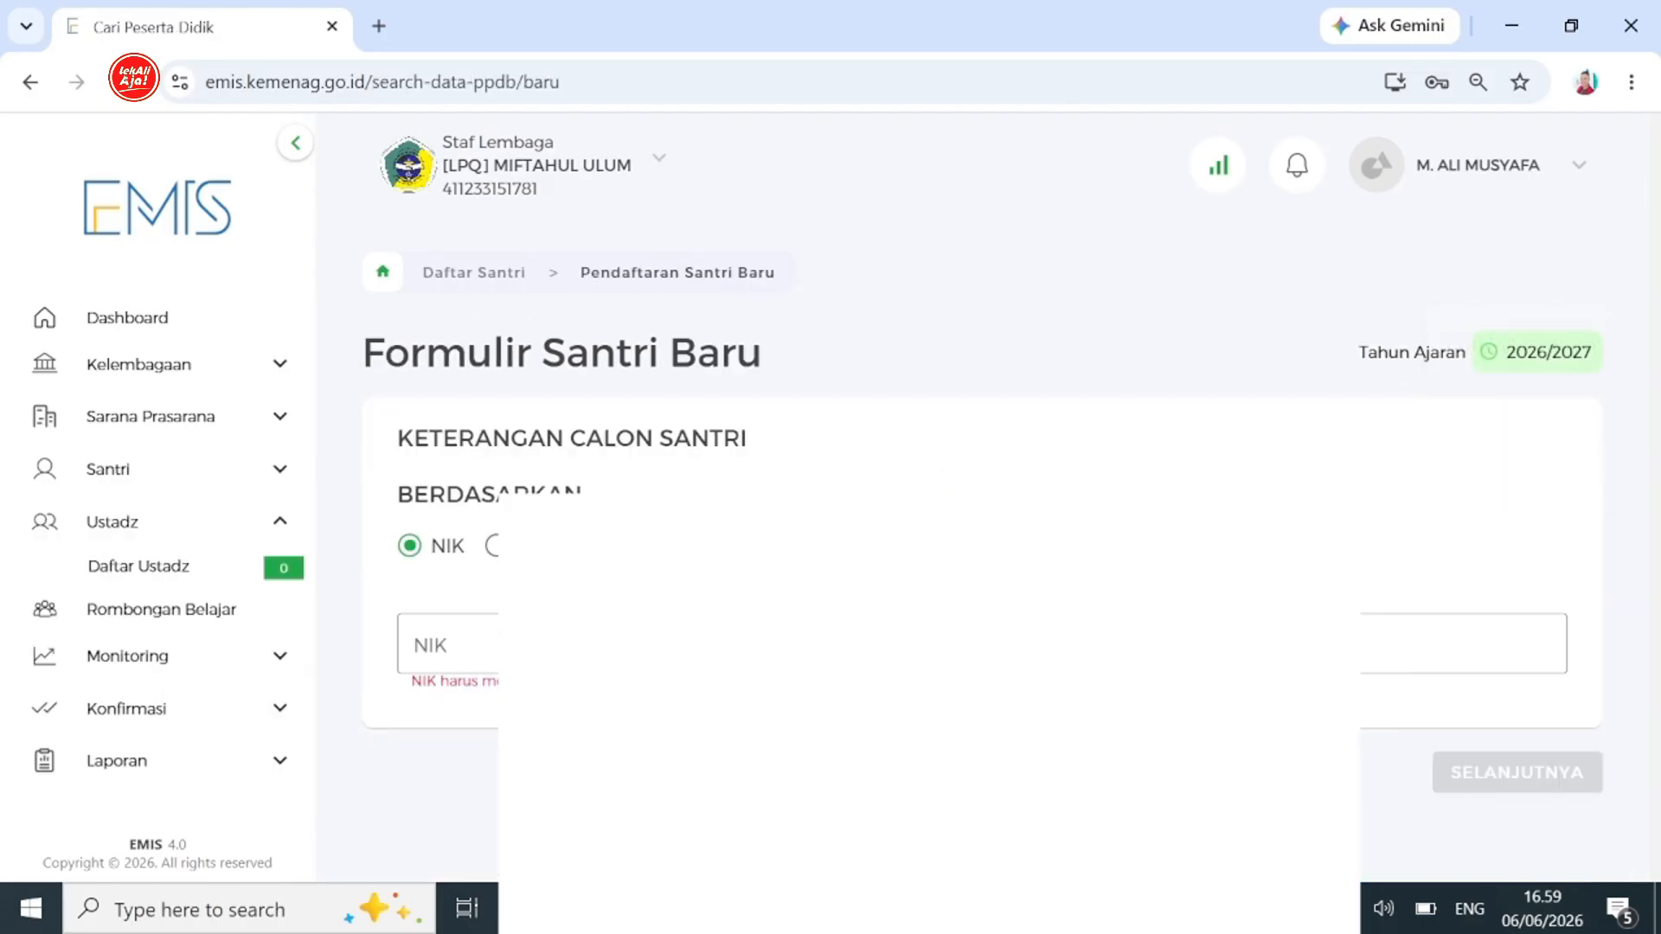
click(433, 646)
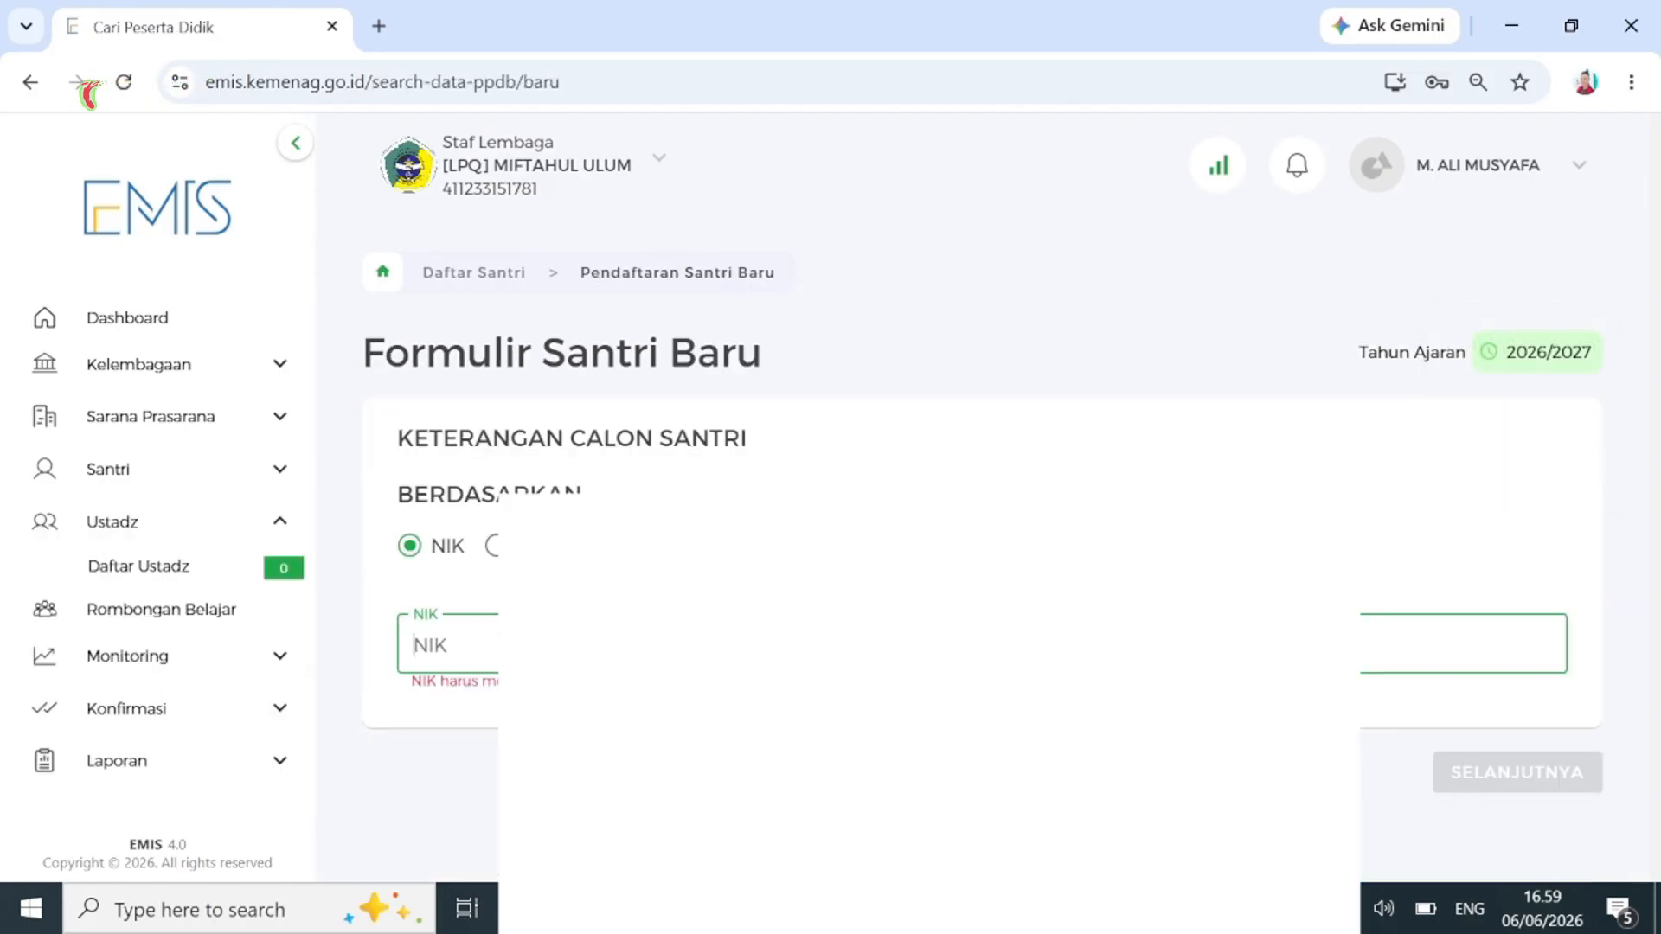
click(497, 544)
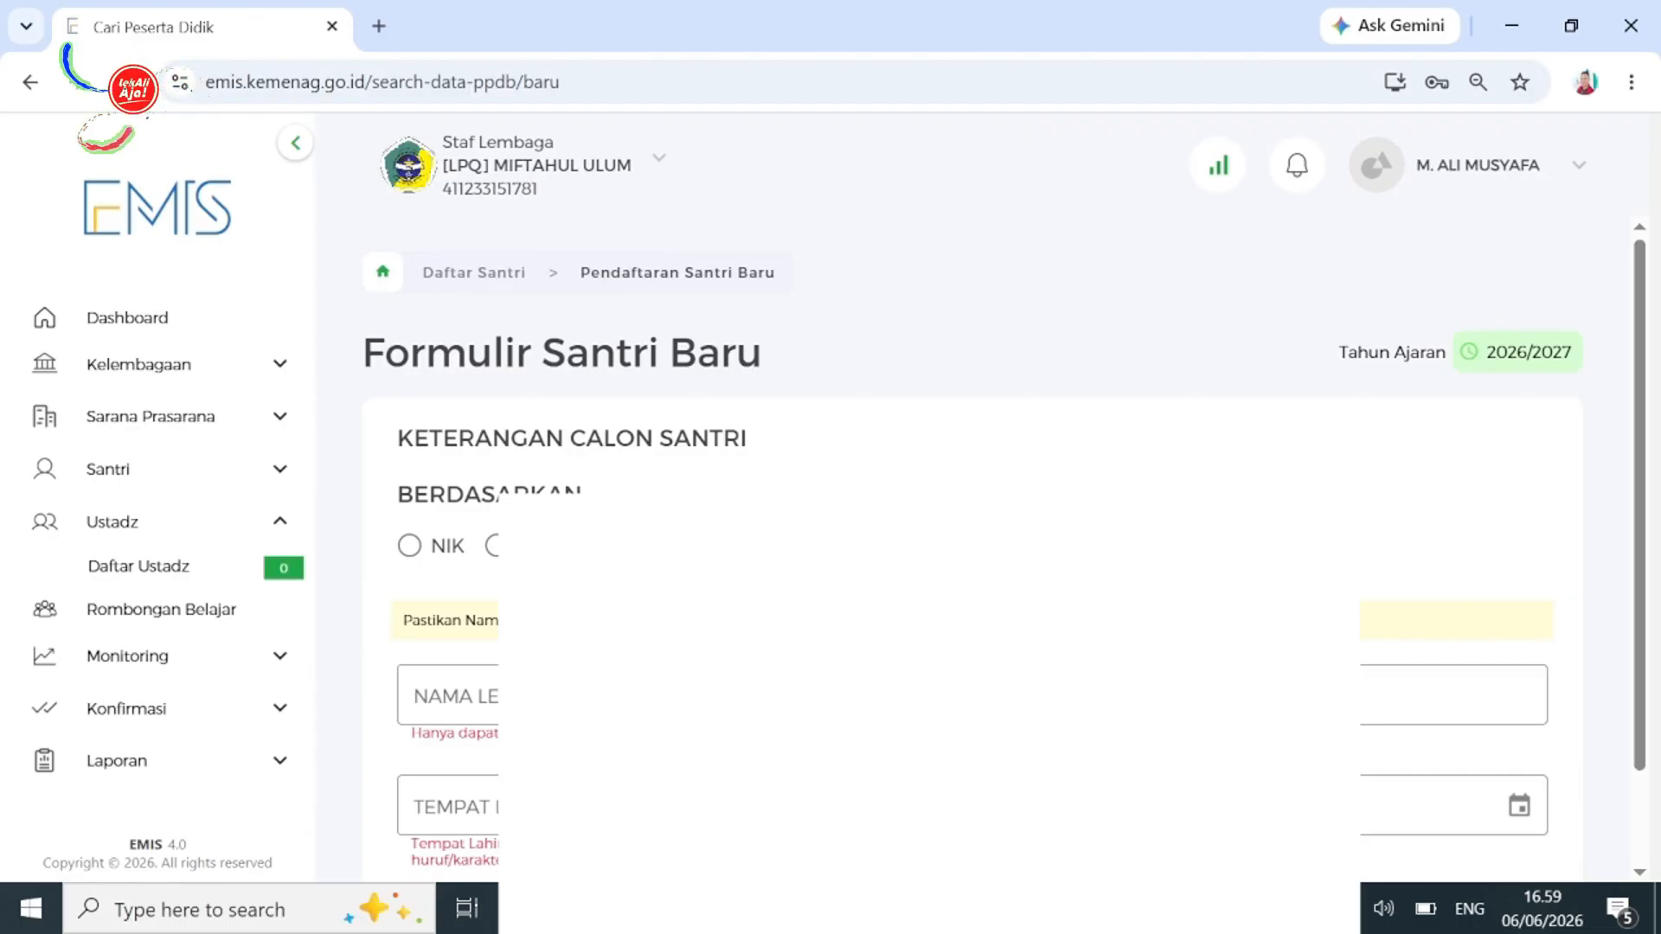
scroll(620, 562, down, 1)
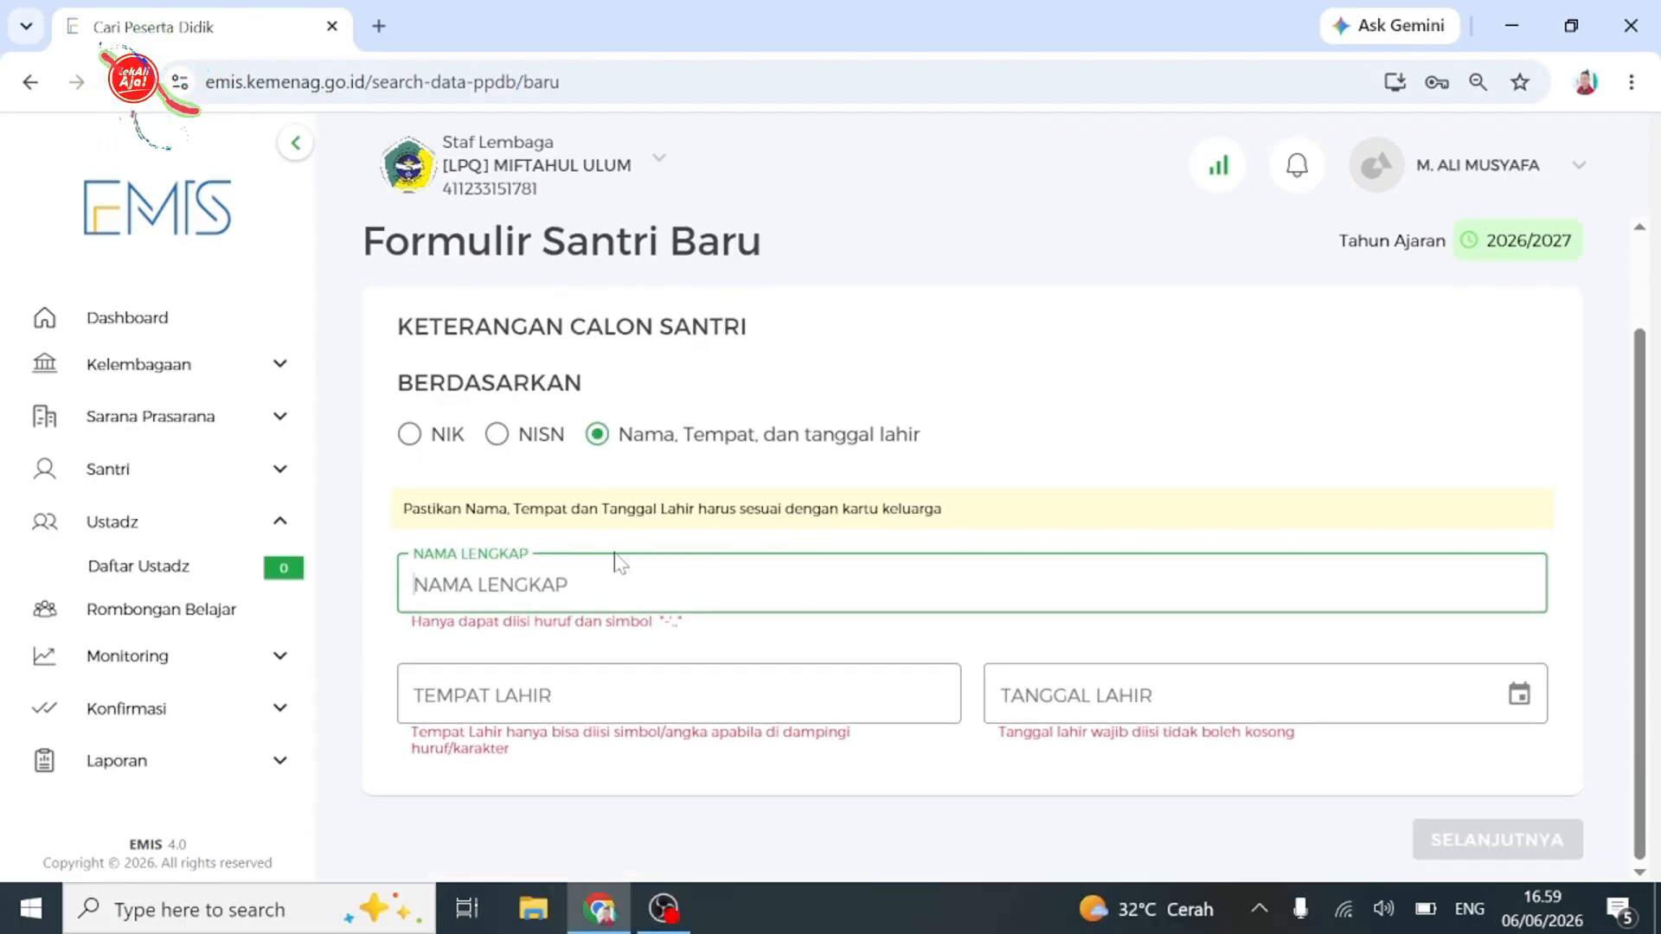
Look over the Nama Lengkap, Tempat Lahir and Tanggal Lahir fields of the new student form without filling them in.
key(Tab)
click(989, 649)
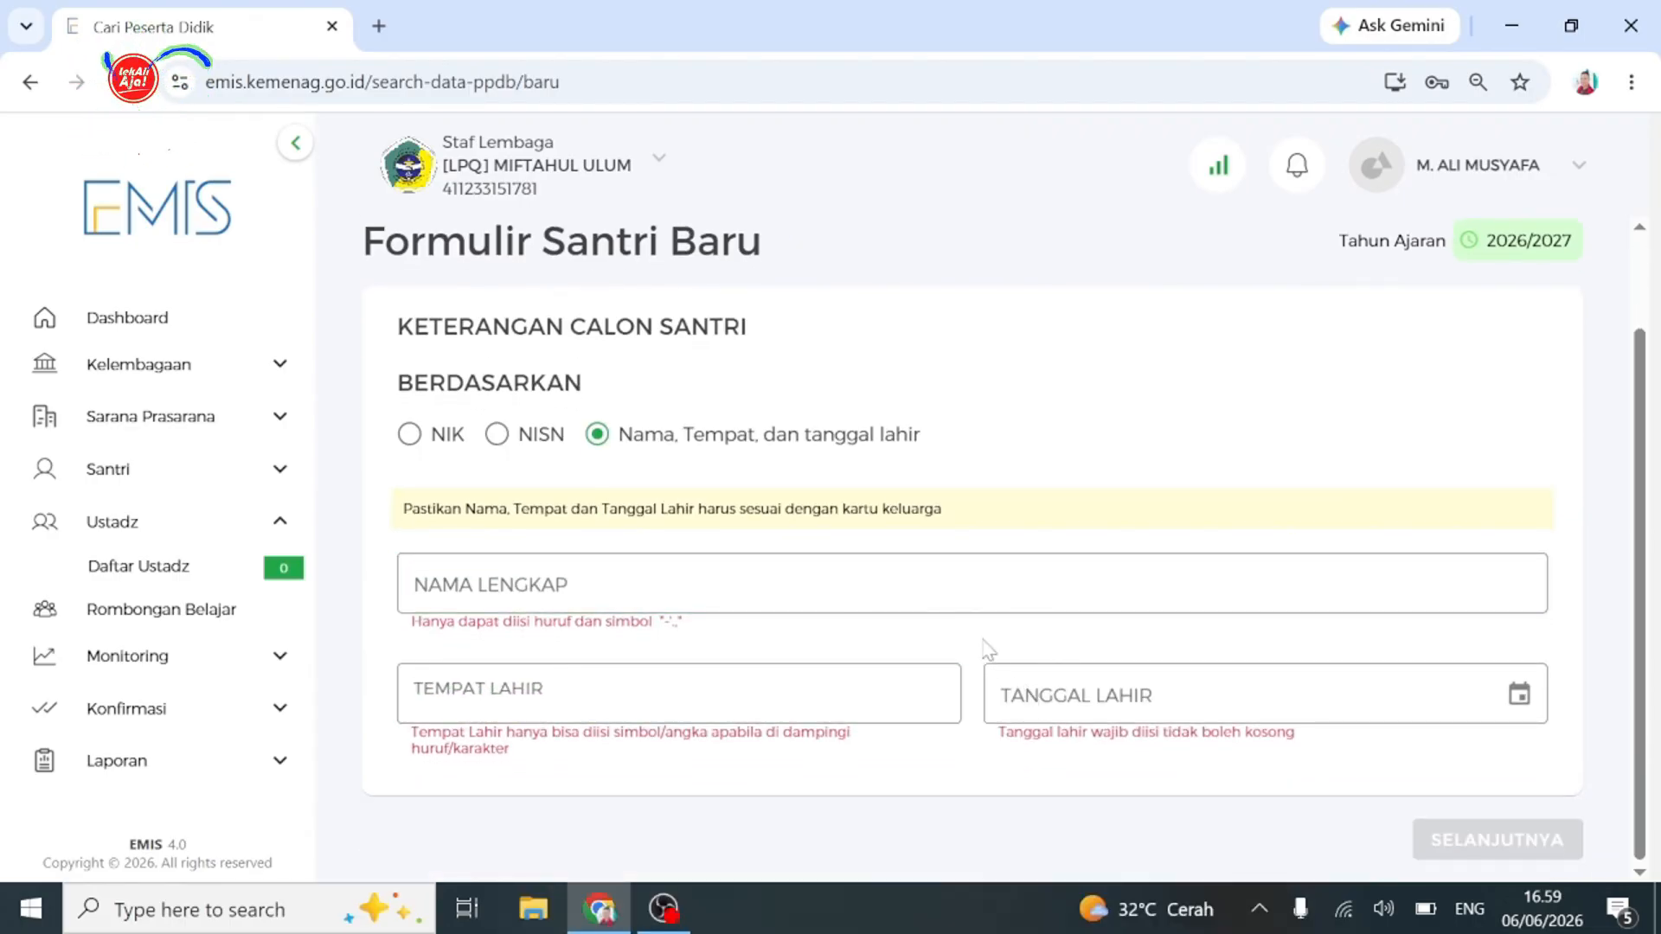
click(1031, 694)
click(875, 733)
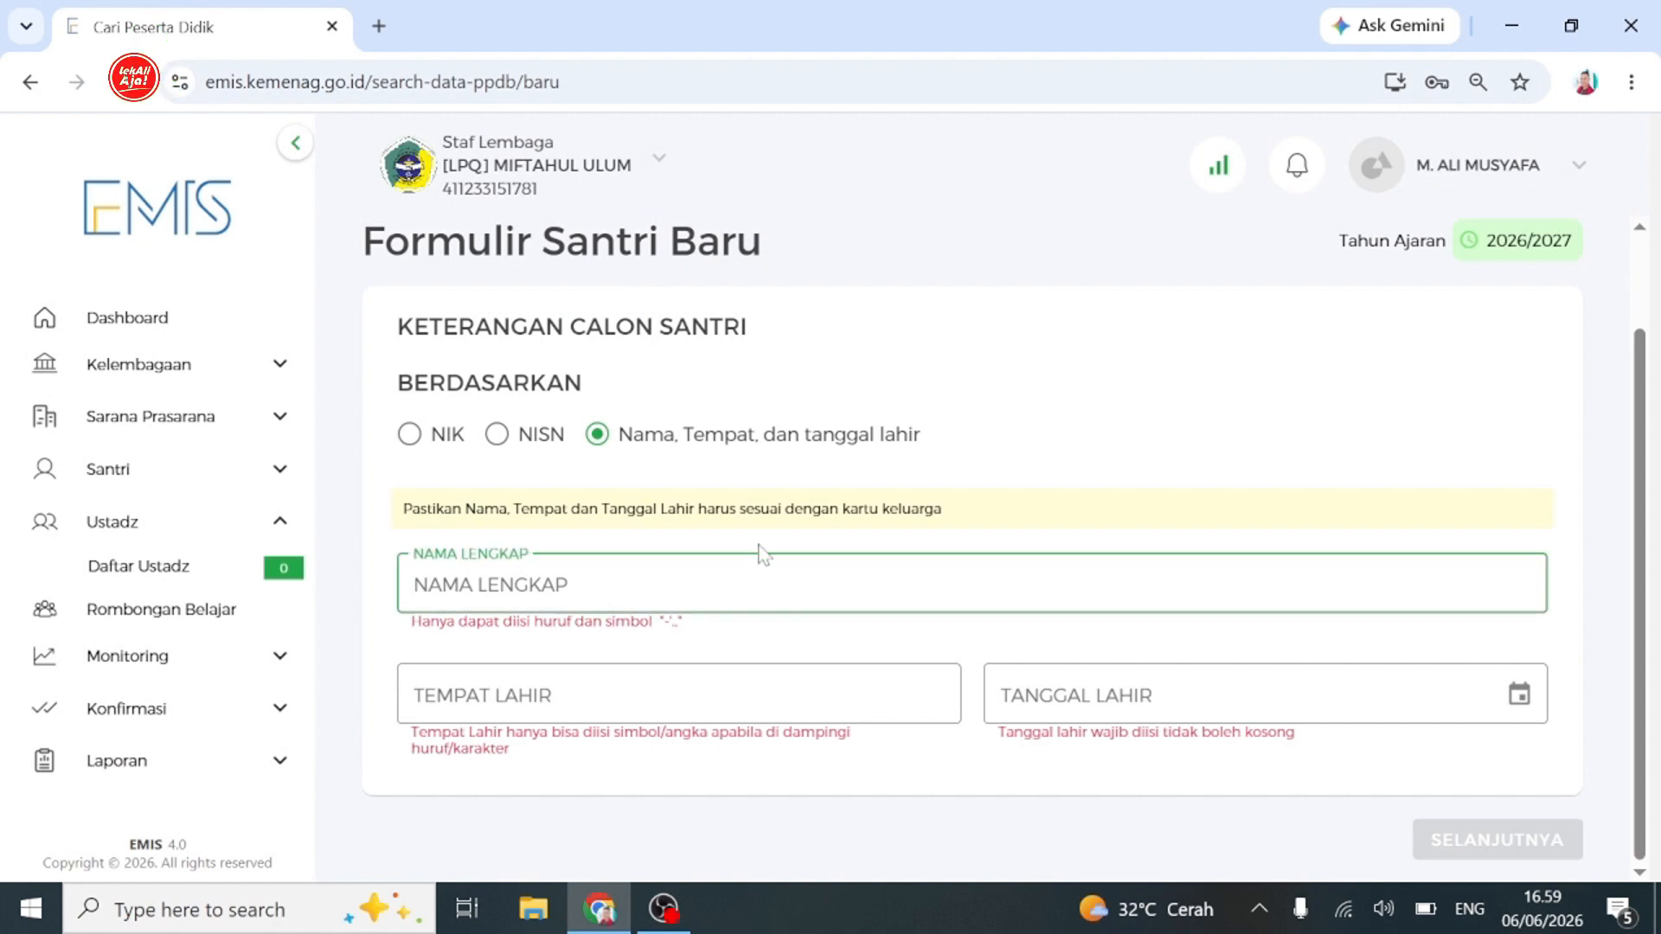
key(Tab)
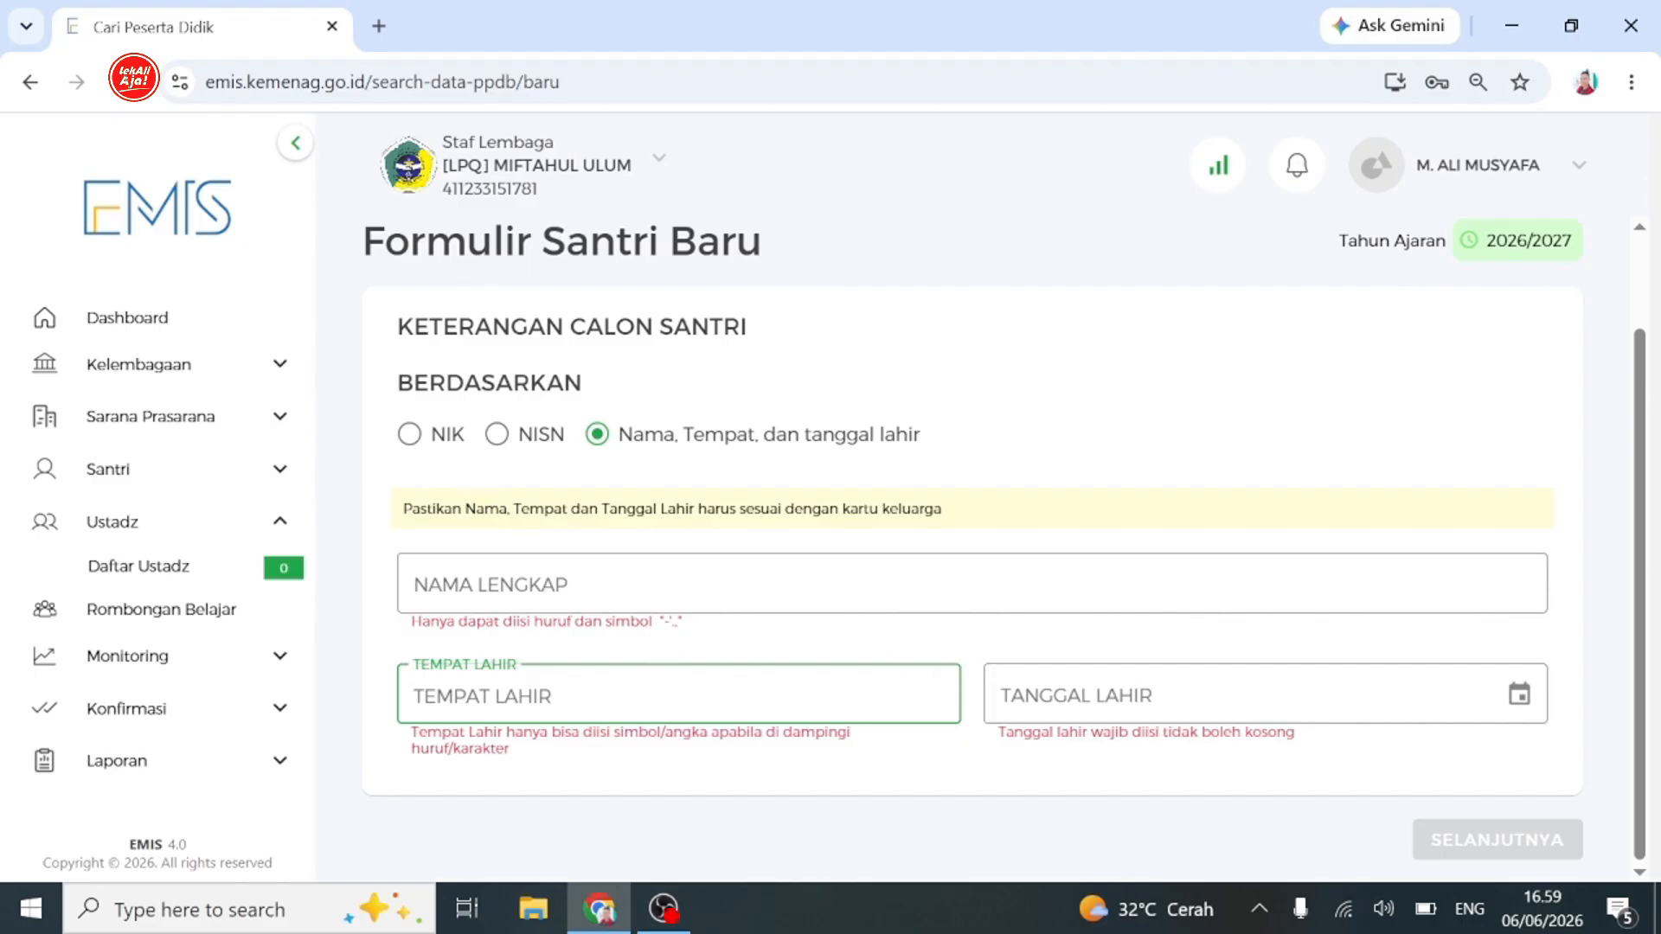
Return to Daftar Santri, open the new student data upload page and download the Template Unggah Data Santri Baru file.
click(31, 82)
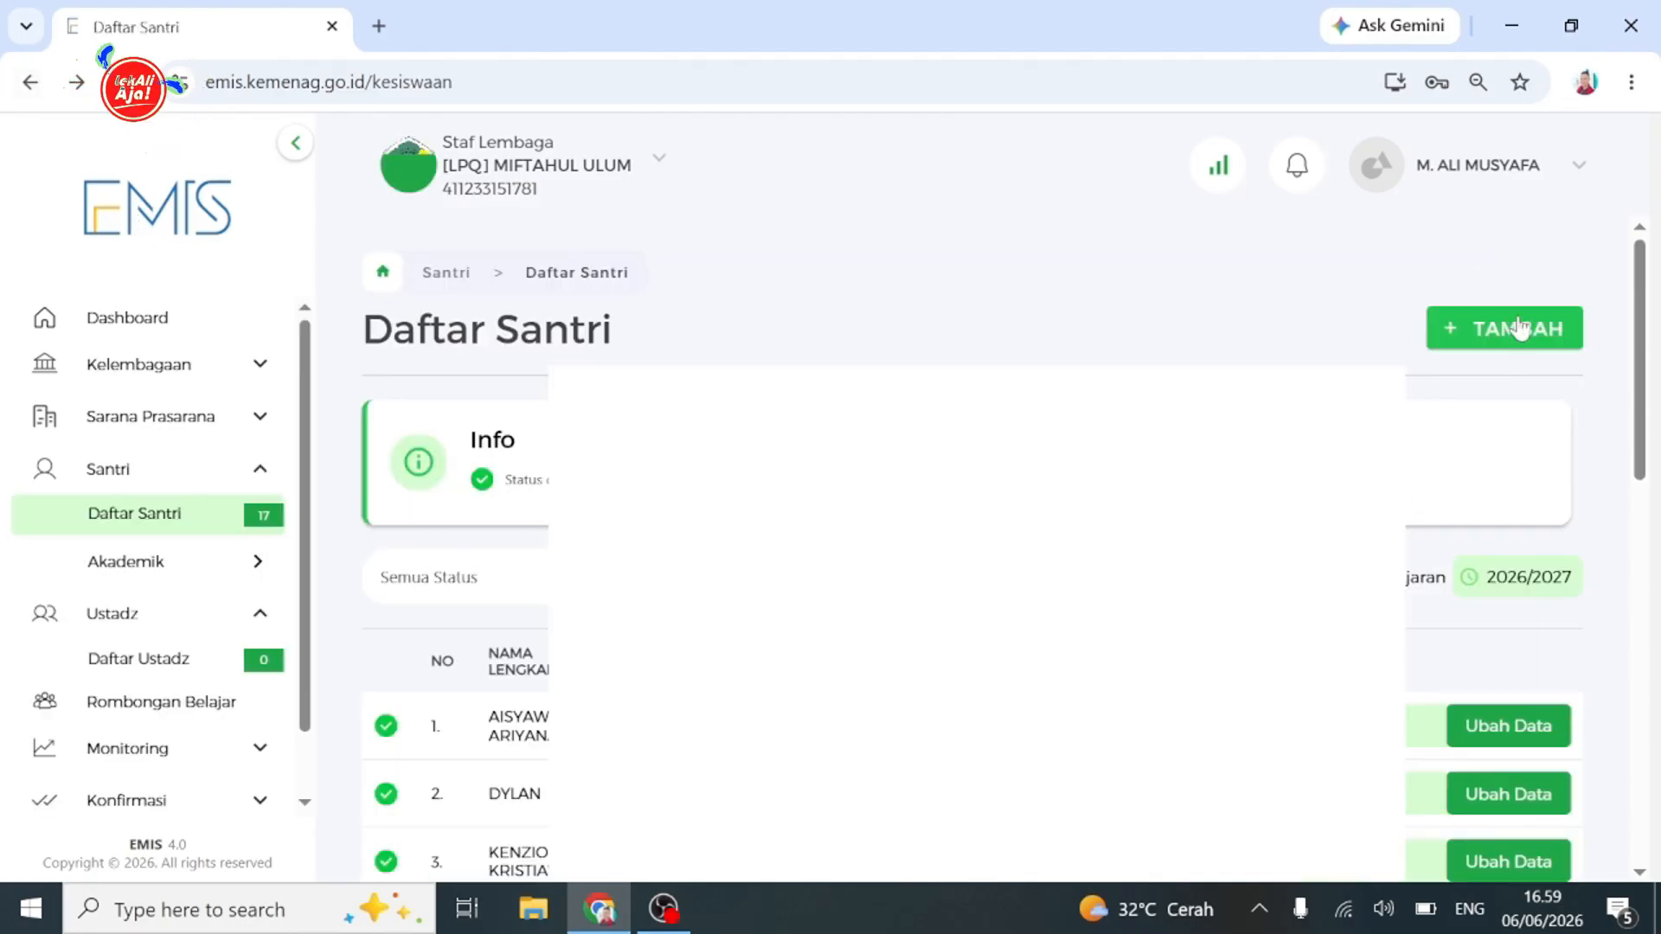
click(1519, 328)
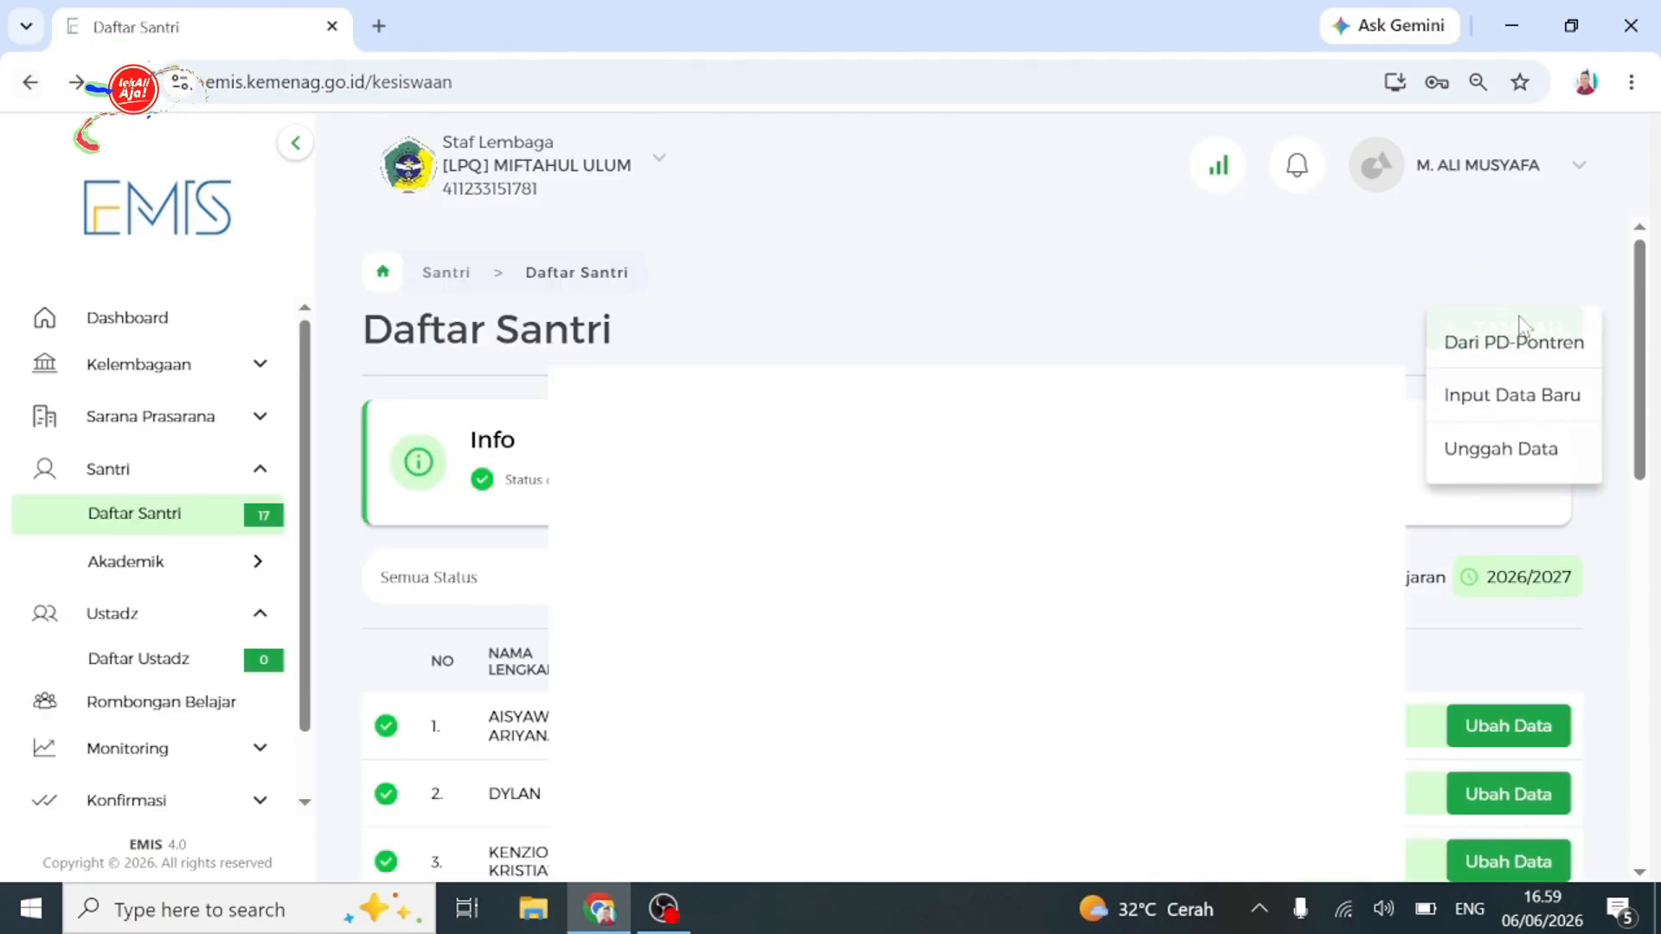
click(1506, 461)
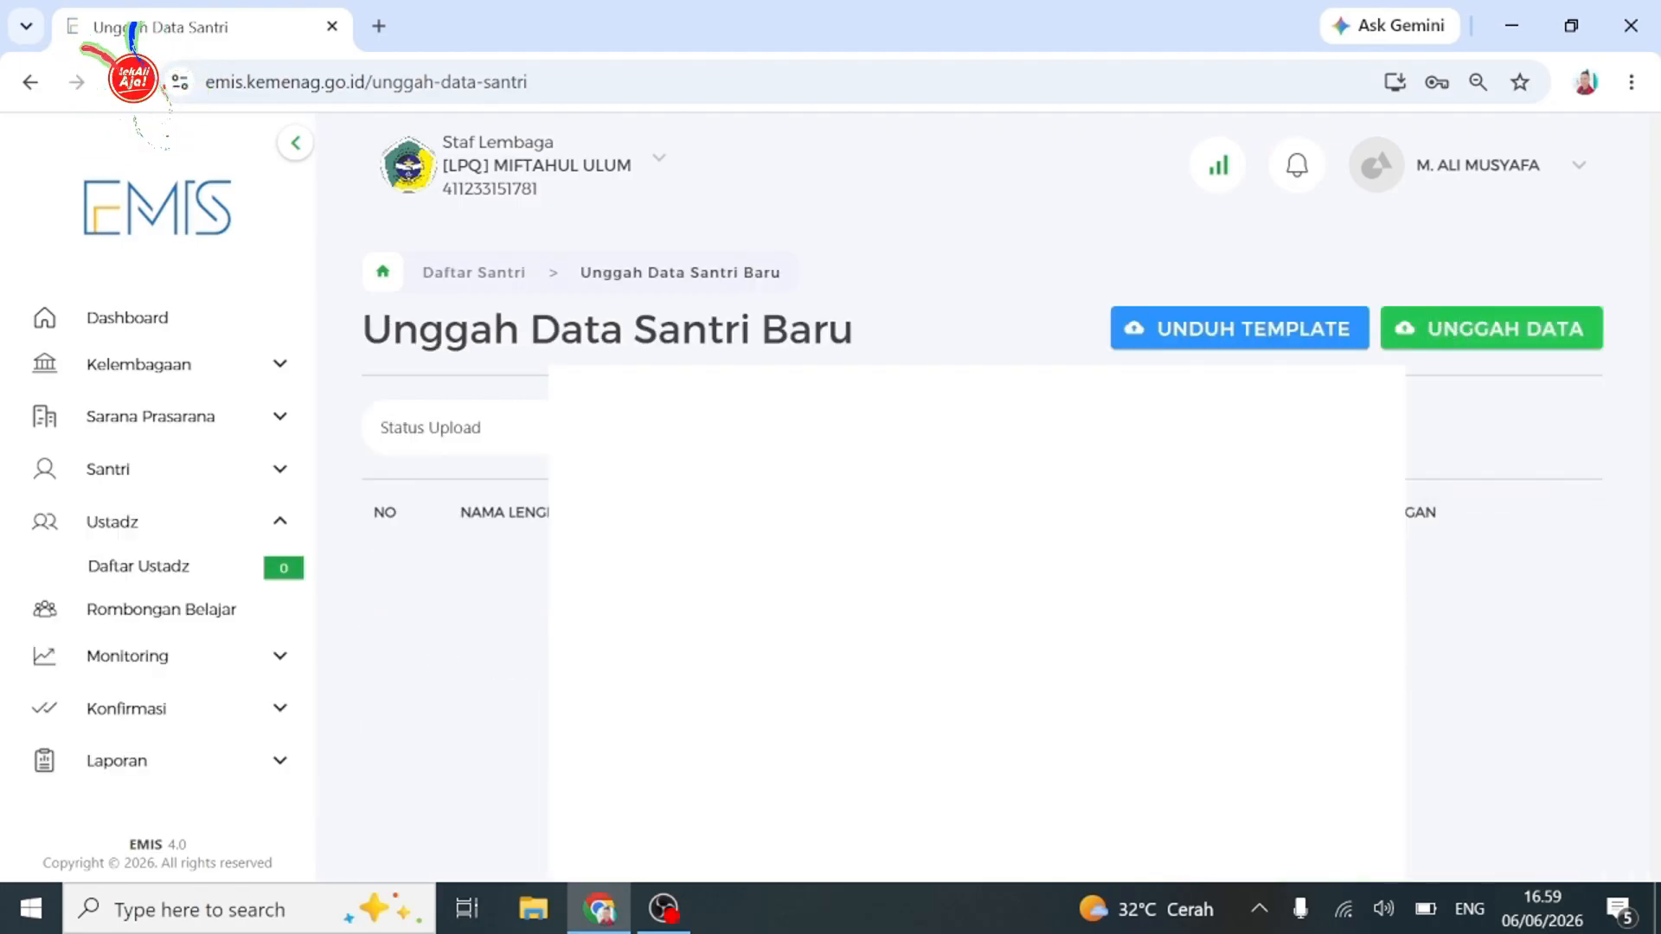
click(1251, 342)
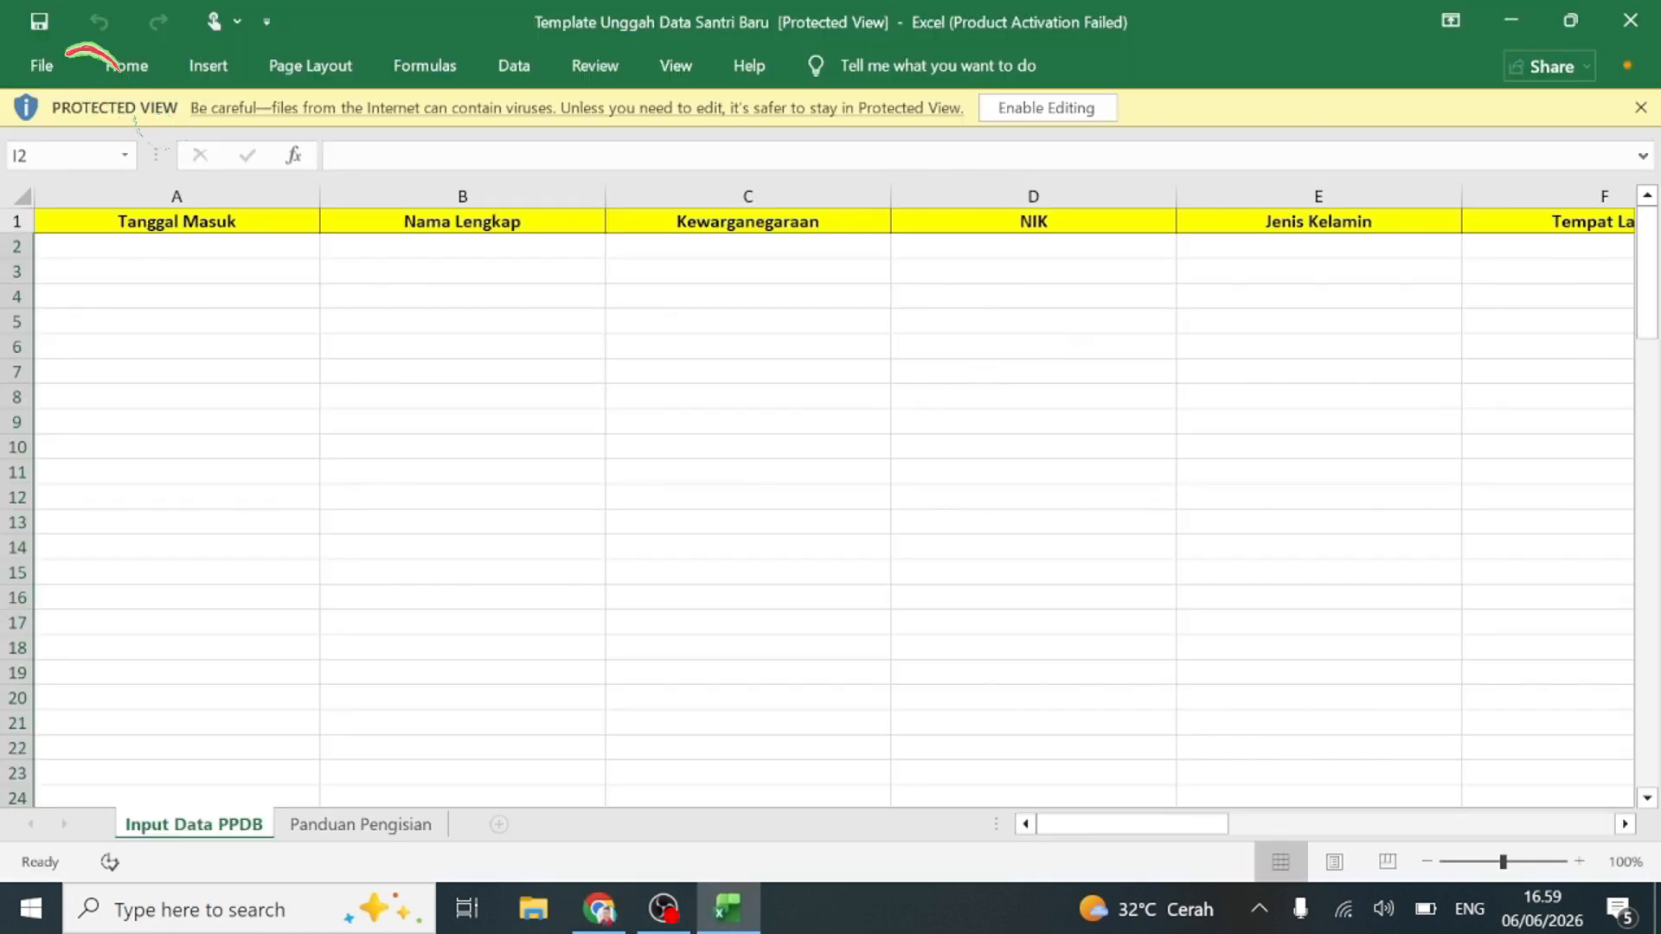
Enable editing of the downloaded template in Excel and examine the column headings of the Input Data PPDB sheet, from Tanggal Masuk to the guardian fields.
click(1047, 107)
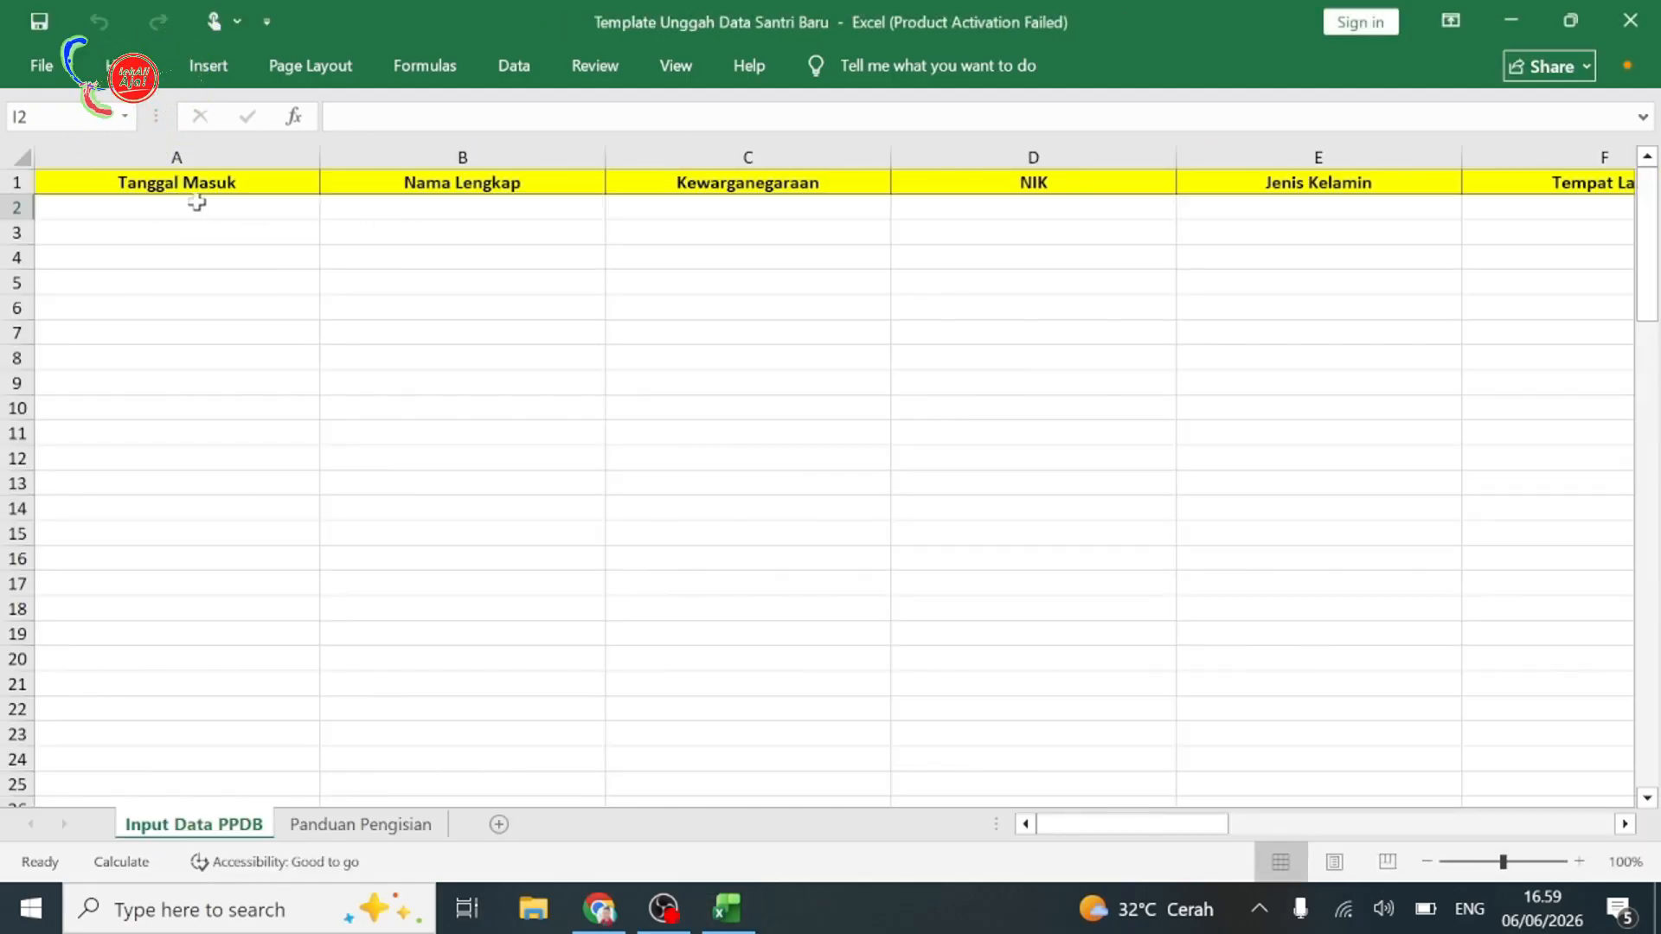
click(224, 211)
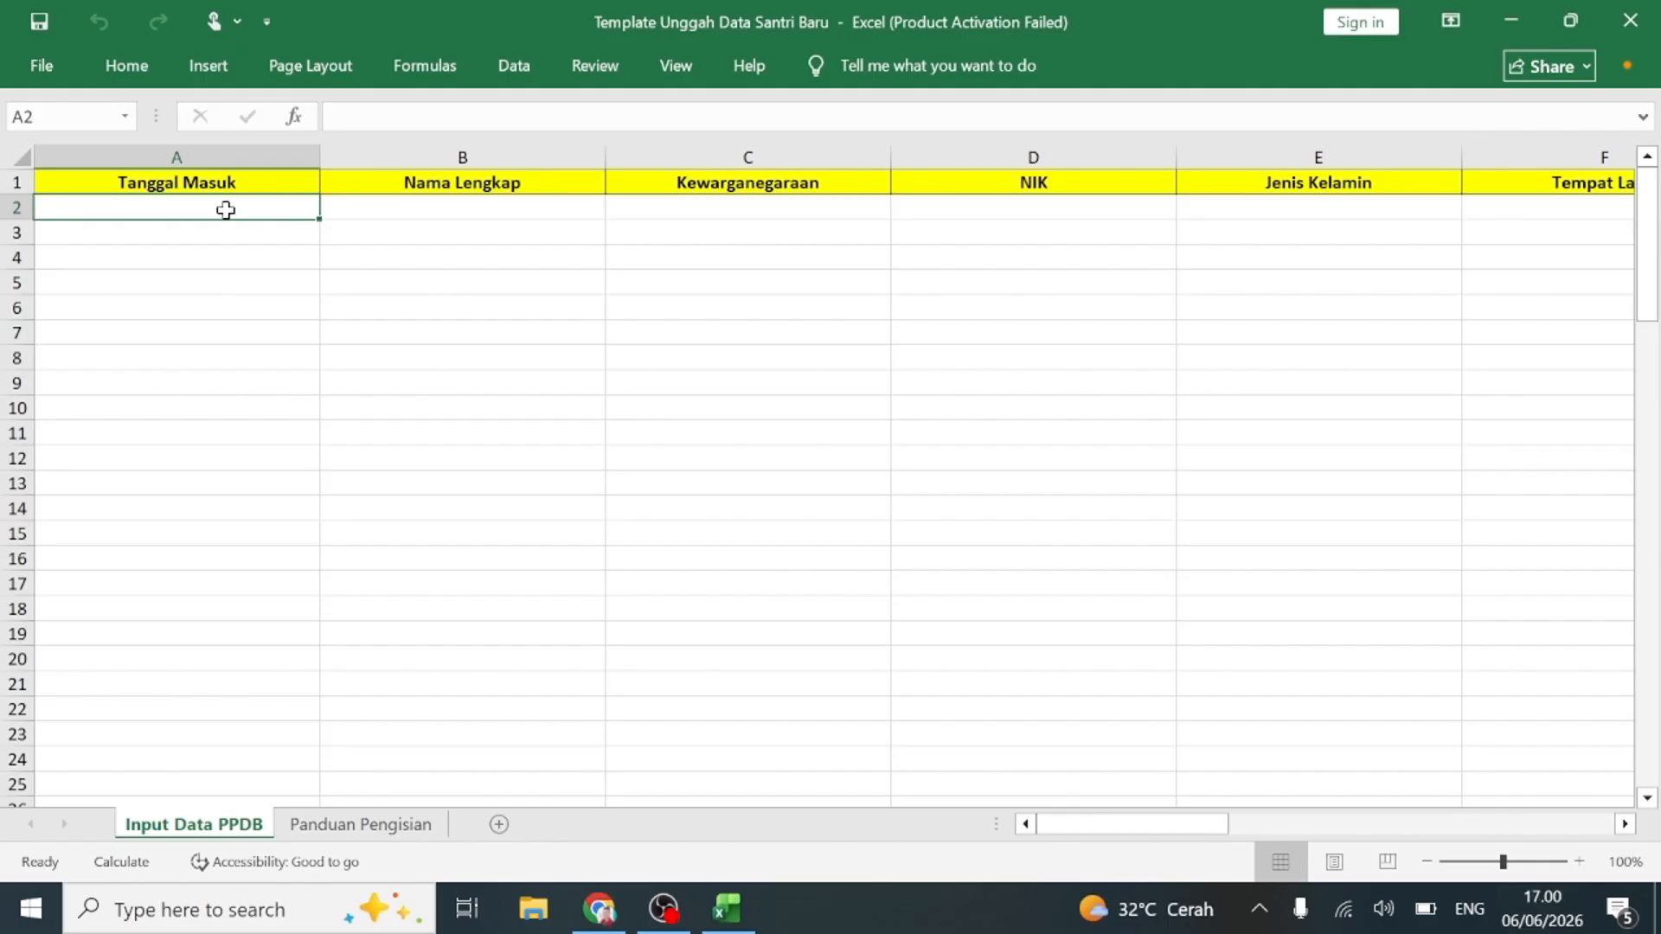
click(467, 207)
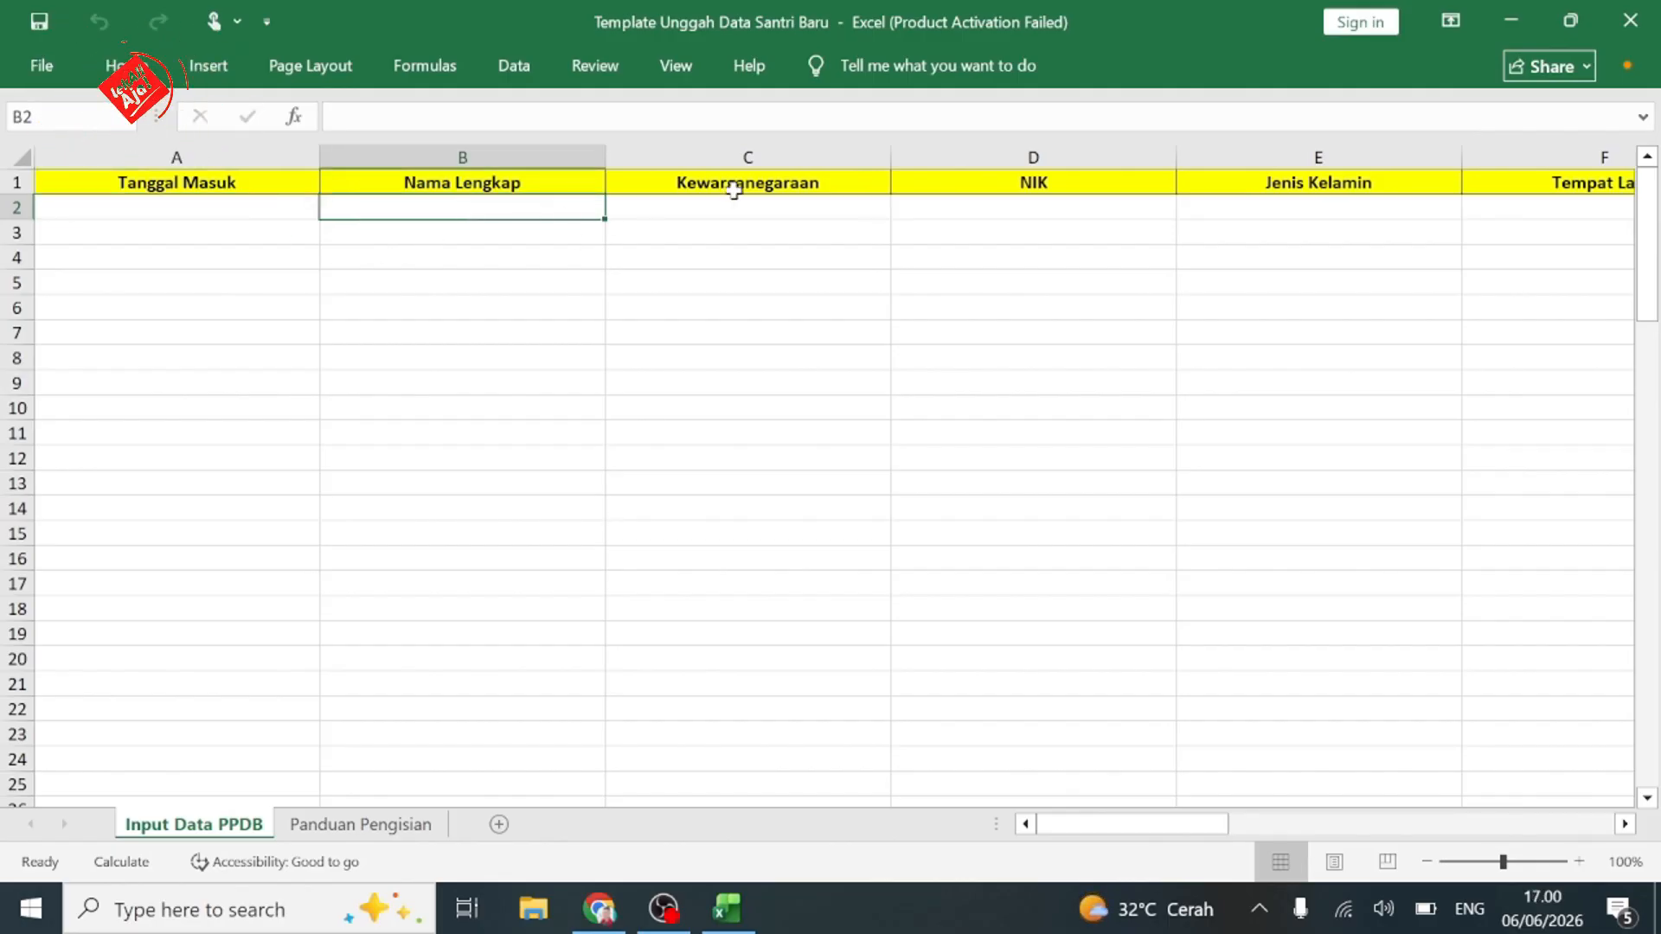
click(830, 208)
click(1012, 207)
click(1345, 209)
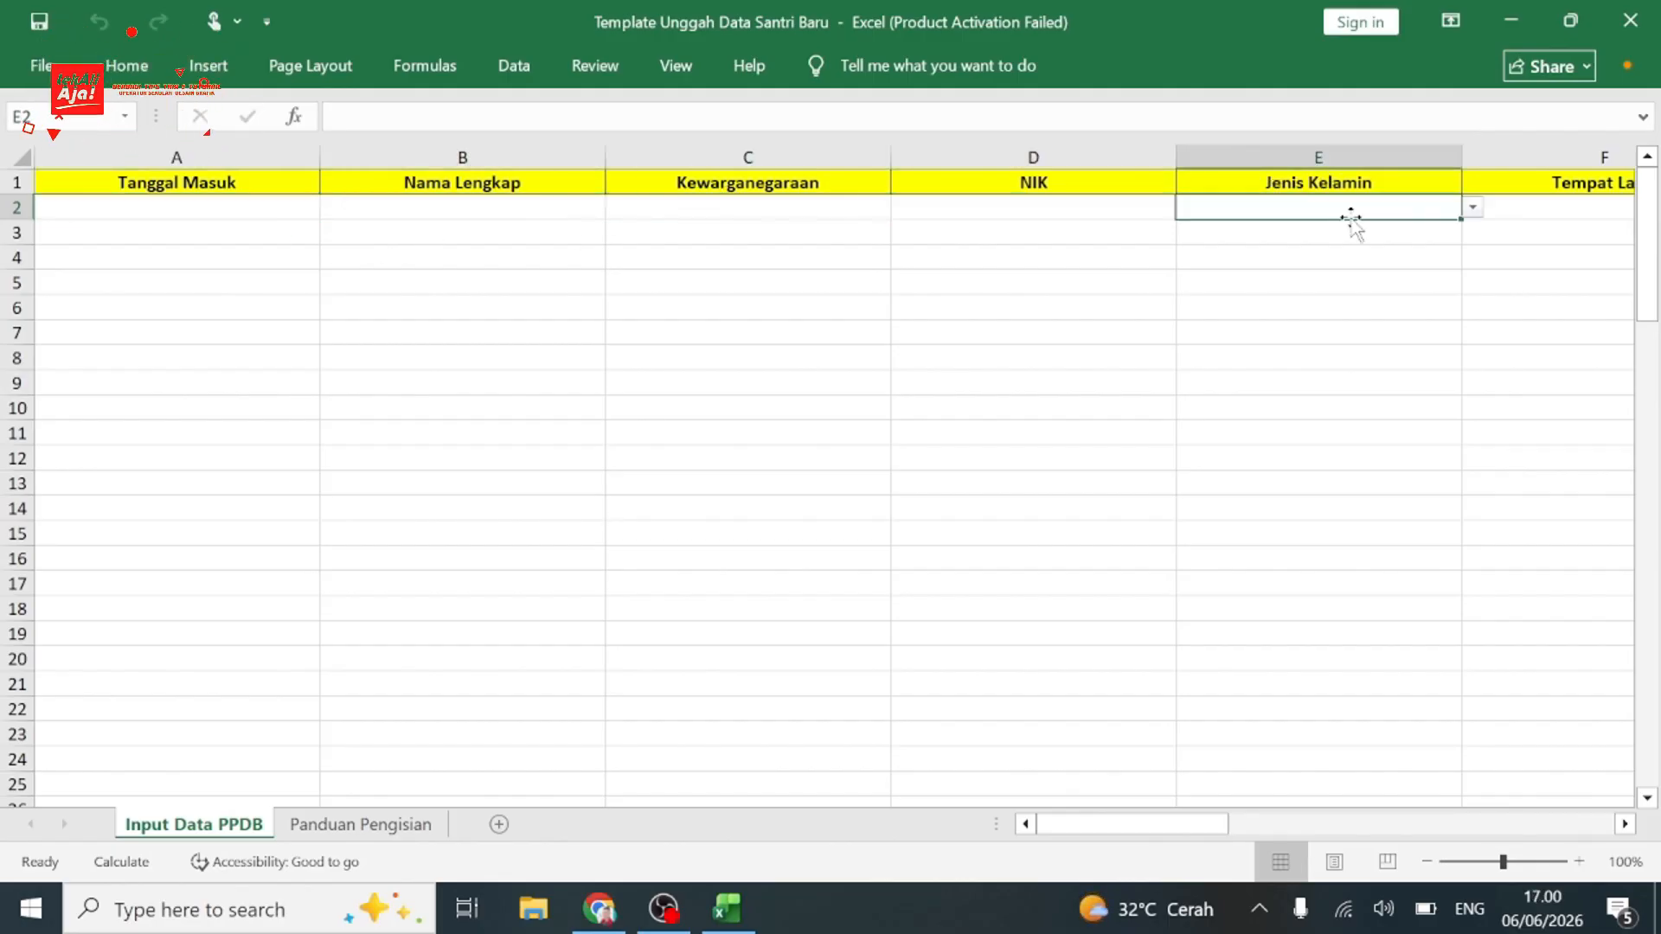
drag(1222, 824, 1249, 826)
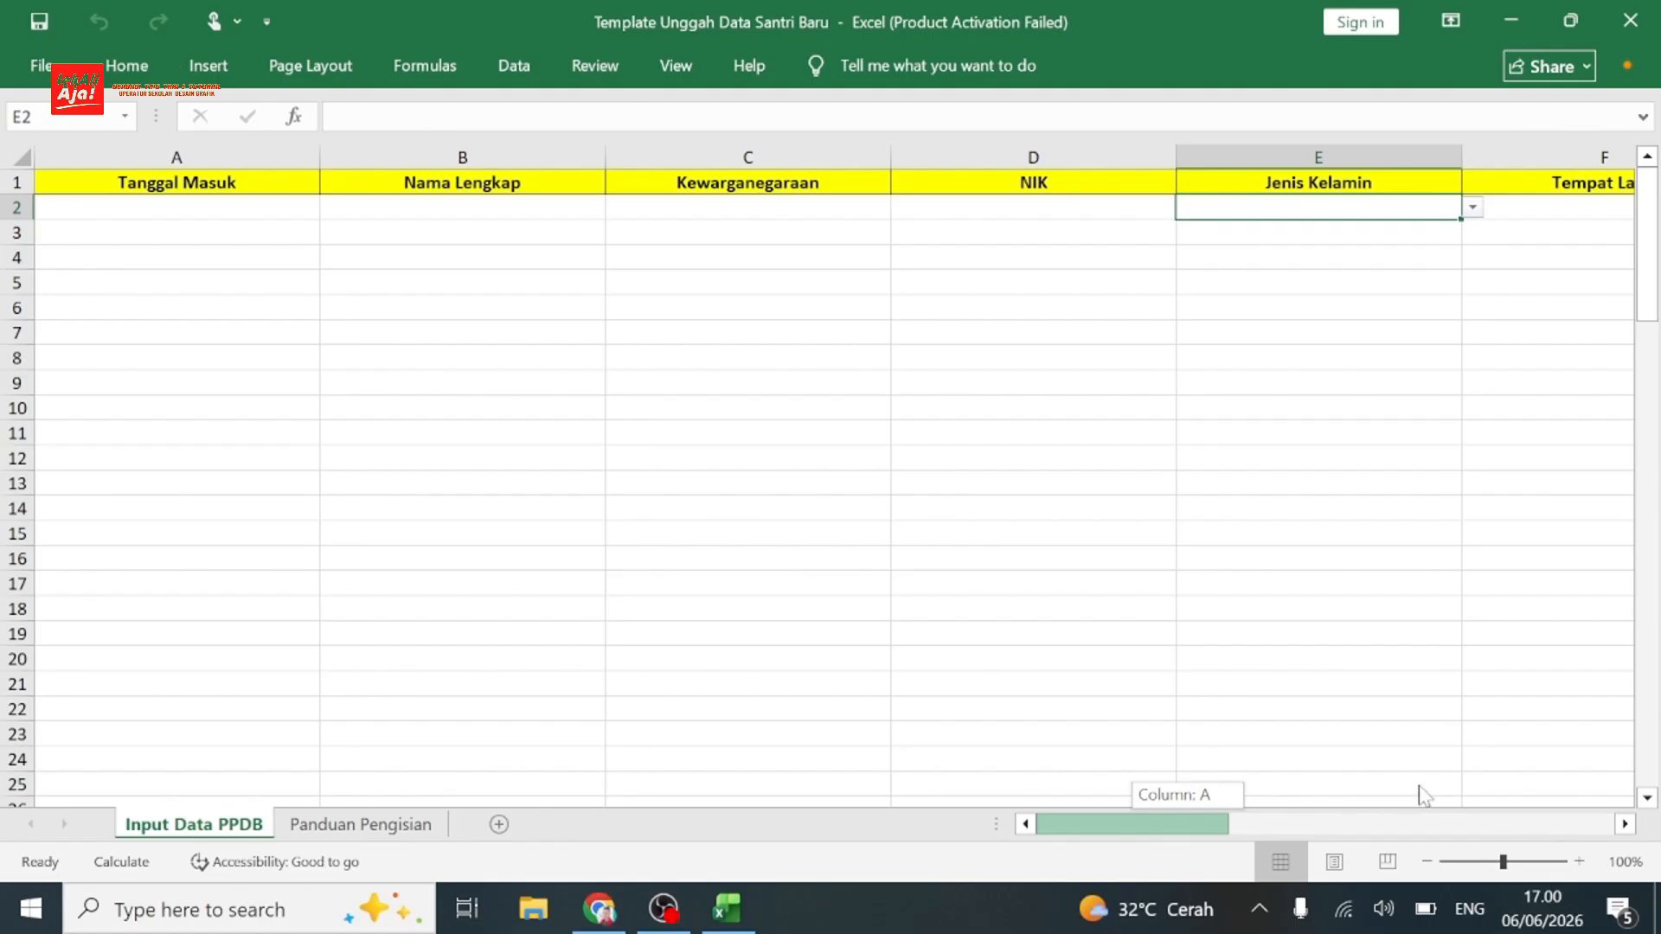
drag(1423, 794, 1505, 762)
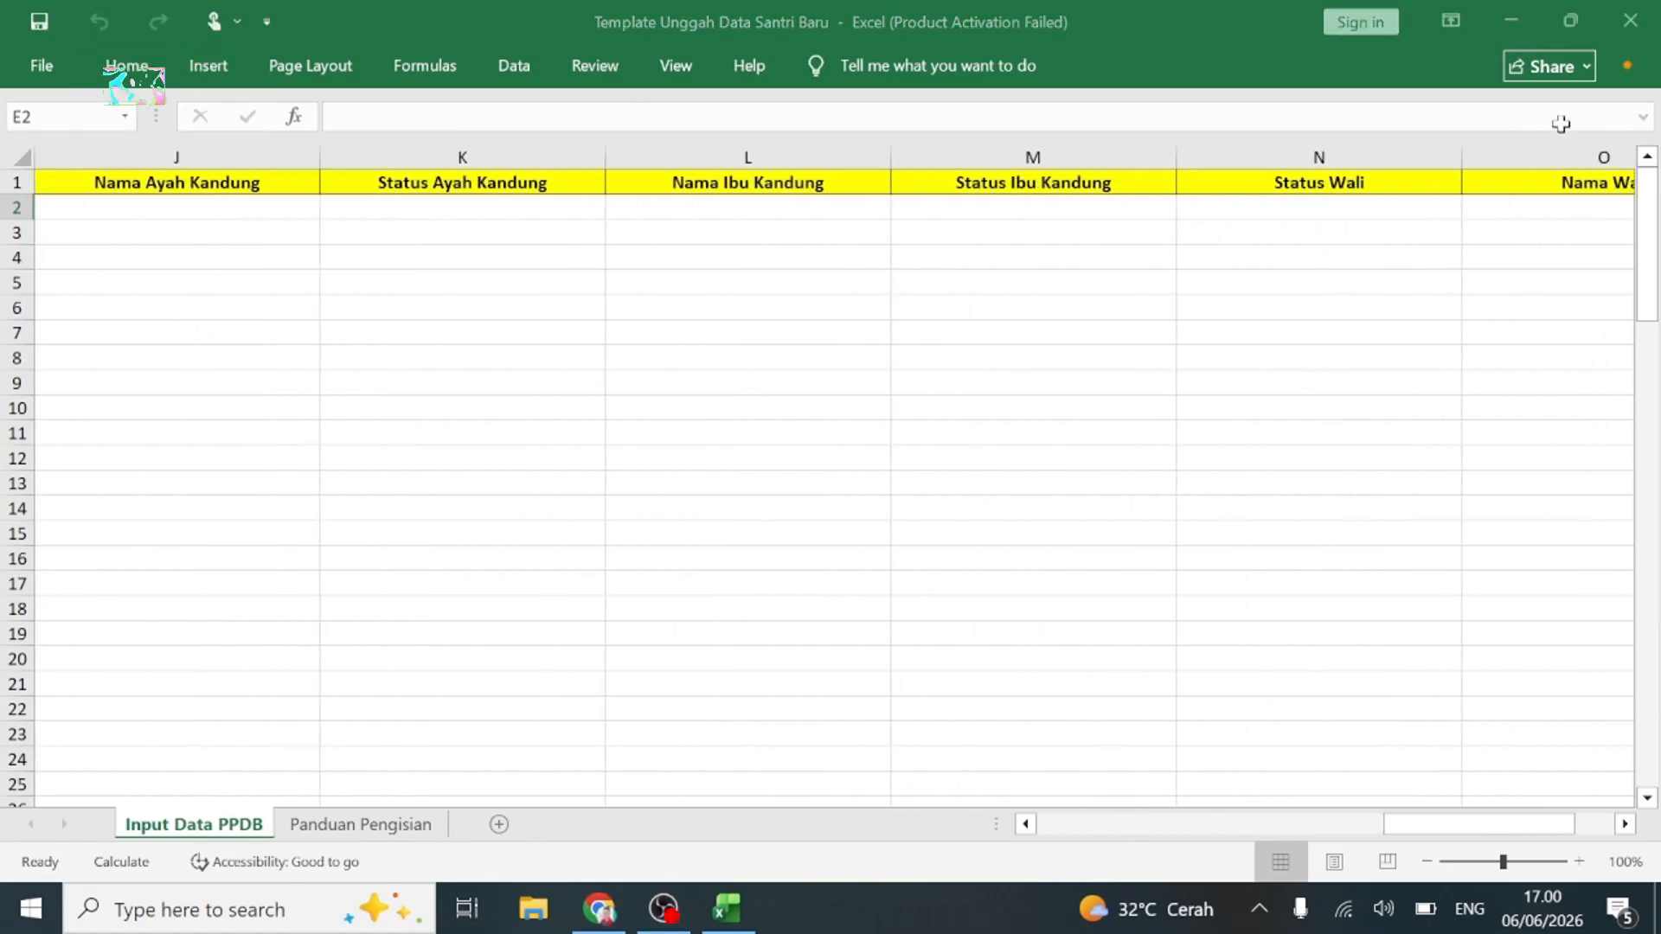
Switch back to EMIS in the browser and view the file selection for uploading student data, leaving it without choosing a file.
click(600, 909)
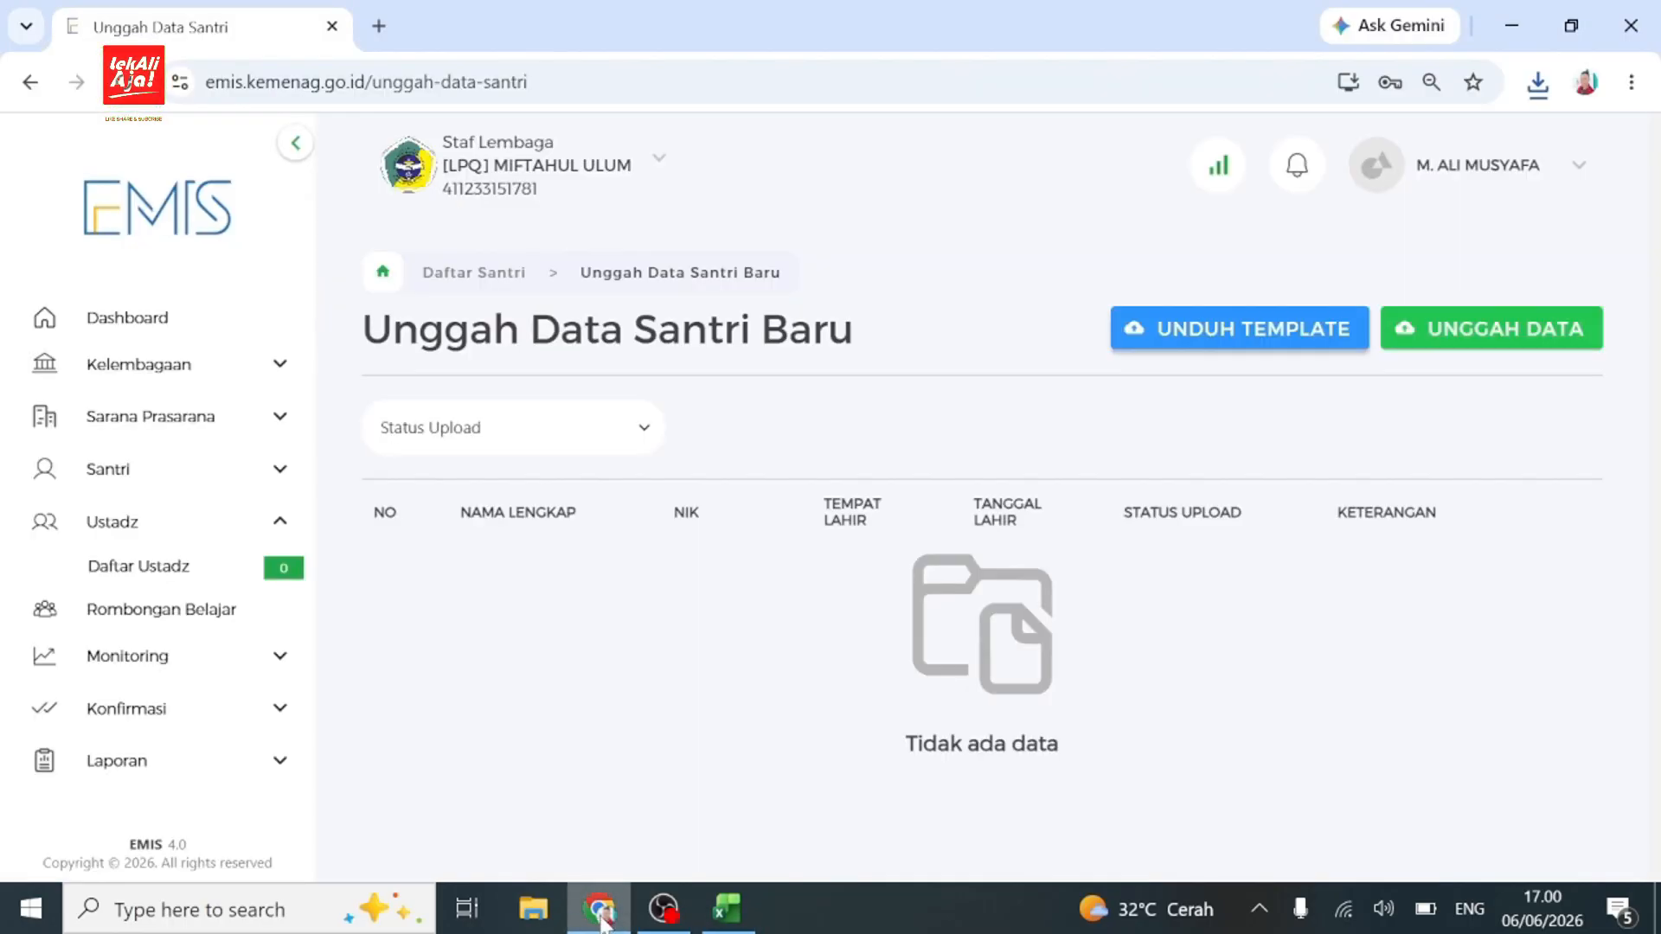
click(1460, 340)
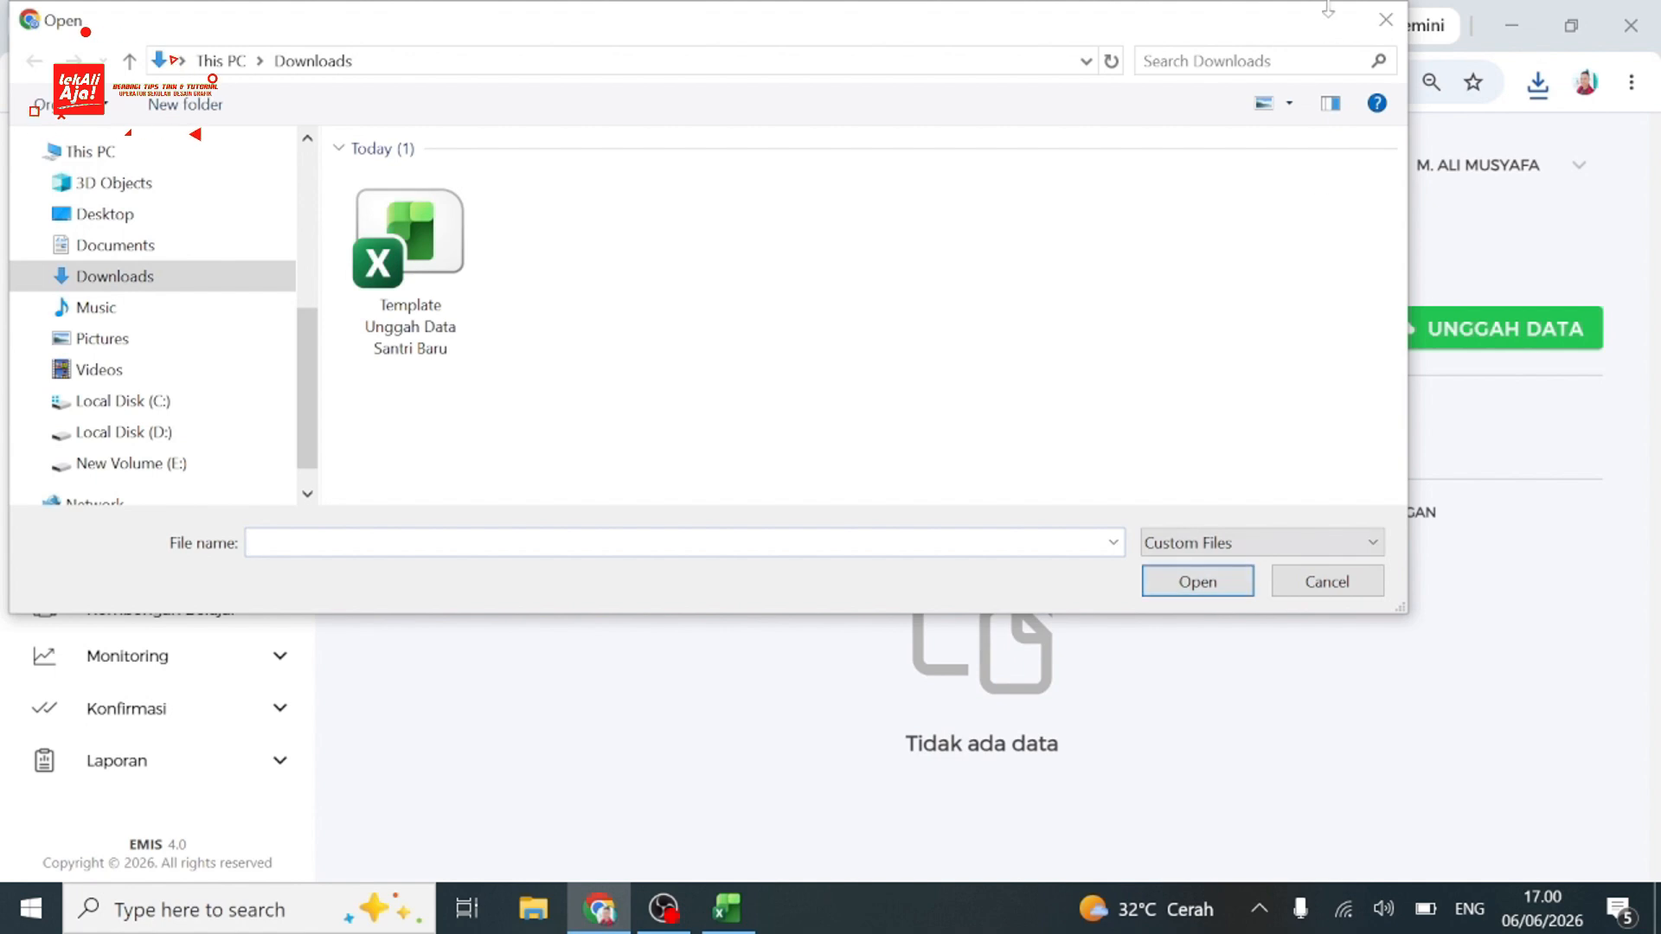
click(1385, 19)
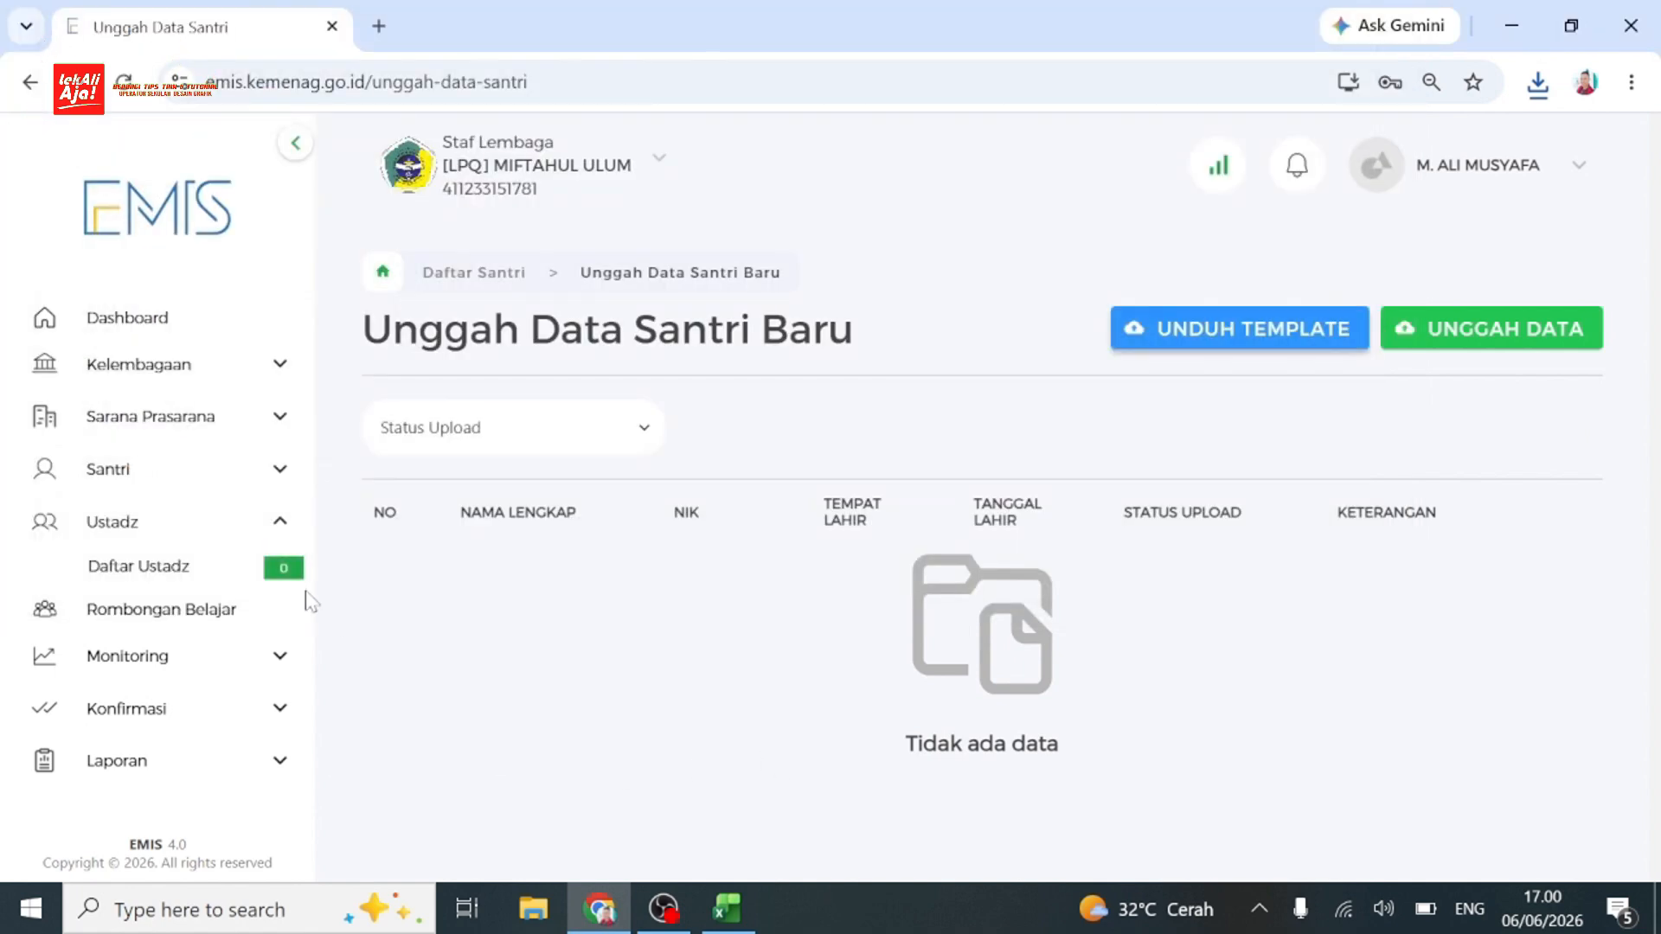
Look through the Daftar Ustadz list and open the first ustadz's record at the Tugas Utama section.
click(199, 584)
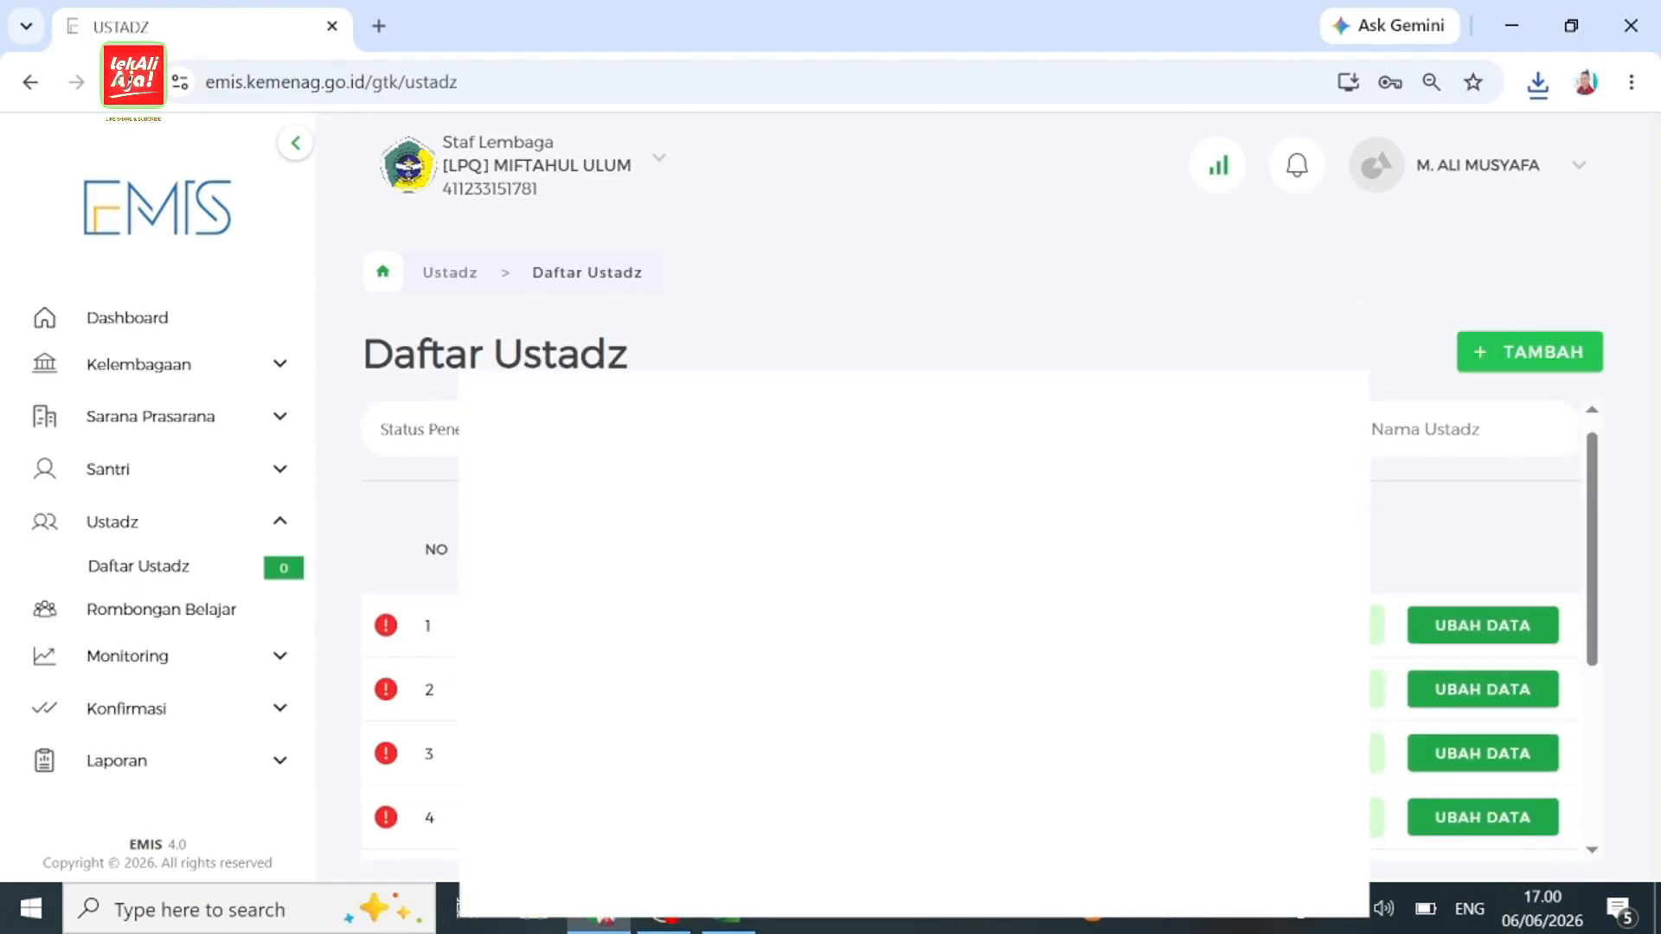
scroll(865, 606, down, 4)
scroll(865, 605, up, 2)
scroll(981, 623, up, 2)
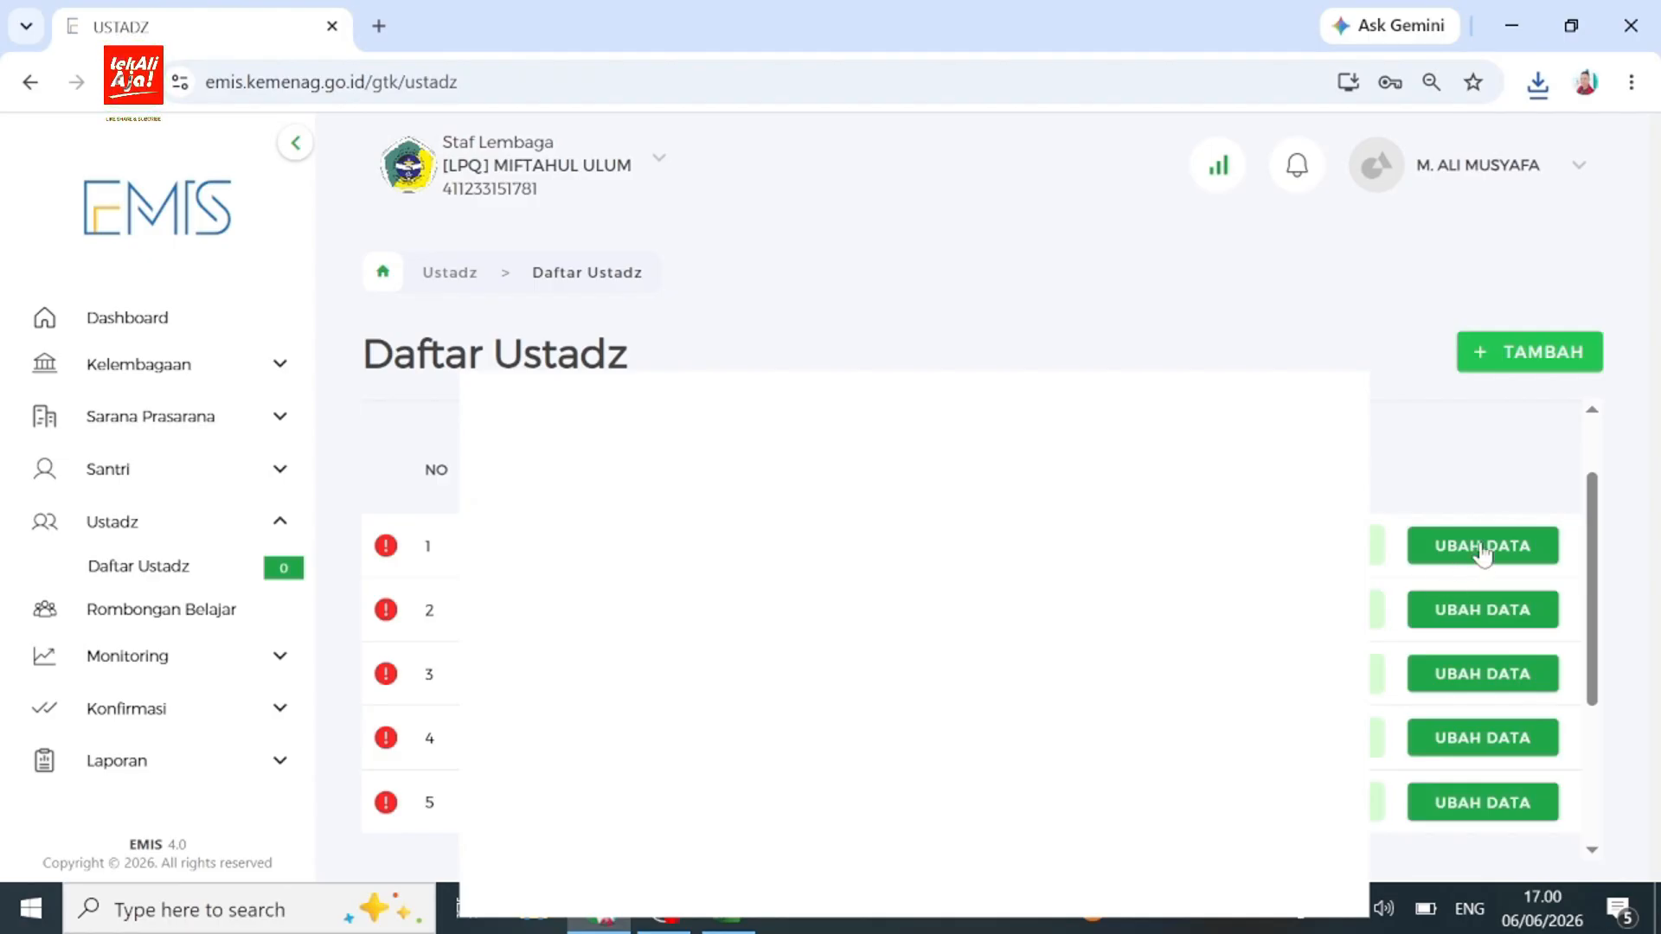
click(1481, 553)
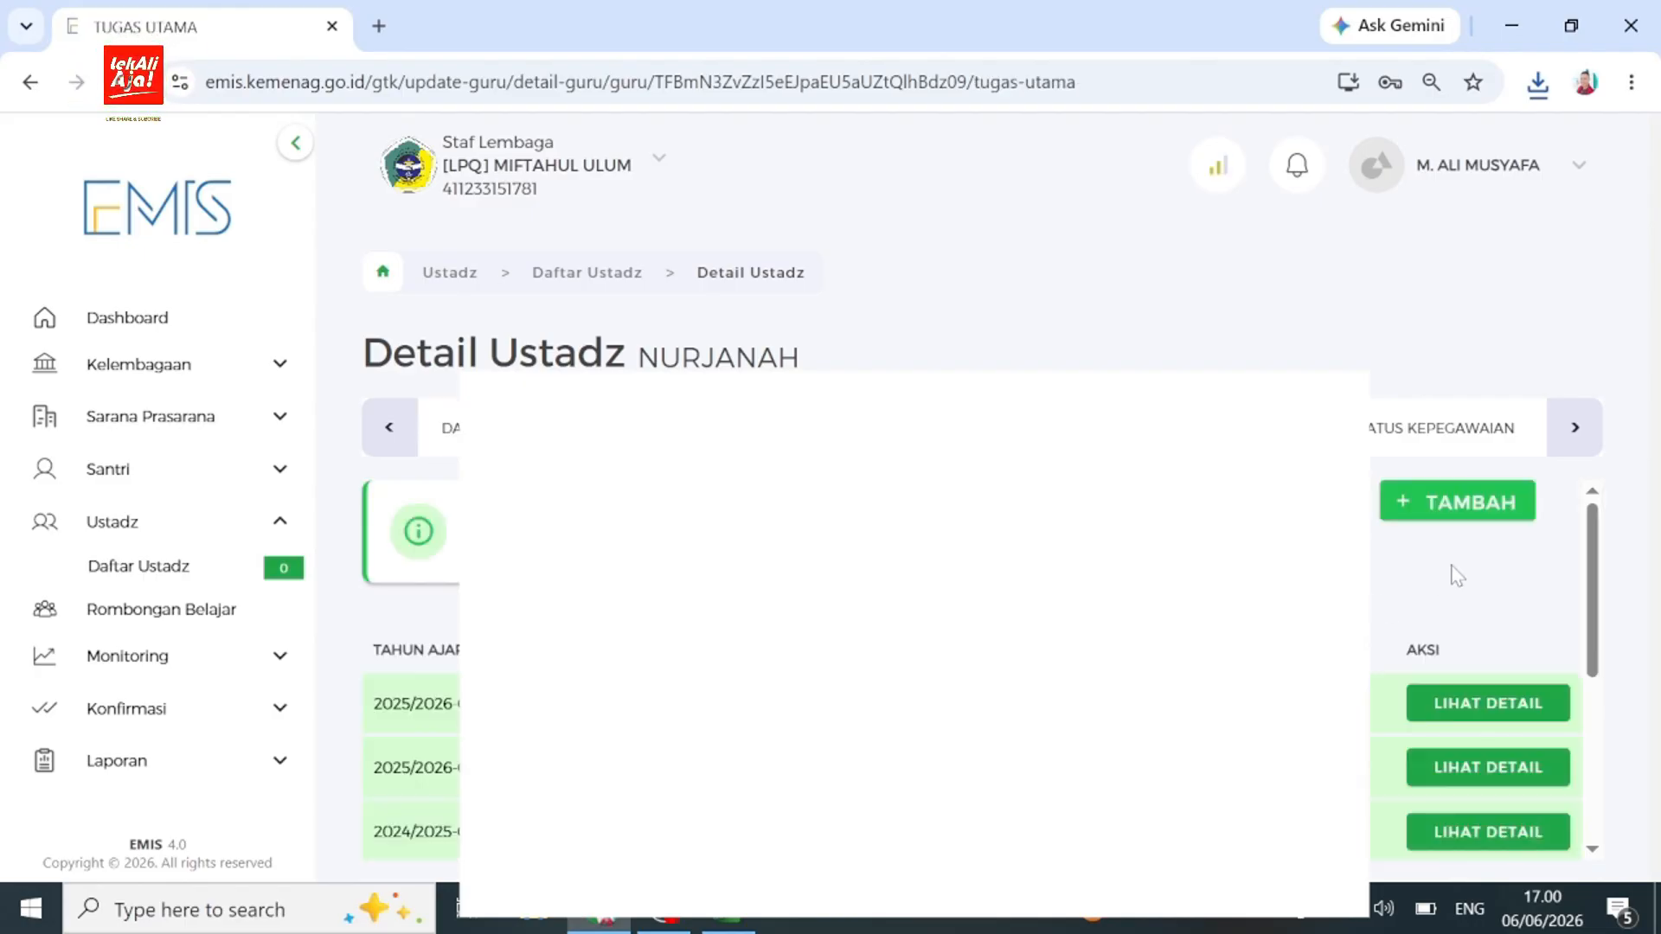
Add and save a Tugas Utama entry for 2026/2027 - Ganjil for the first ustadz, and close the entry form.
click(1464, 509)
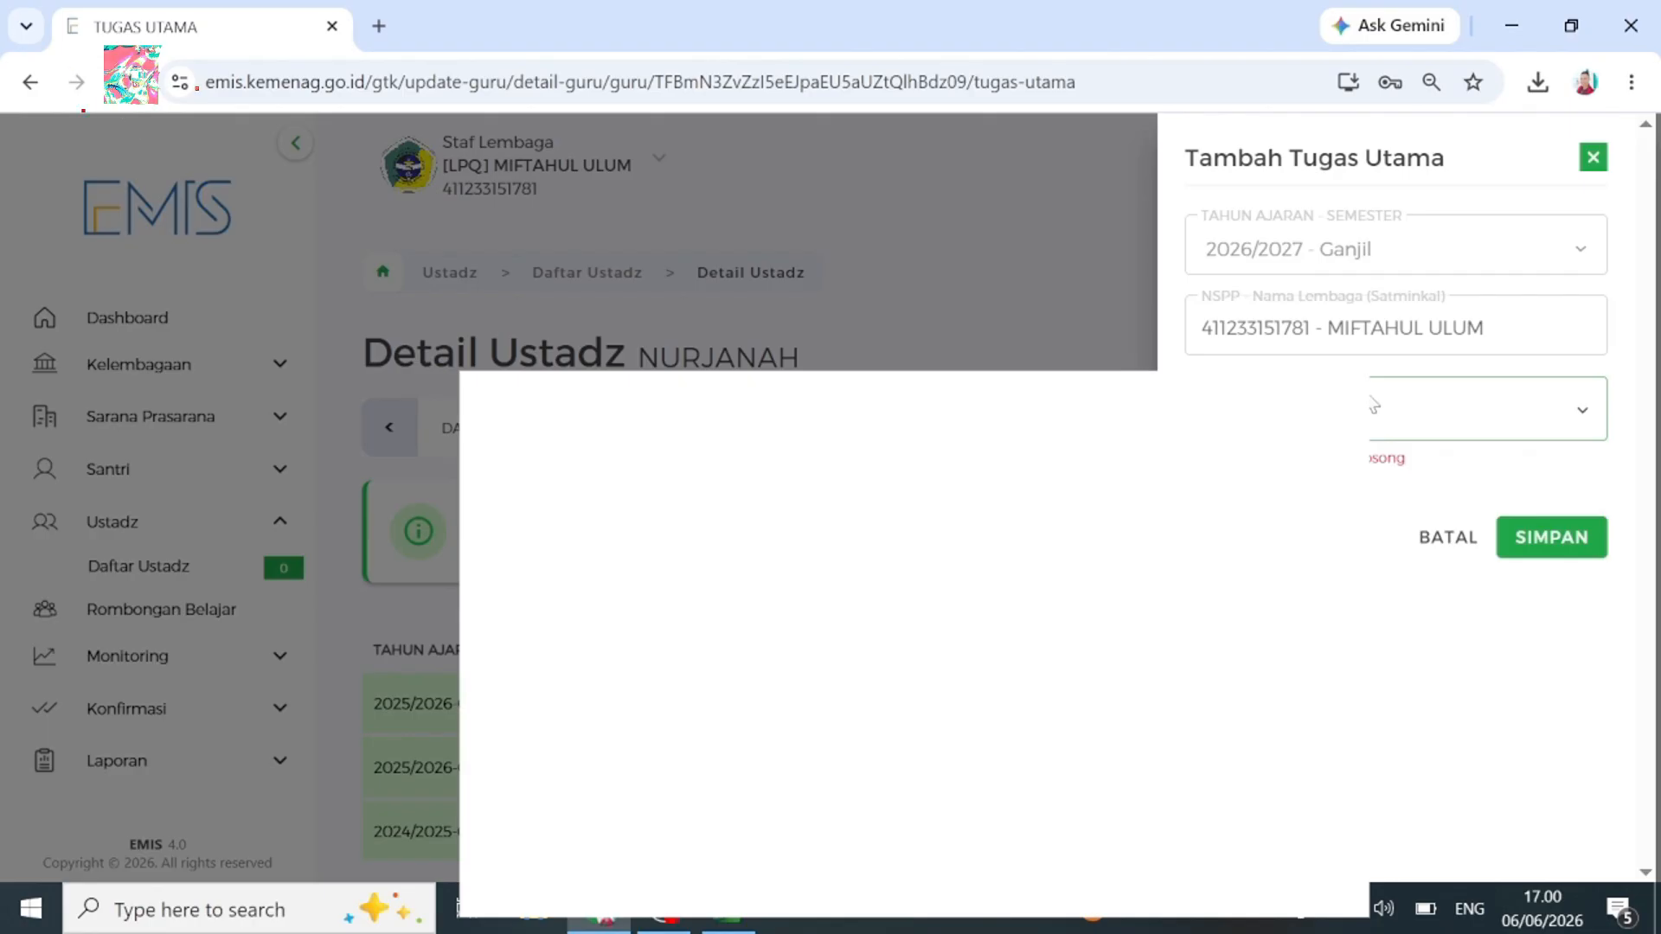
click(1386, 430)
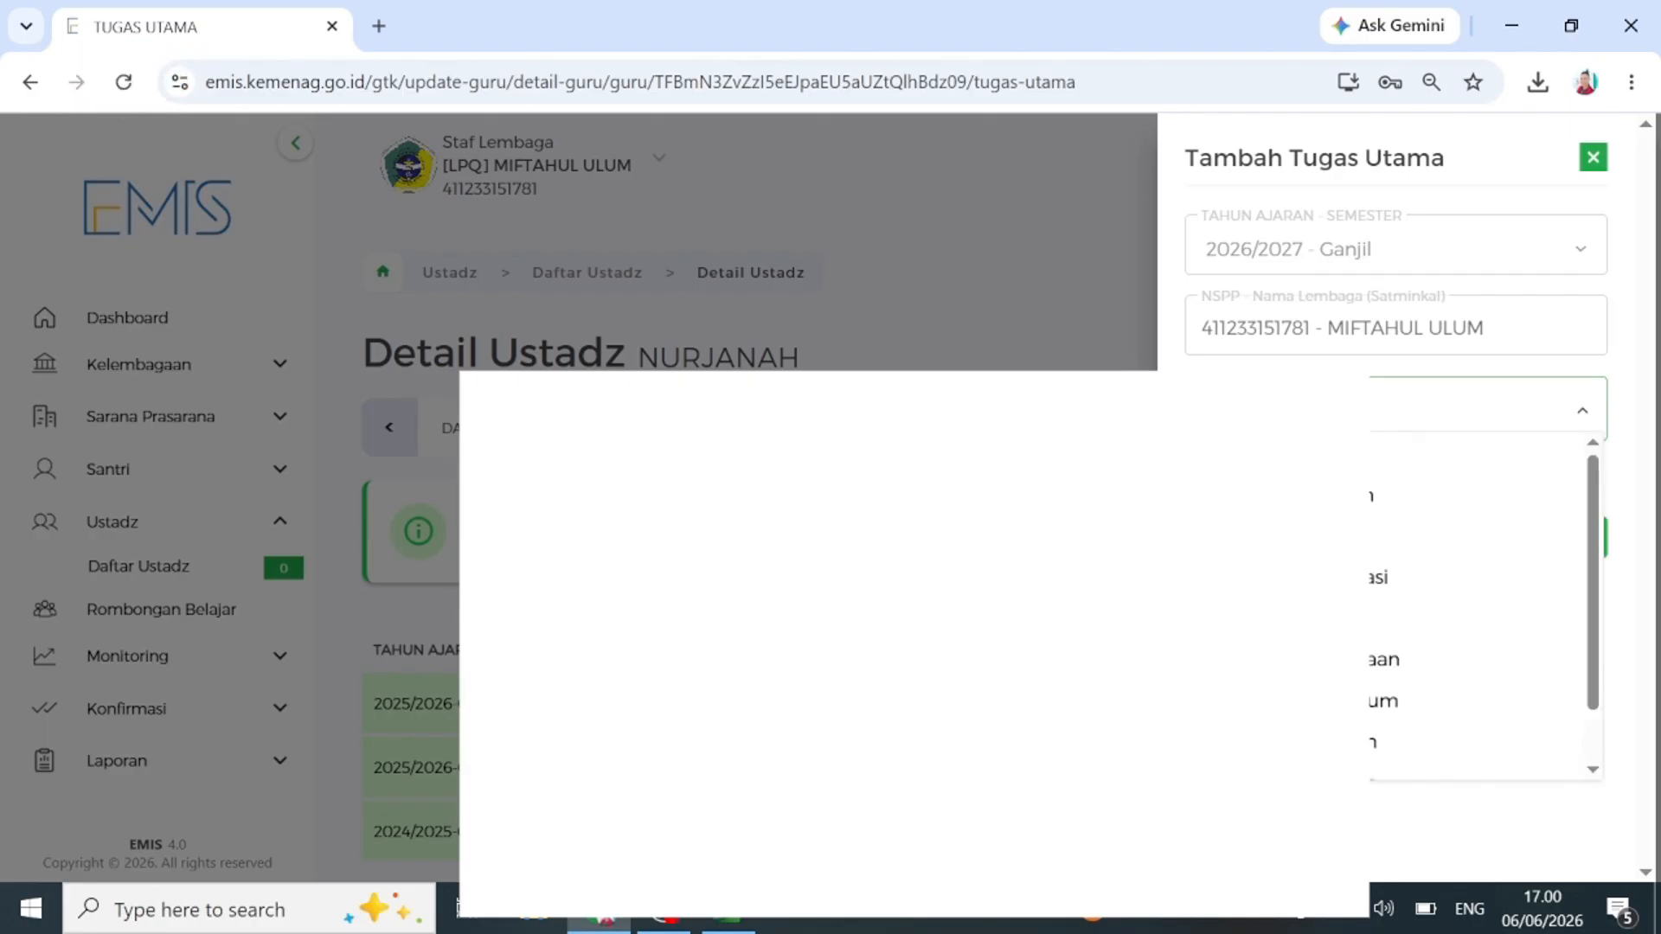
click(1371, 648)
click(1514, 531)
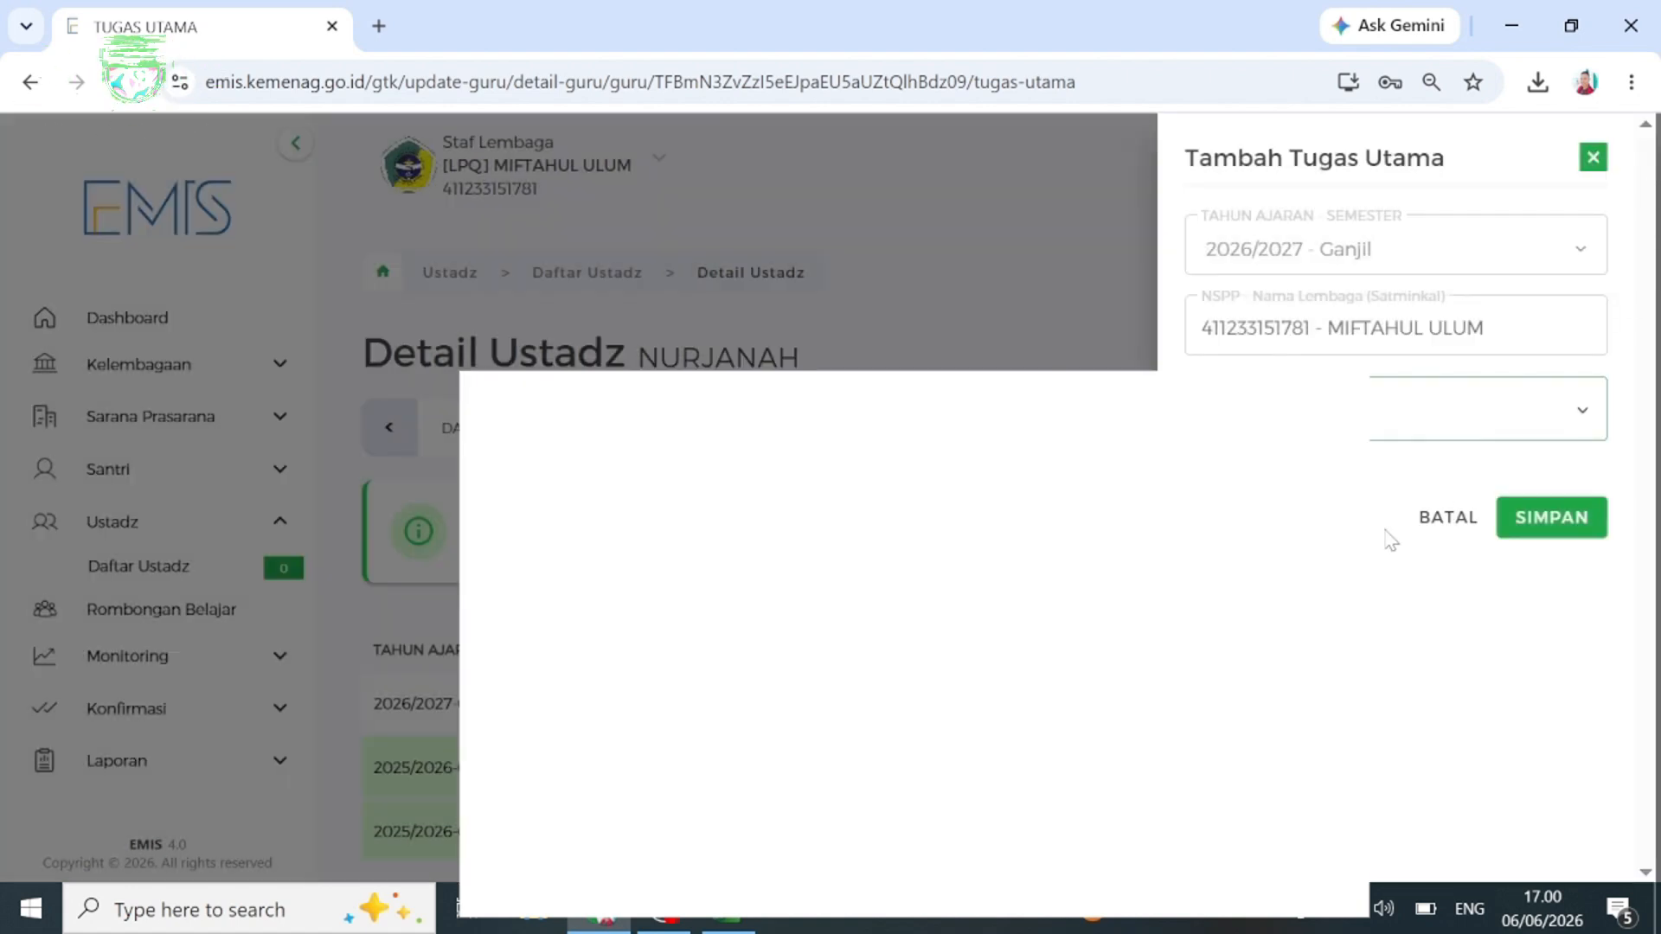
click(1592, 160)
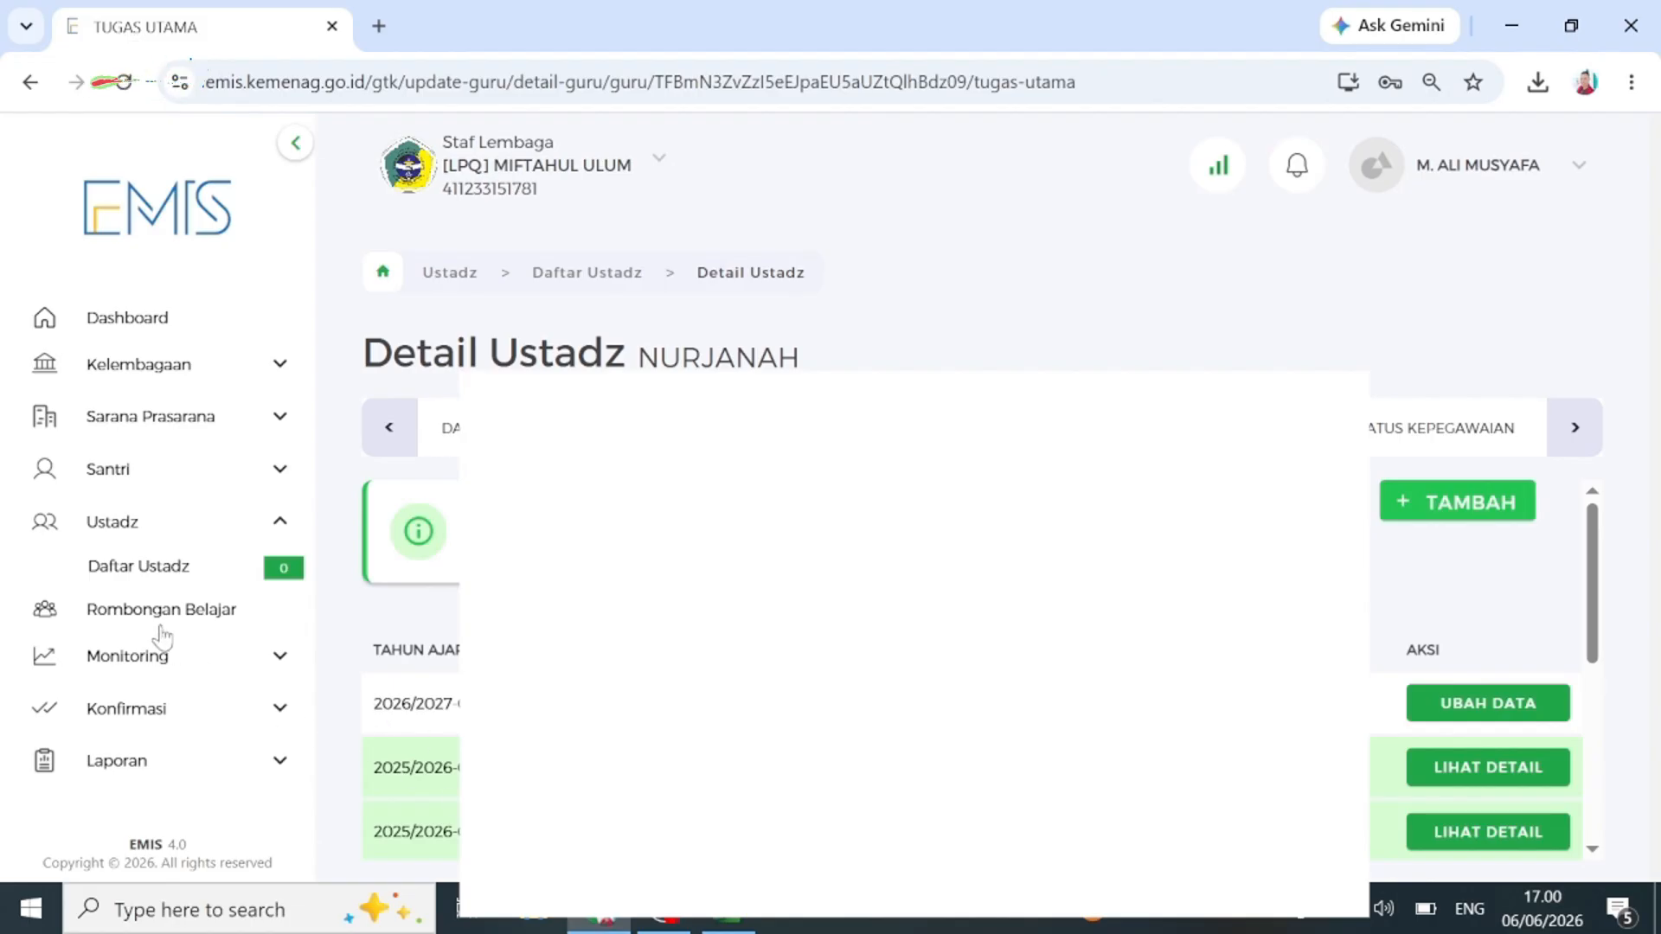
Open the second ustadz's record from Daftar Ustadz and save a Tugas Utama entry for 2026/2027 - Ganjil.
click(177, 571)
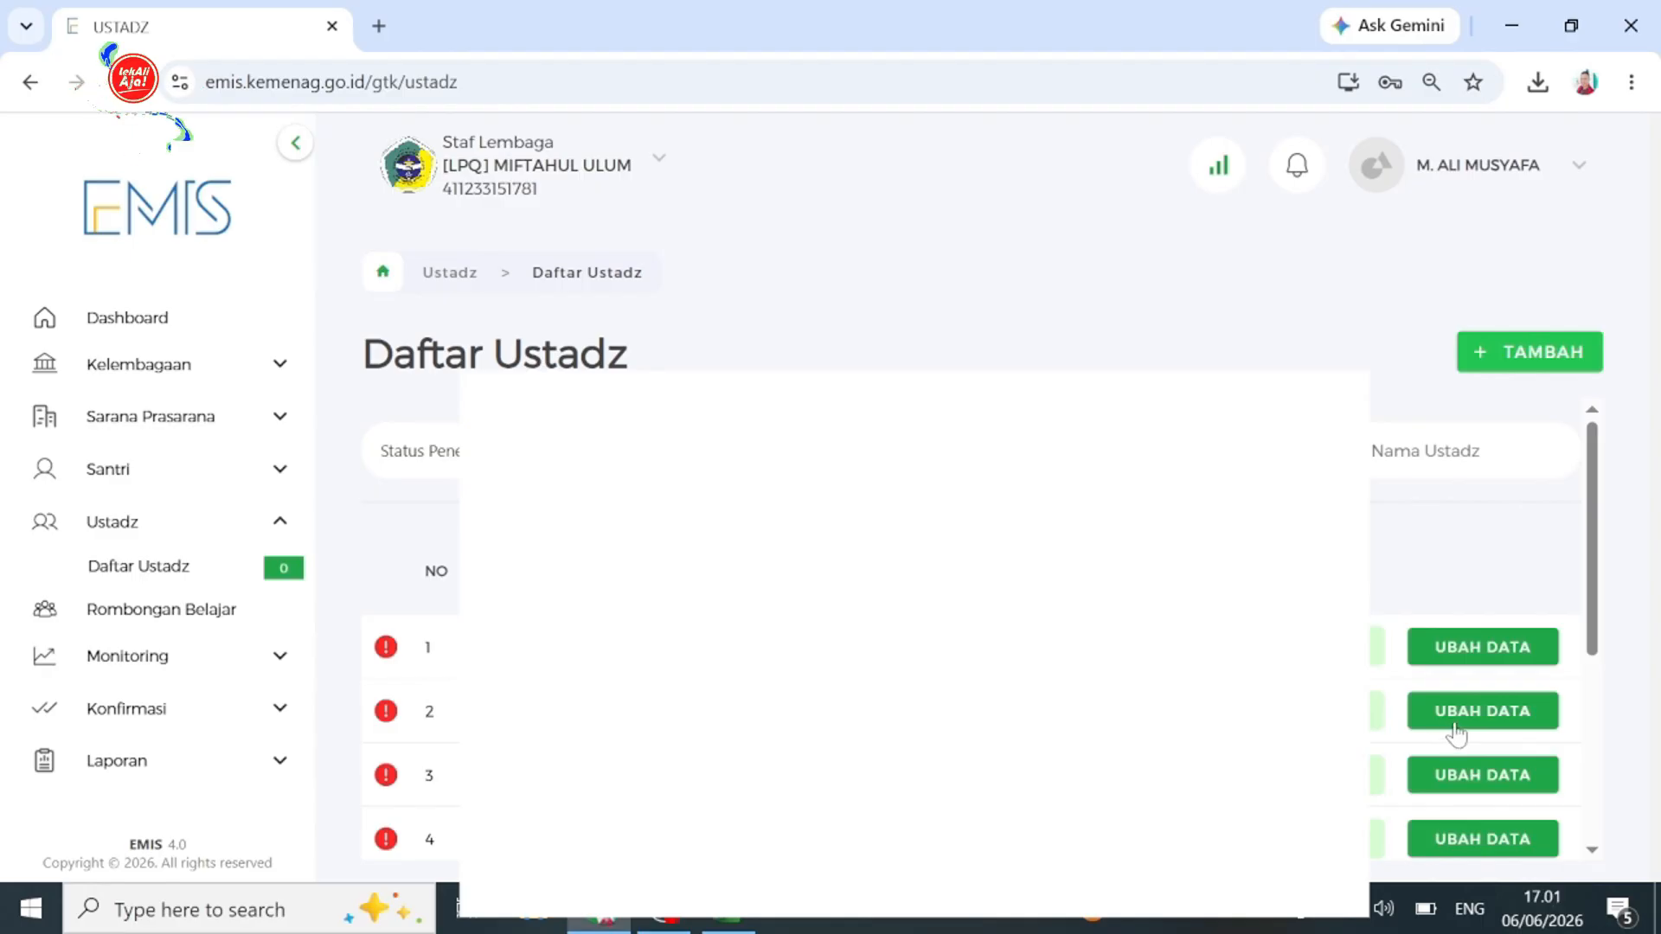
click(1463, 718)
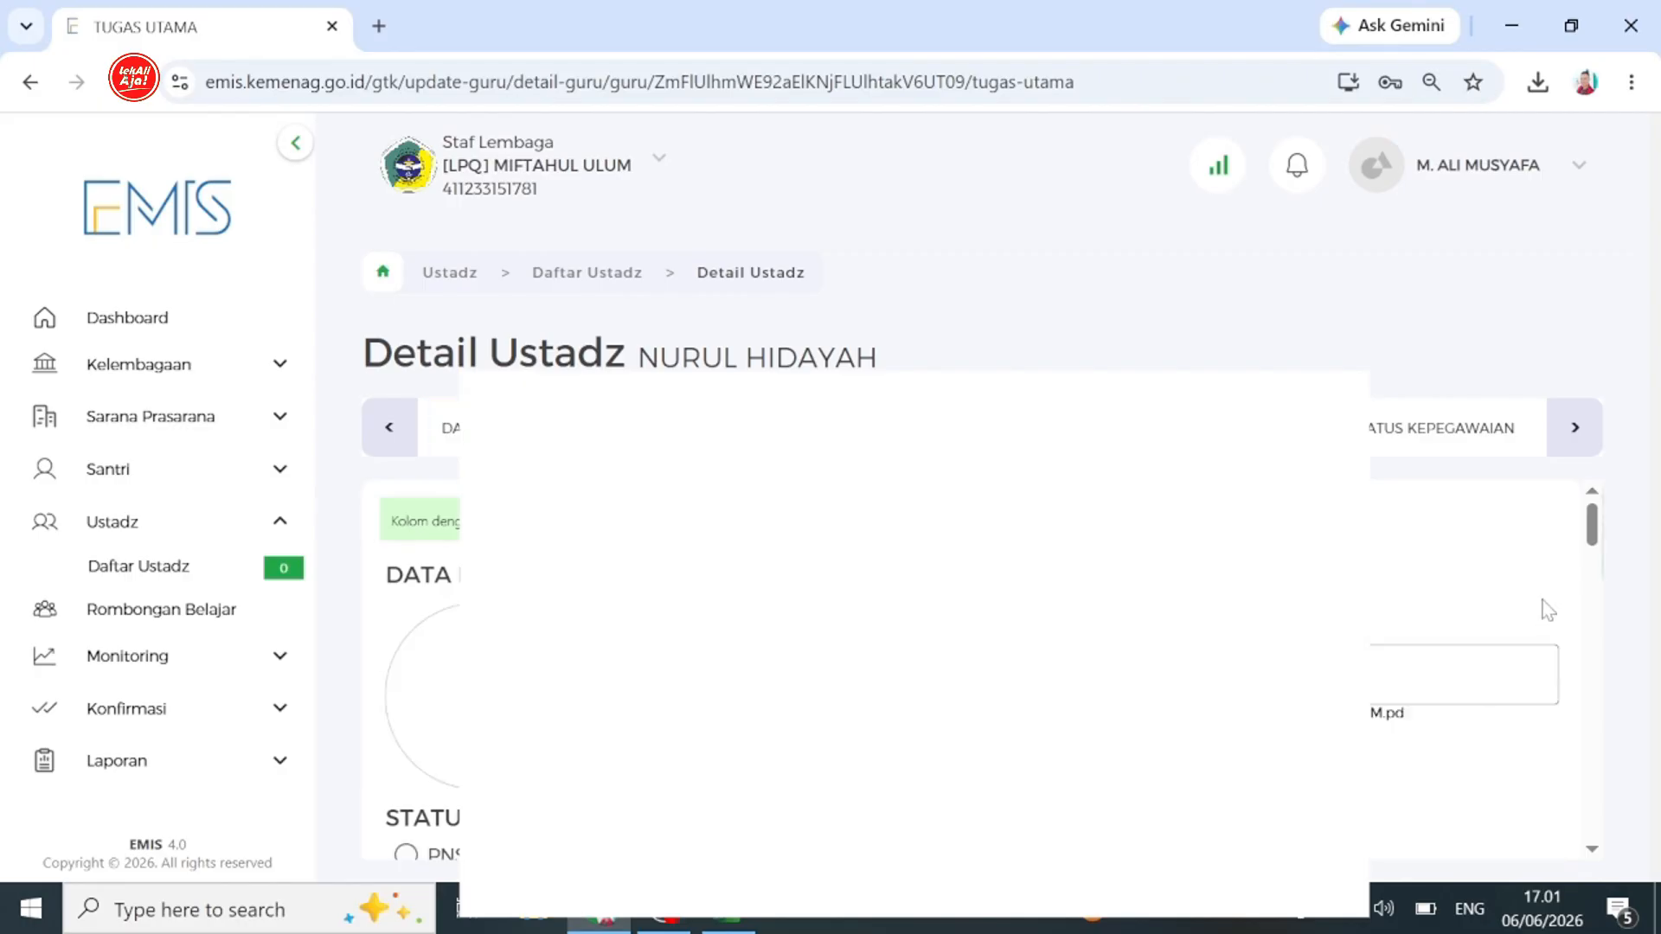
click(1492, 509)
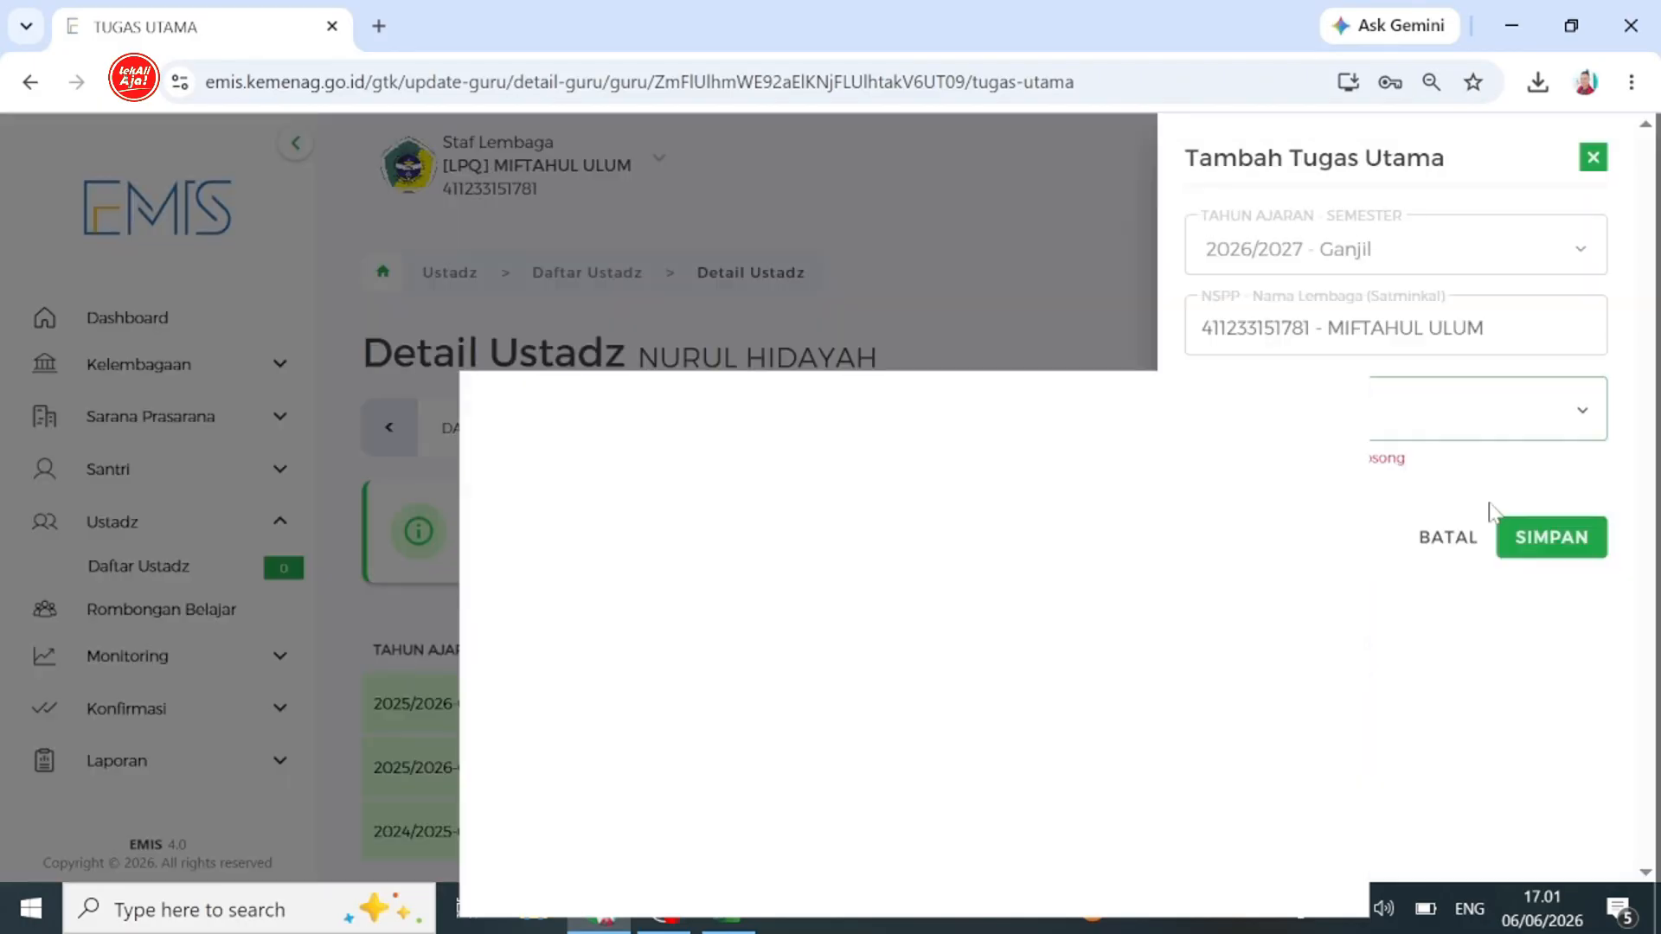
click(1494, 415)
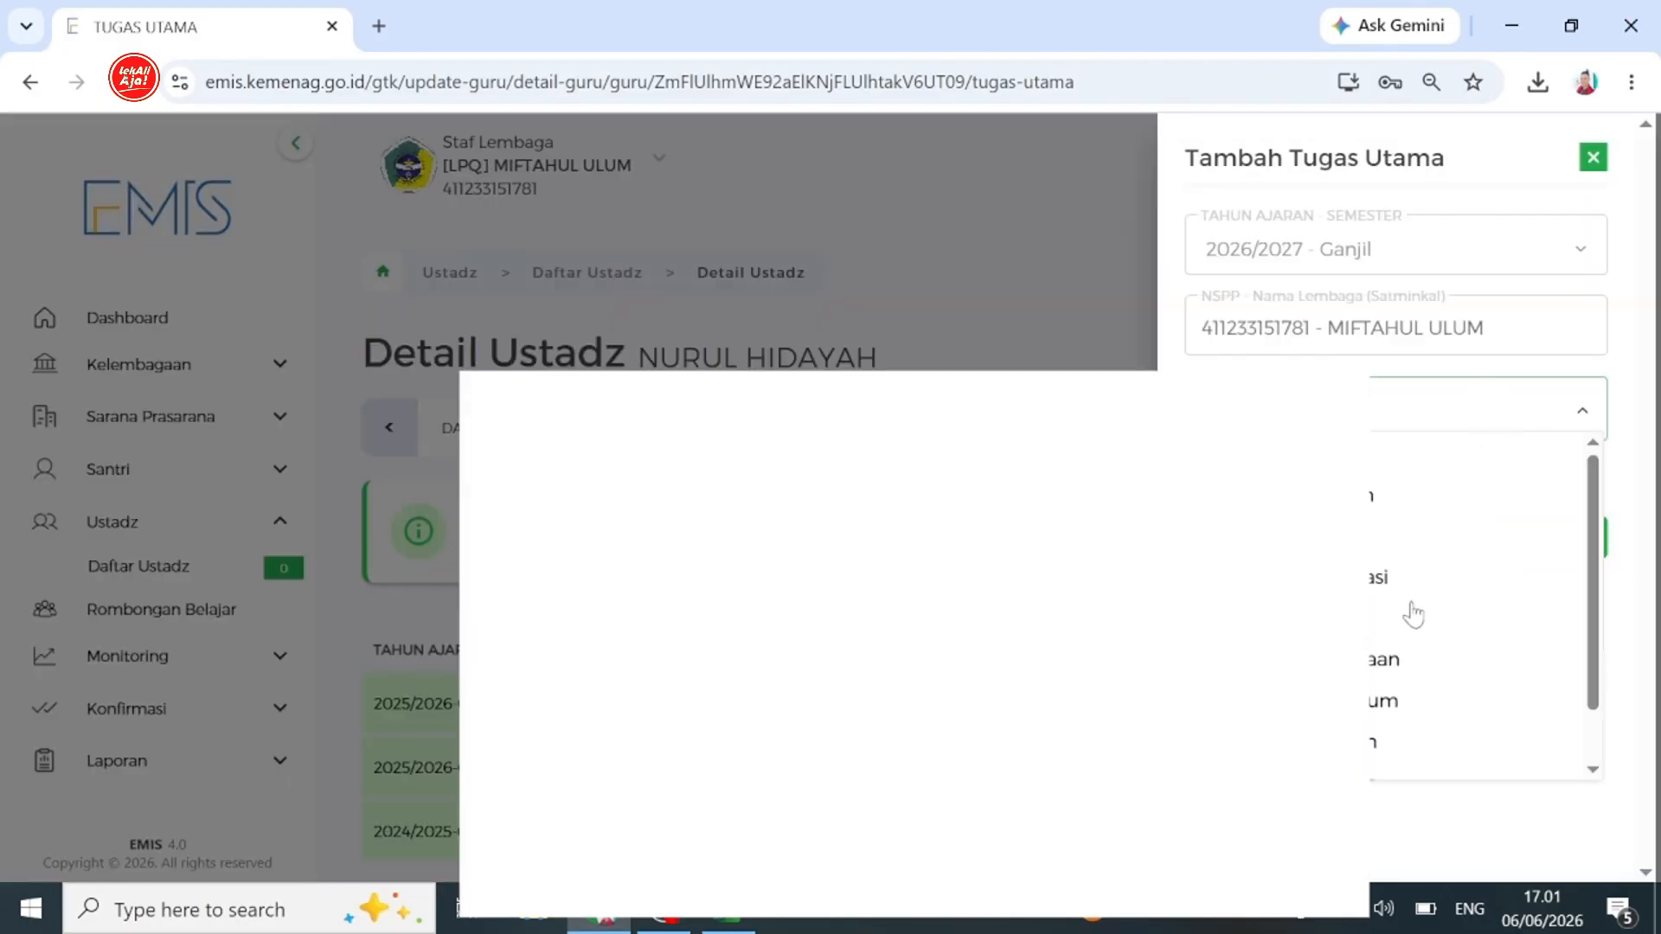
click(1408, 623)
click(1540, 524)
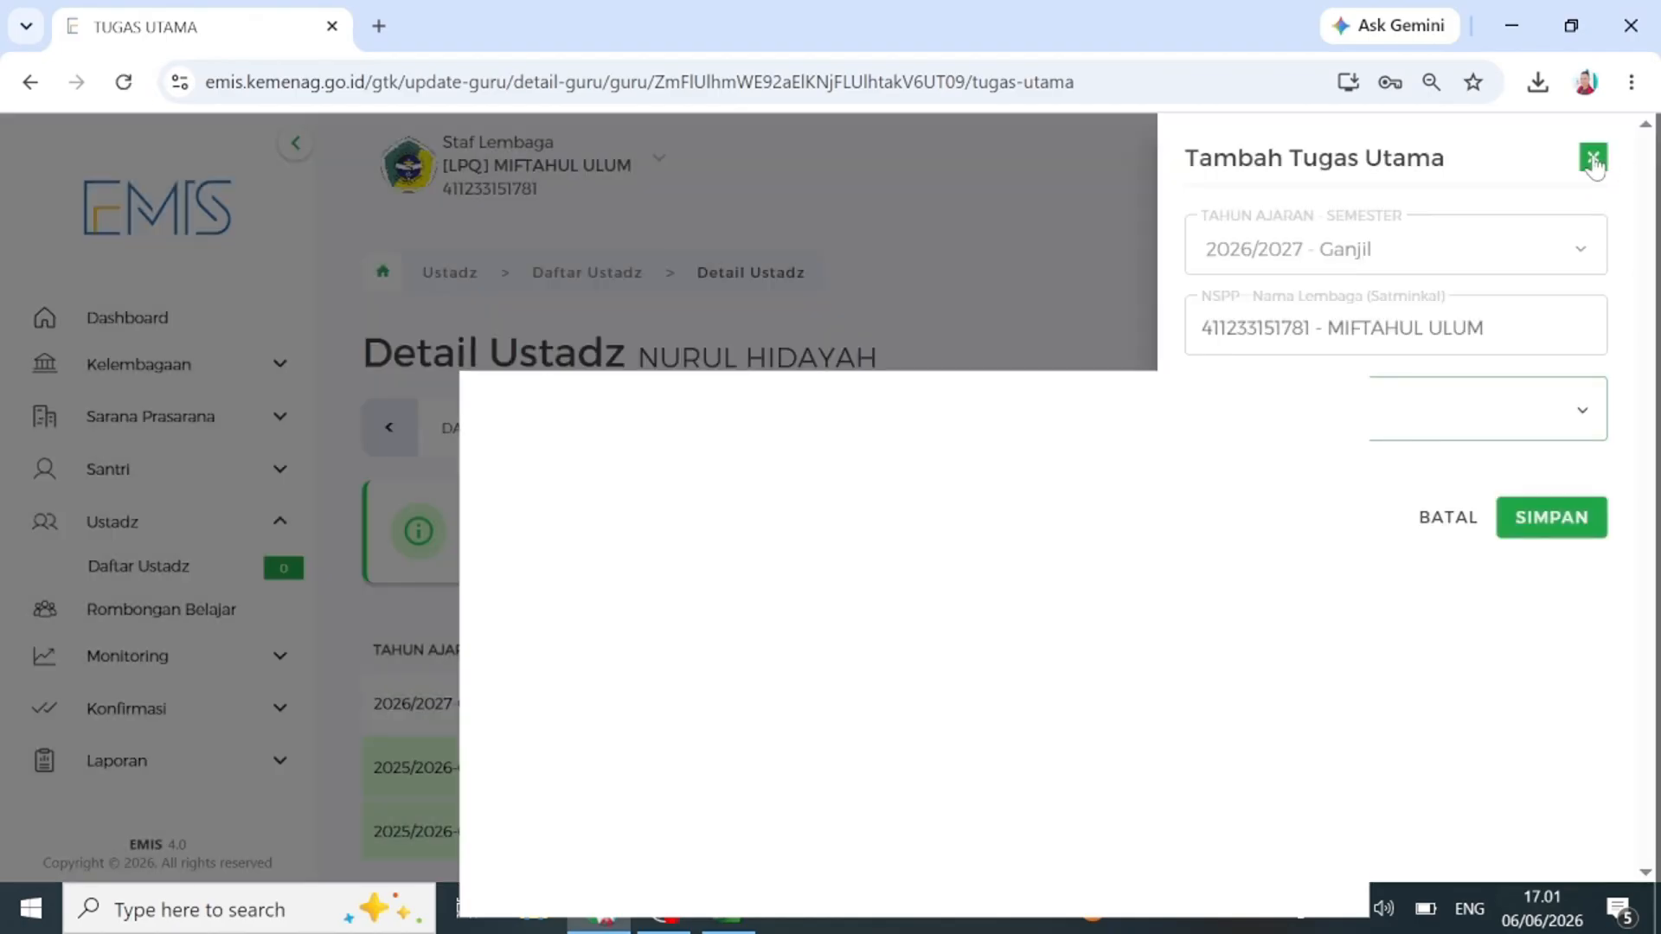
click(1593, 161)
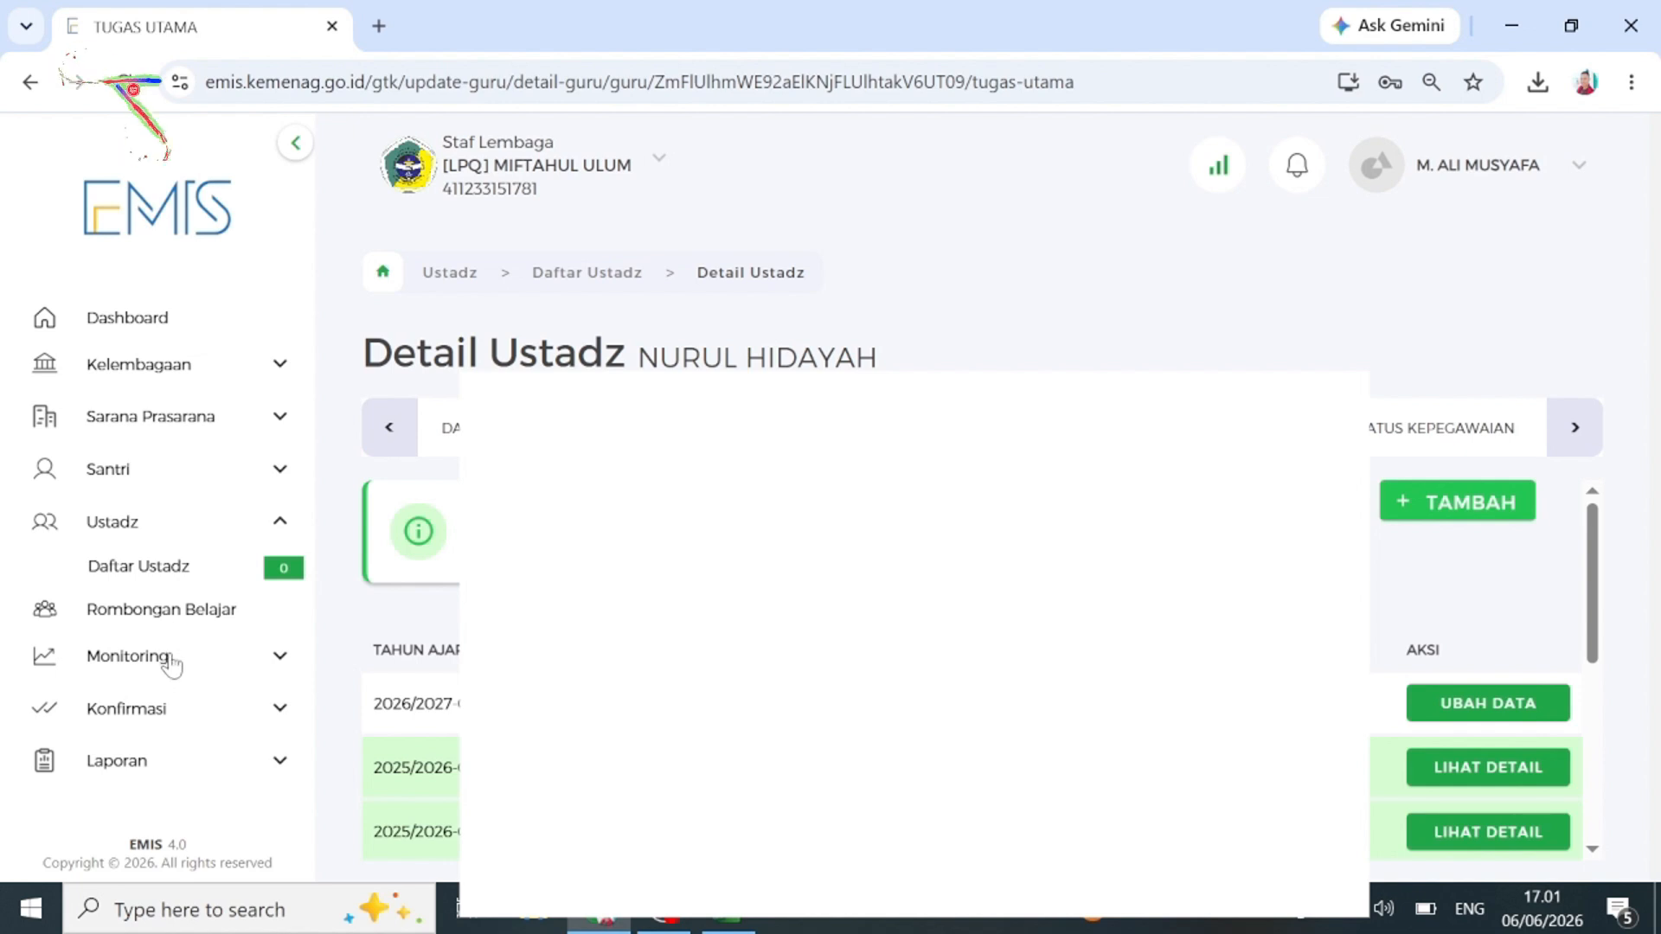
Save a 2026/2027 - Ganjil Tugas Utama entry for the third ustadz in the list, and return to Daftar Ustadz.
click(138, 566)
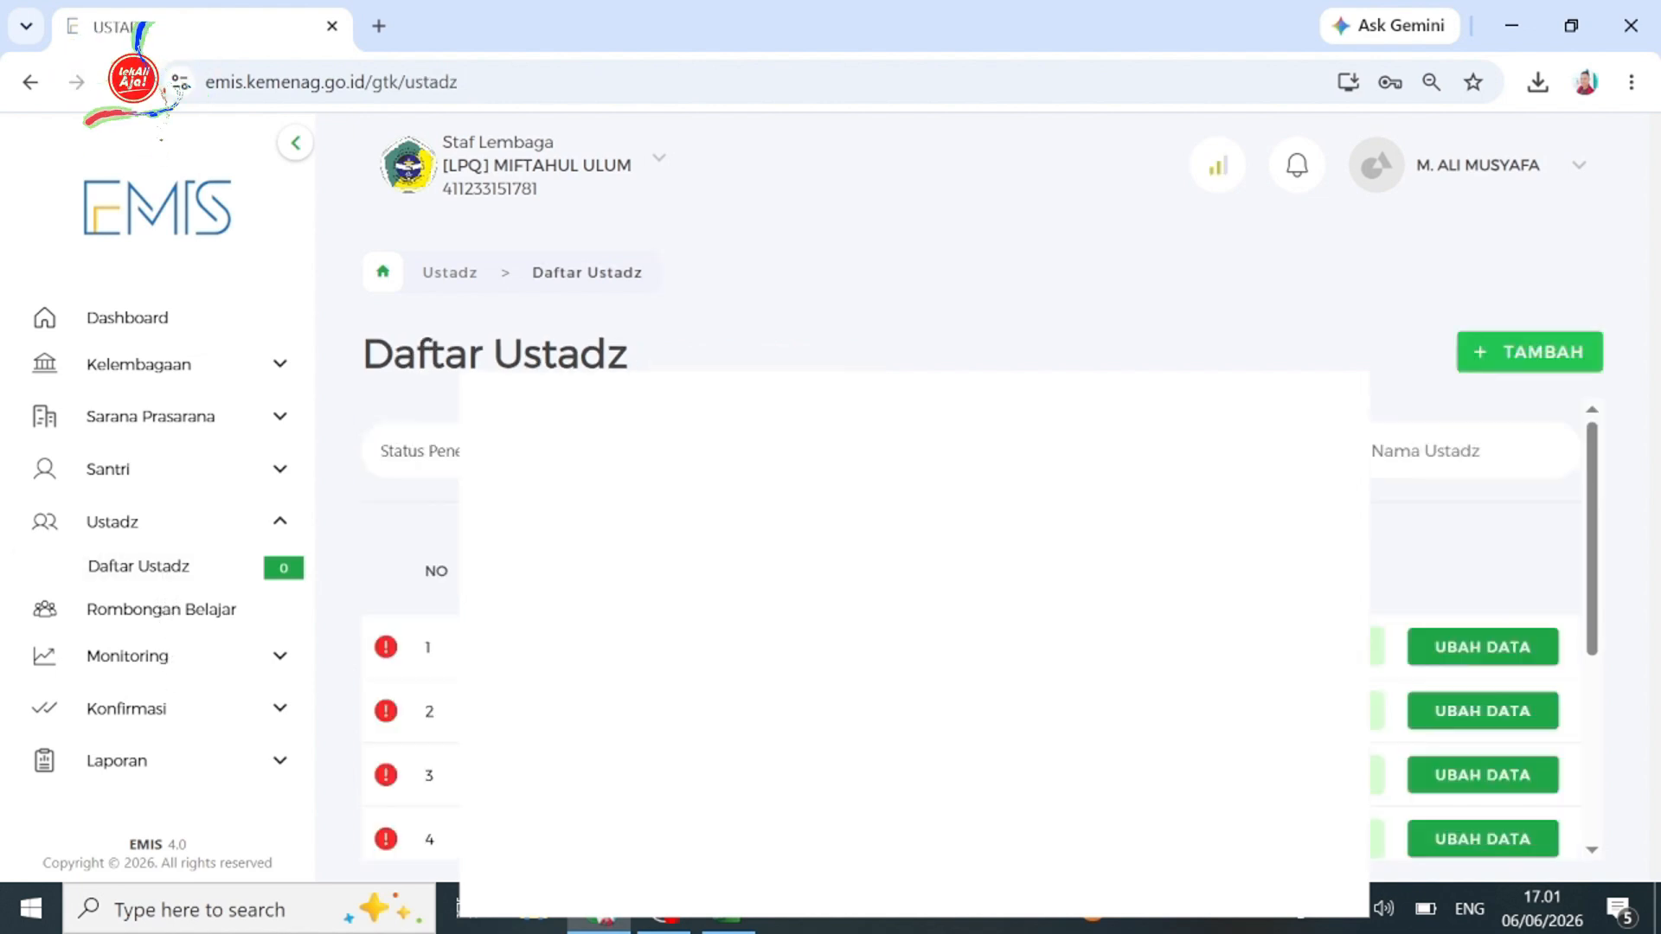
scroll(1460, 657, down, 2)
click(1460, 655)
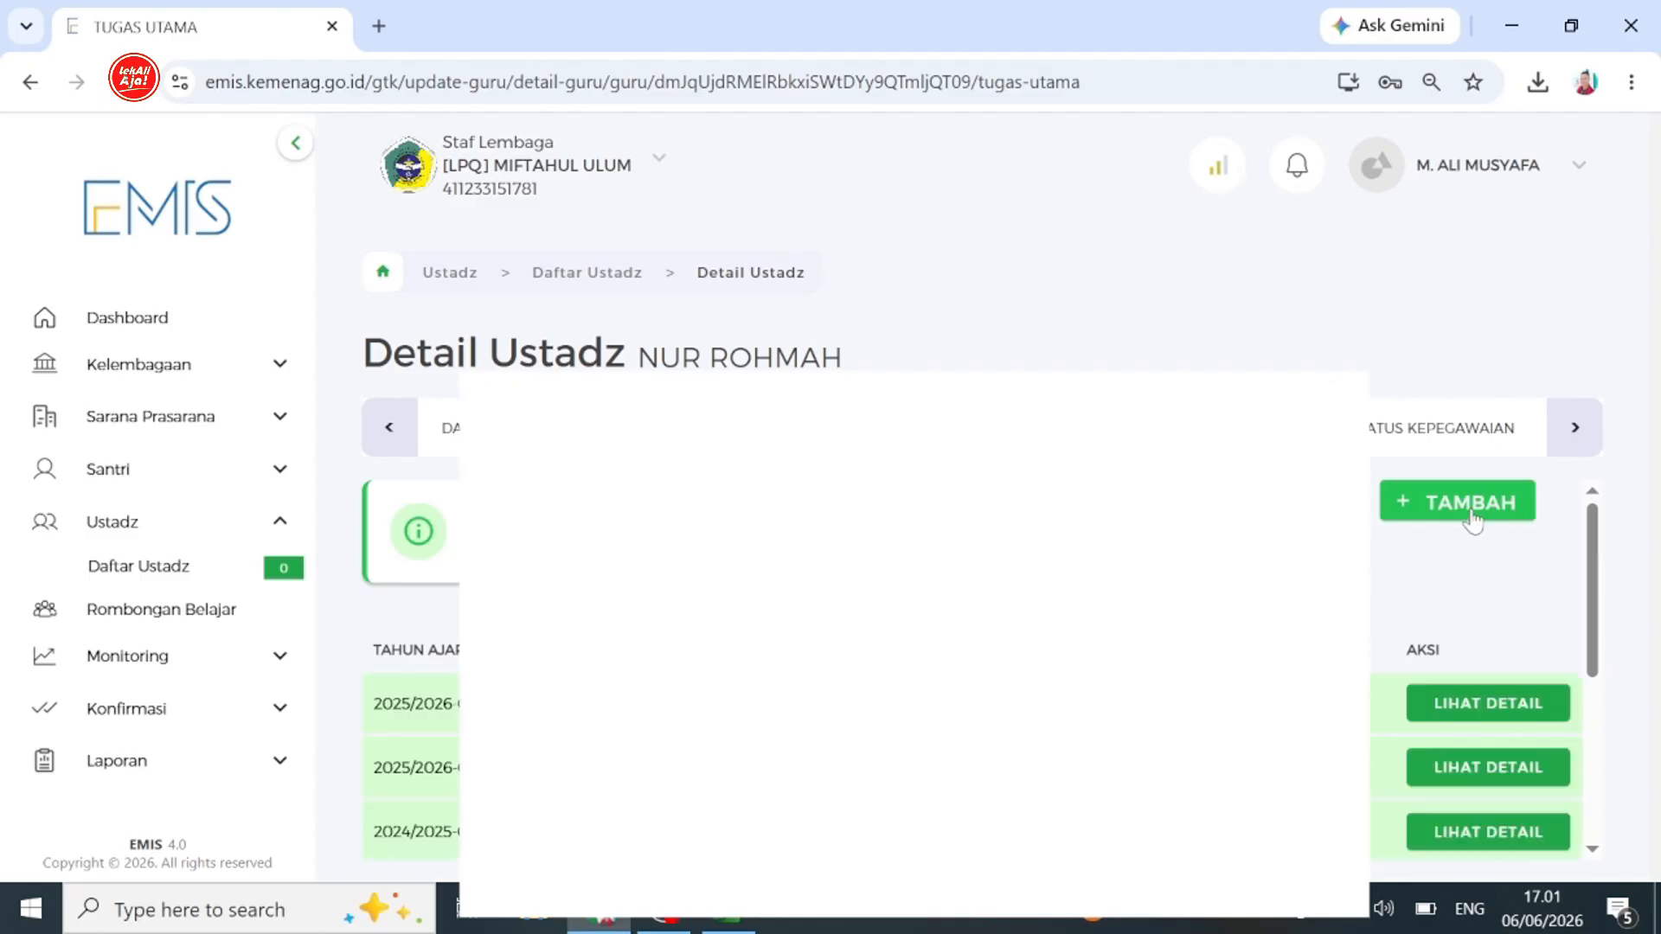
click(1462, 500)
click(1487, 409)
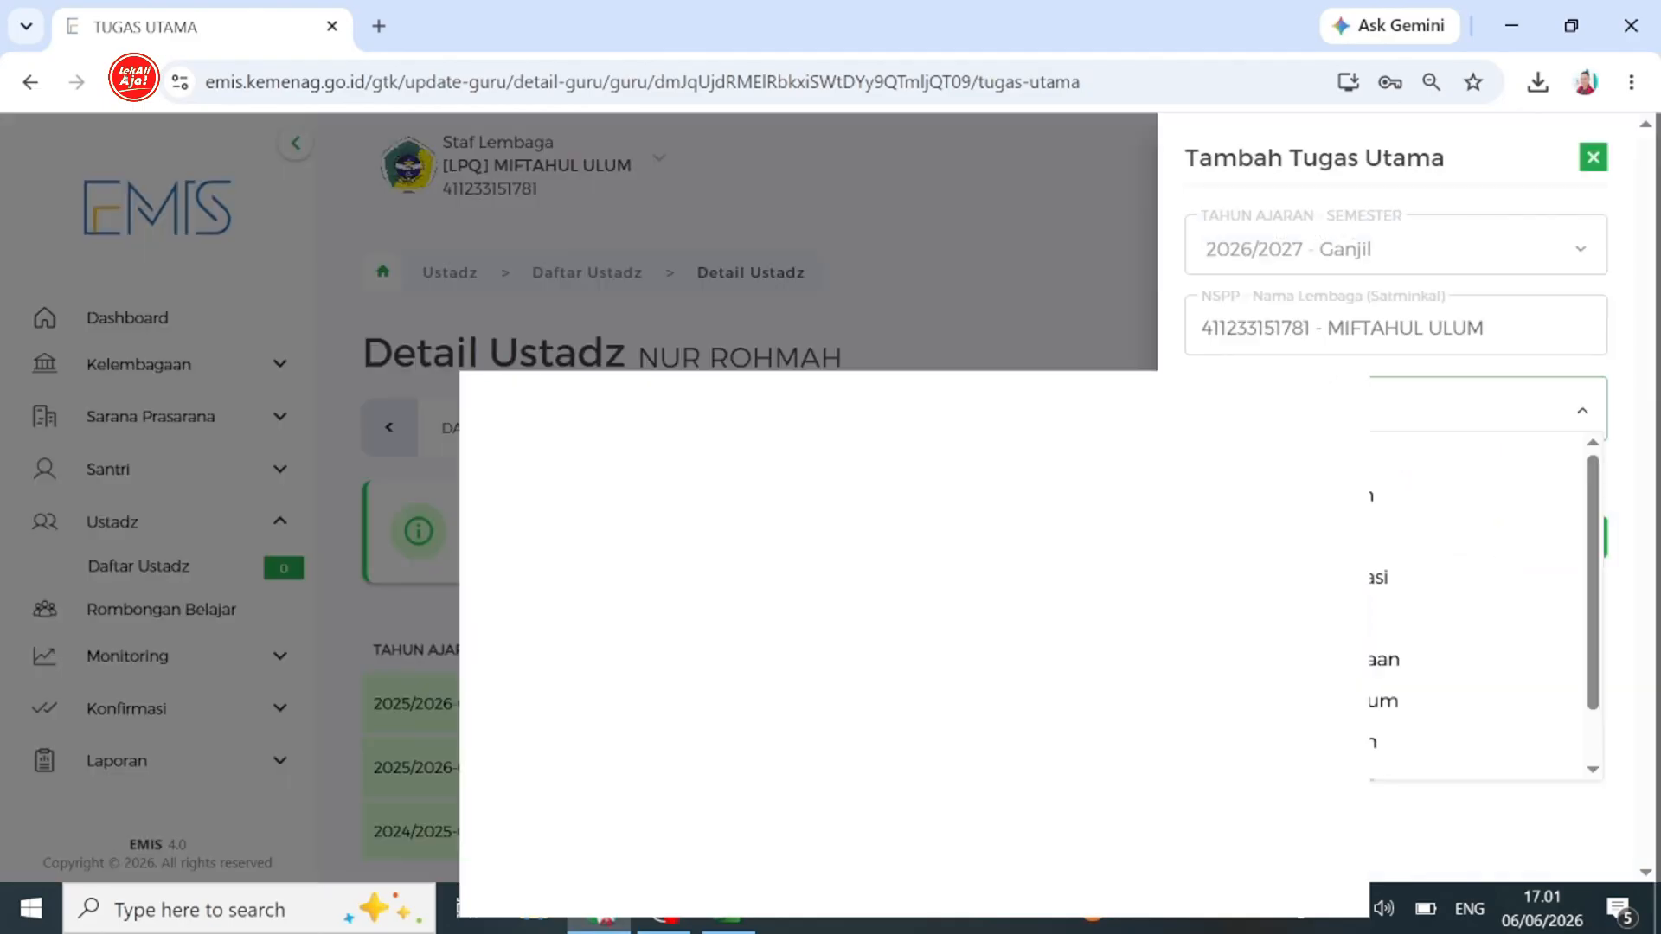
click(1395, 454)
click(1518, 521)
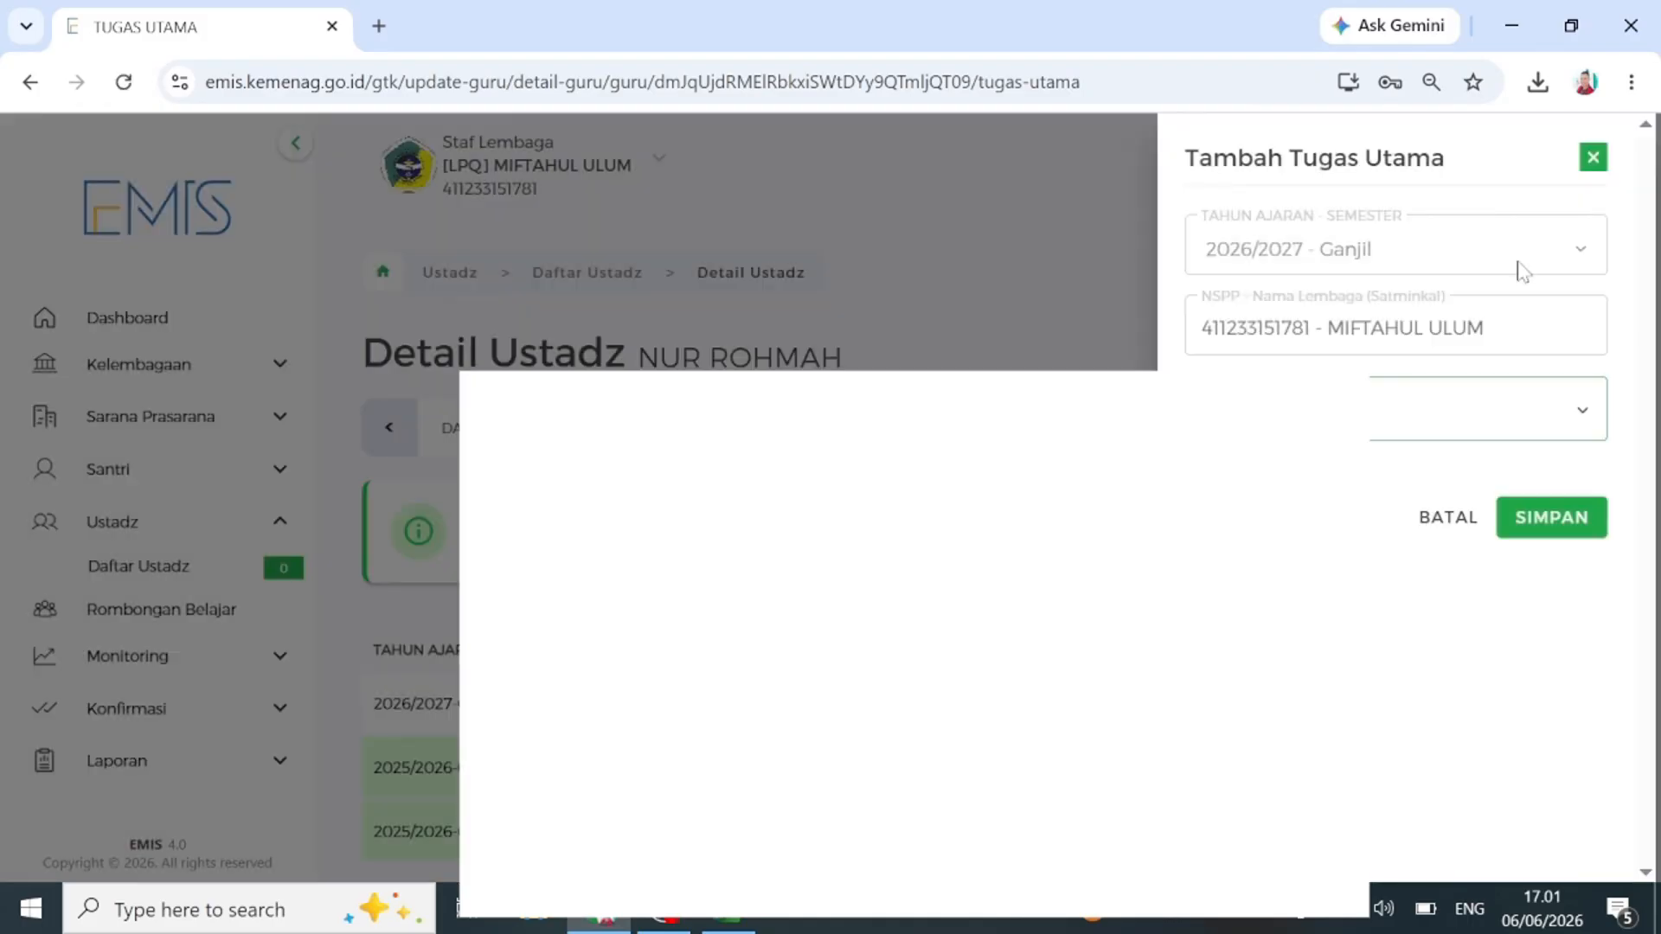
click(1593, 157)
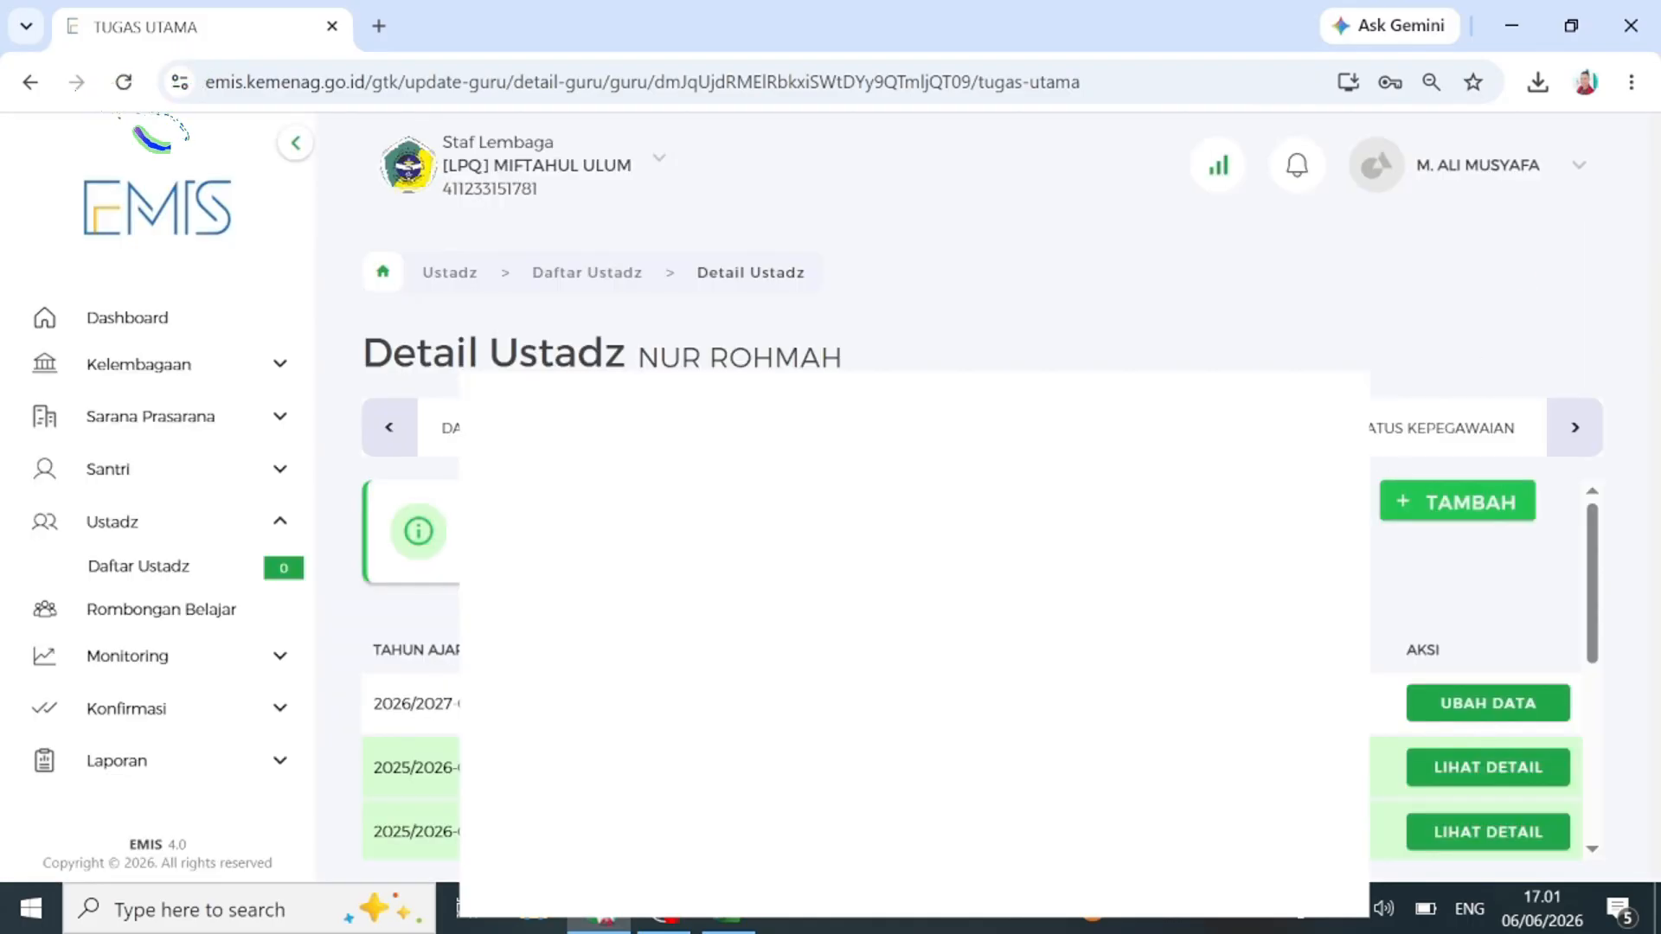
click(173, 567)
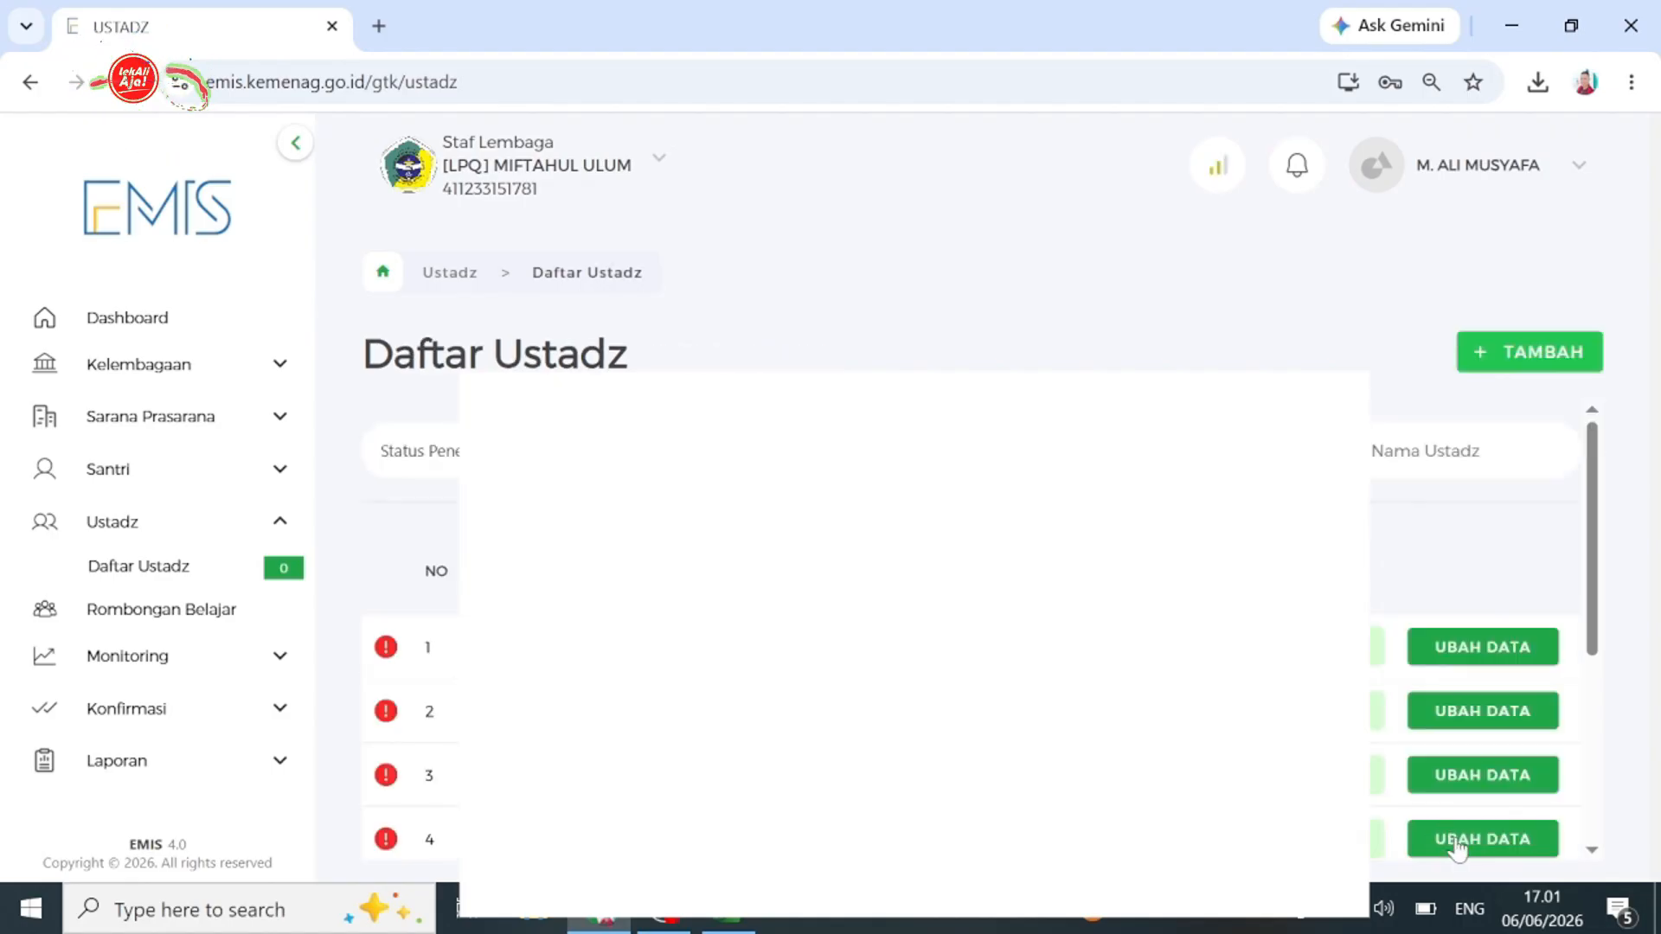
Save a Tugas Utama entry for 2026/2027 - Ganjil in the fourth ustadz's record, and return to Daftar Ustadz.
click(1399, 841)
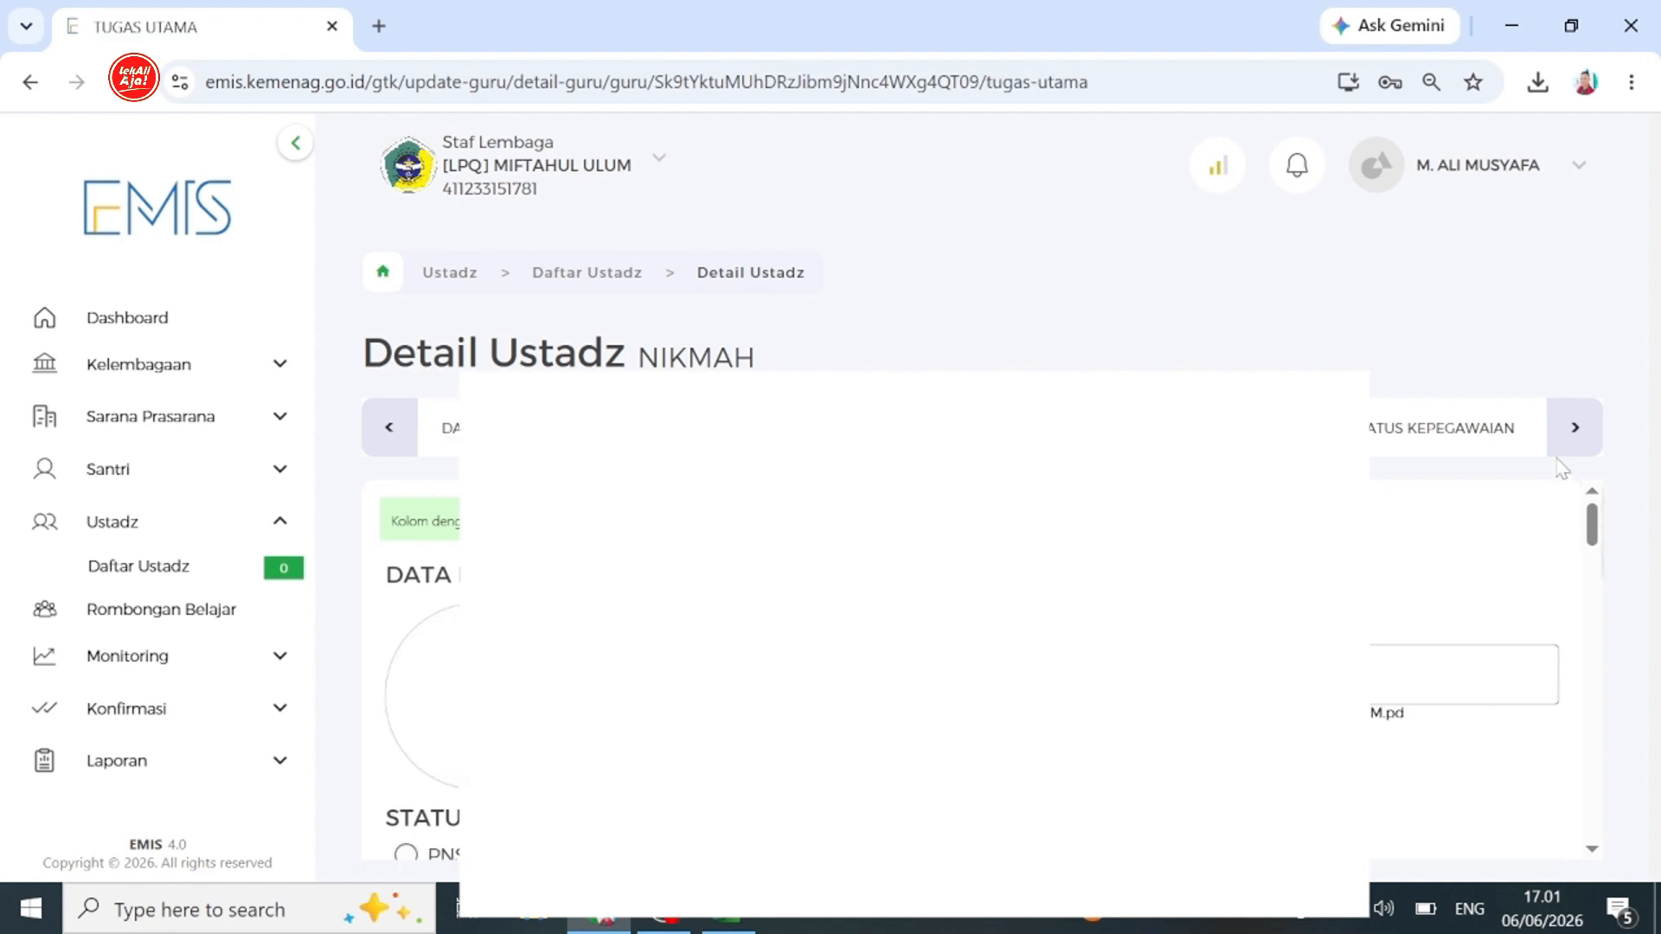
click(1491, 506)
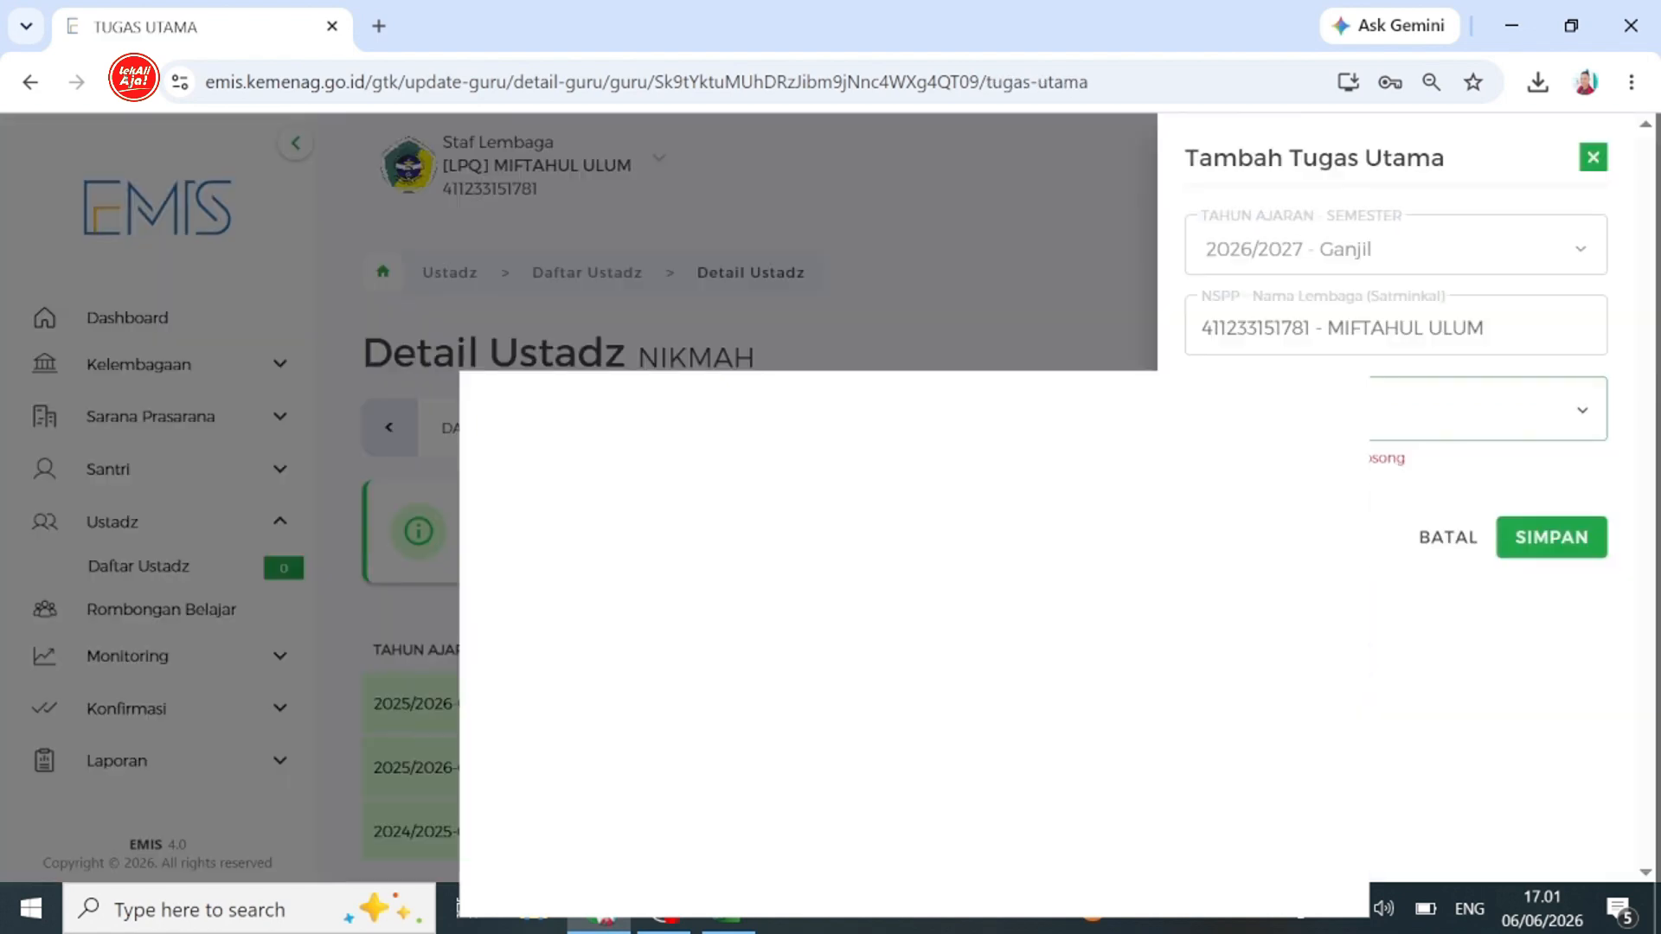
click(1454, 405)
click(1393, 597)
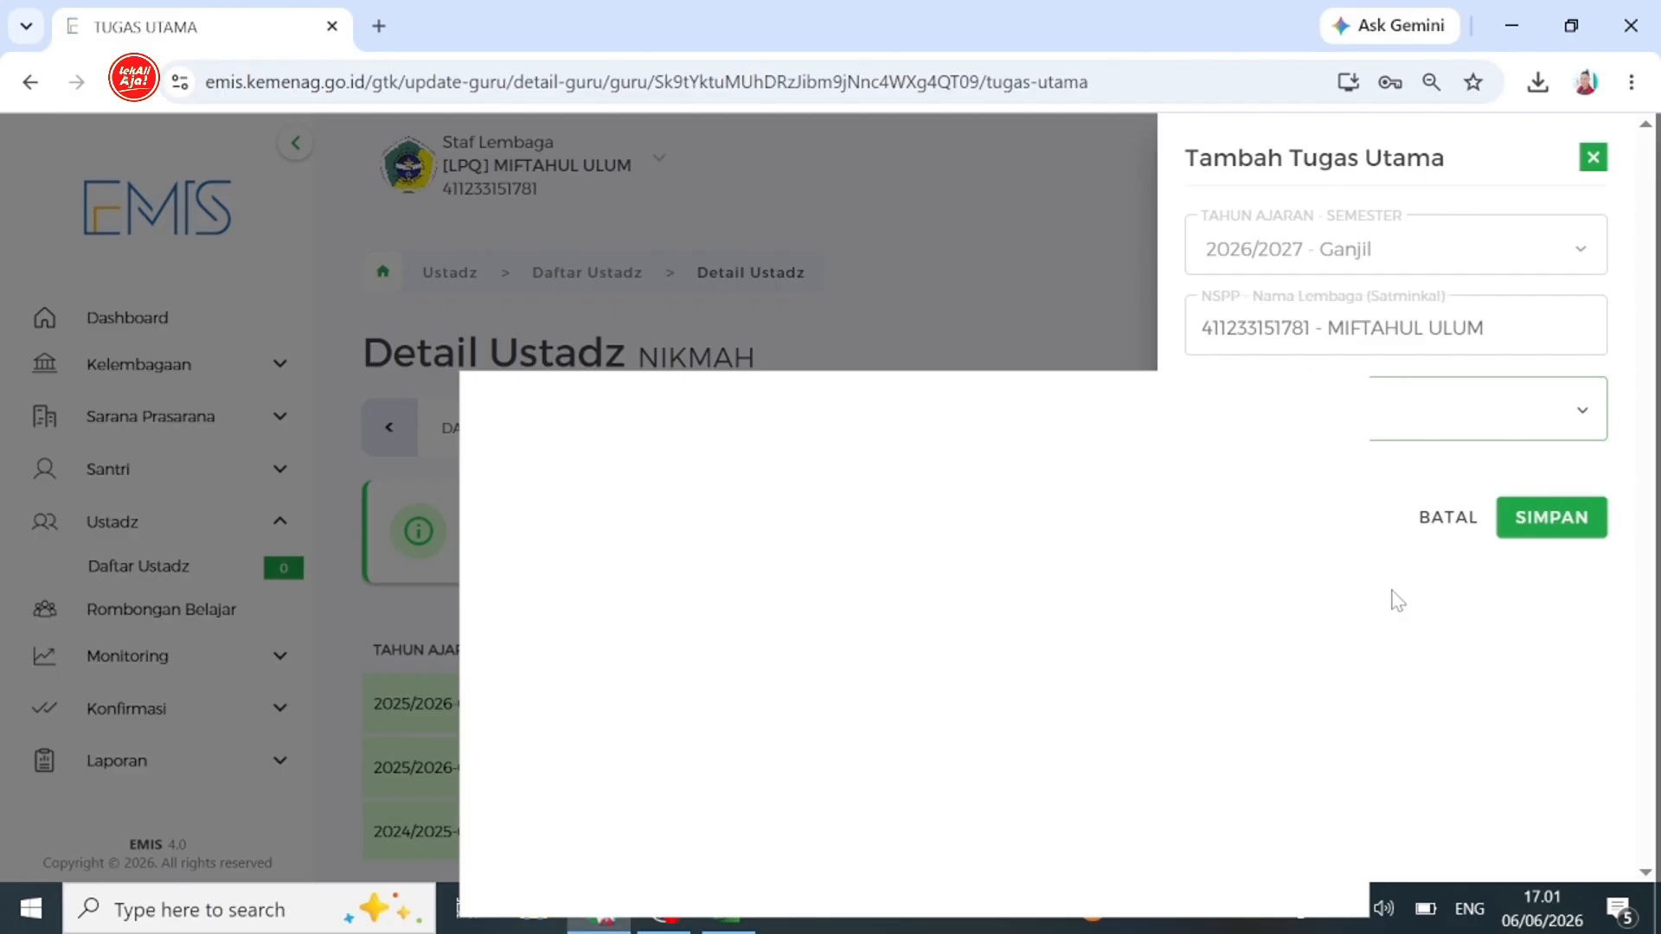
click(1548, 517)
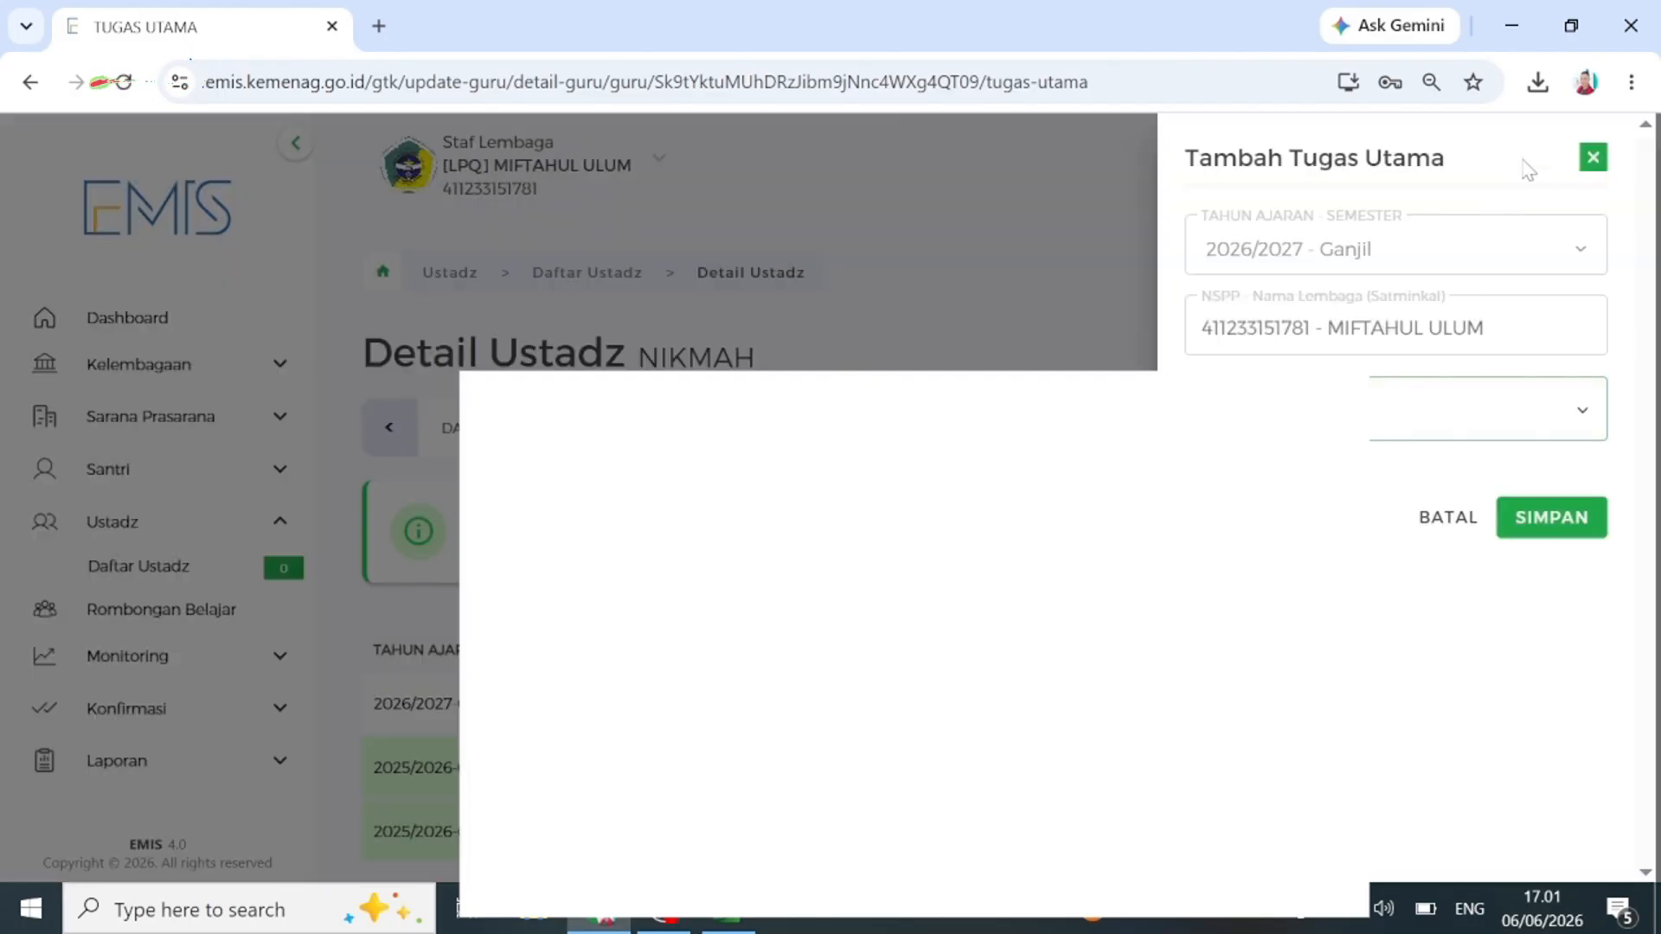
click(1595, 158)
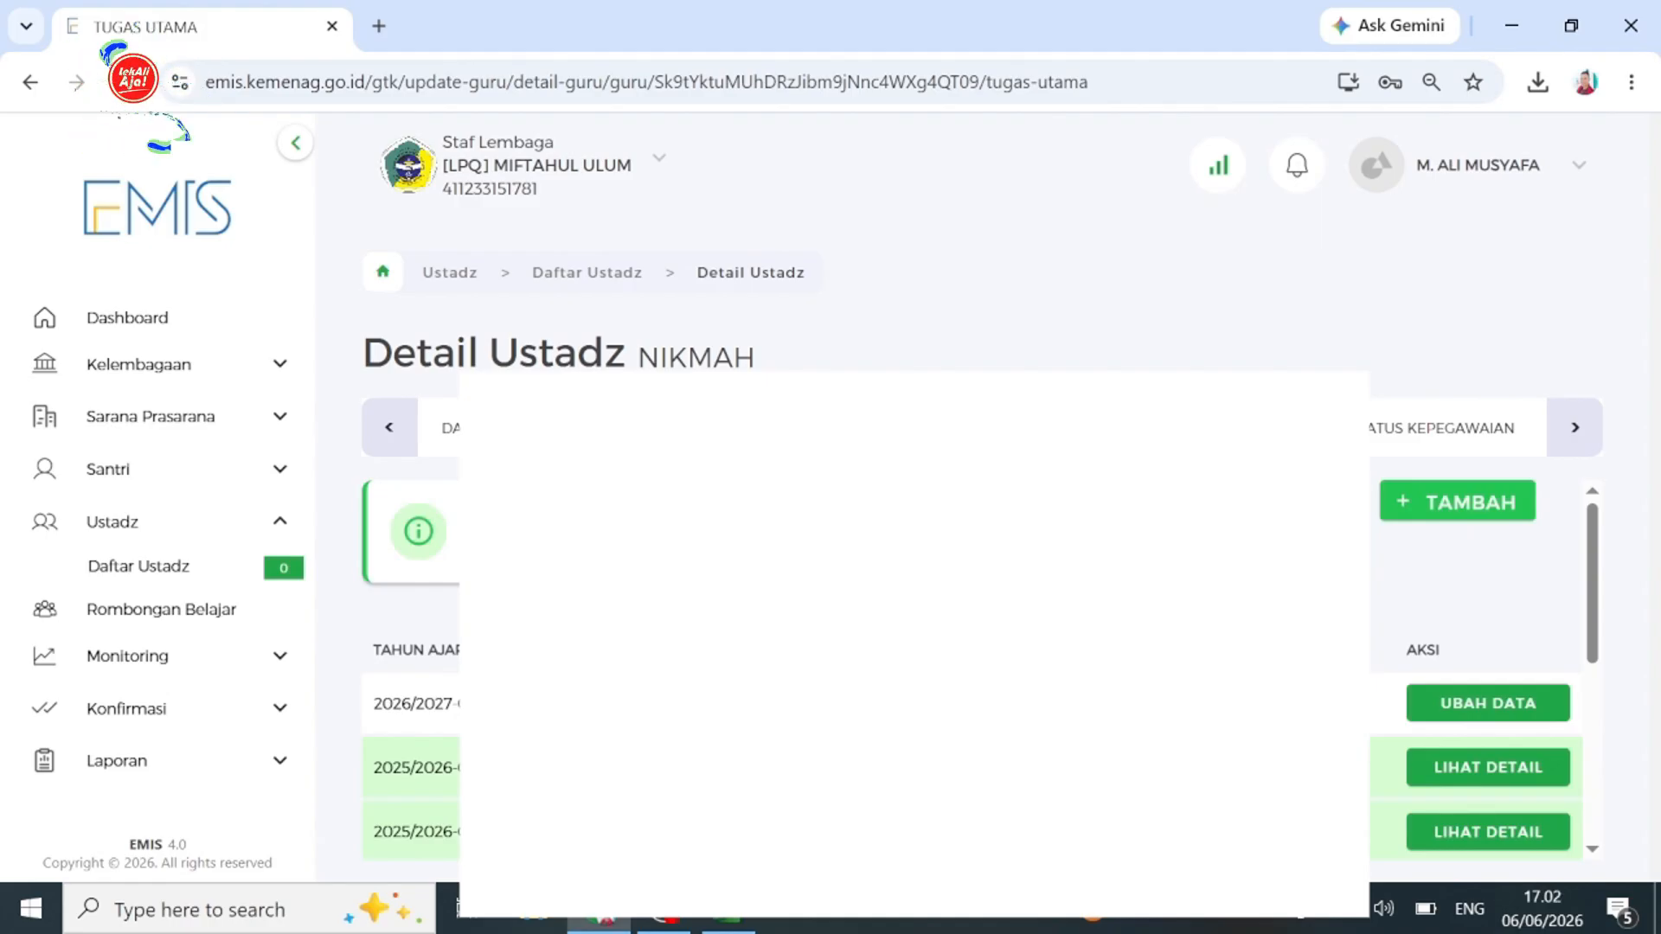
click(205, 571)
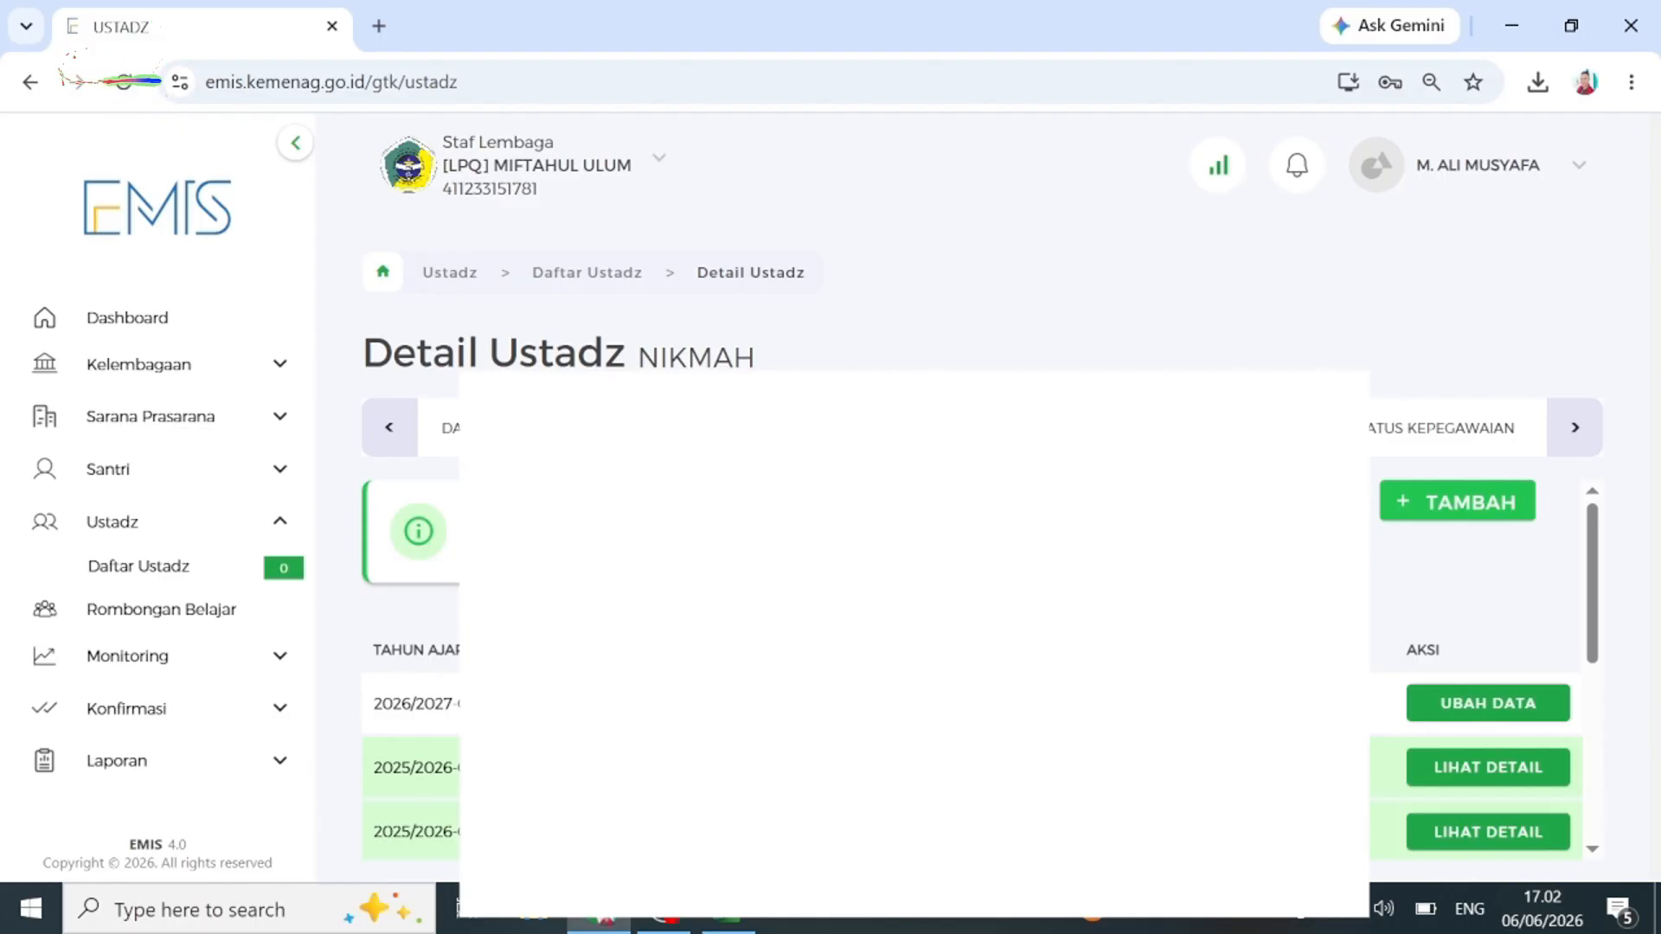
Open the fifth ustadz's record, add and save a 2026/2027 - Ganjil Tugas Utama entry, and go back to Daftar Ustadz.
scroll(1389, 630, down, 3)
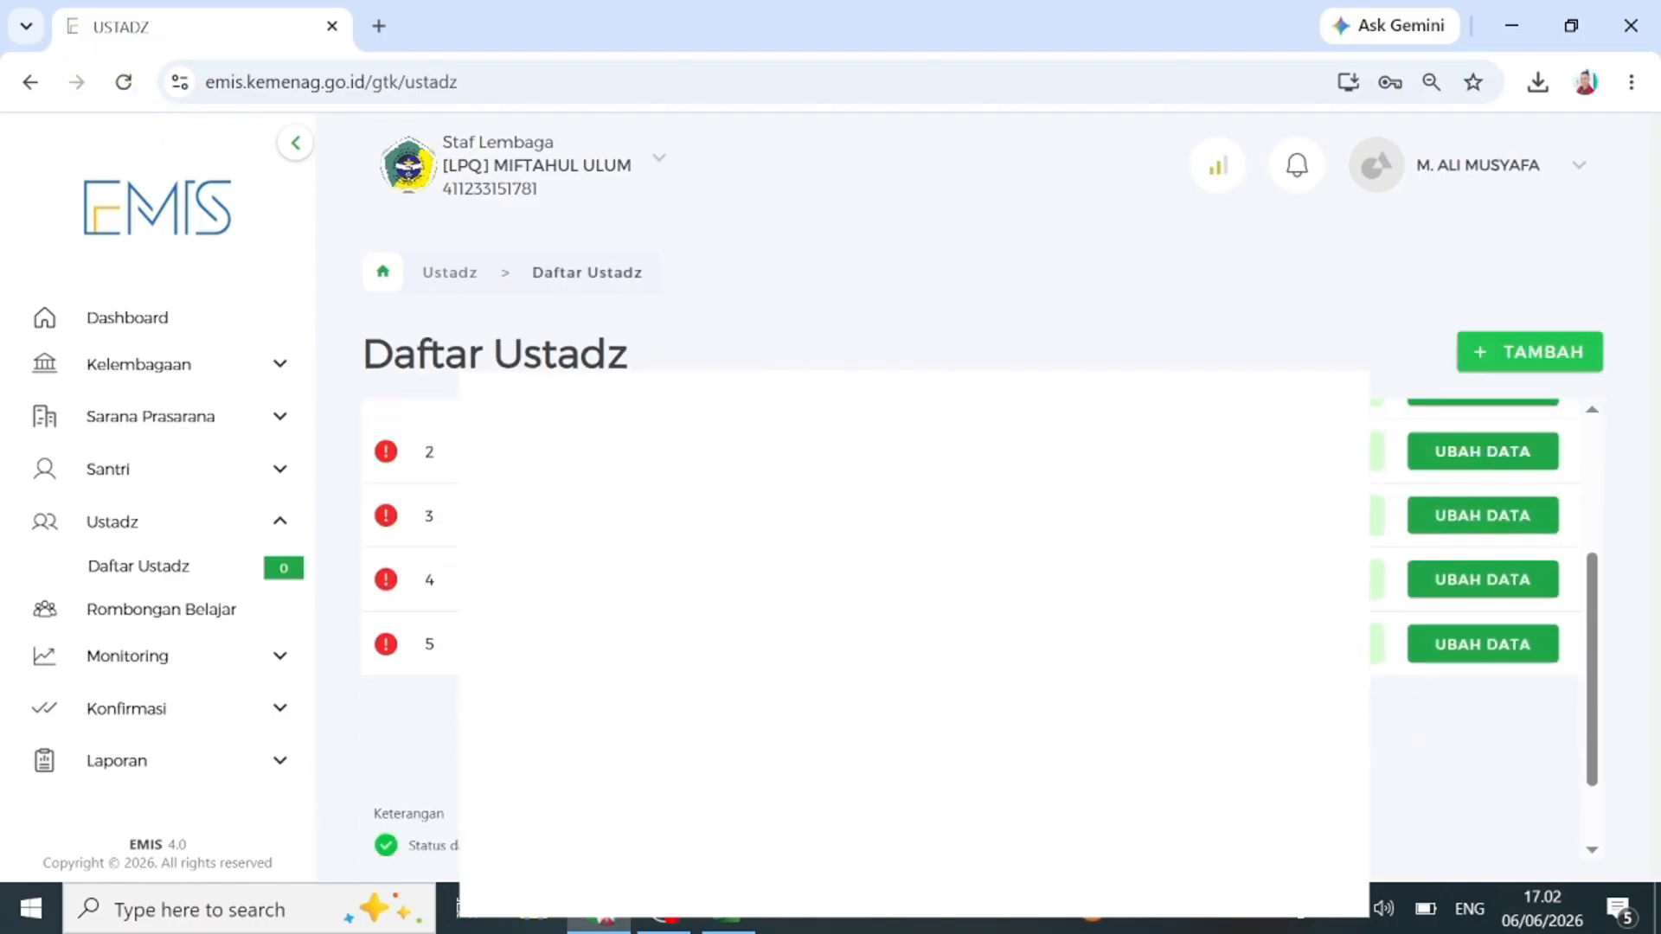
click(1487, 647)
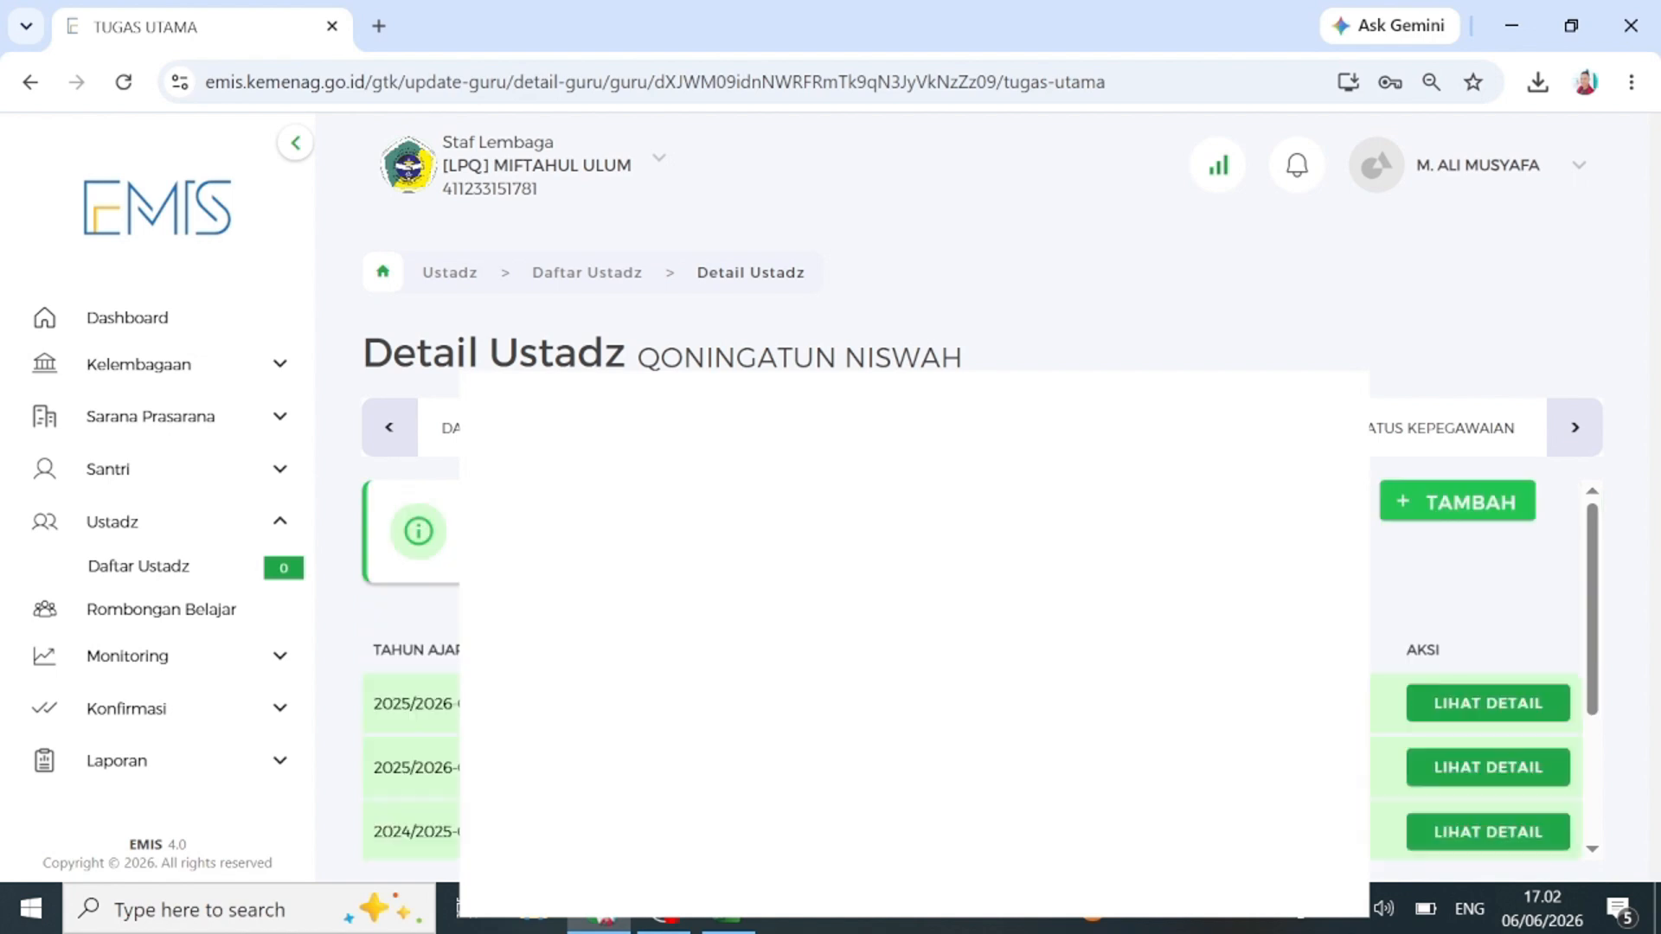
click(1438, 510)
click(1409, 425)
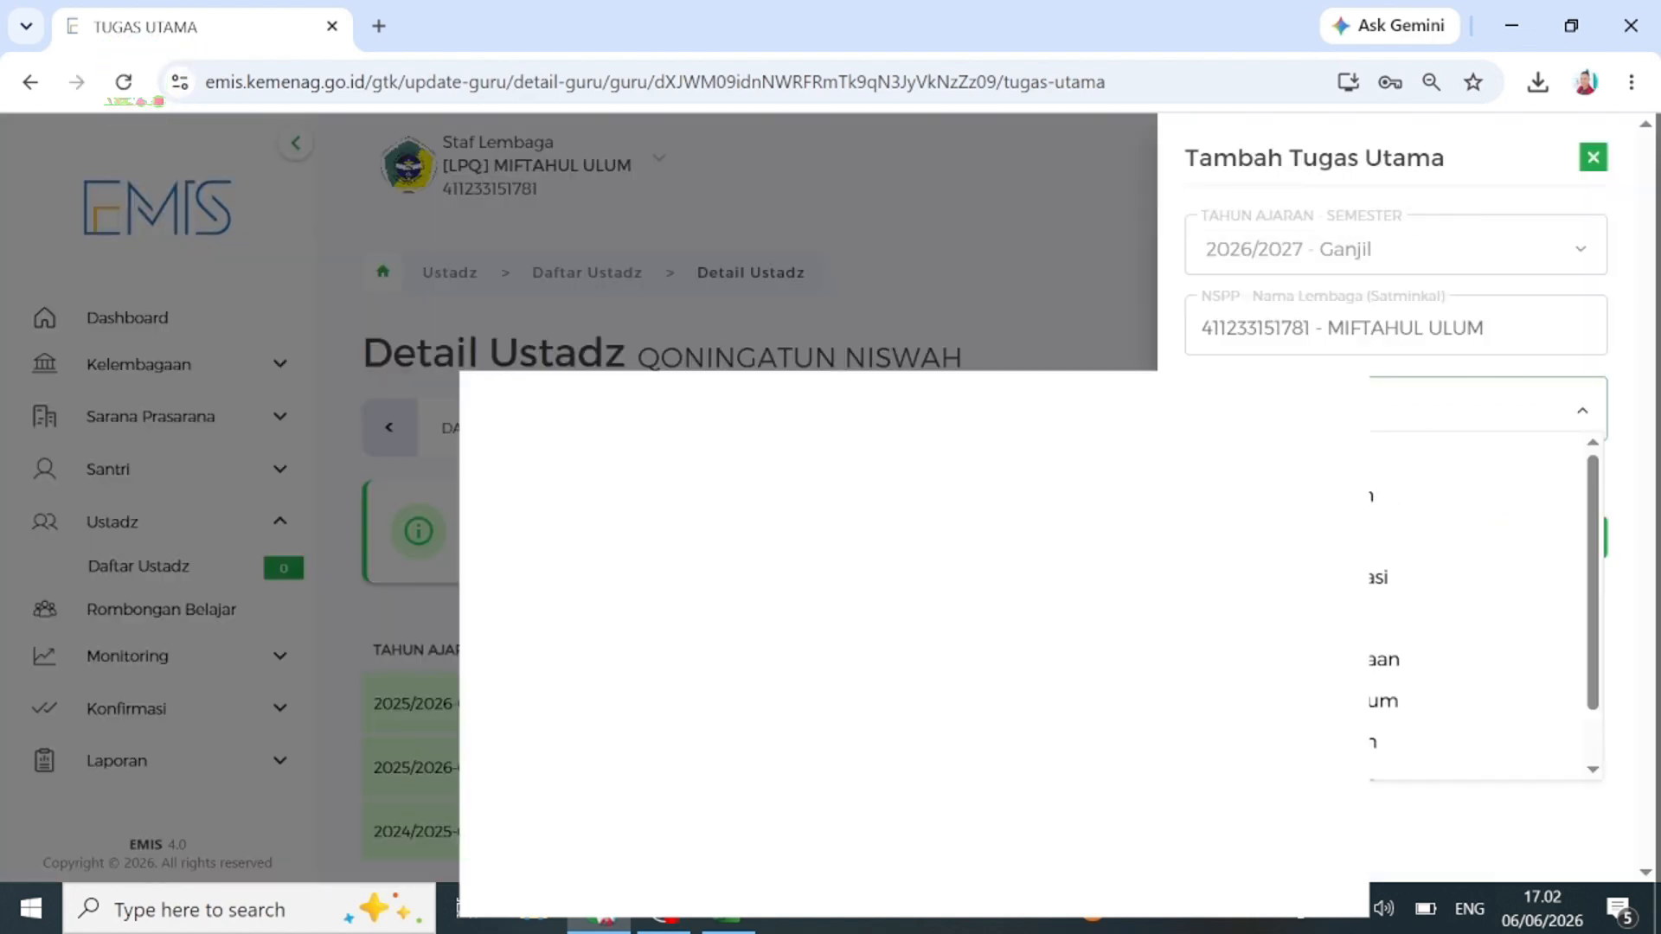
click(1483, 530)
click(1548, 519)
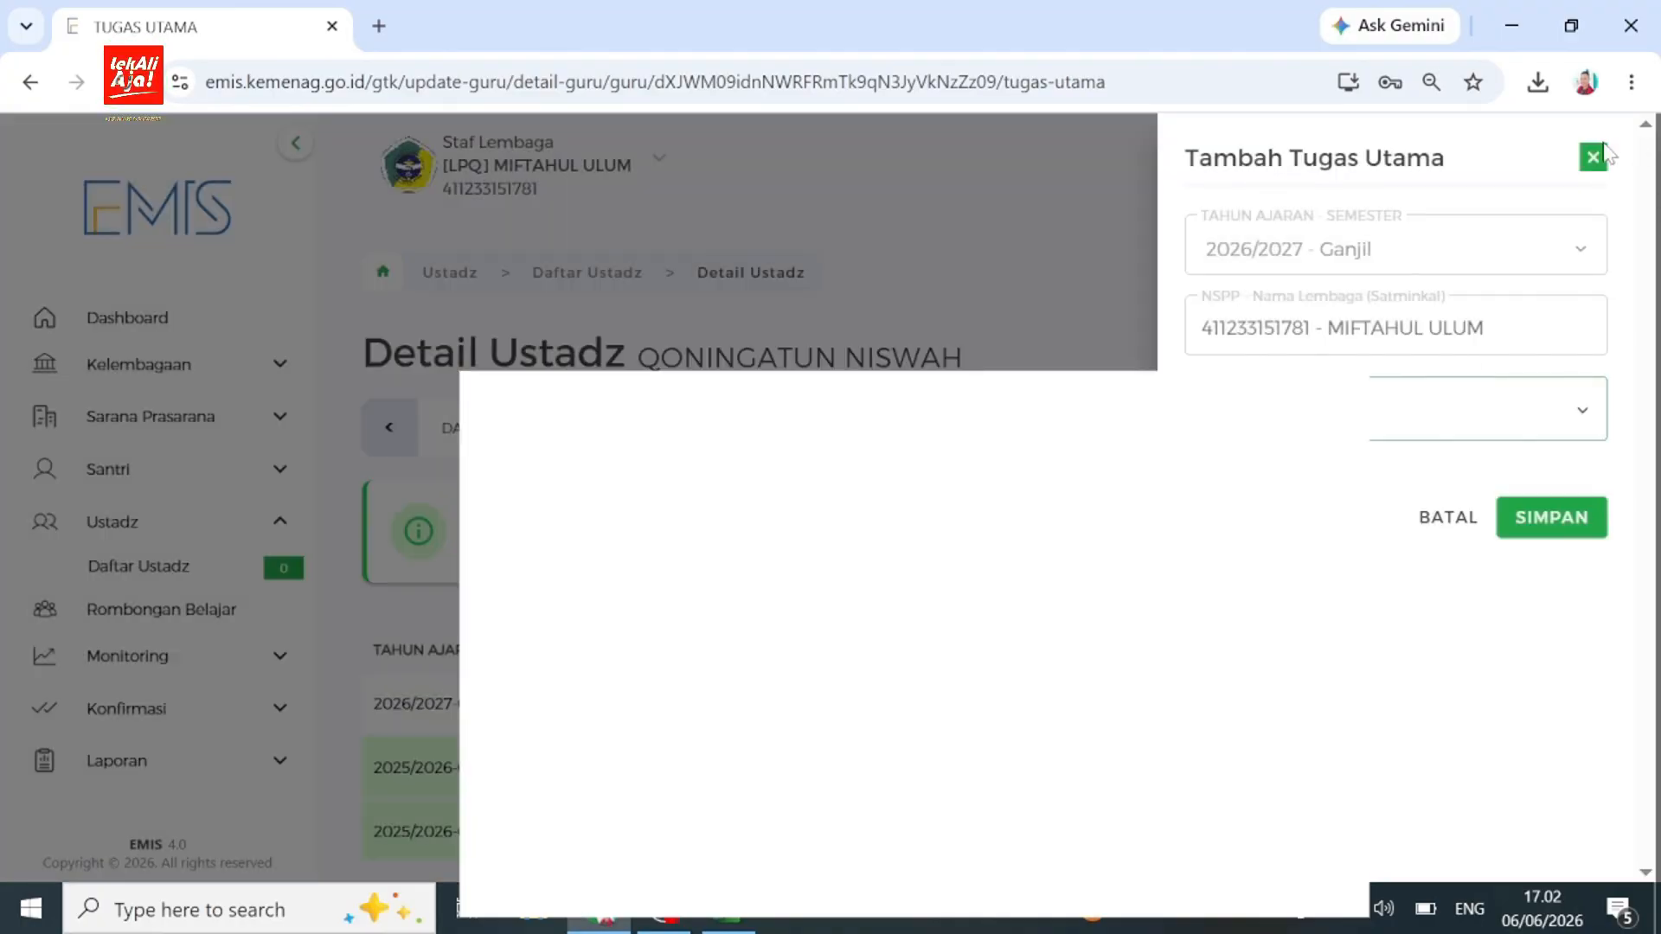
click(1594, 156)
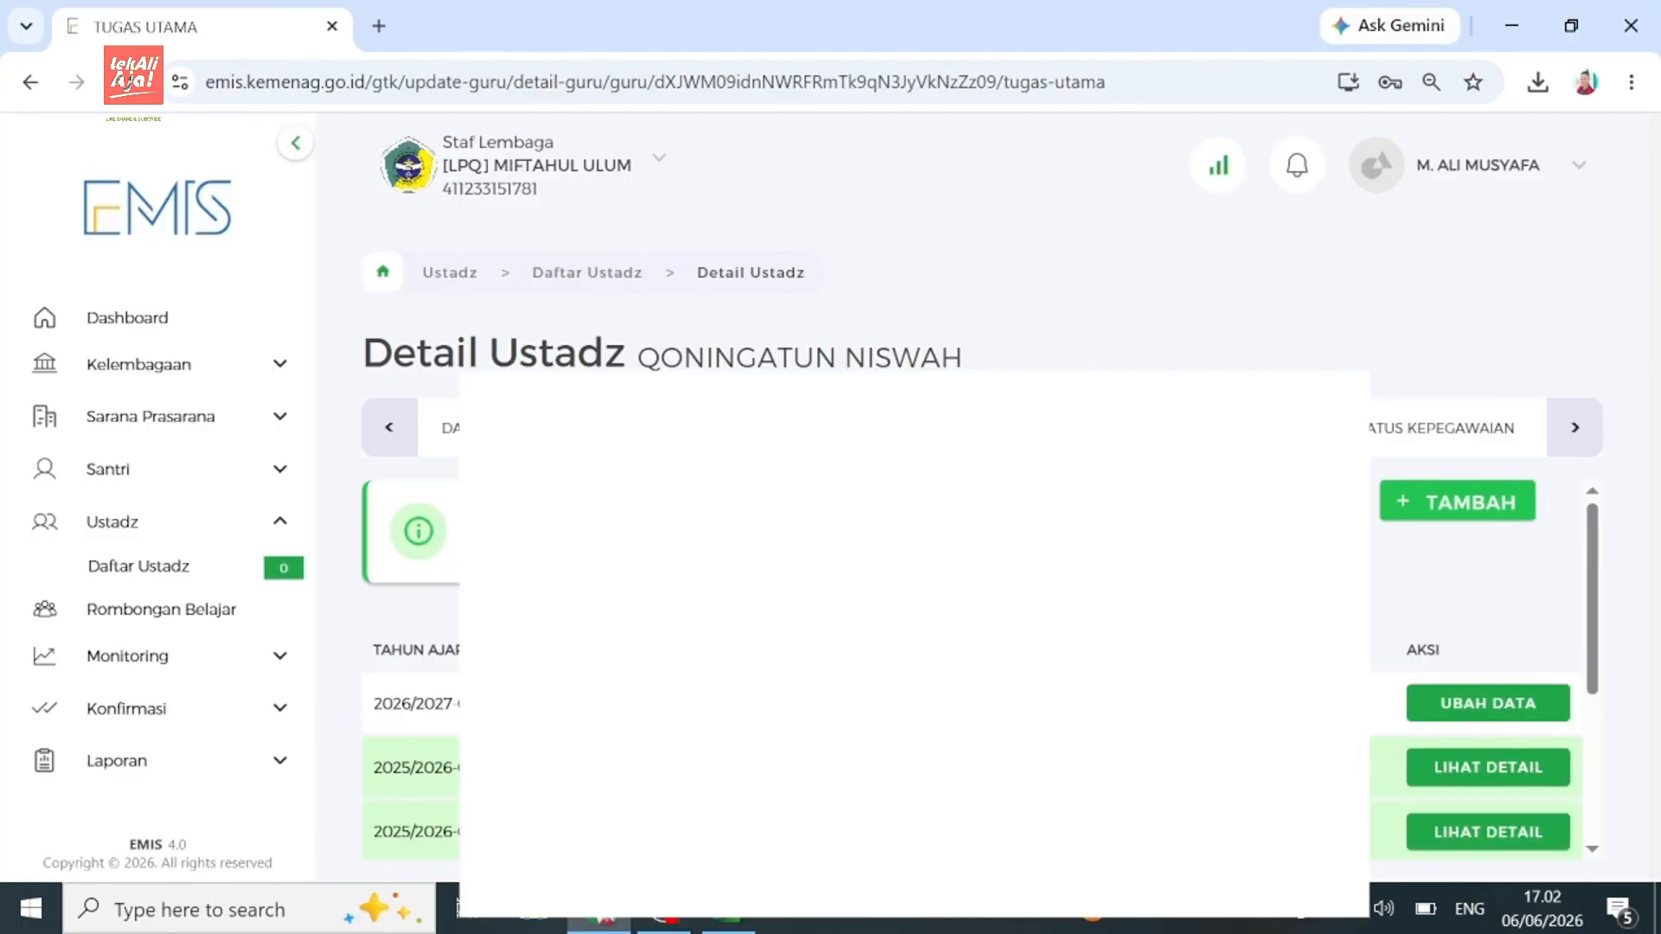
click(192, 569)
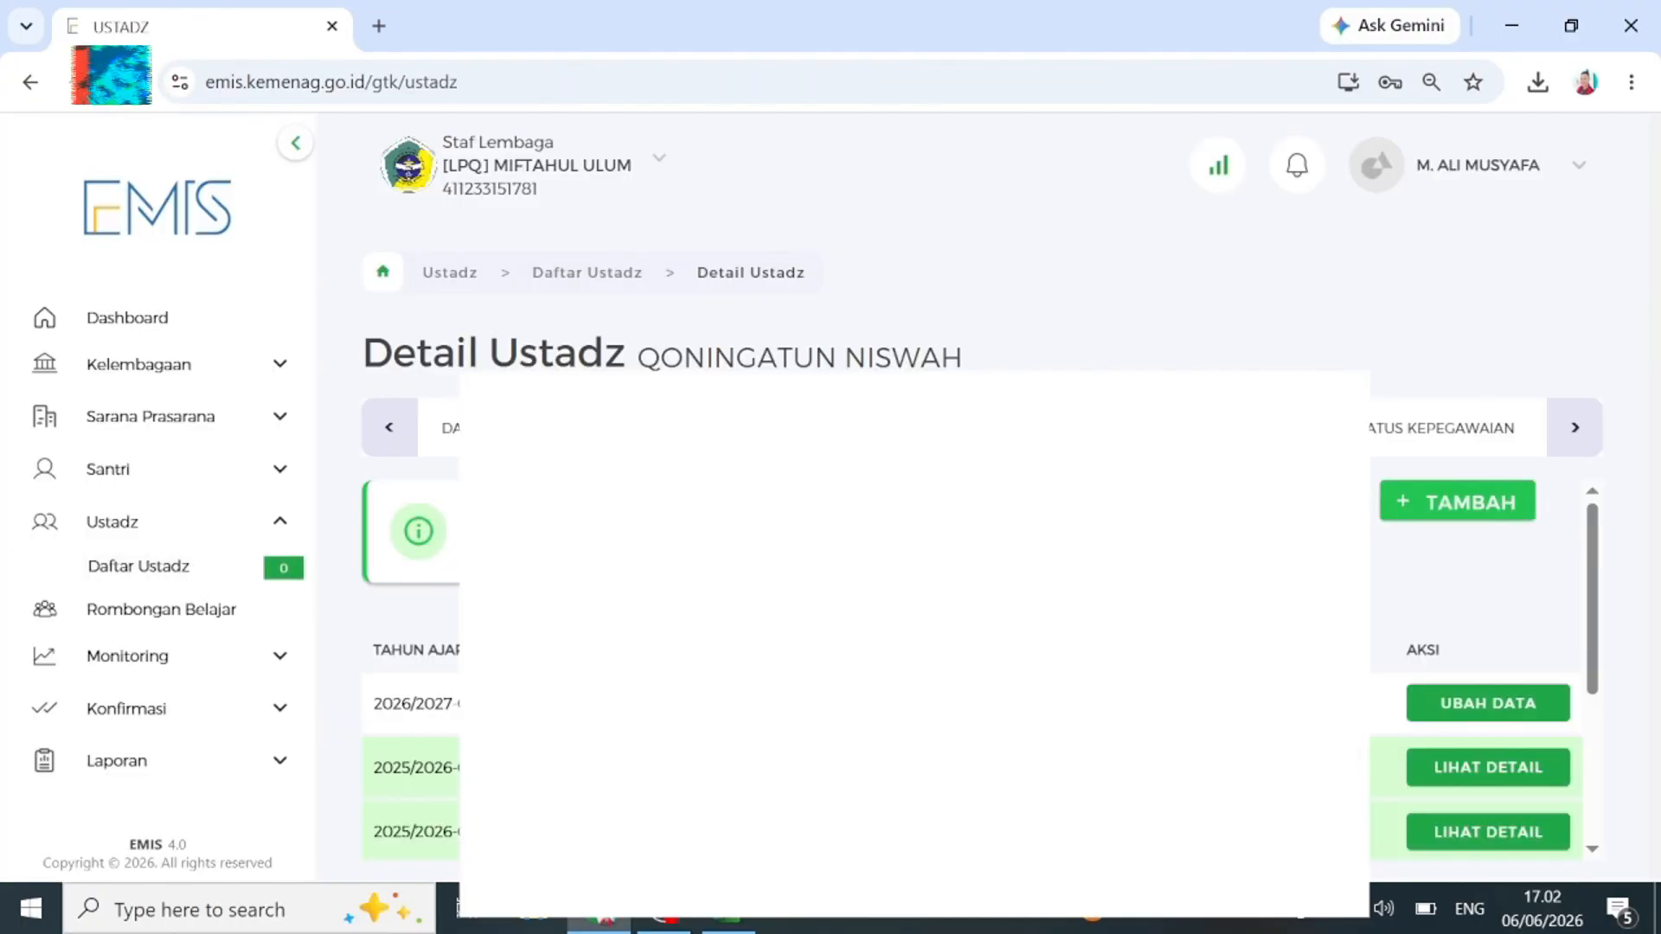
Reopen the fourth ustadz's record to check its Tugas Utama entries, and look over the Daftar Ustadz list again.
scroll(1470, 562, down, 3)
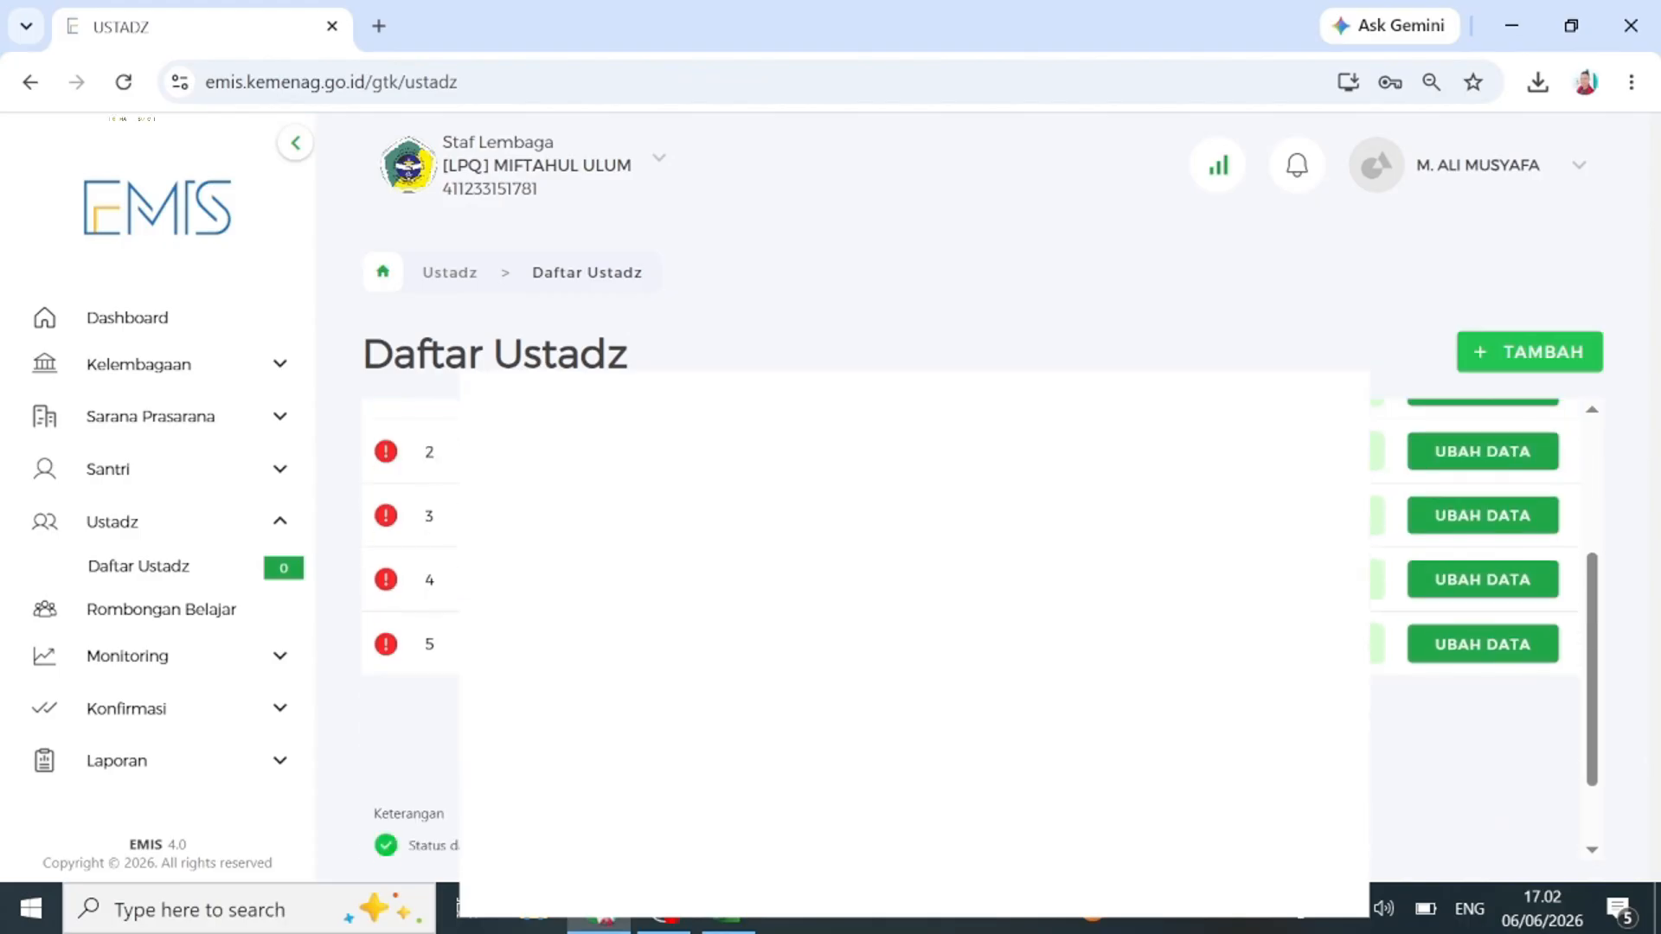
click(1482, 579)
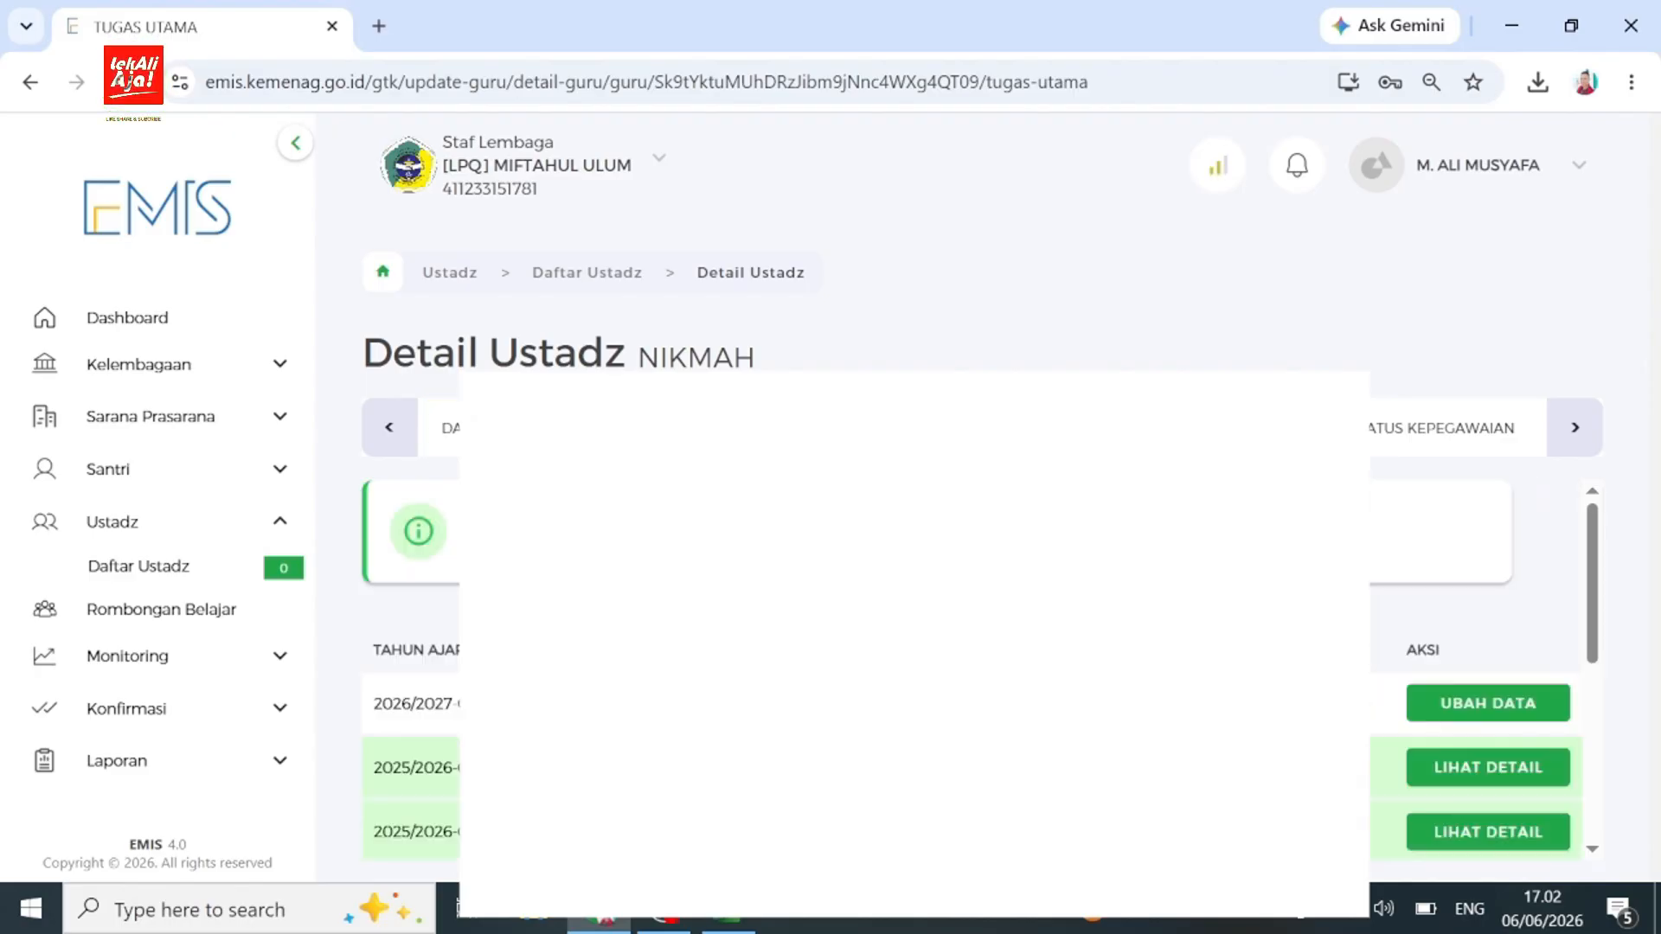
click(30, 82)
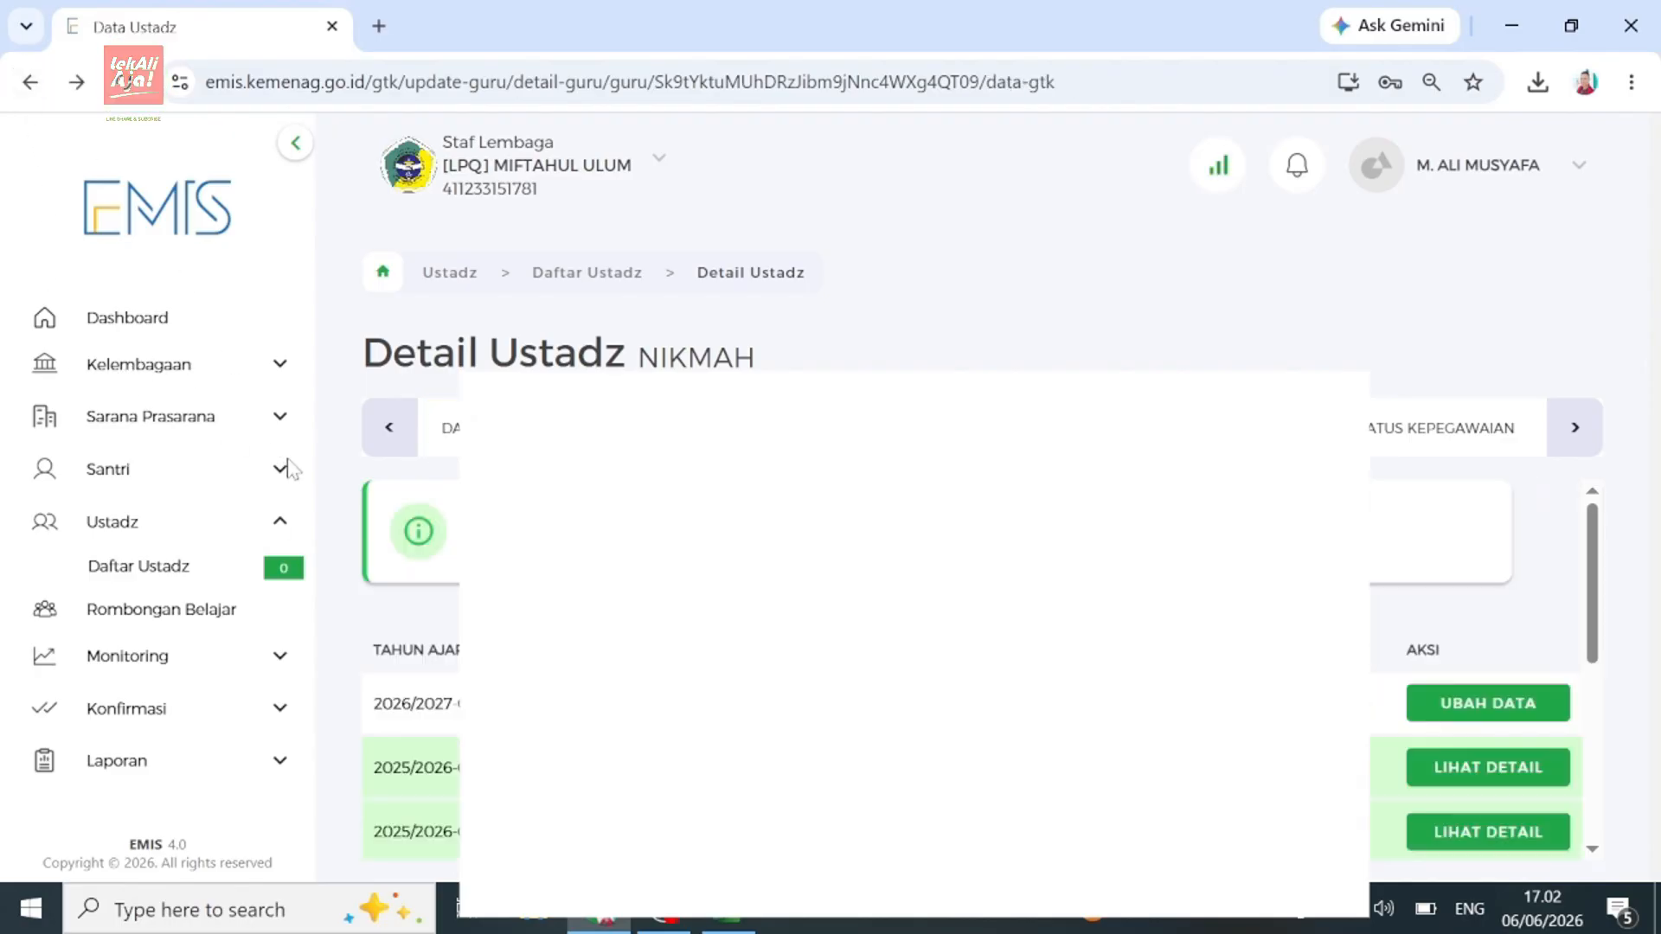
click(152, 574)
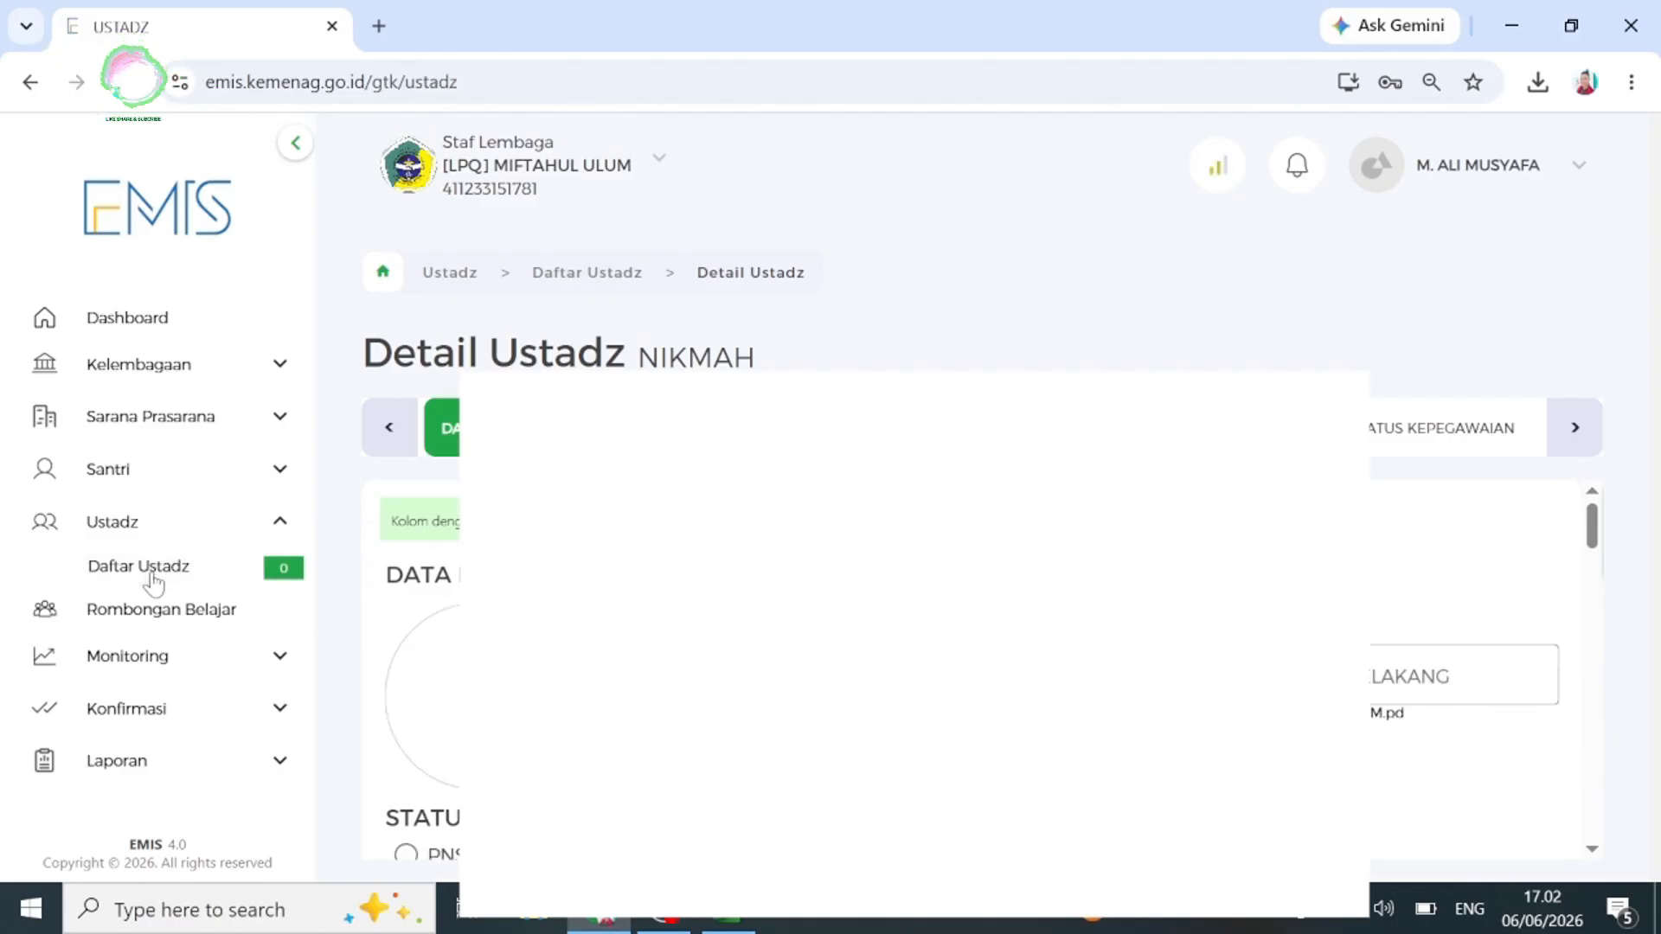
scroll(454, 543, down, 5)
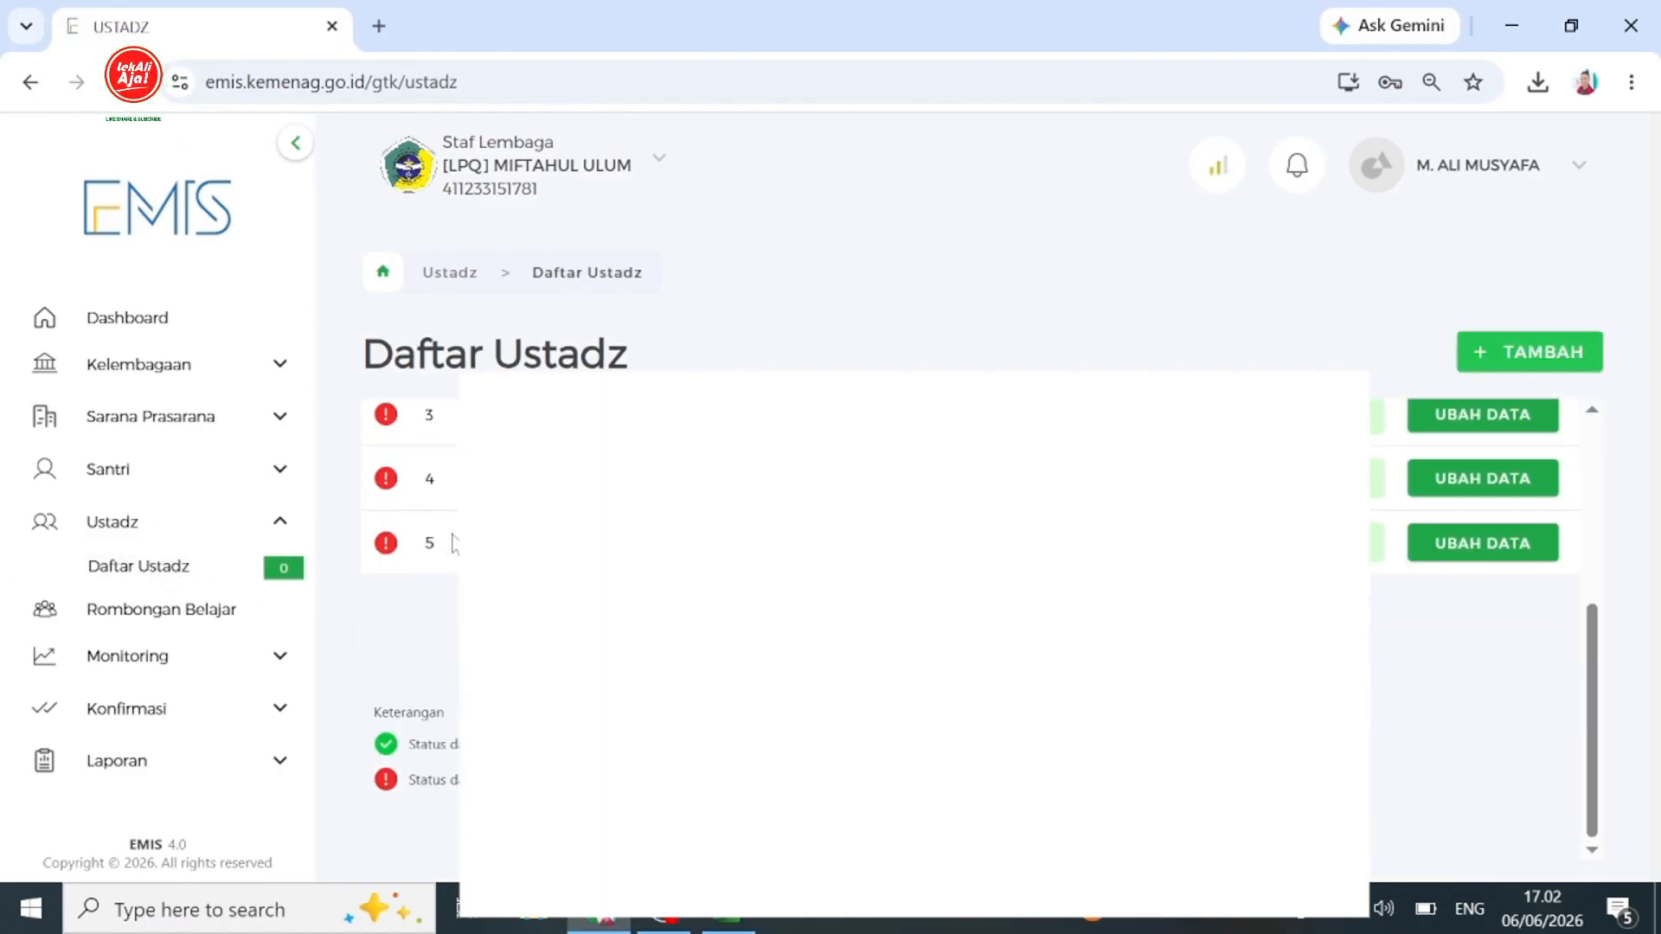
Accept the responsibility statement and confirm the Ustadz data of MIFTAHUL ULUM for 2026/2027 - Ganjil.
click(258, 710)
scroll(216, 762, down, 2)
click(156, 712)
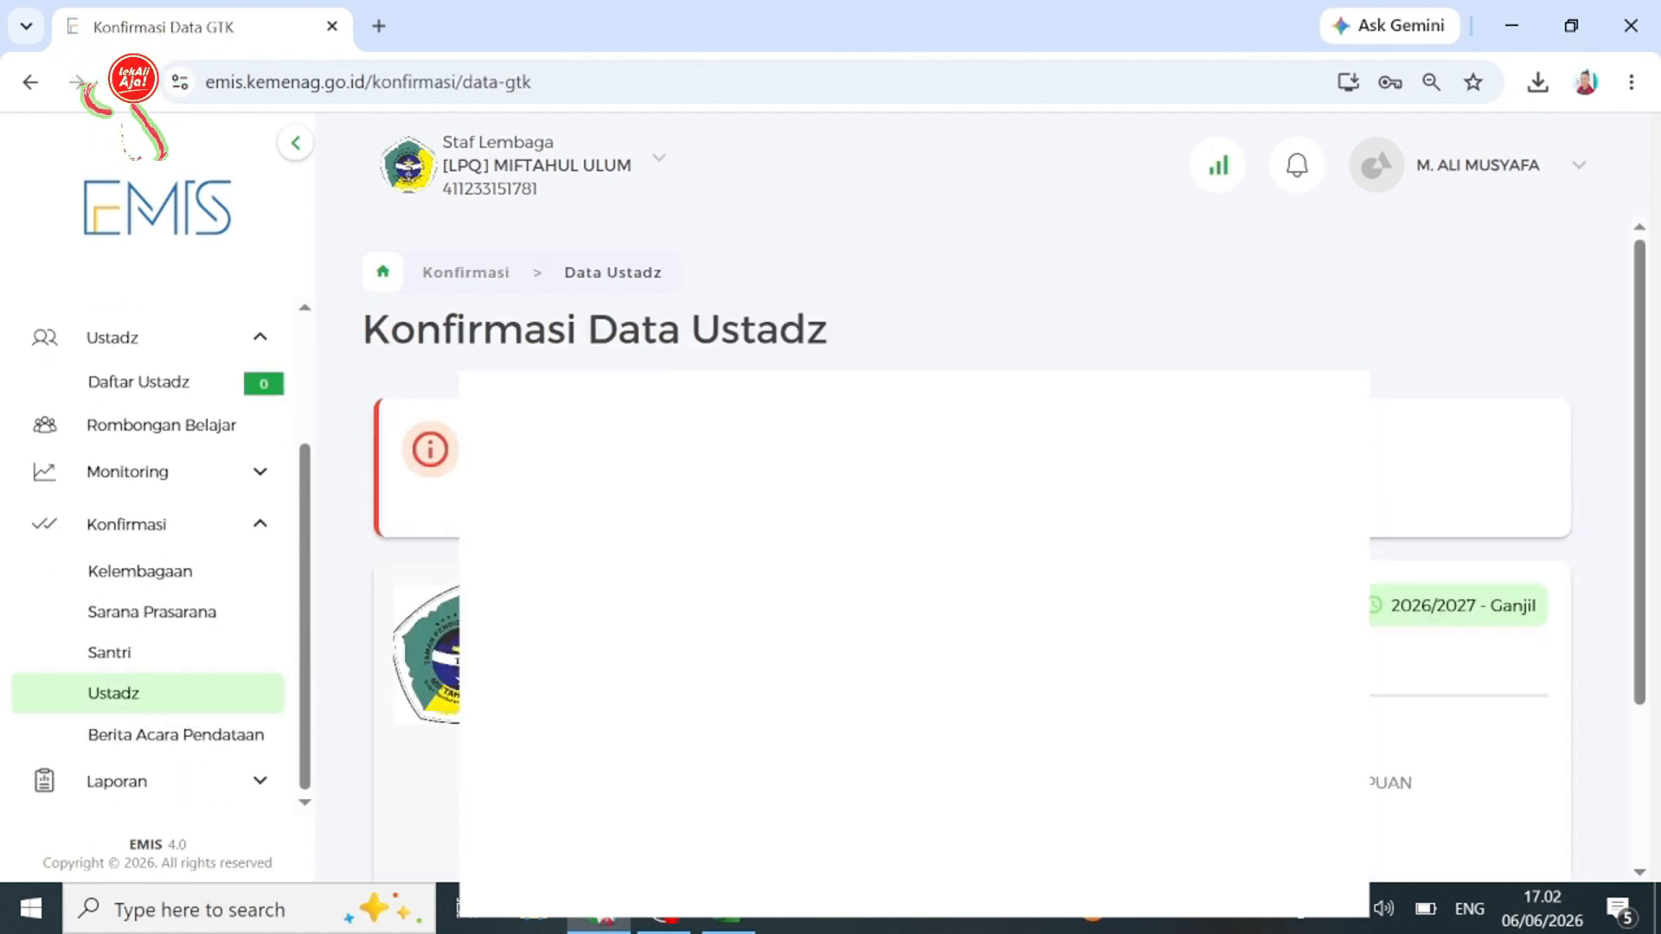
scroll(485, 346, down, 2)
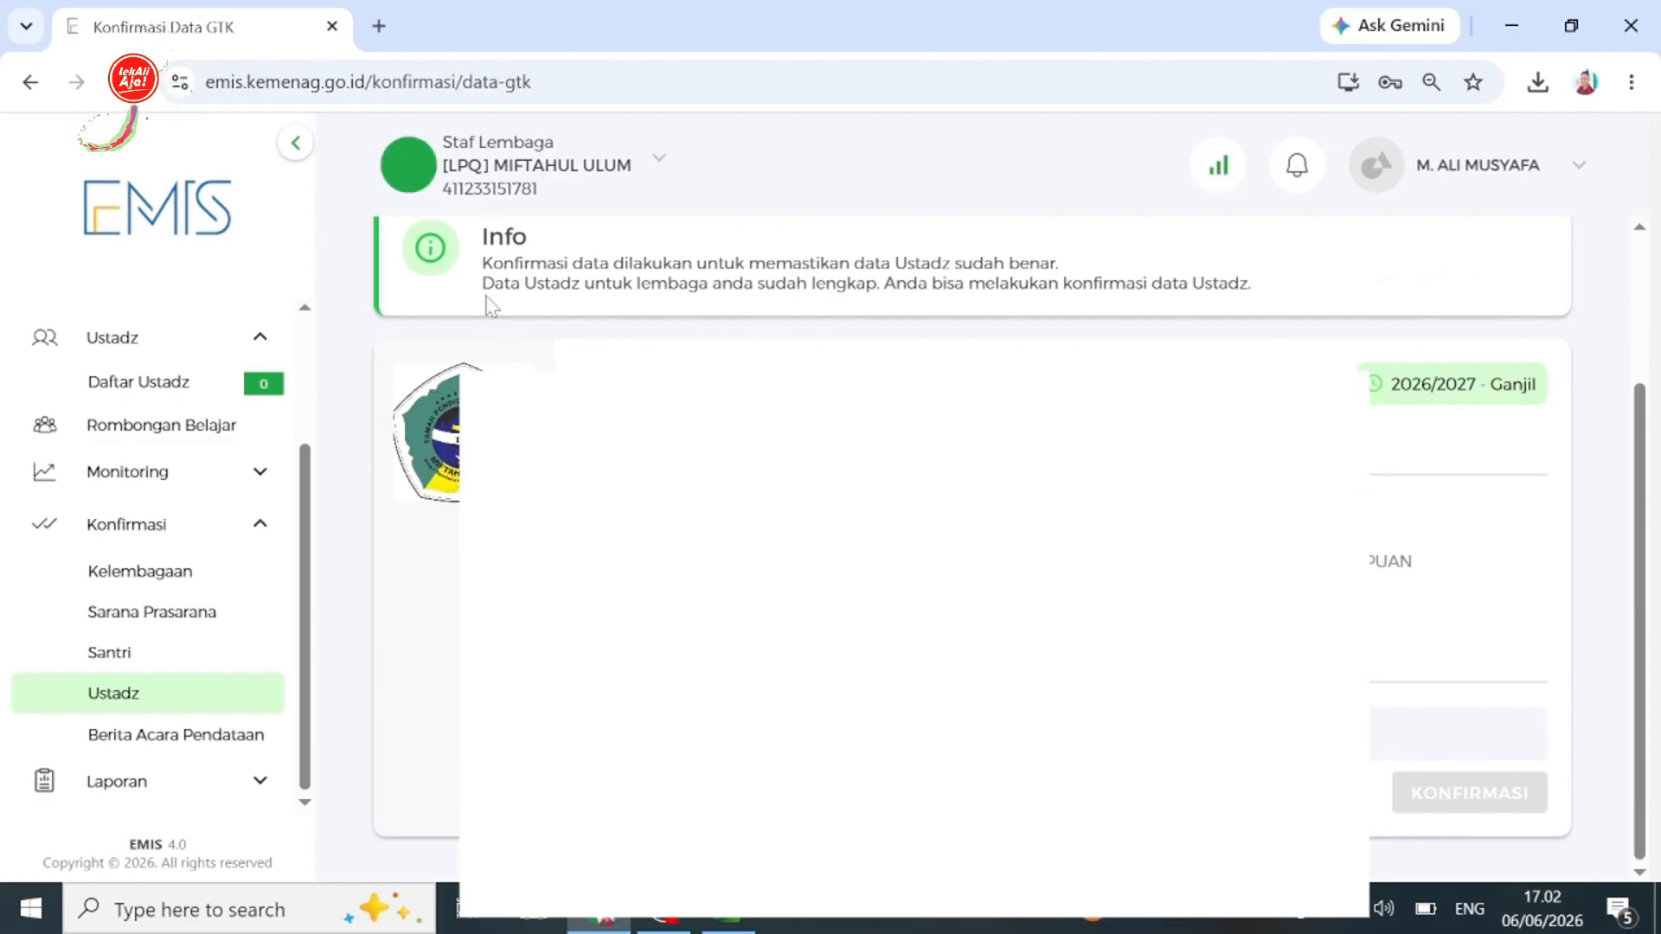
drag(482, 263, 1271, 278)
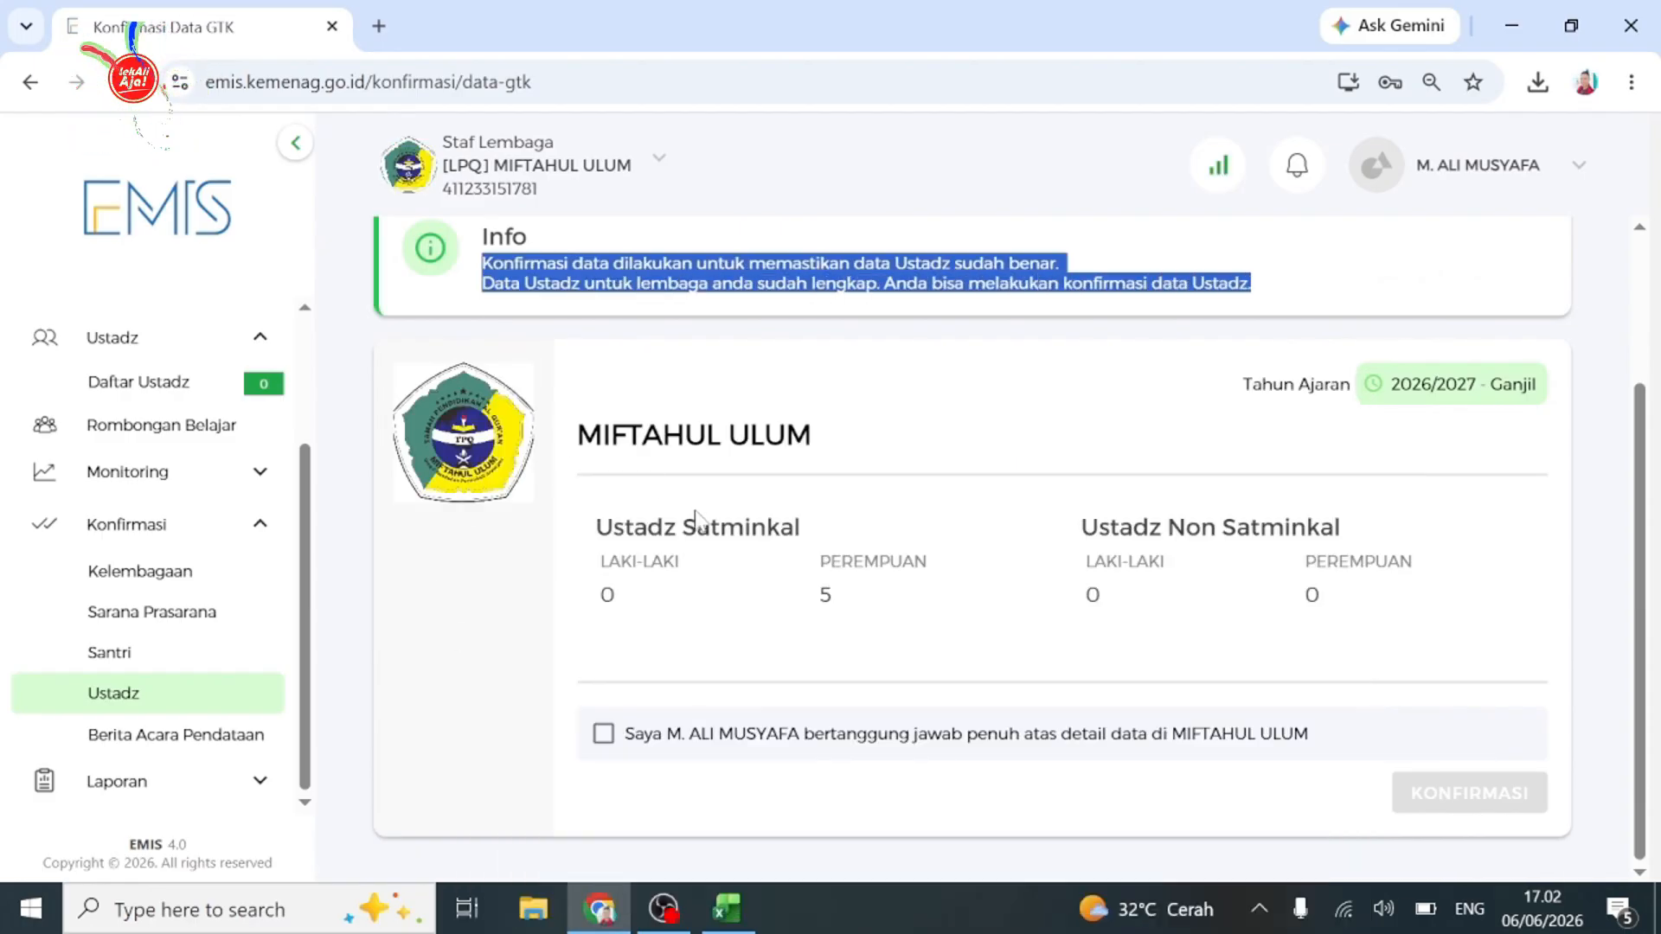
click(603, 735)
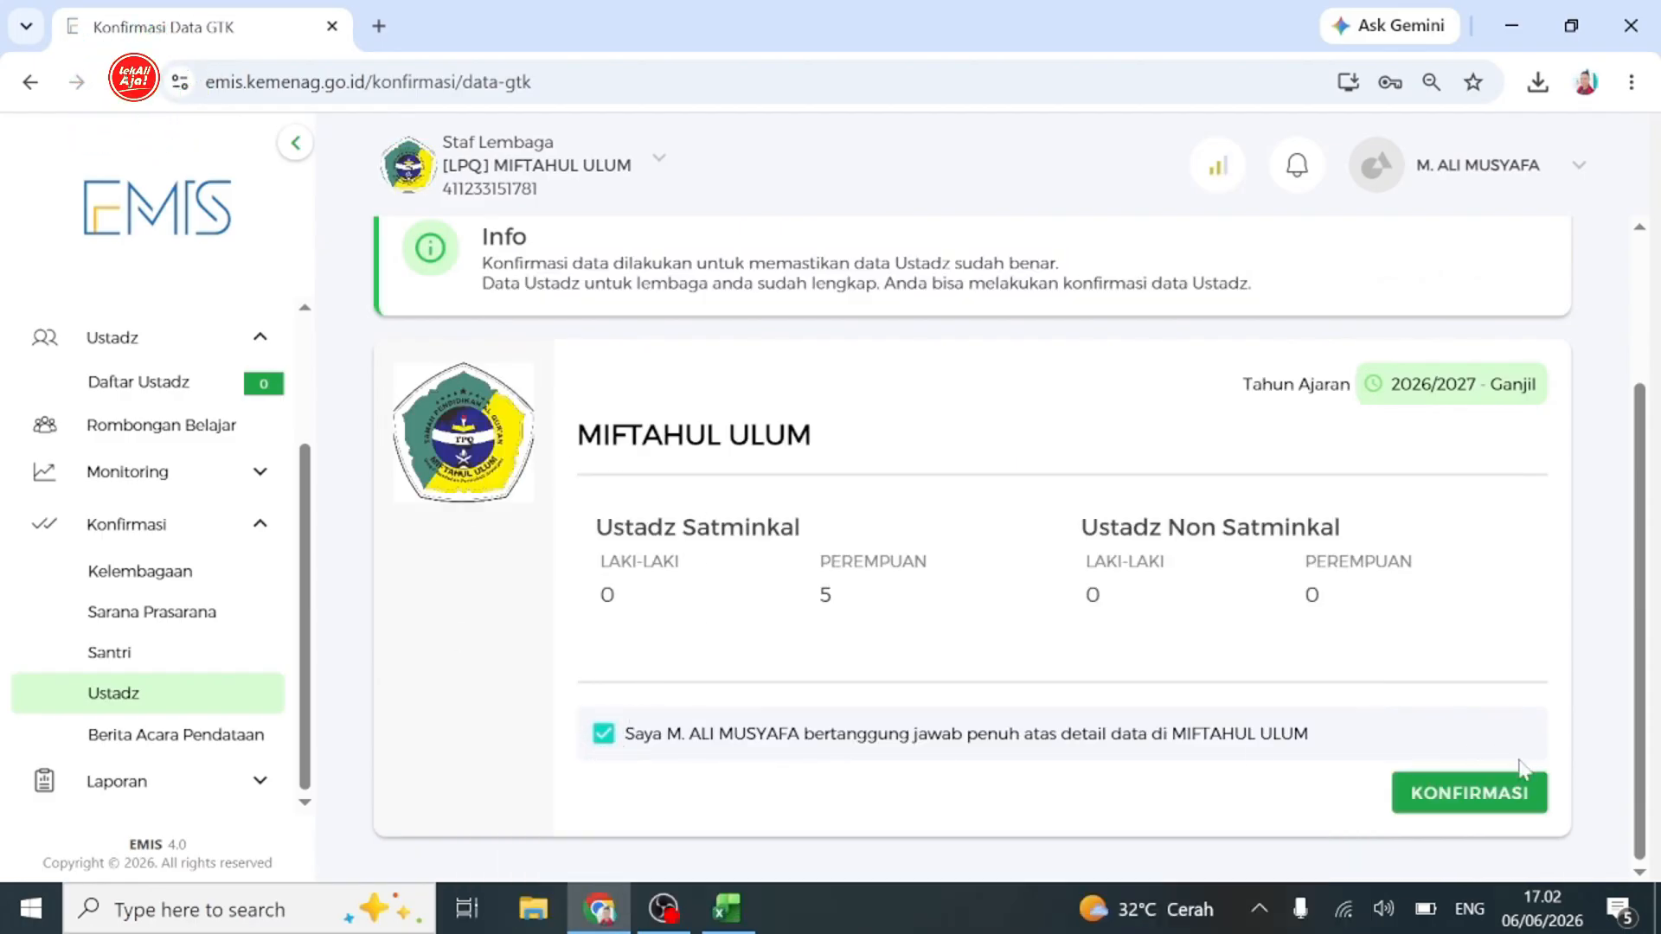
click(1464, 808)
click(890, 612)
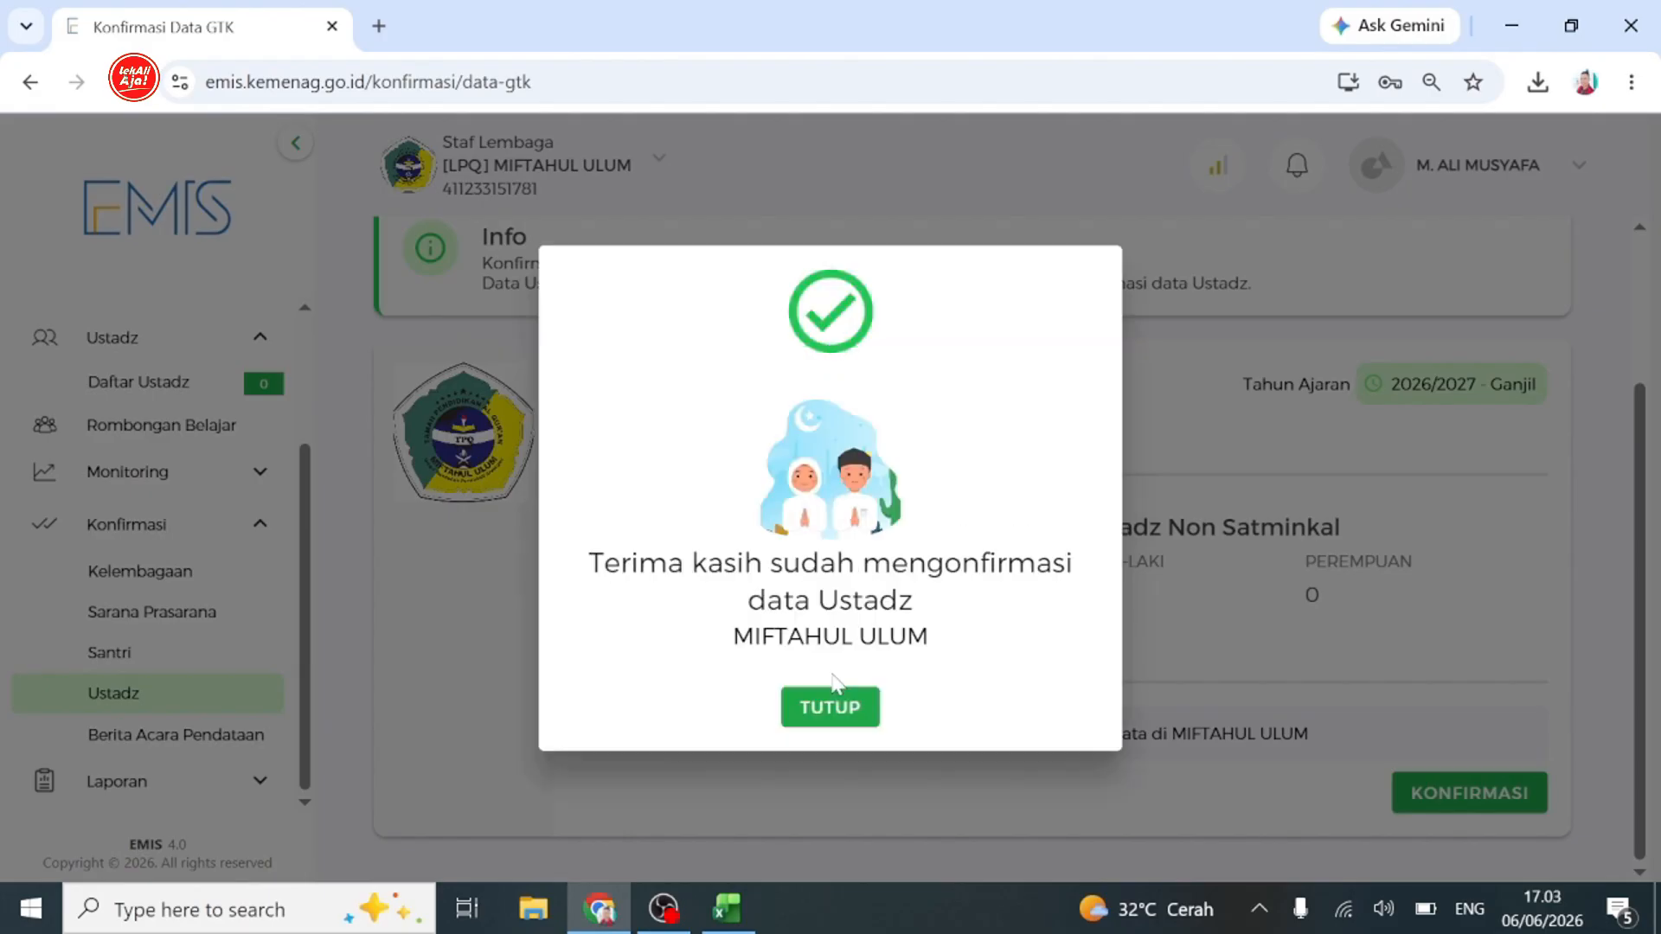
click(833, 703)
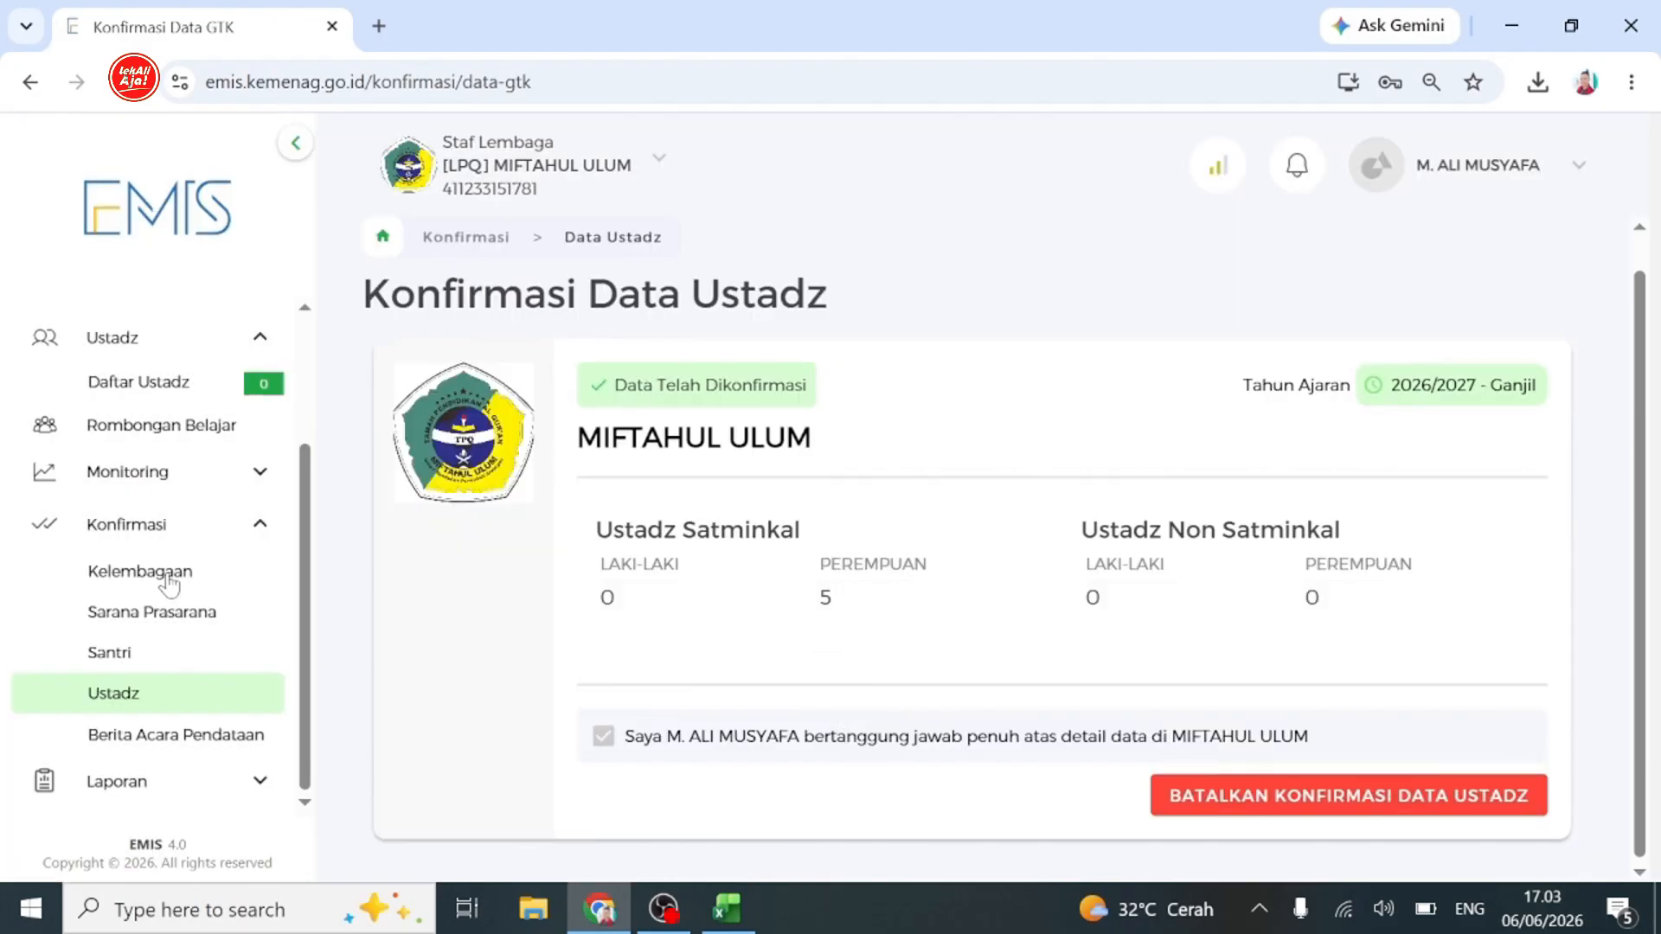
Accept the responsibility statement and confirm the Kelembagaan data for 2026/2027 - Ganjil.
click(167, 581)
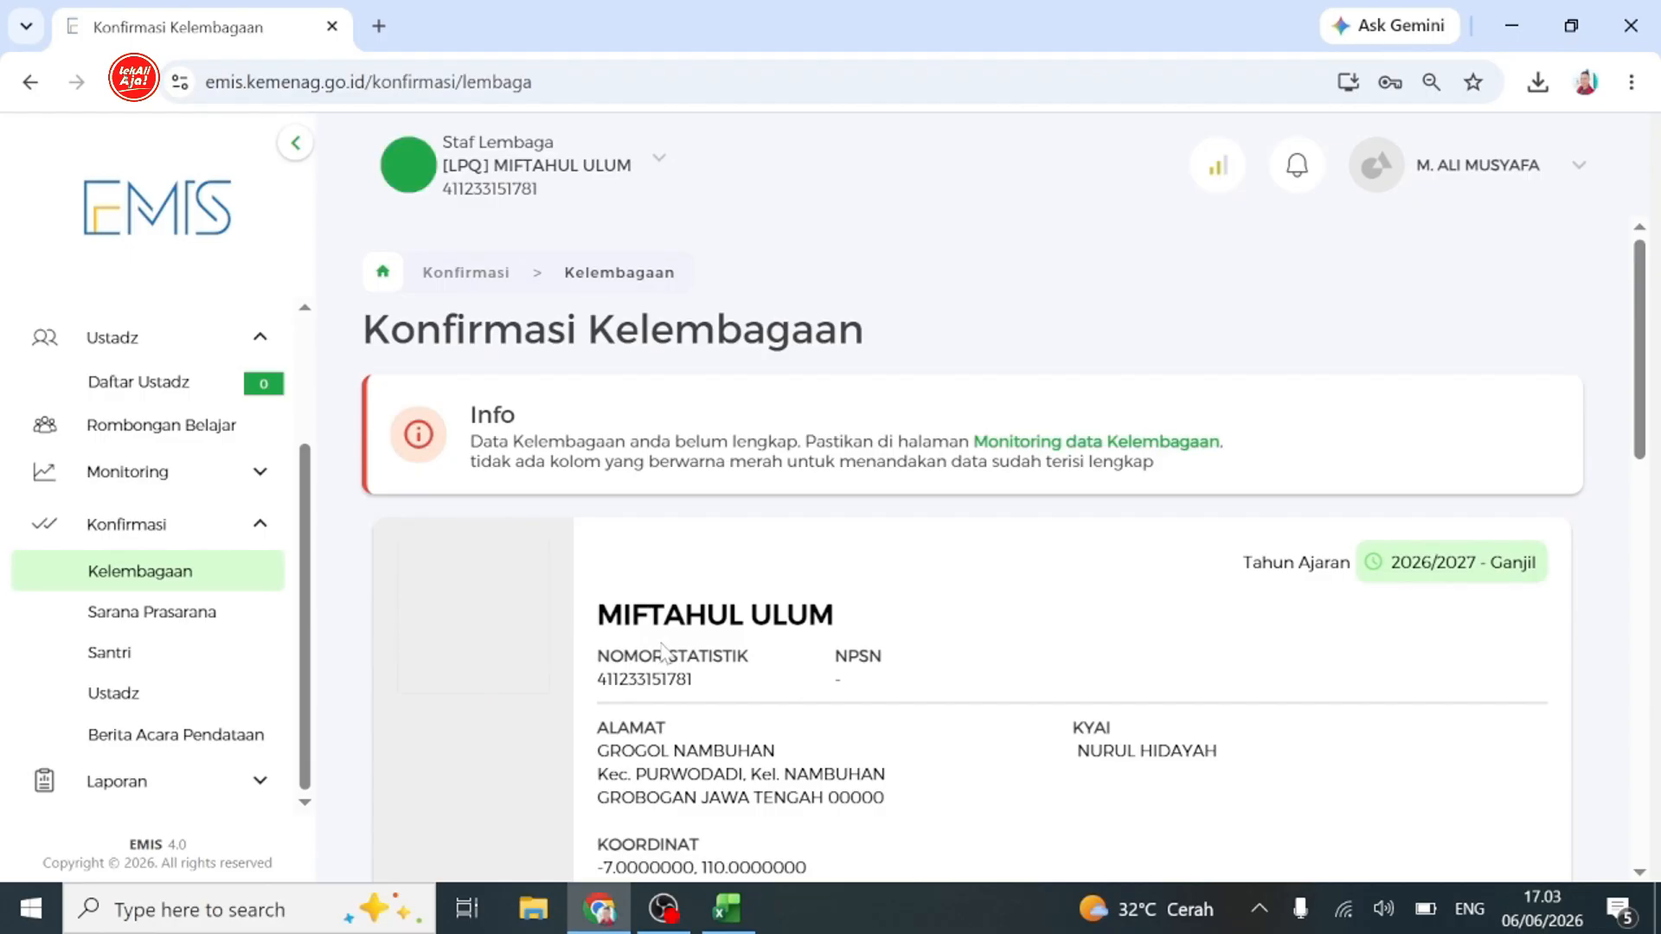
scroll(758, 644, down, 10)
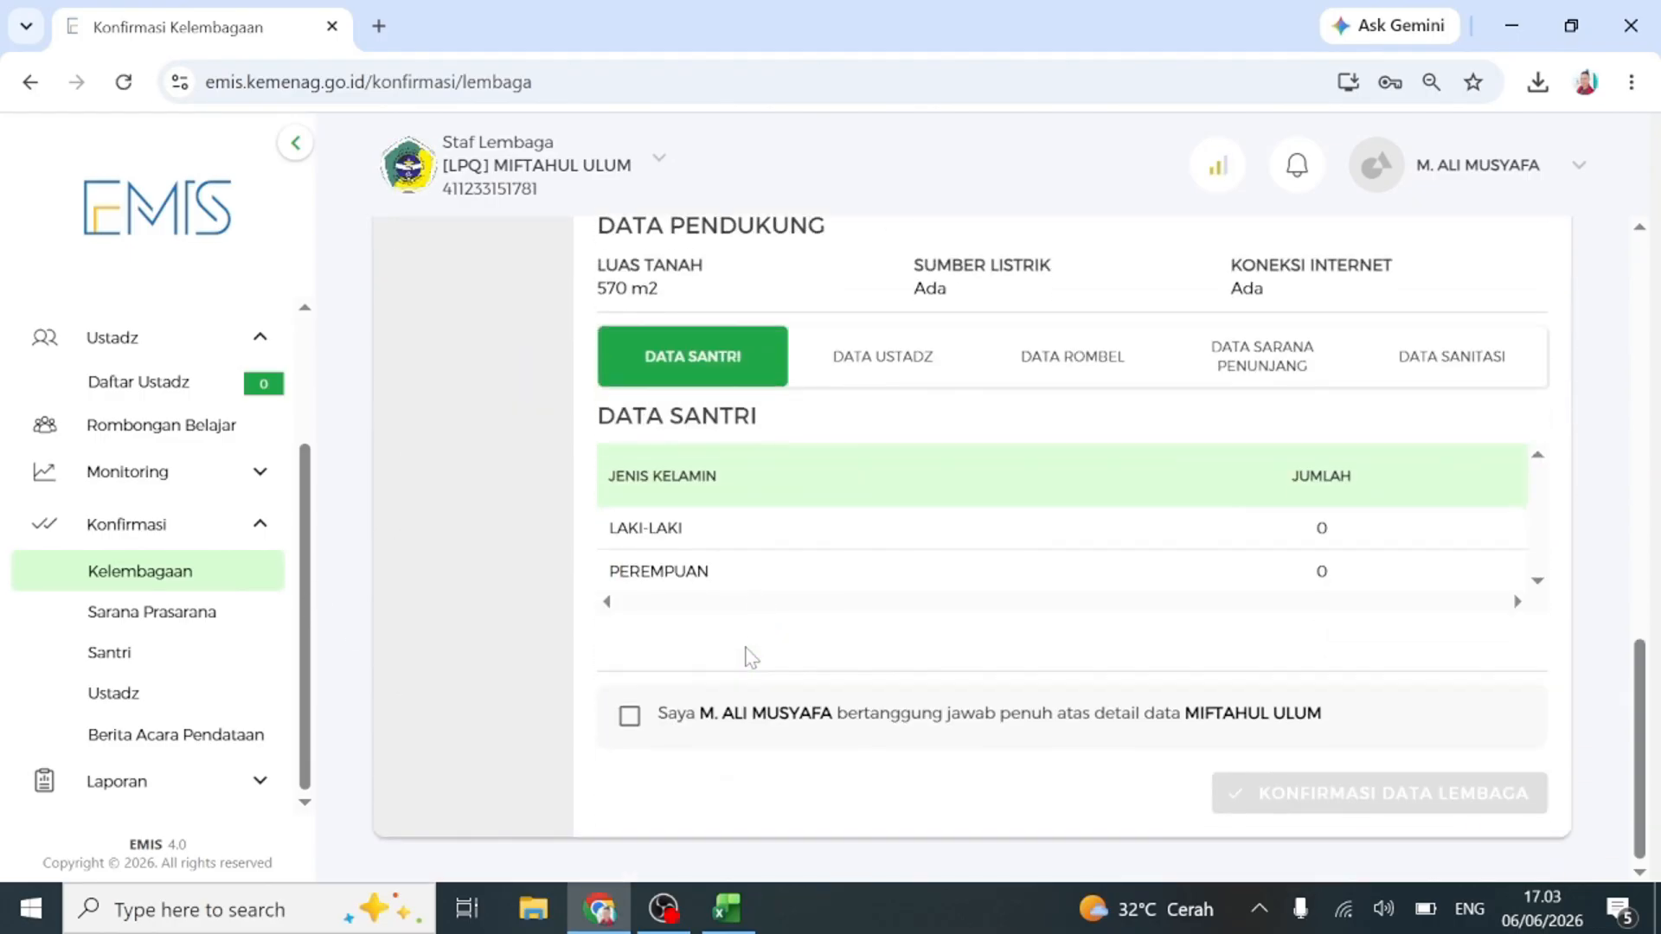
click(630, 716)
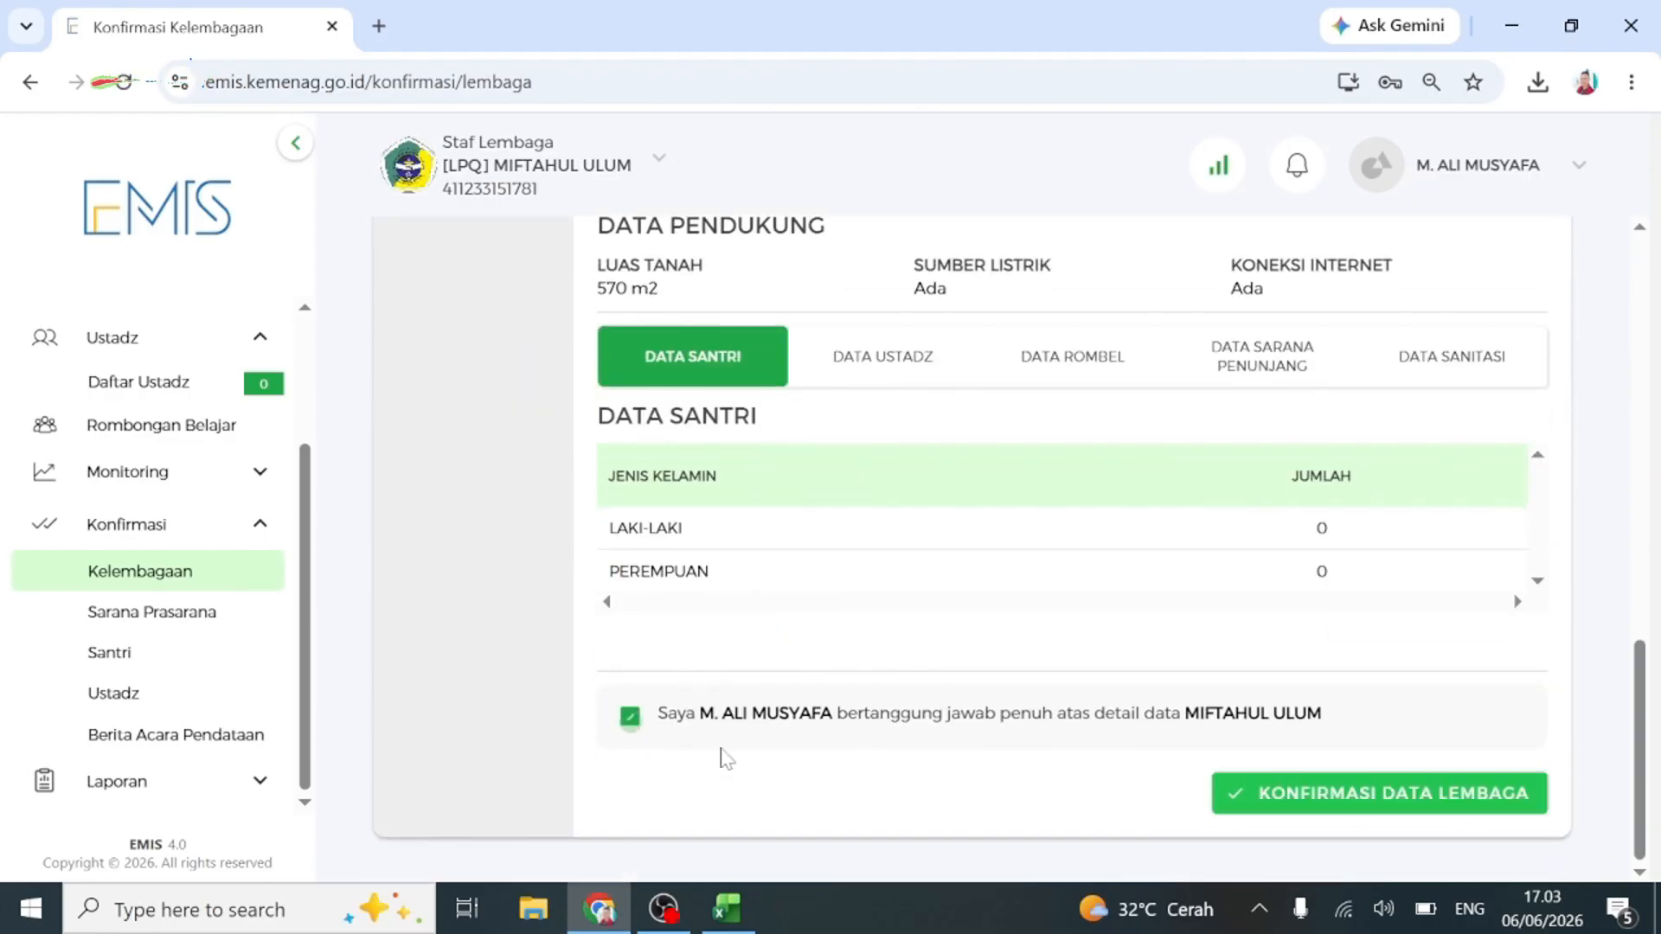
click(1372, 794)
click(917, 671)
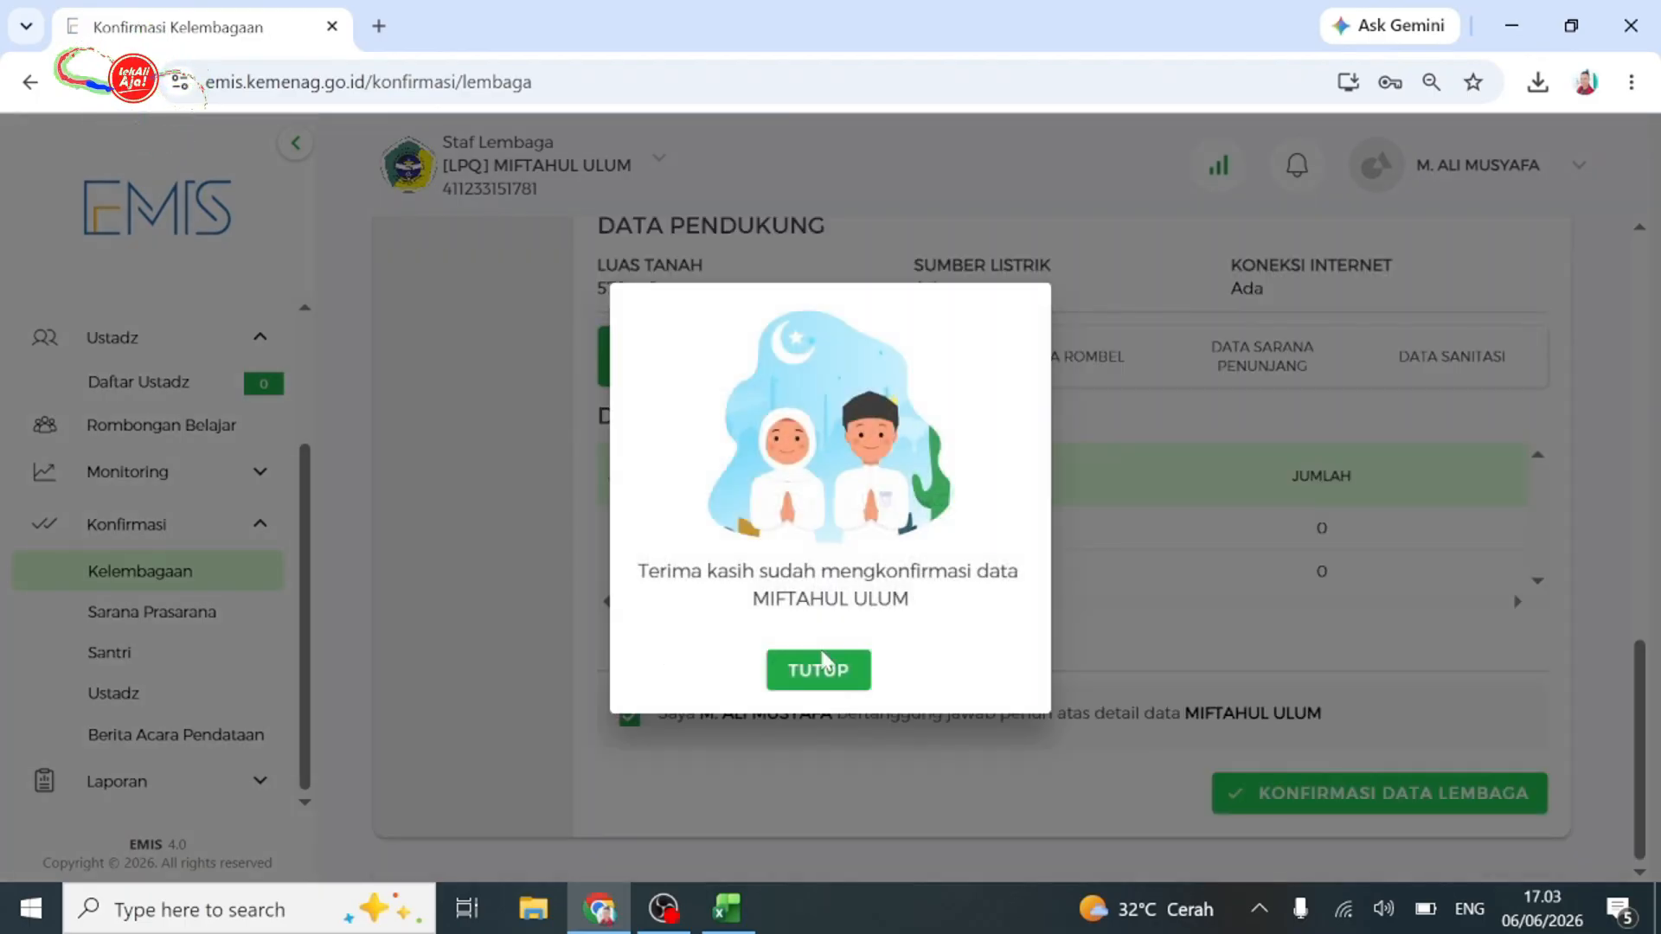
click(819, 671)
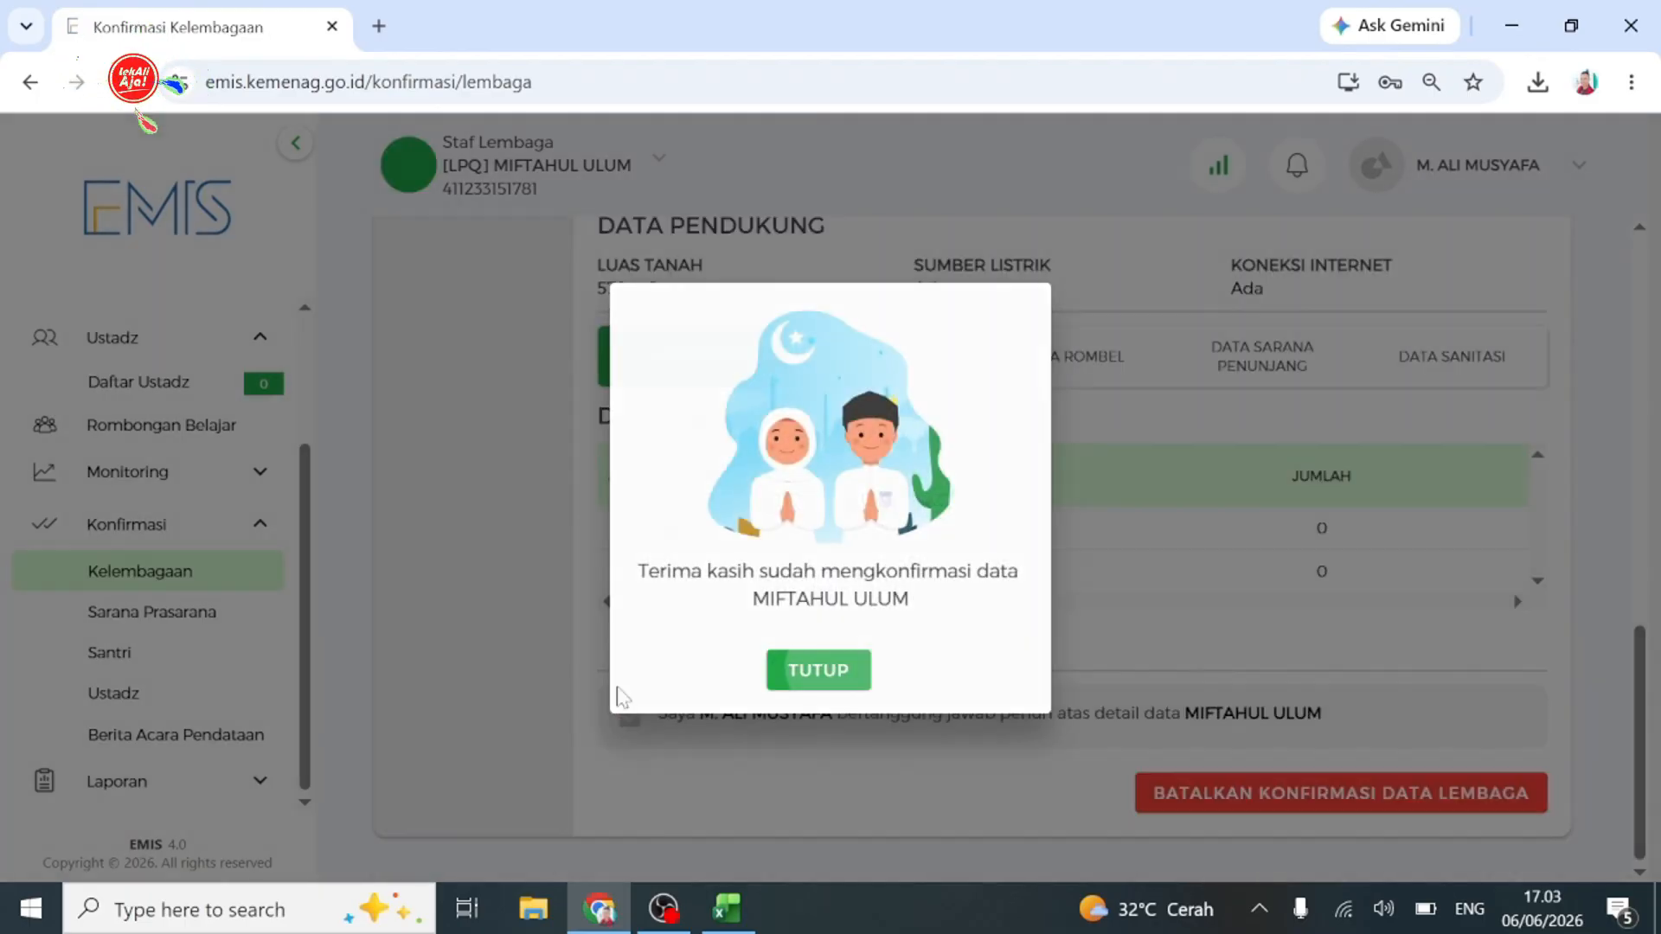
Review the Sarana Prasarana data, accept the responsibility statement and confirm it for 2026/2027 - Ganjil.
click(204, 612)
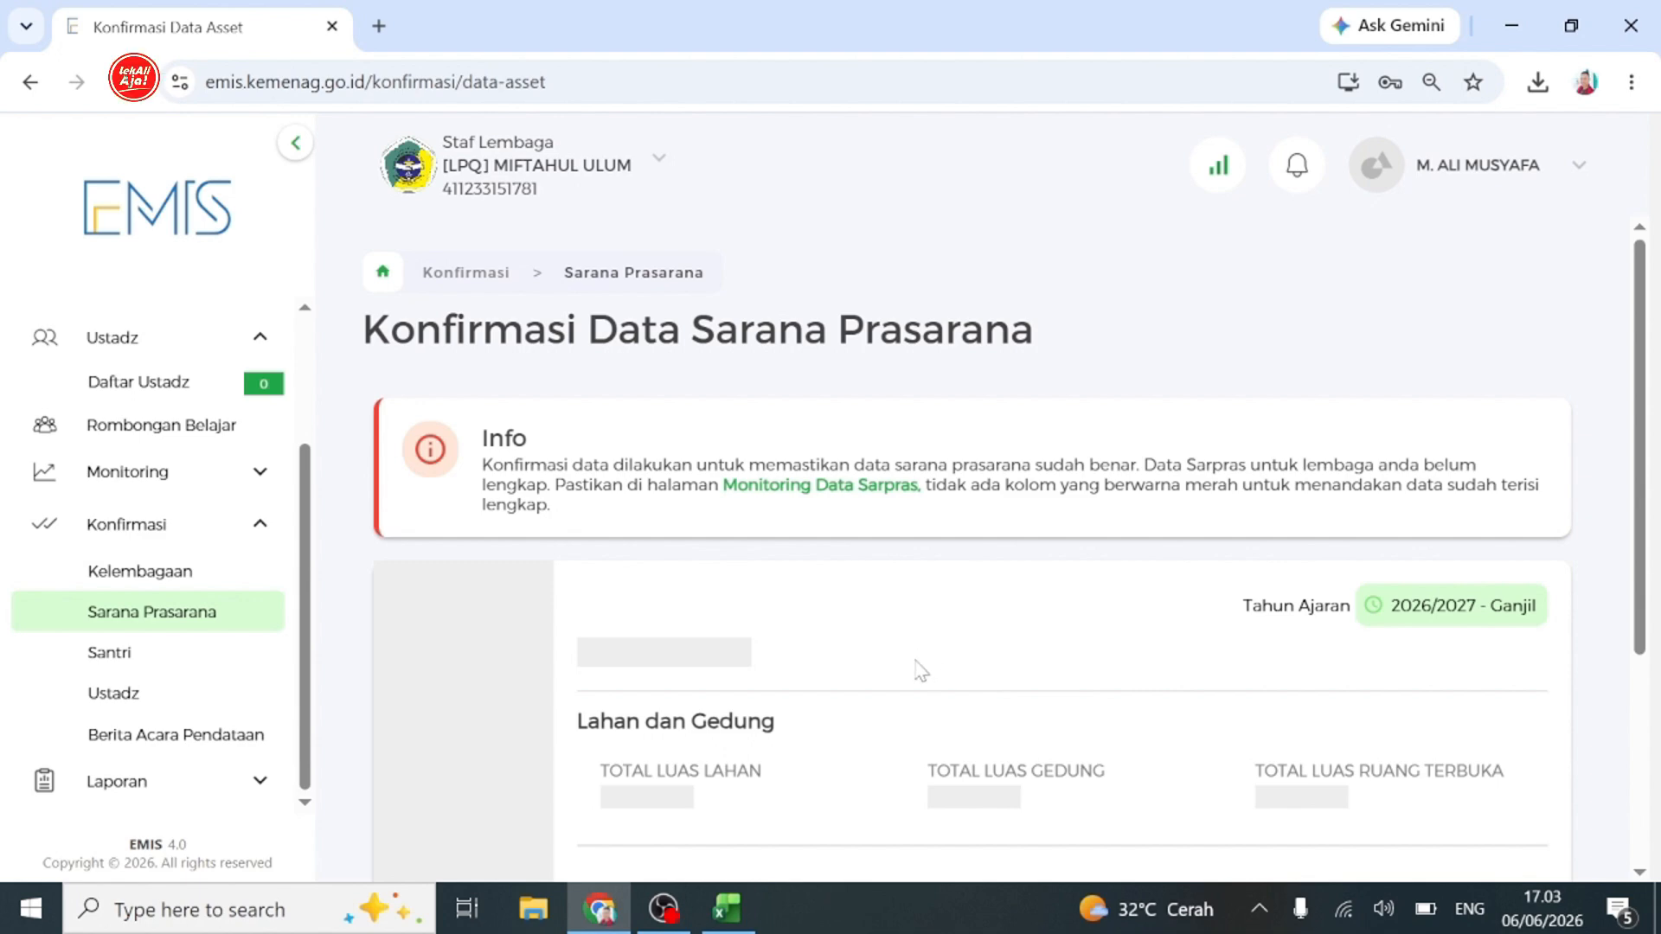
scroll(919, 671, down, 3)
scroll(605, 742, down, 15)
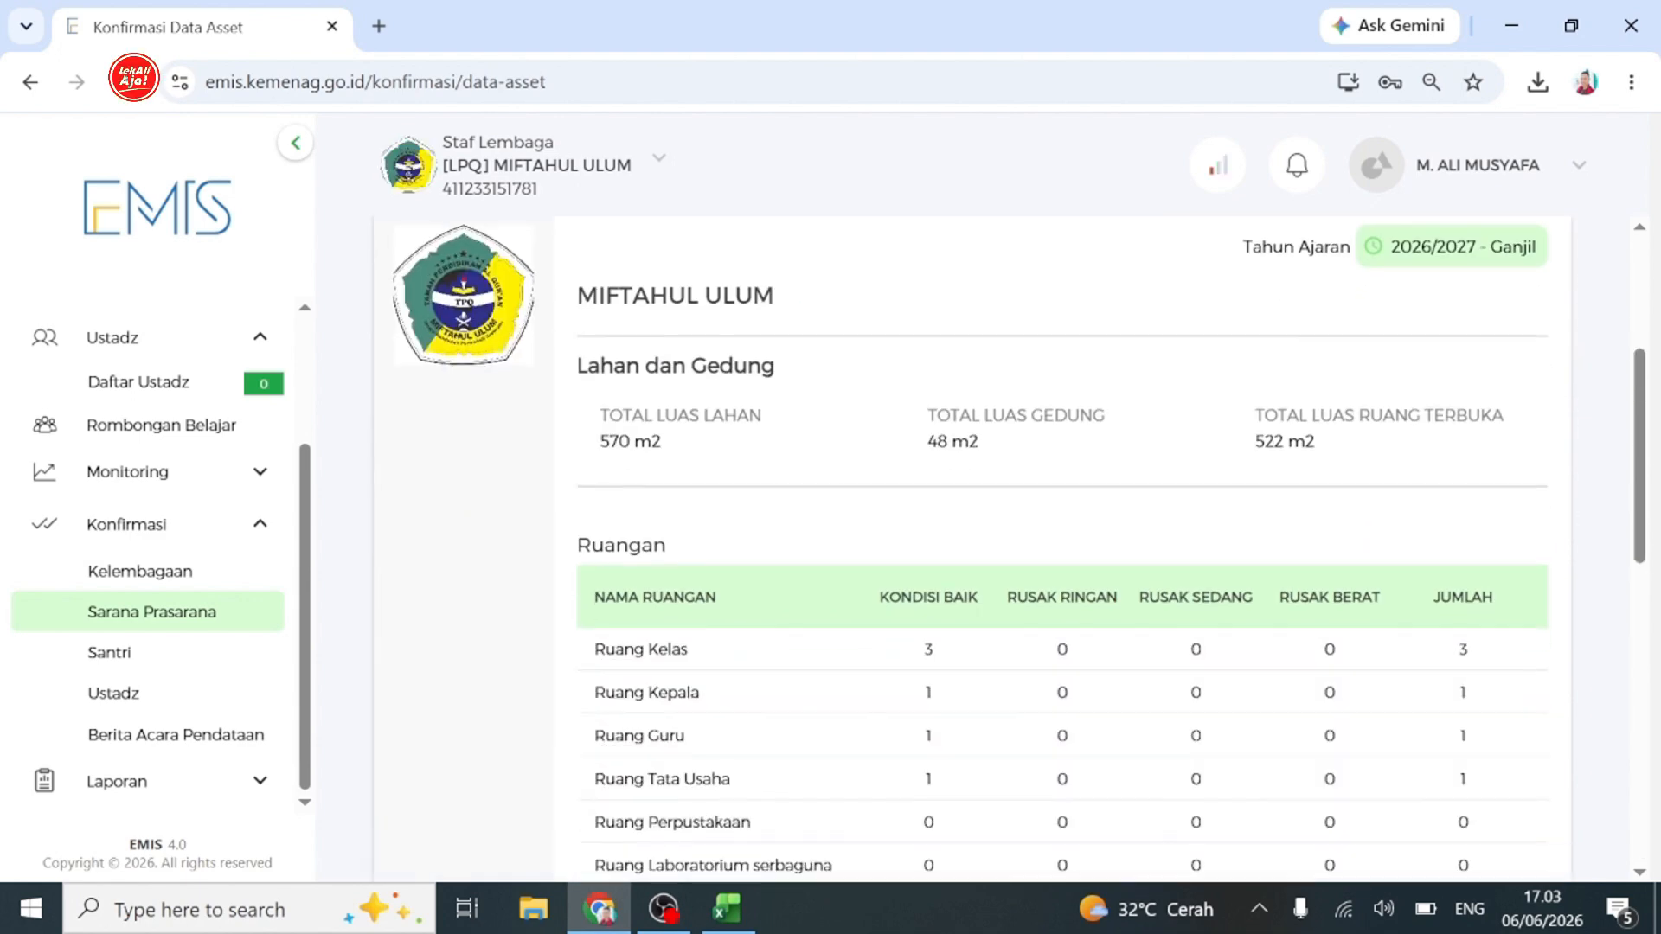
scroll(658, 813, down, 9)
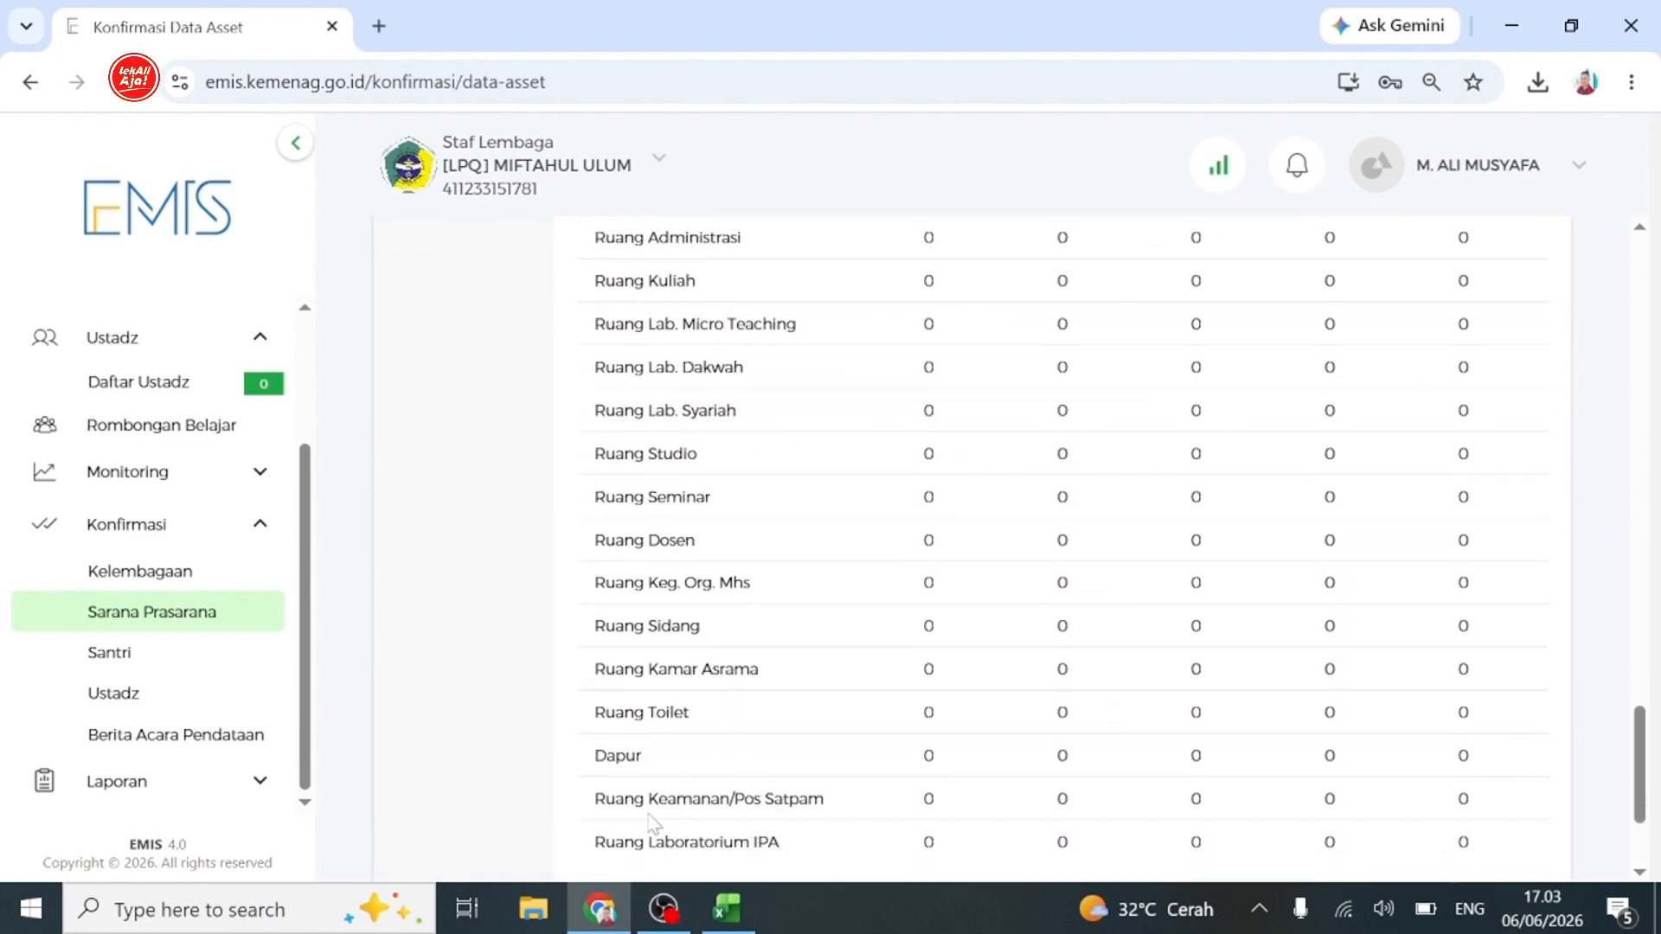
click(603, 734)
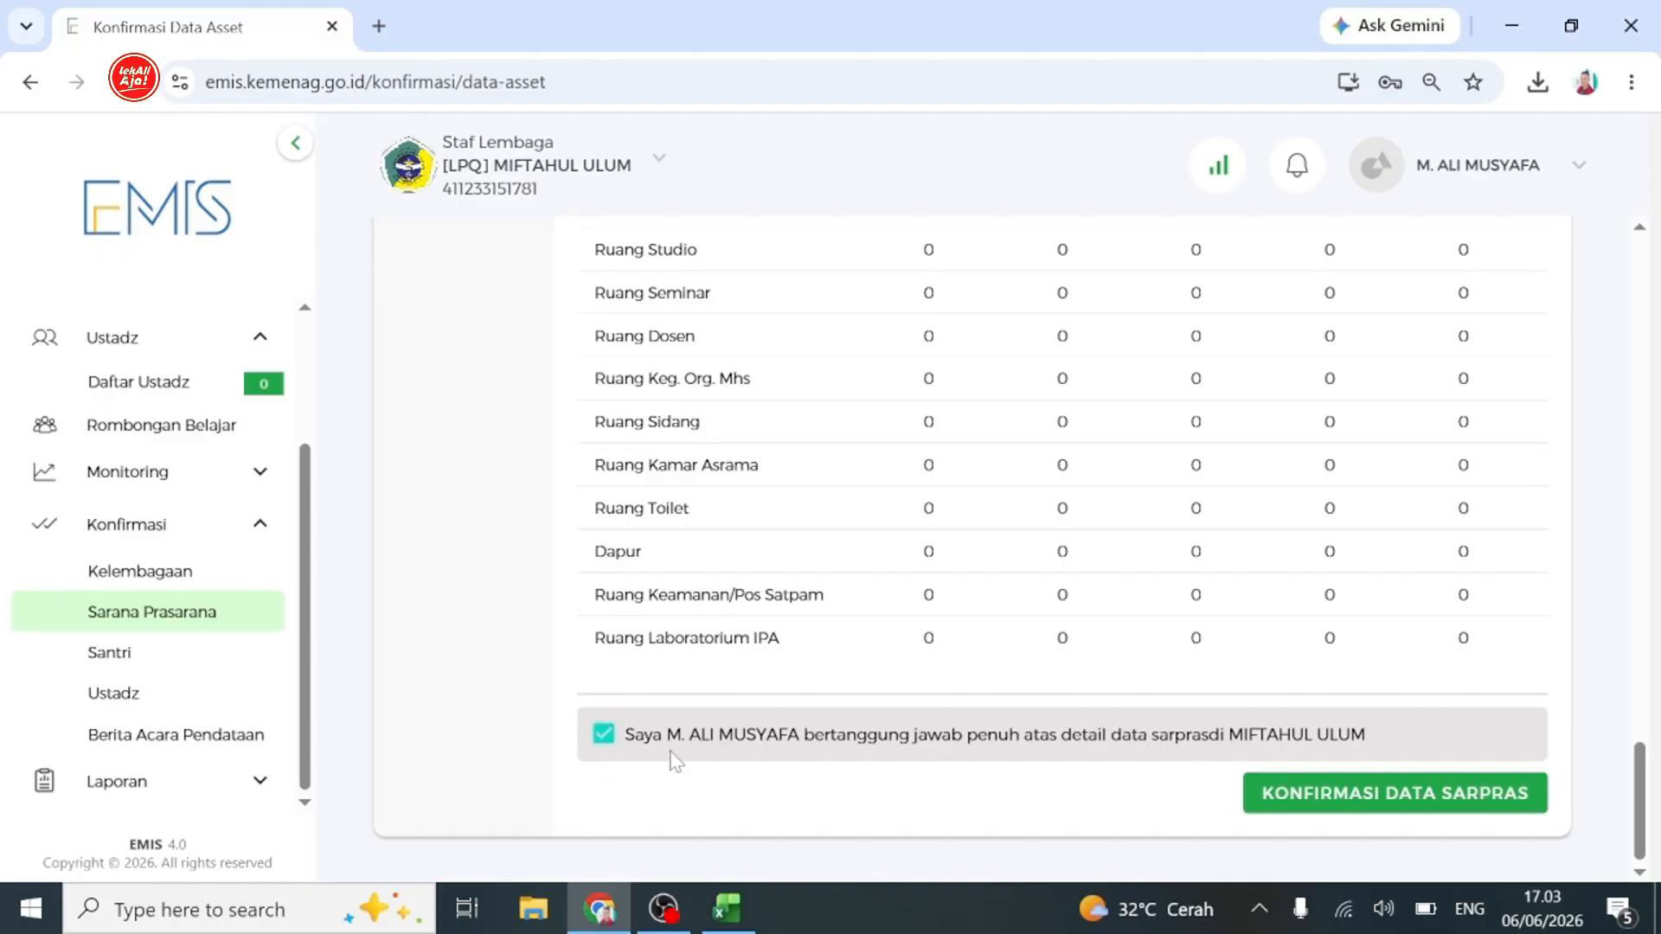
click(1379, 790)
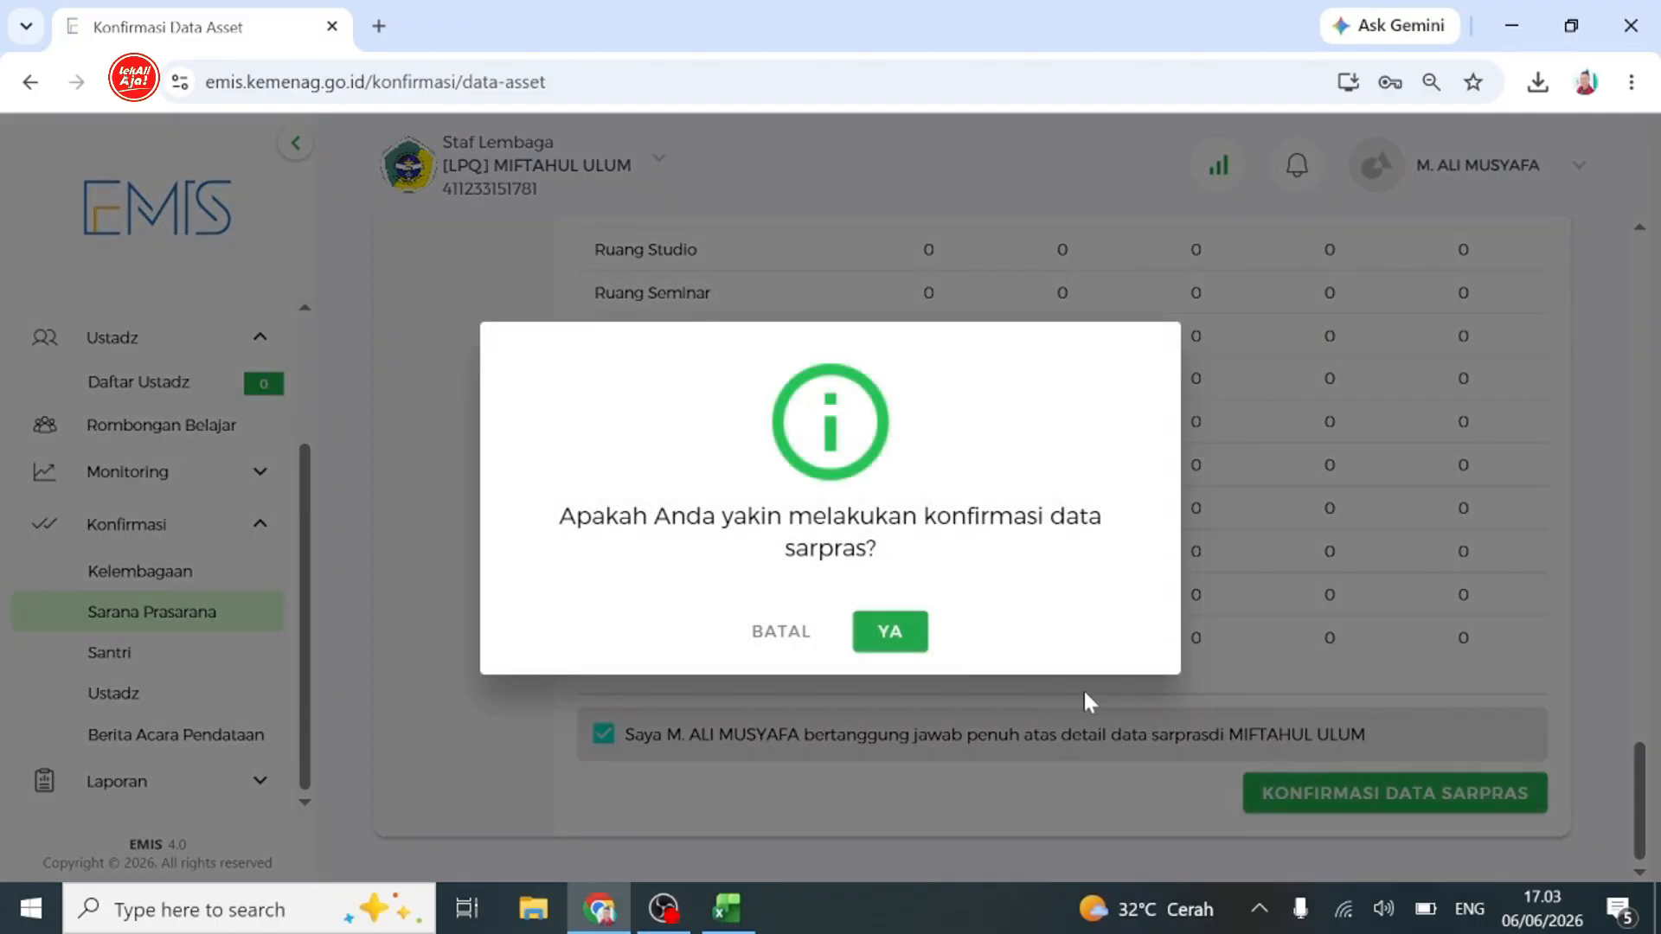
click(915, 642)
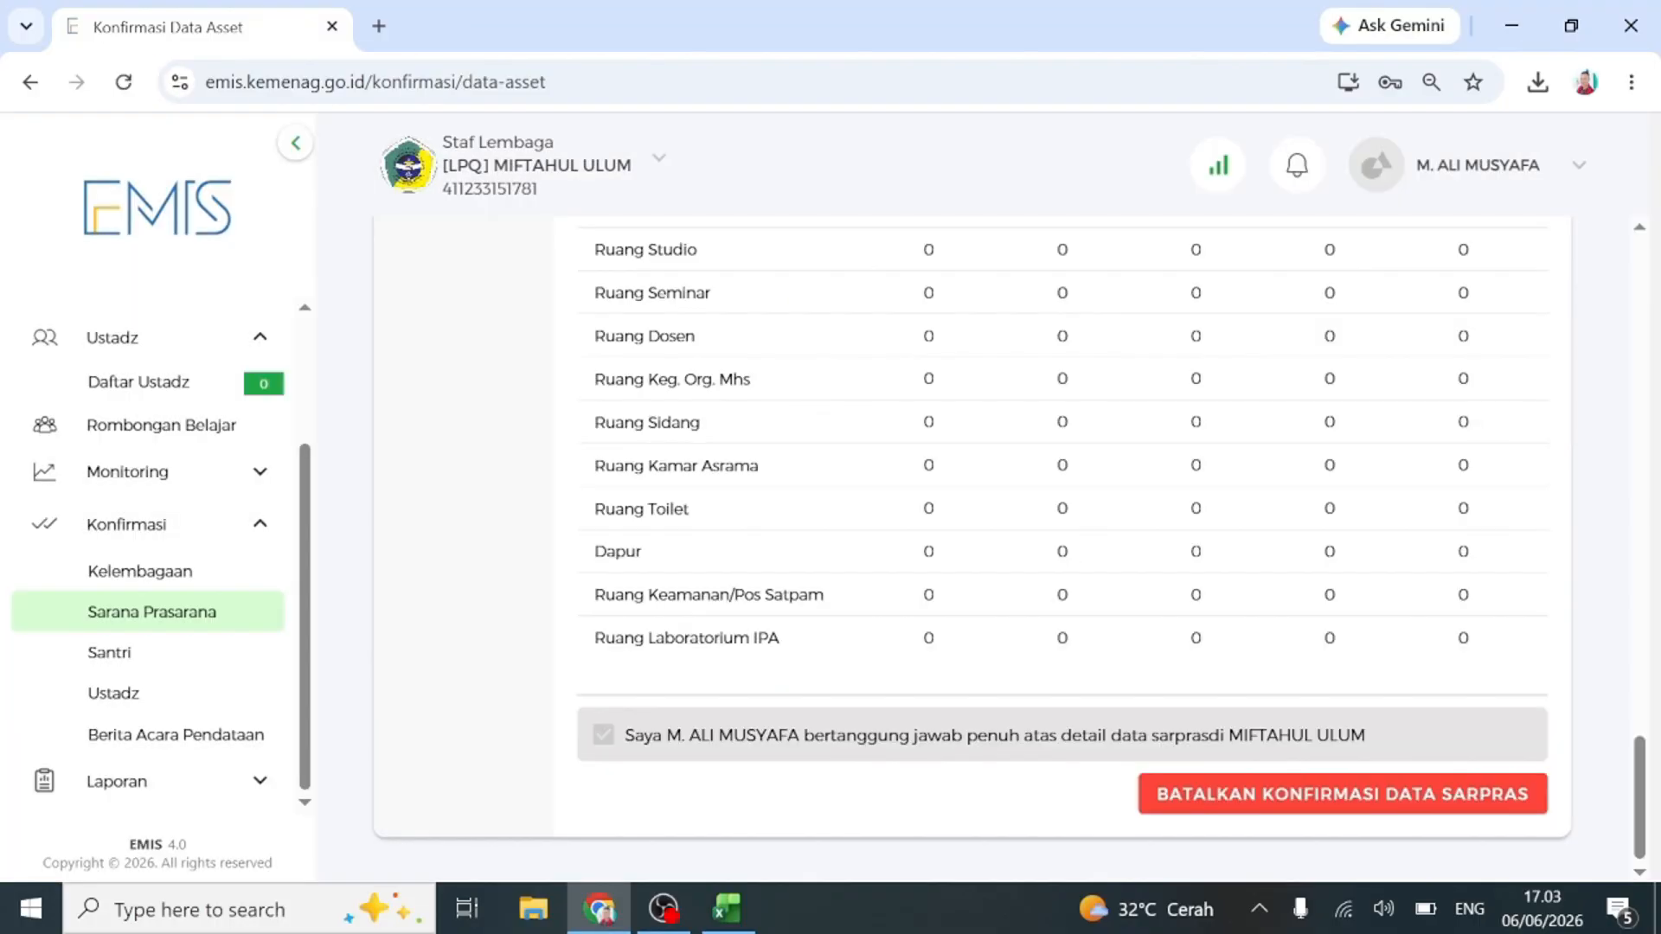
Accept the responsibility statement and confirm the Santri data of MIFTAHUL ULUM for 2026/2027 - Ganjil.
click(205, 665)
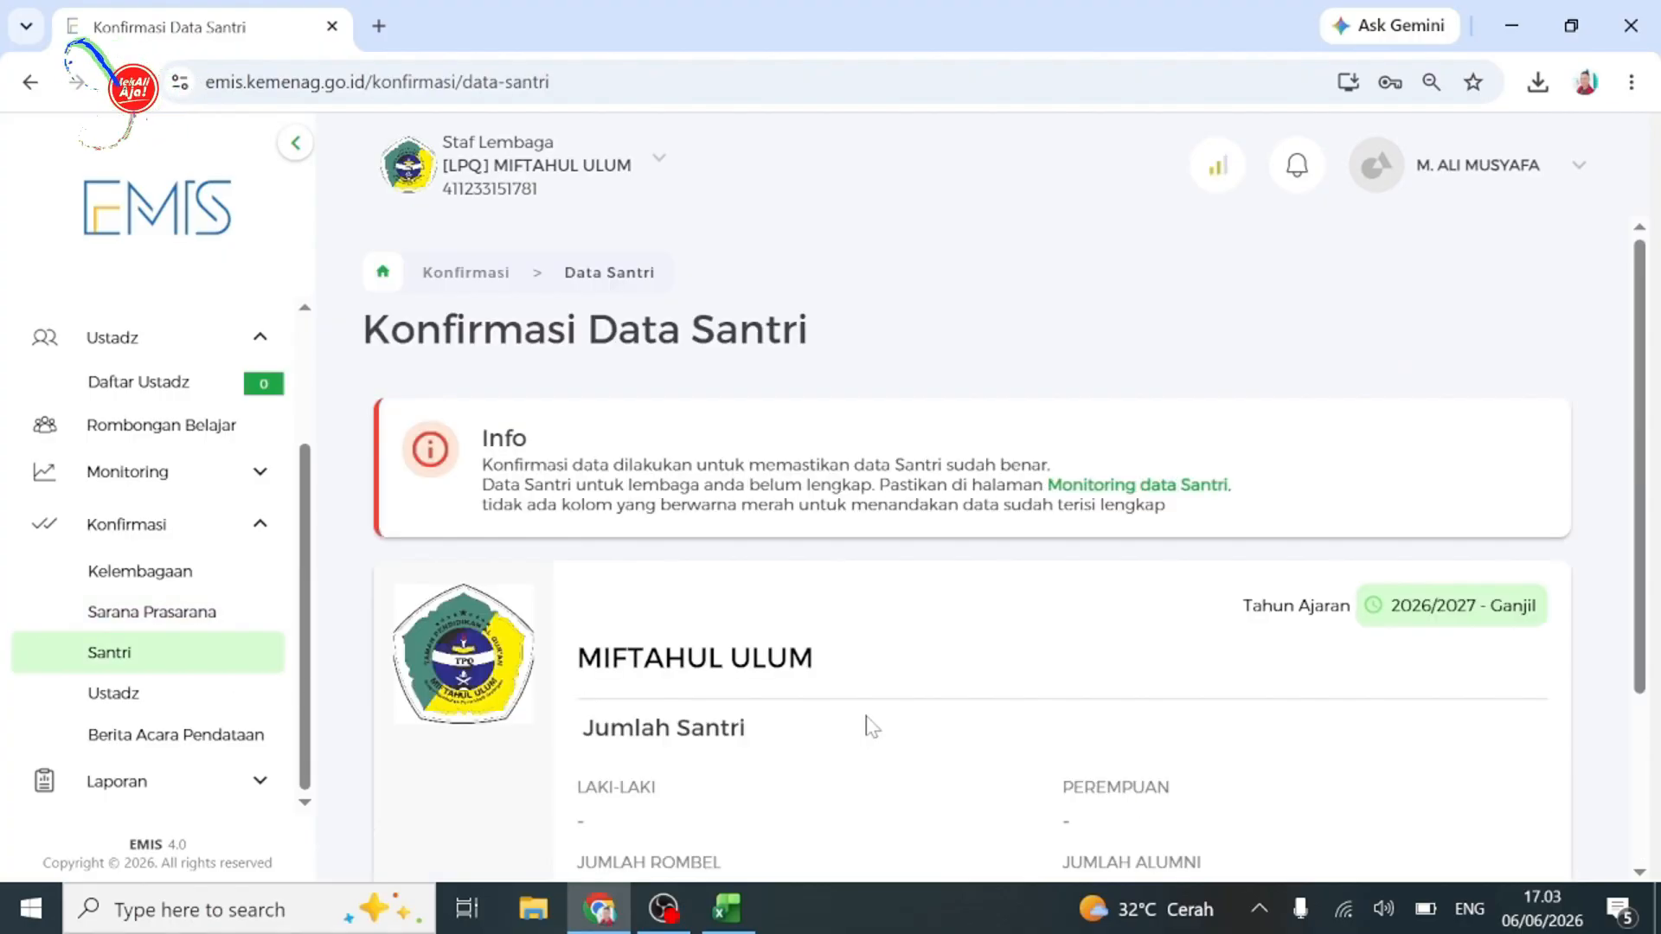
scroll(878, 716, down, 3)
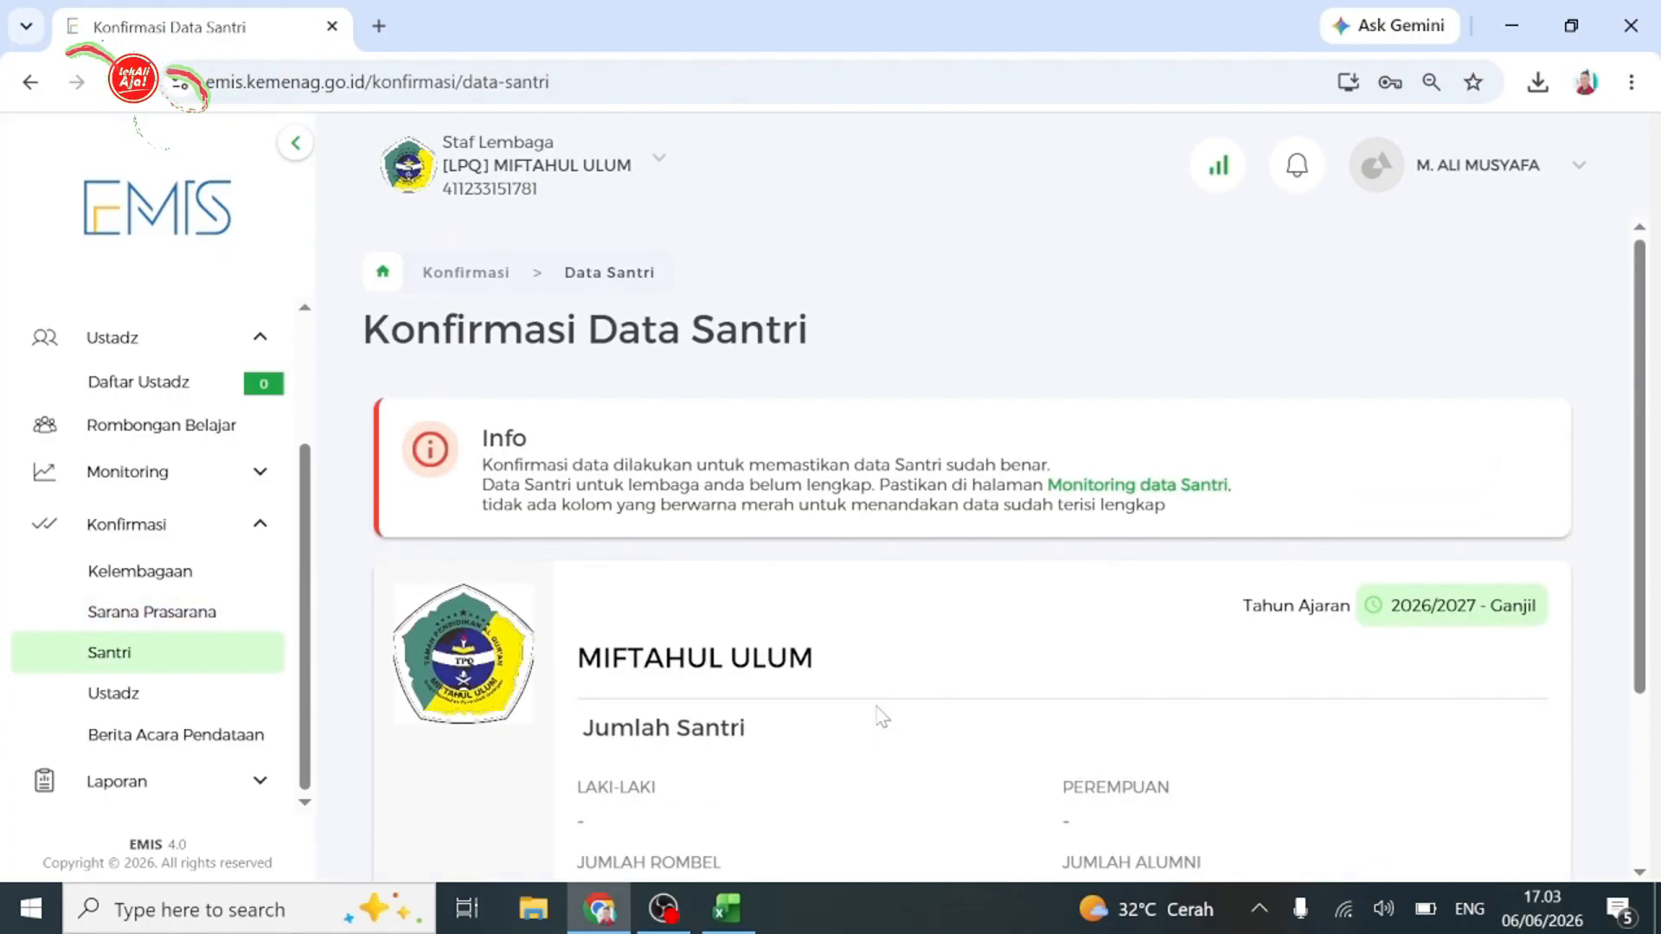
scroll(874, 715, down, 3)
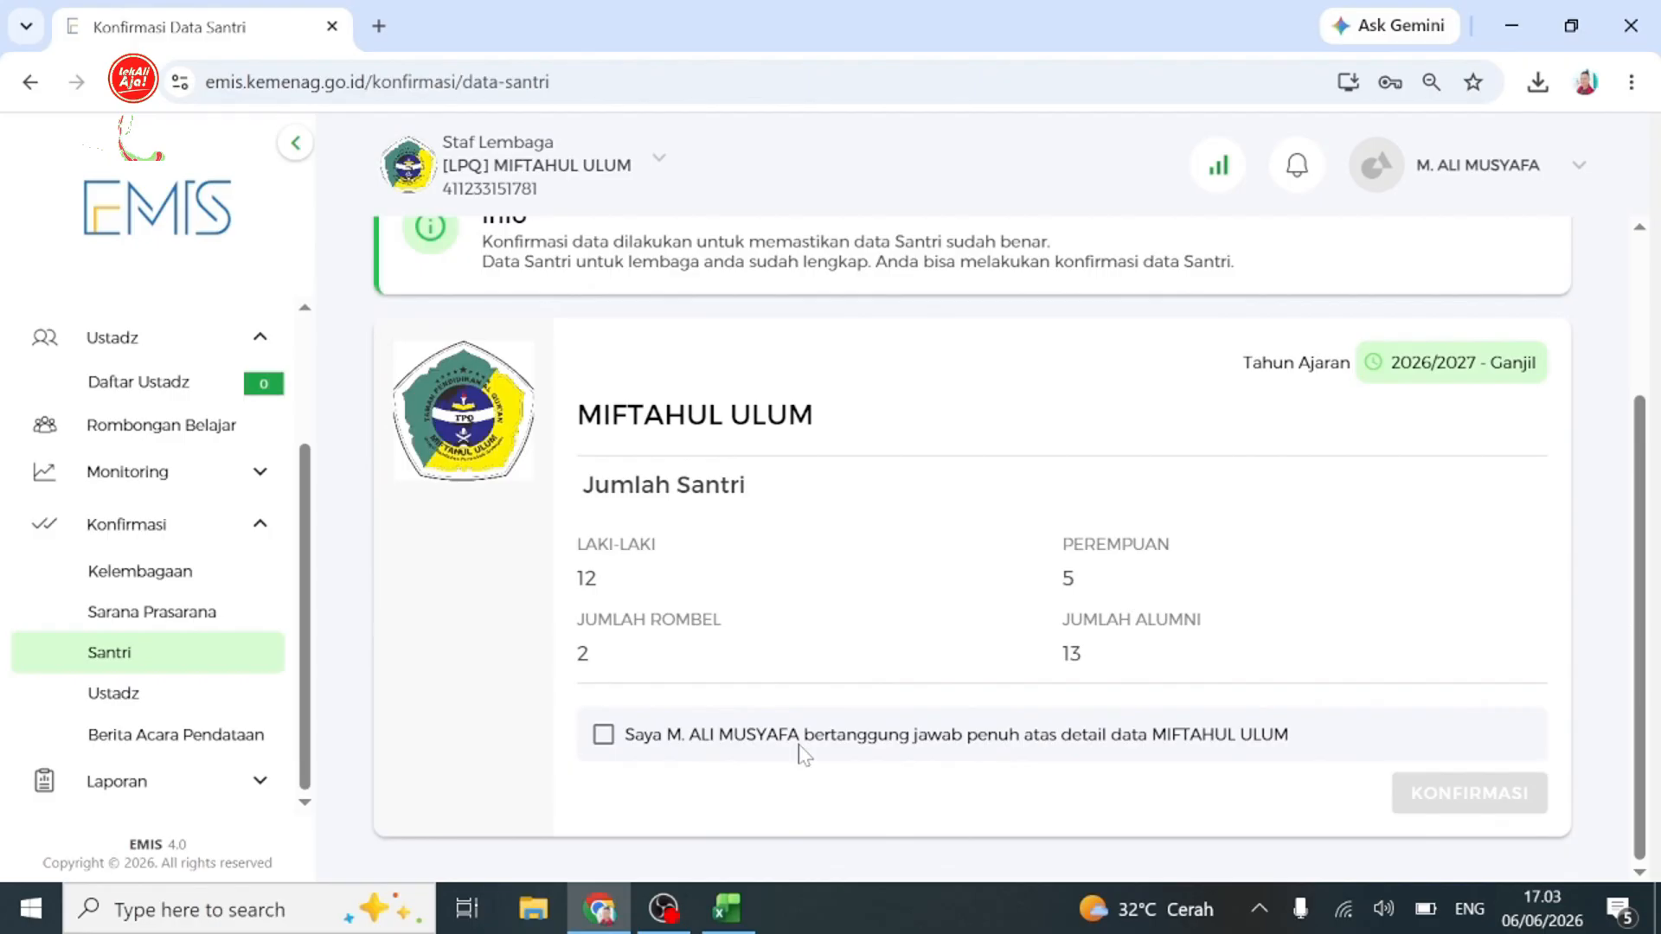
click(605, 736)
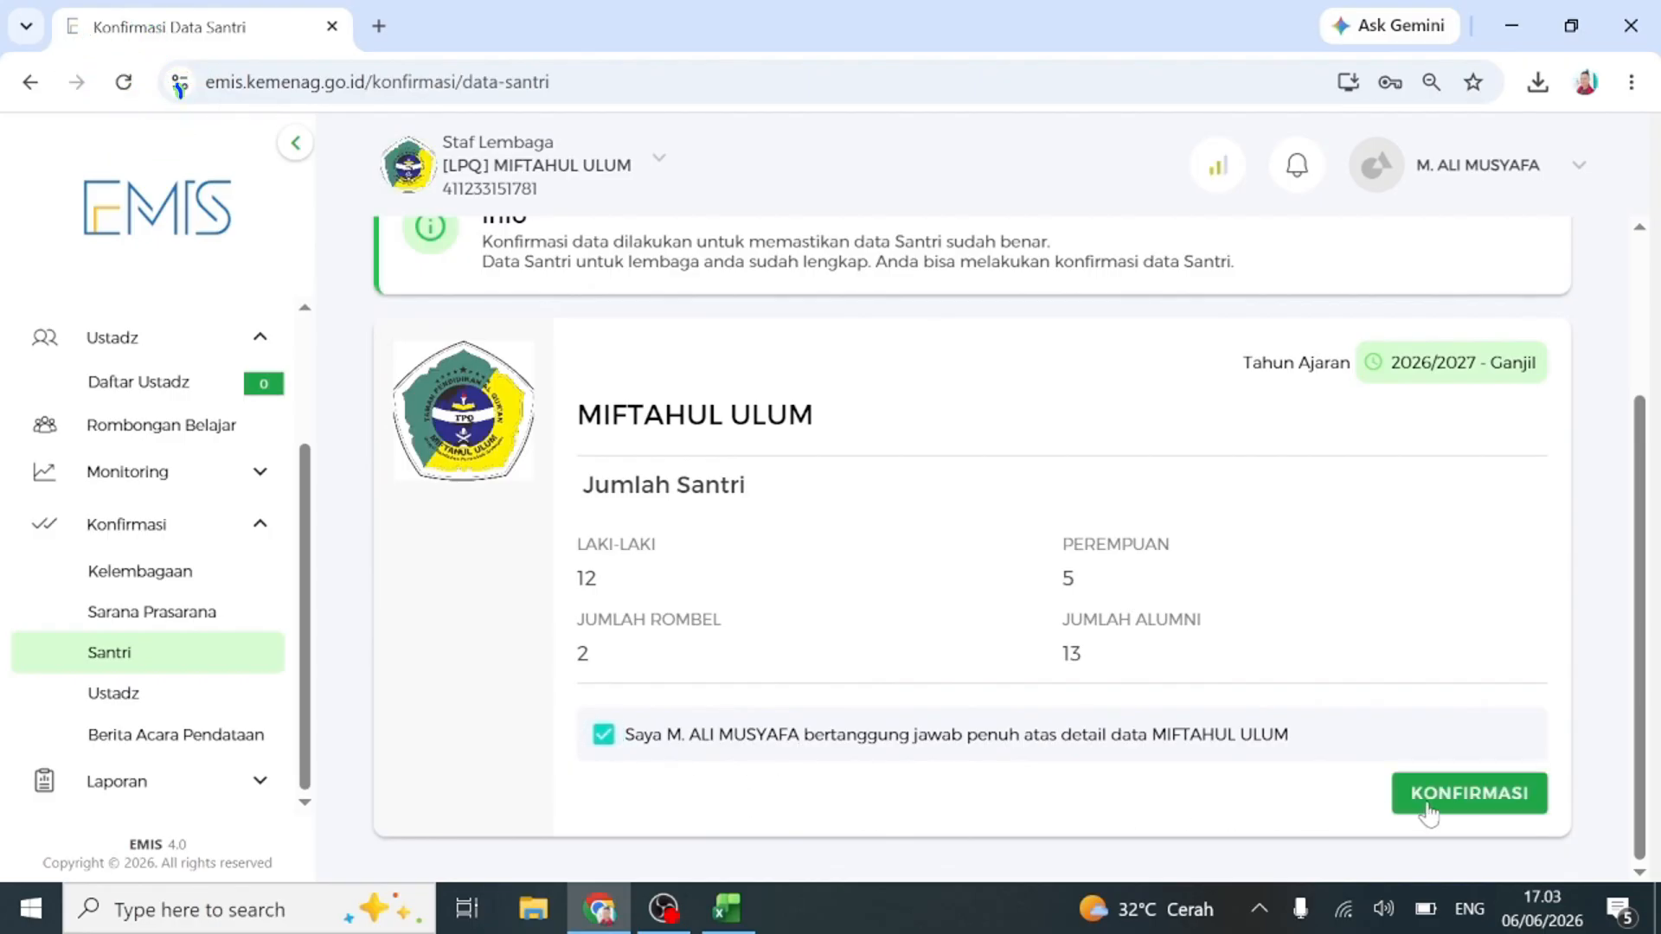
click(1479, 789)
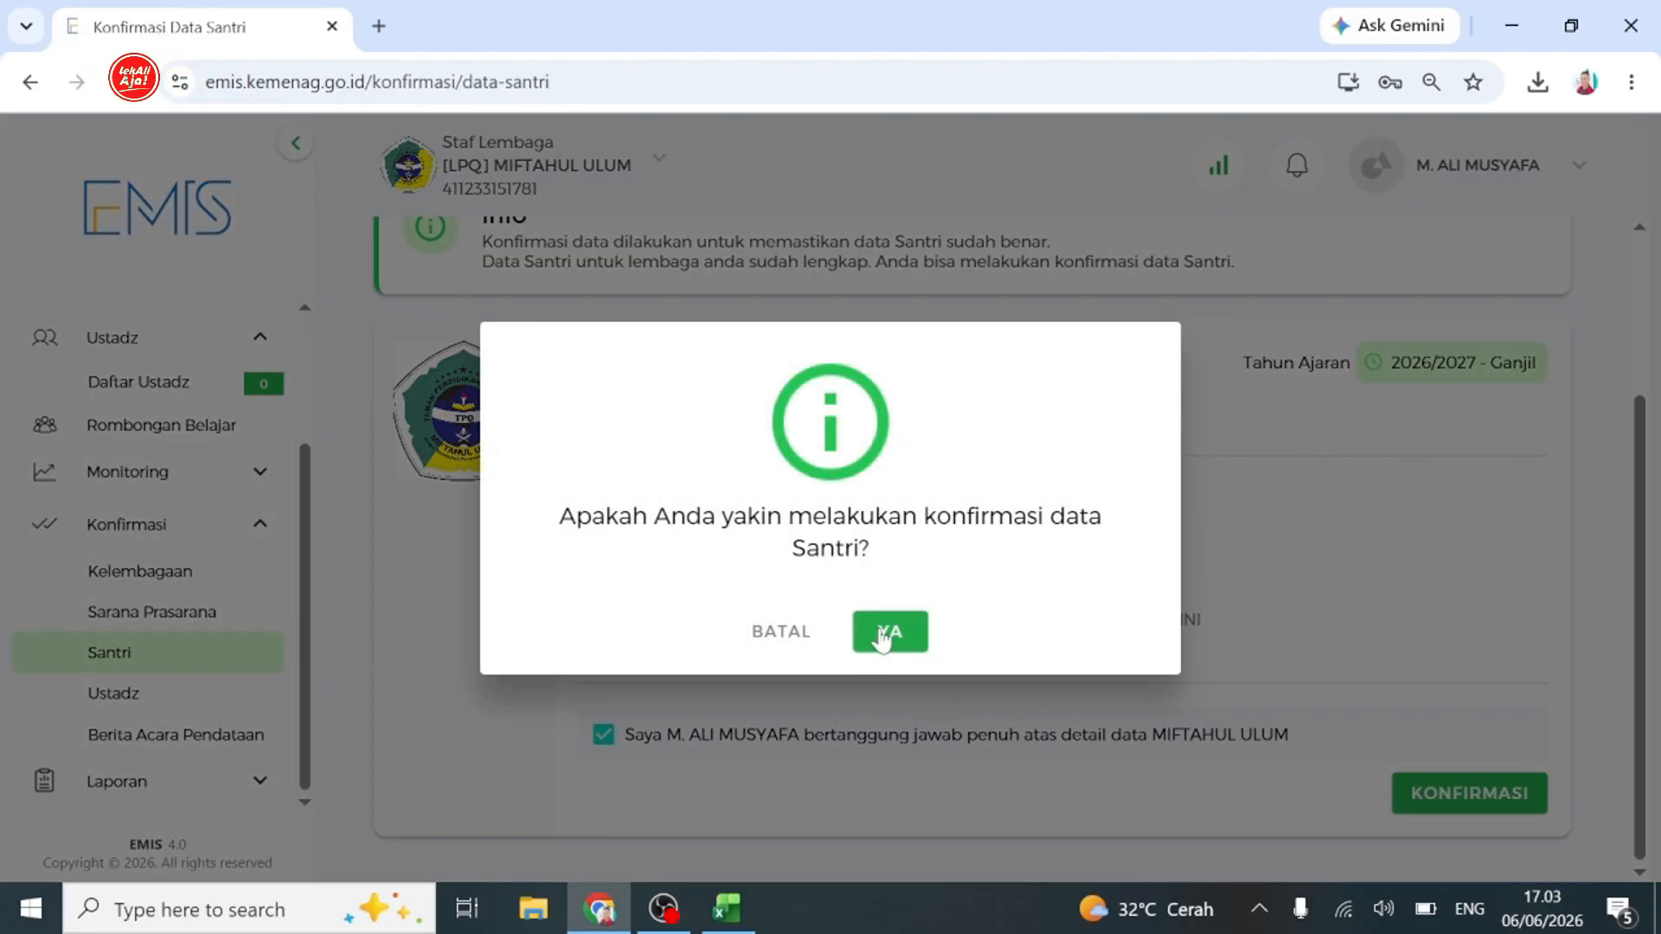
click(882, 637)
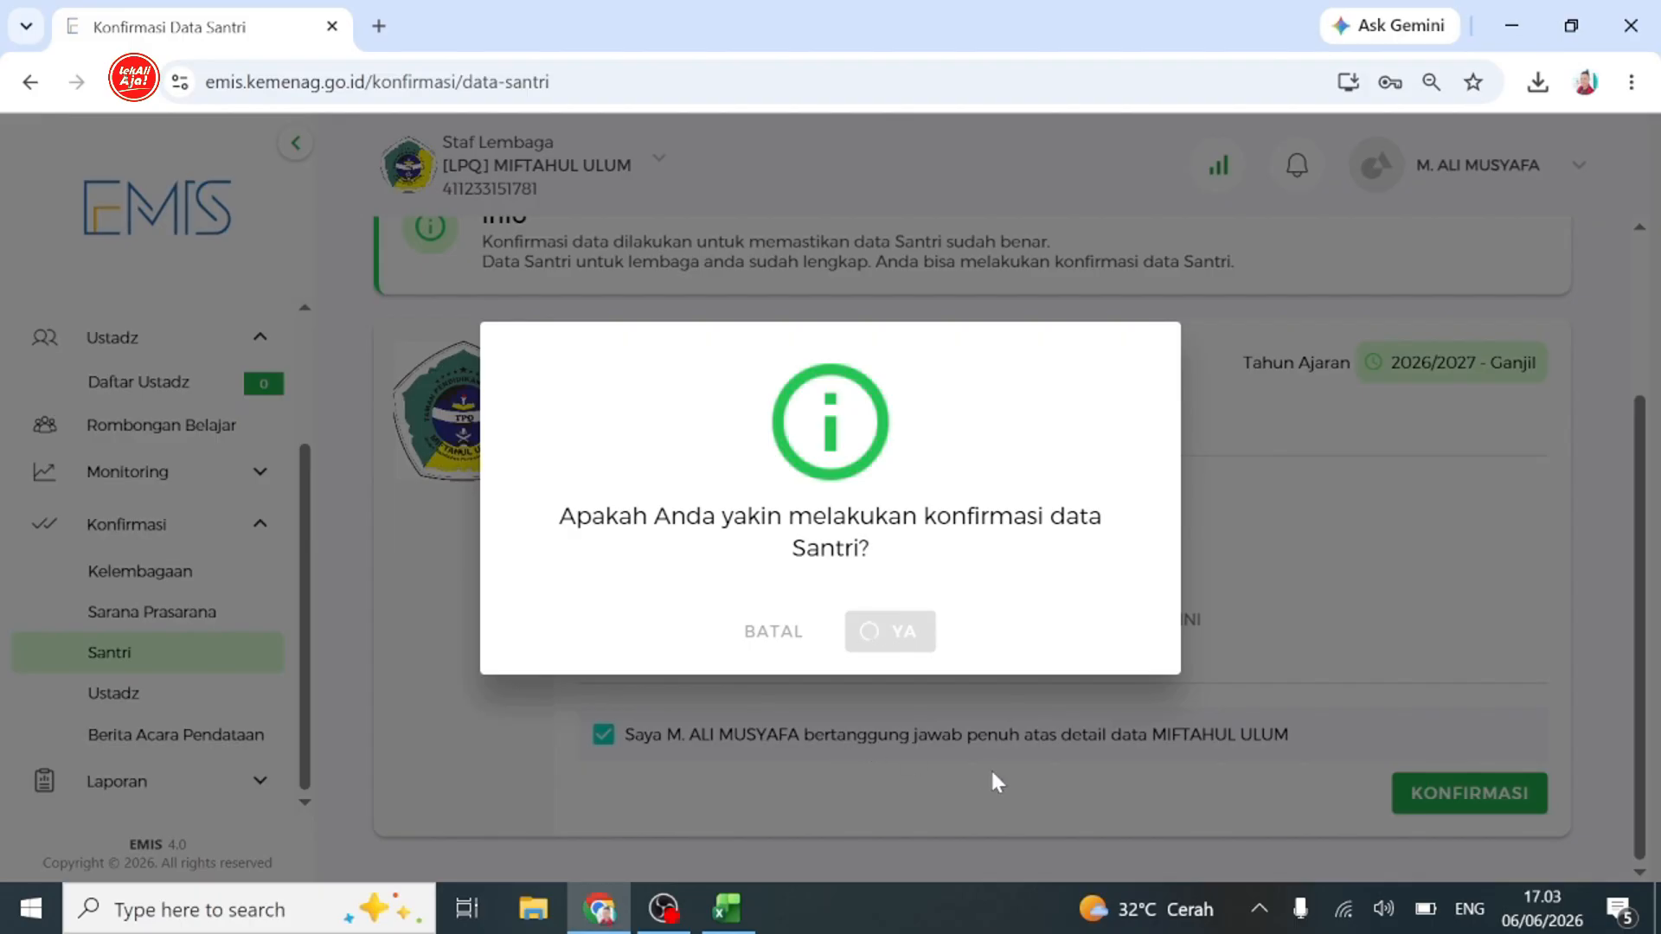
click(846, 715)
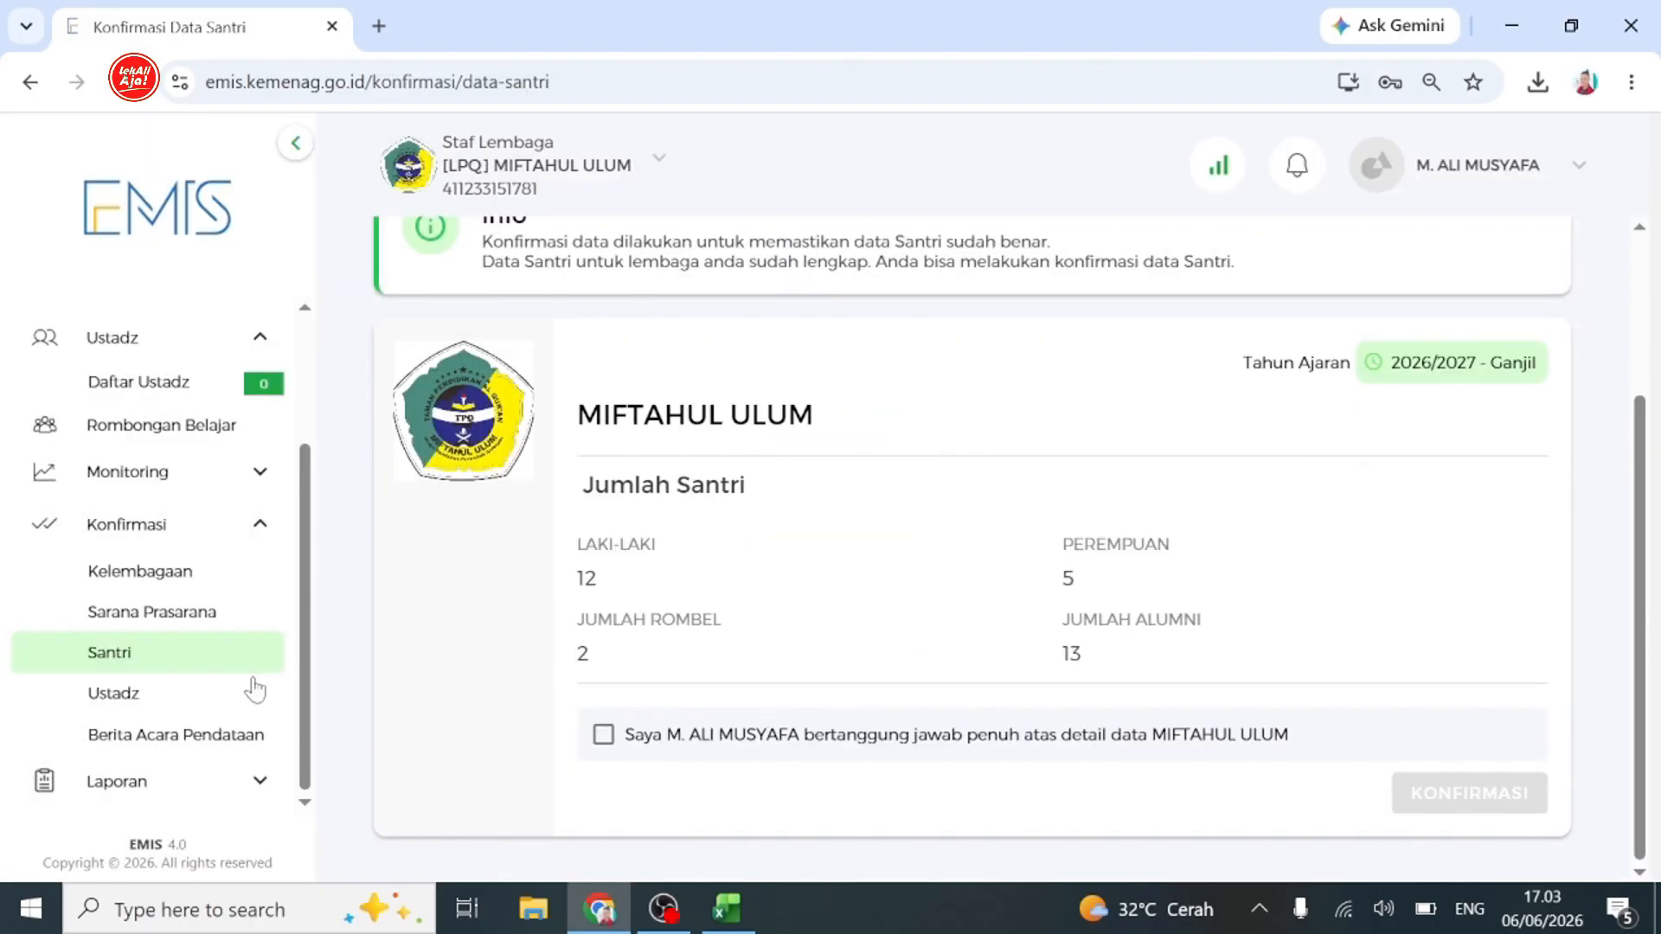
Check the Ustadz confirmation page, and print the Berita Acara Pendataan (BAP) for 2026/2027 Ganjil as a PDF.
click(184, 715)
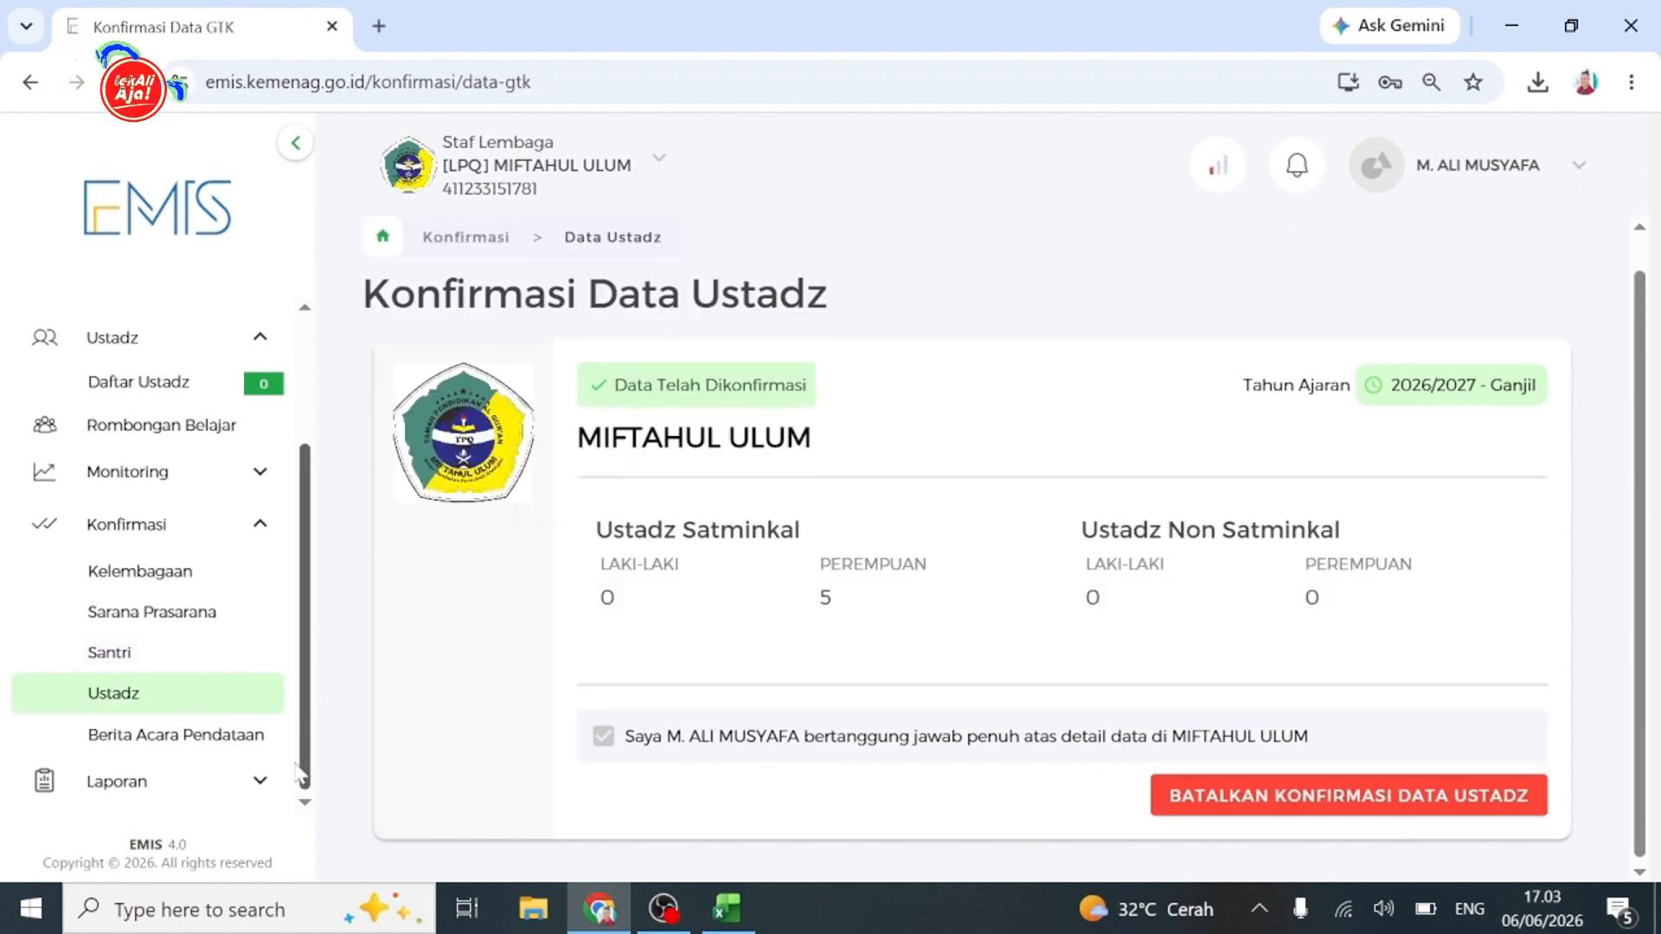
click(251, 749)
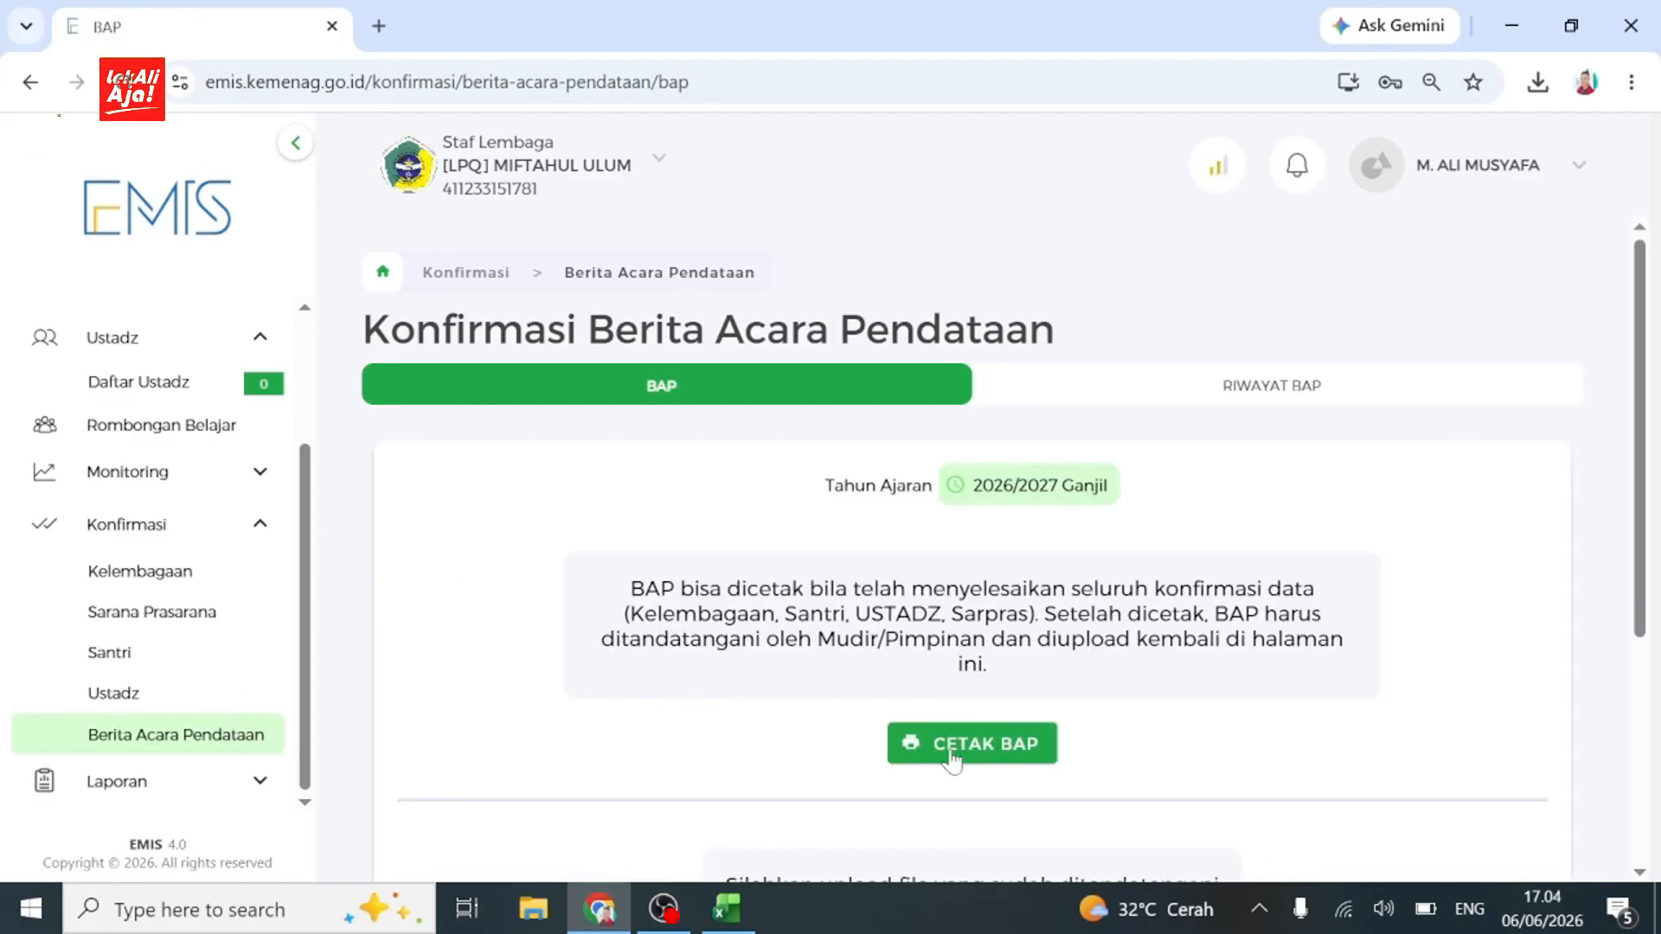
click(964, 754)
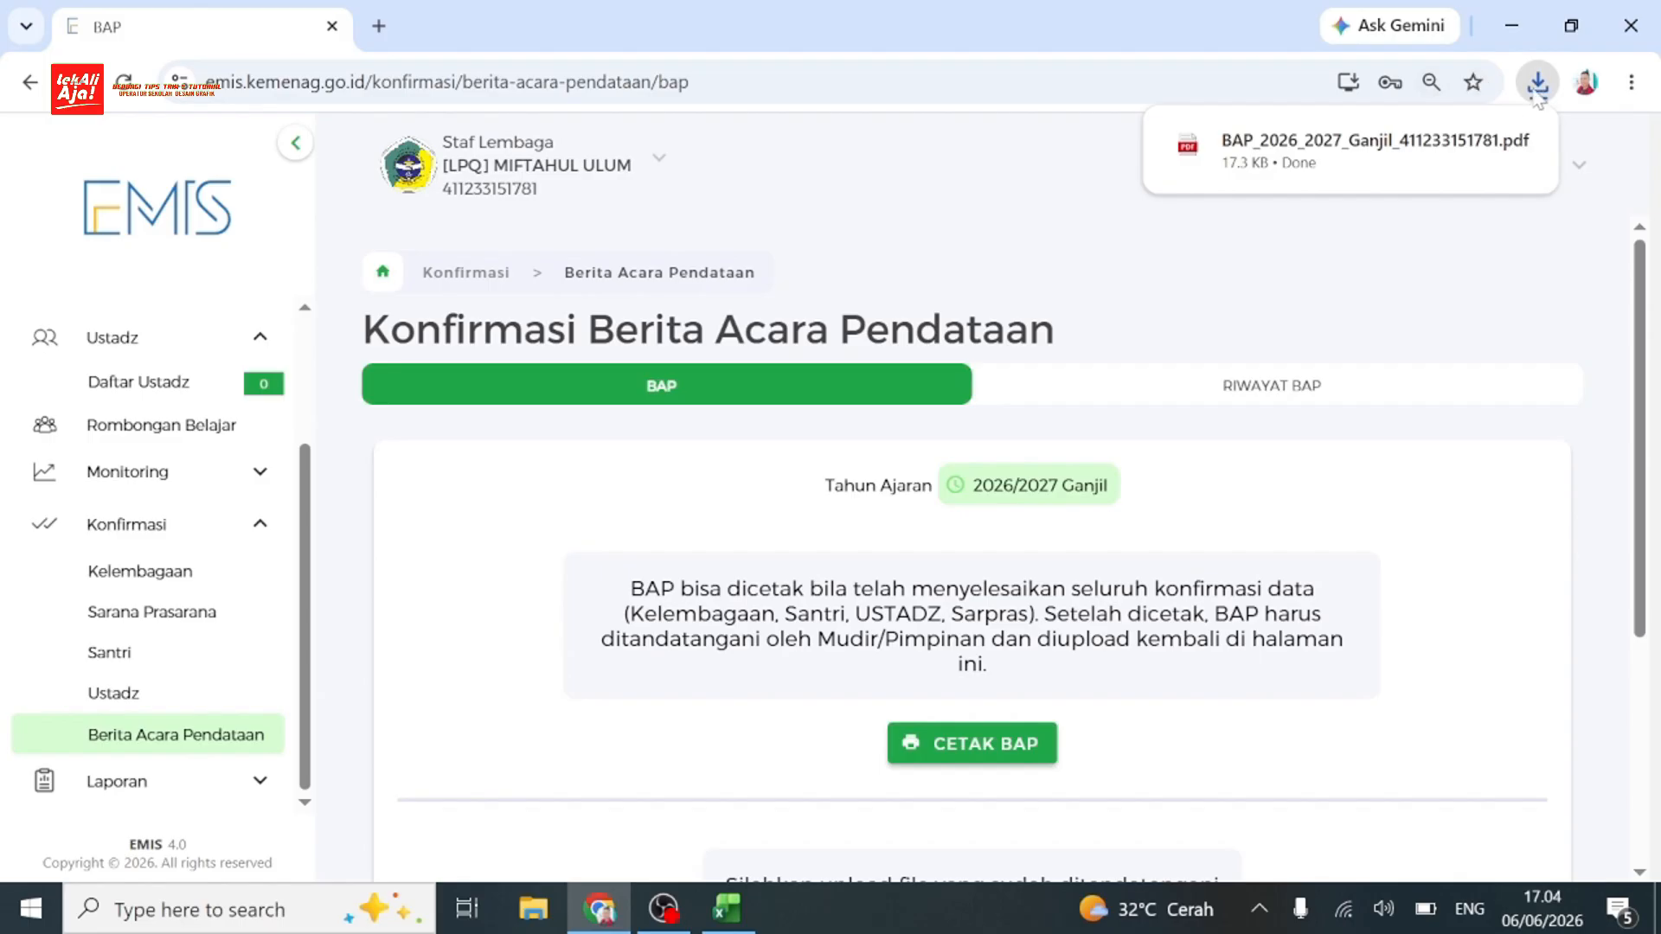
Attach the downloaded BAP PDF from the Downloads folder as the signed file, and remove it again without uploading.
scroll(1051, 649, down, 3)
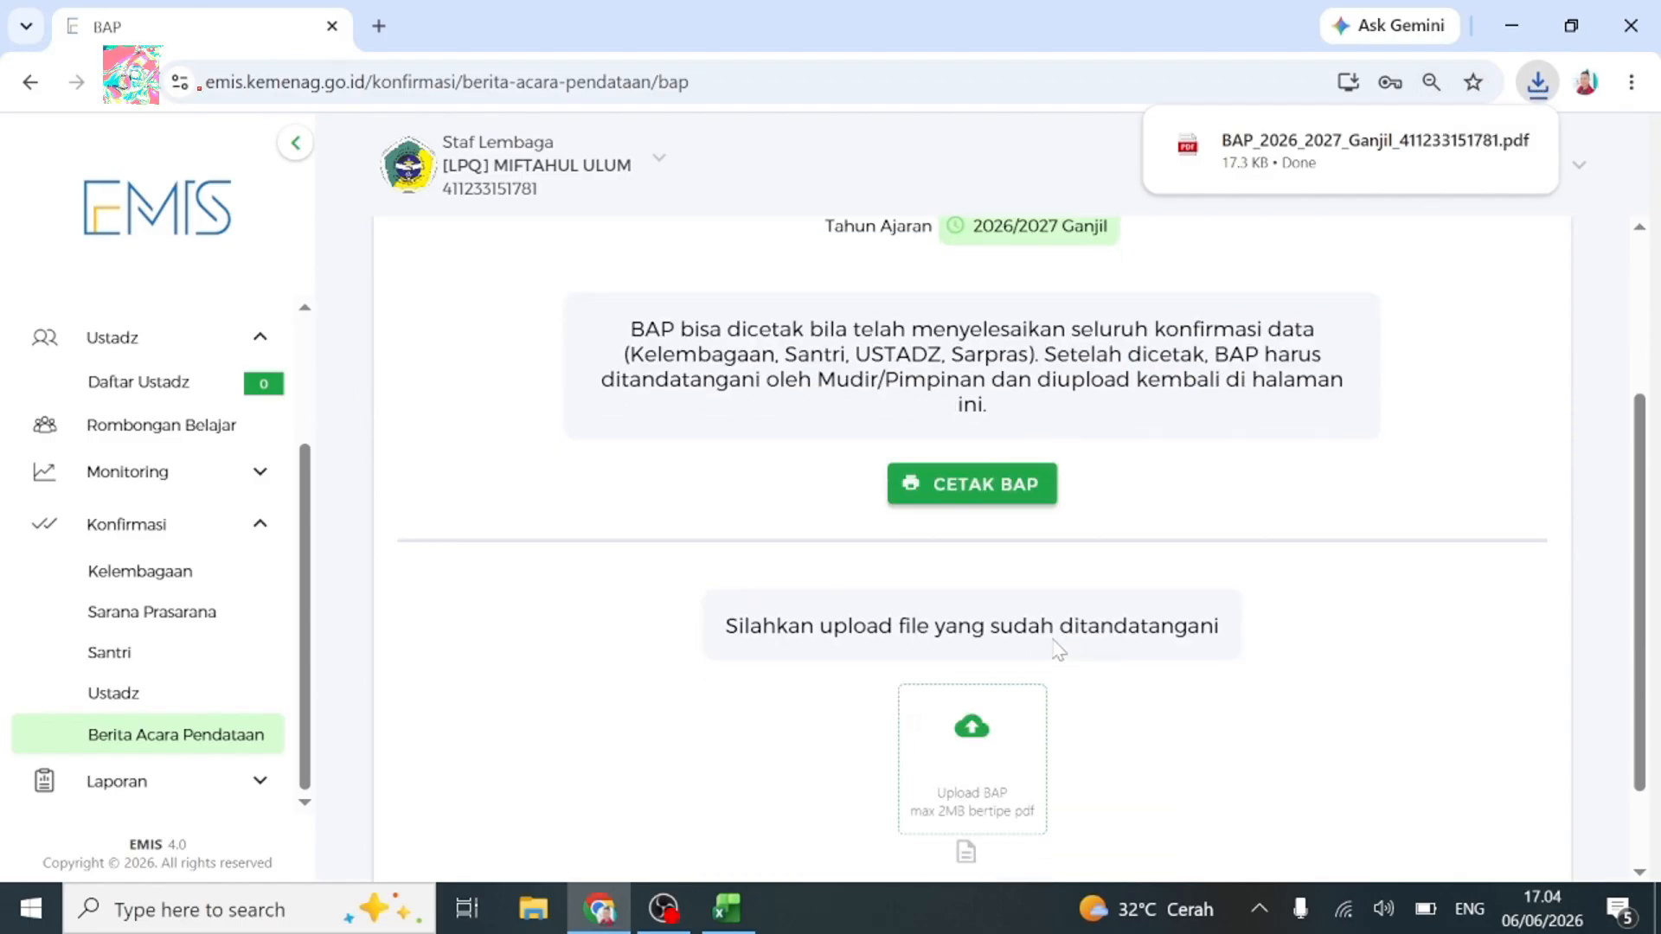
click(973, 735)
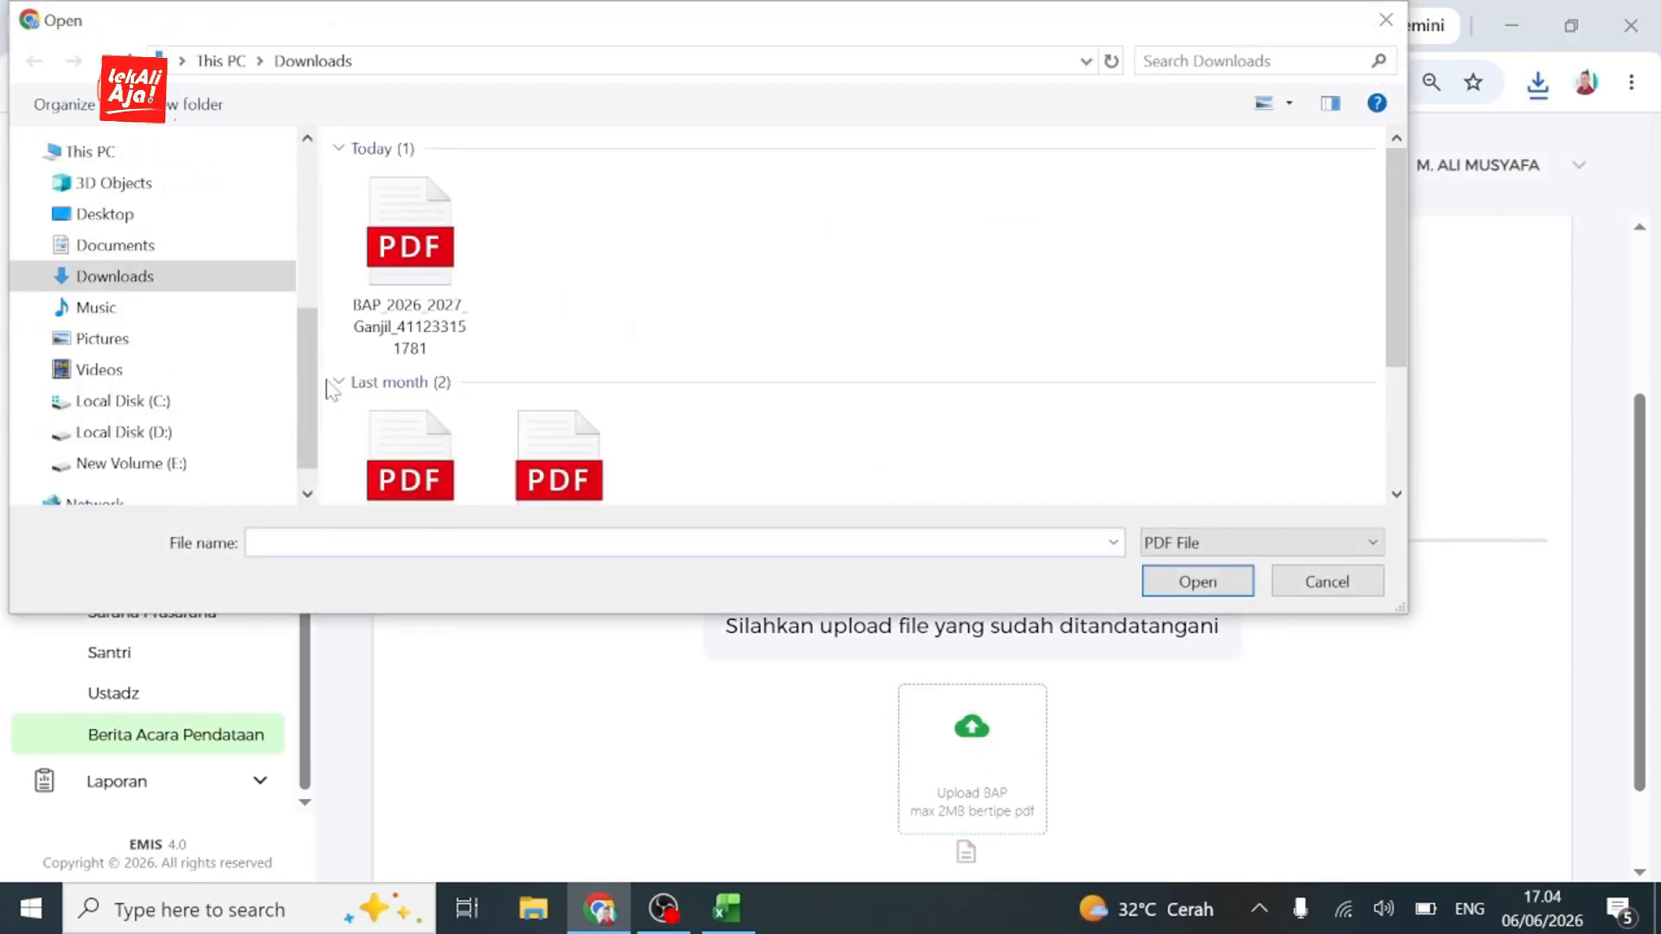
double_click(363, 329)
scroll(744, 640, down, 2)
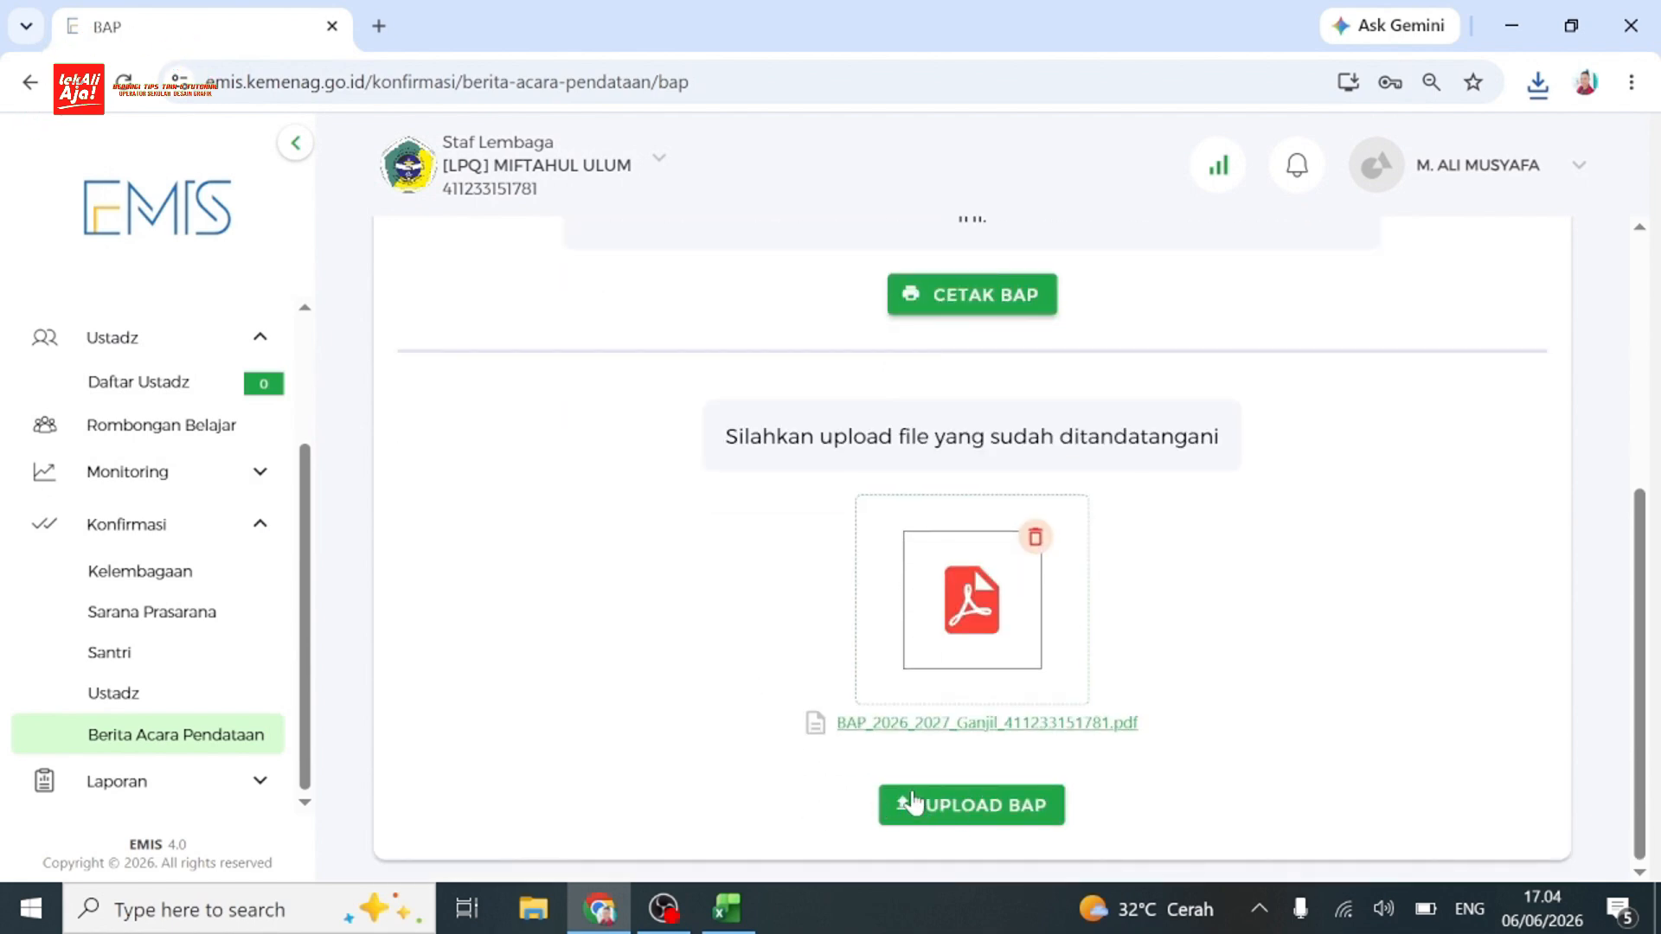
click(1035, 538)
scroll(811, 673, up, 5)
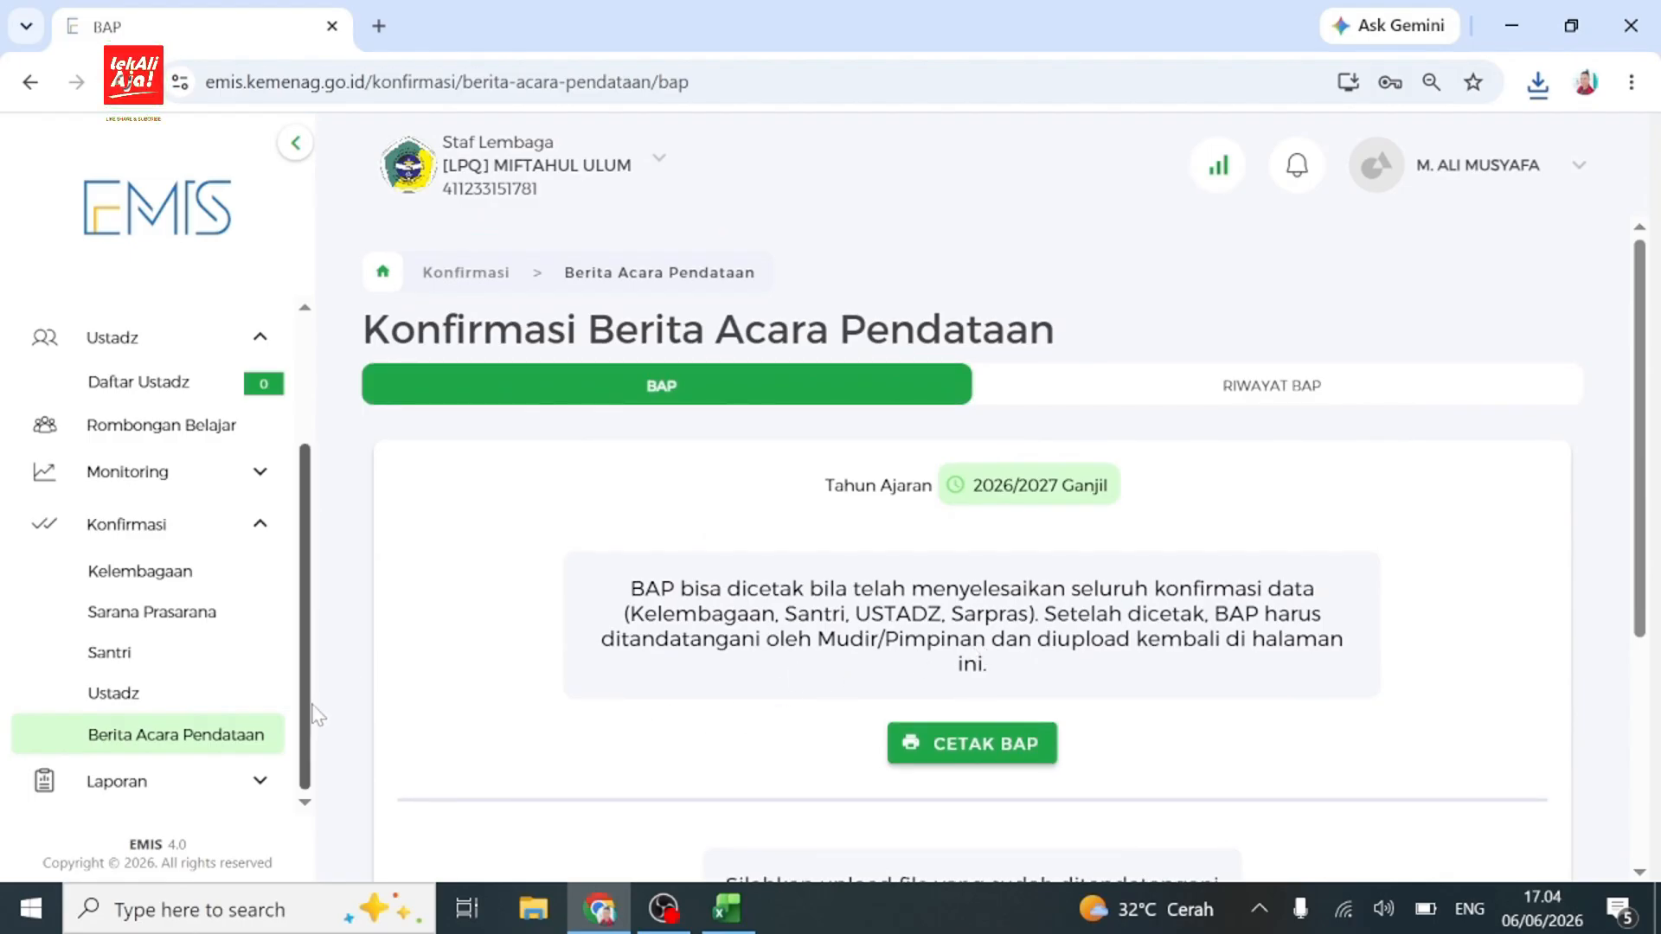
mouse_move(666, 921)
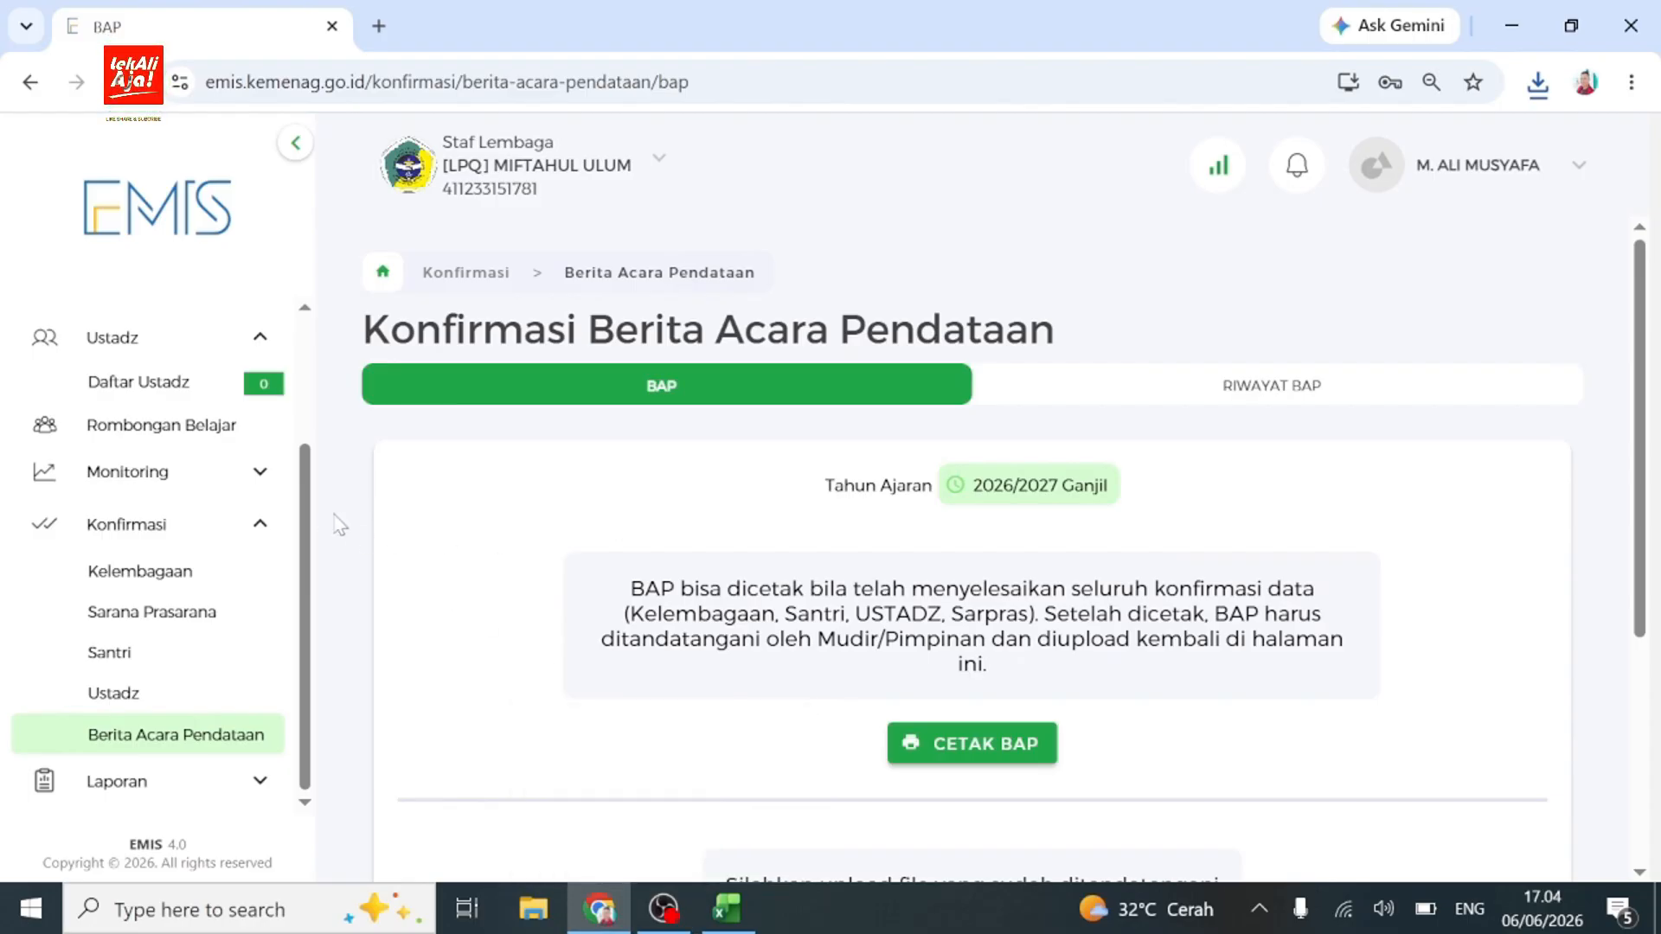
drag(306, 506, 310, 378)
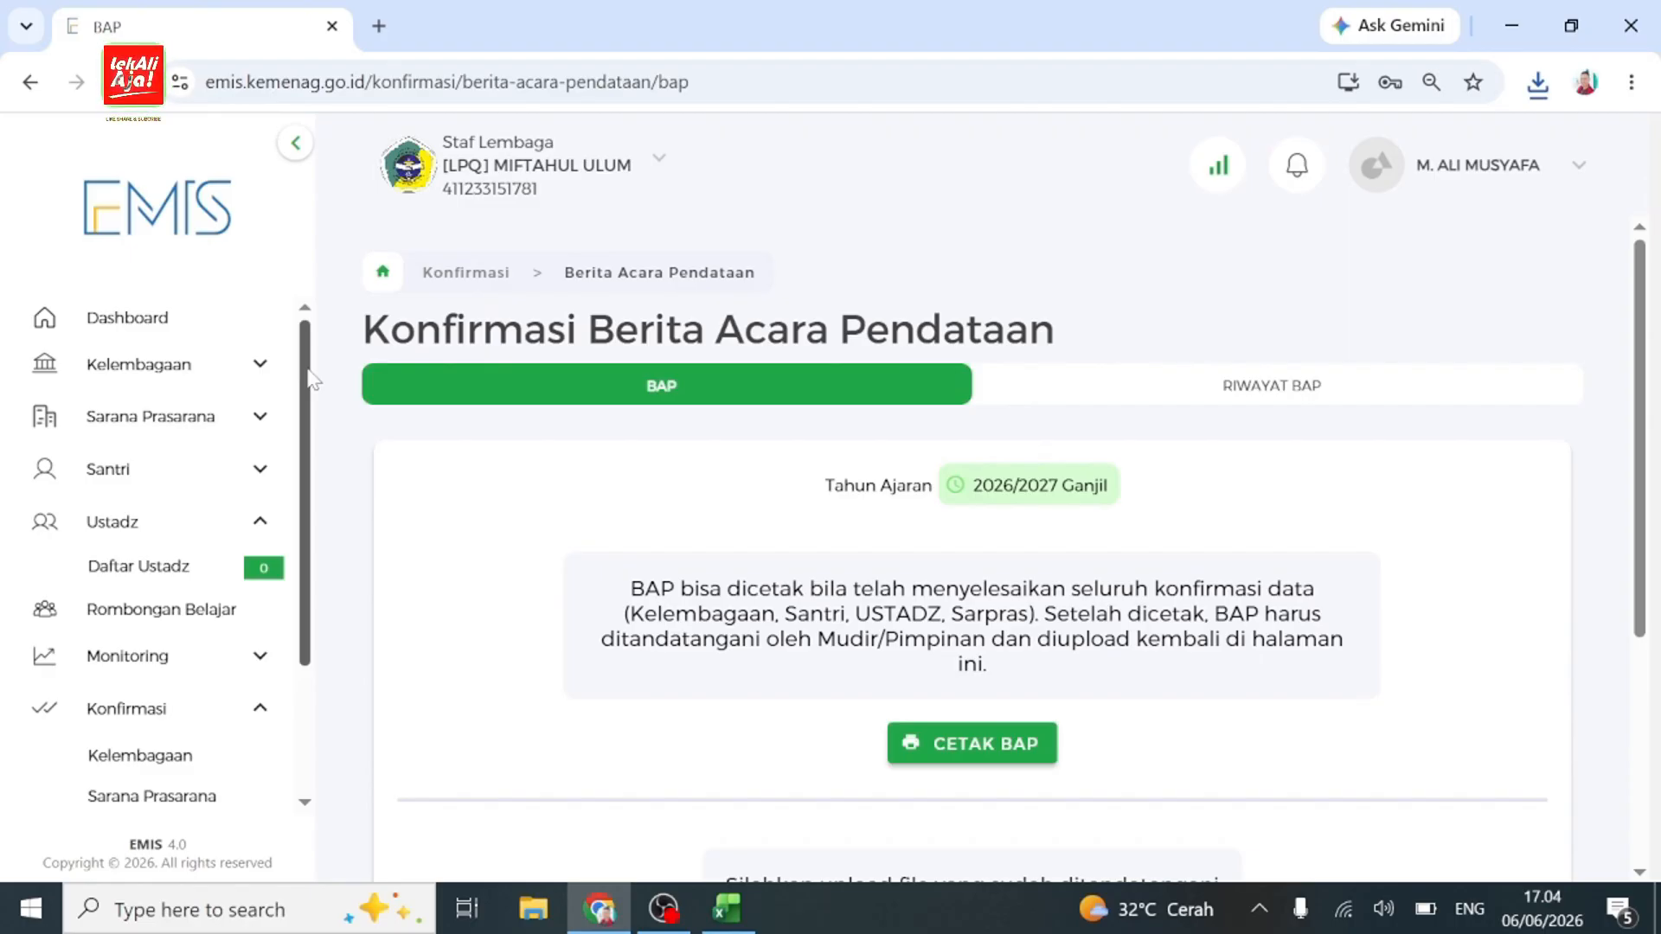
scroll(767, 786, down, 5)
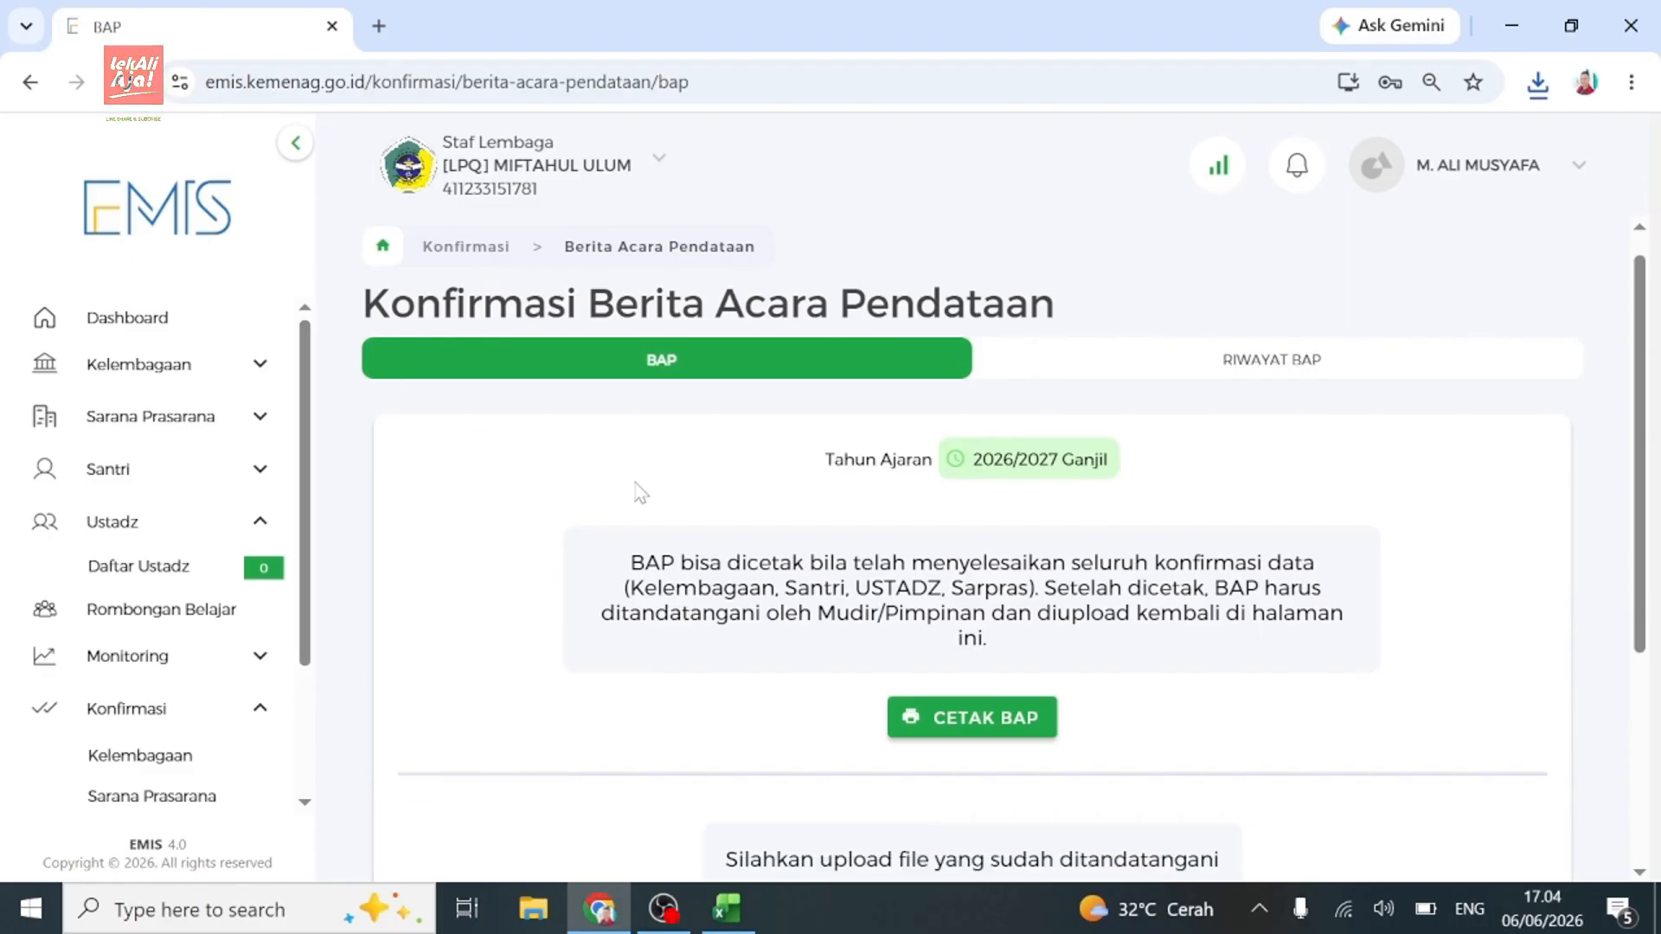